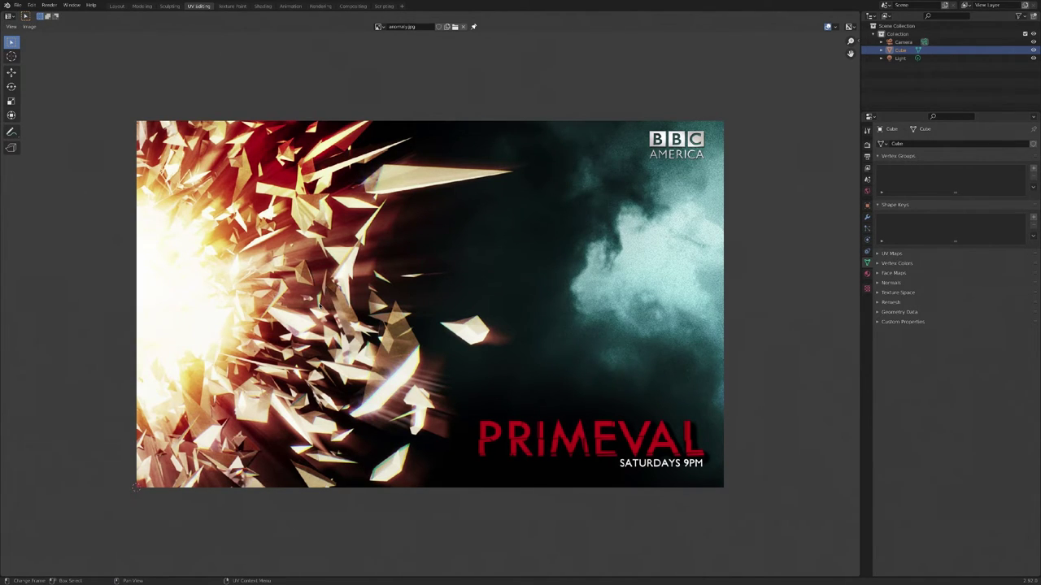
- In the Layout workspace, delete all the default objects and set the render engine to Cycles
click(116, 6)
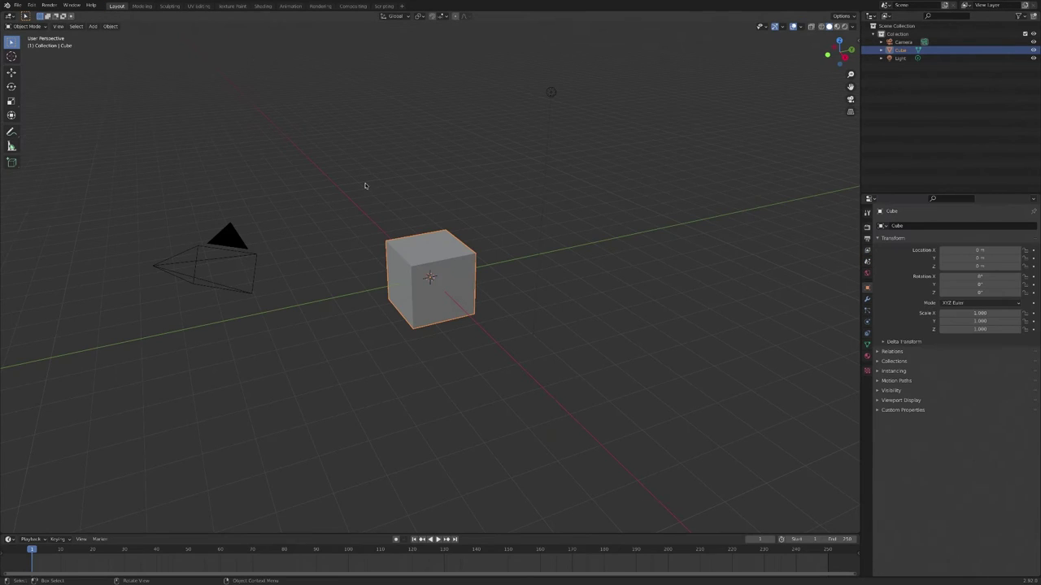
key(alt+a)
key(a)
key(x)
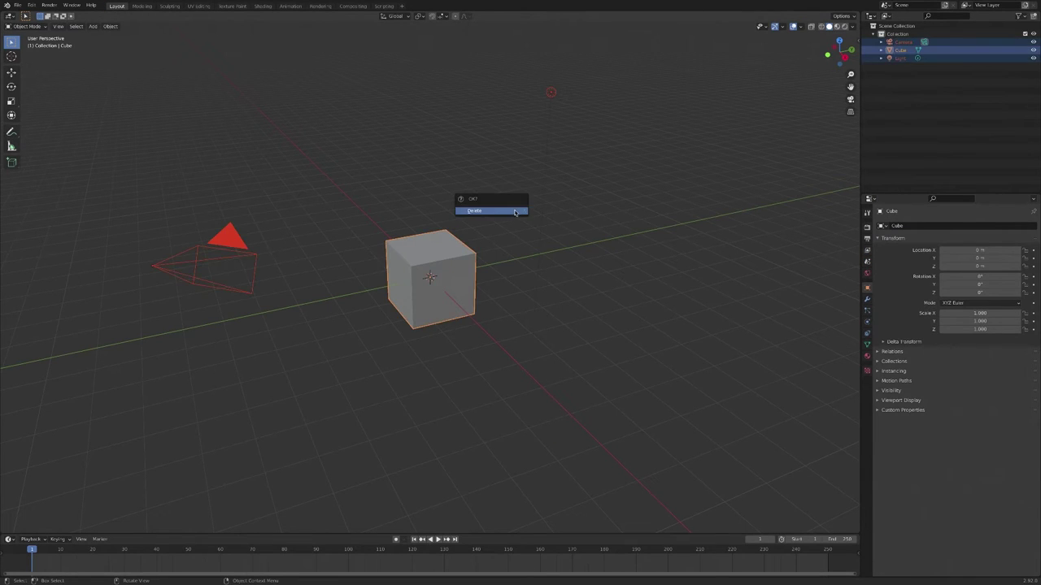
click(515, 211)
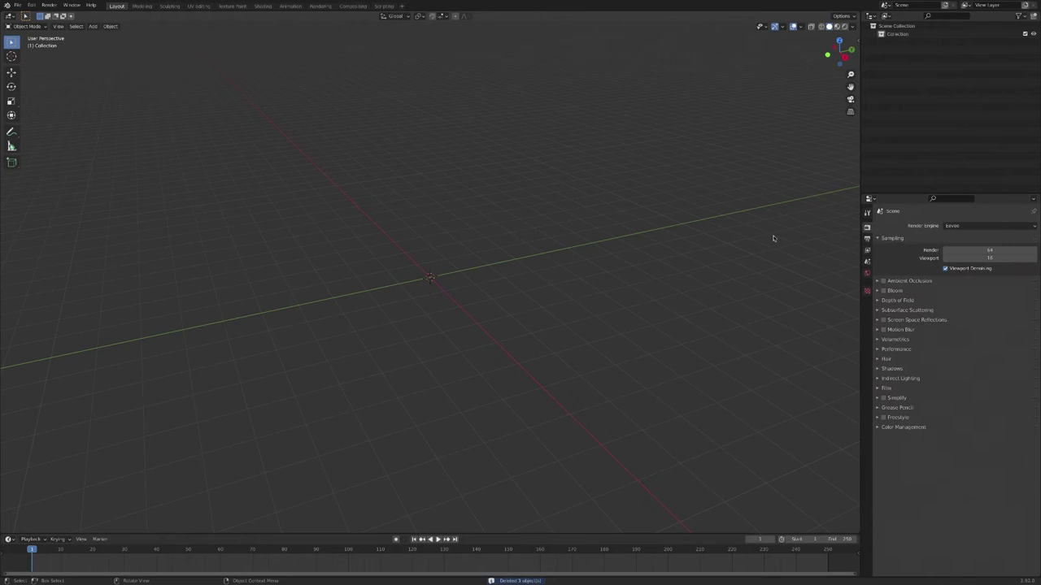
click(972, 225)
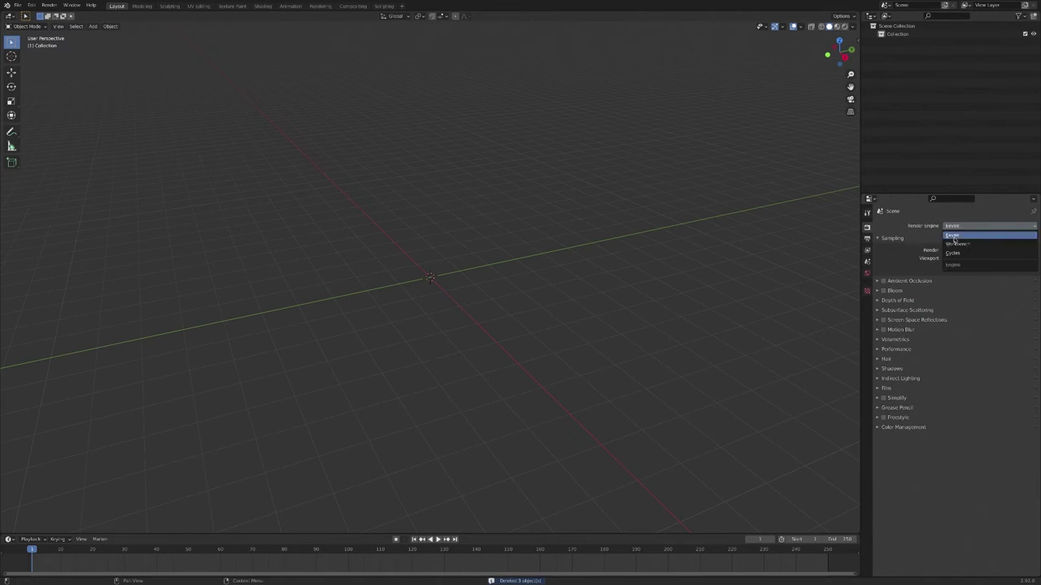
click(959, 254)
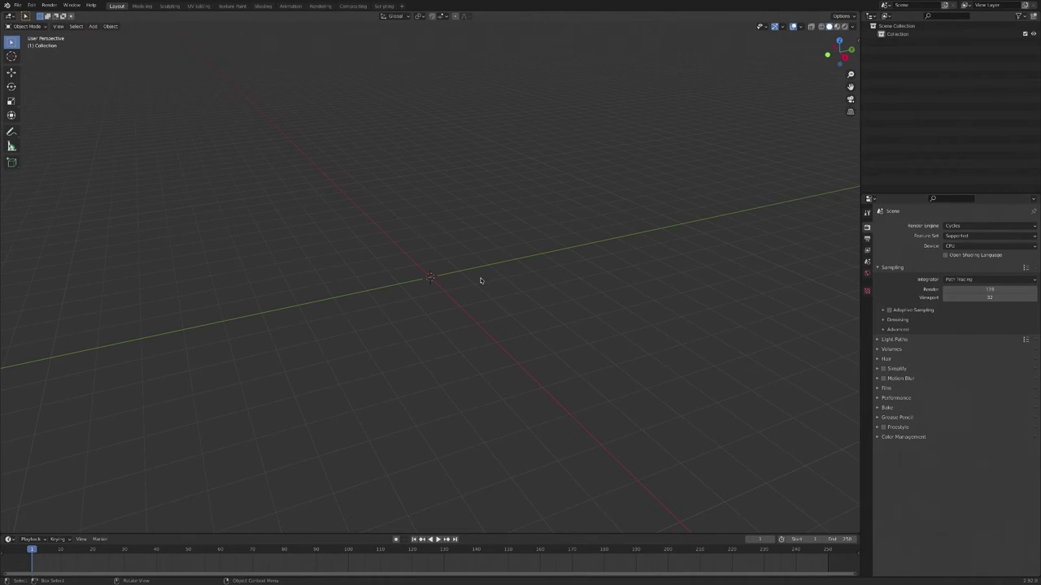
- Add an ico sphere at the origin with 3 subdivisions
key(shift+a)
mouse_move(481, 280)
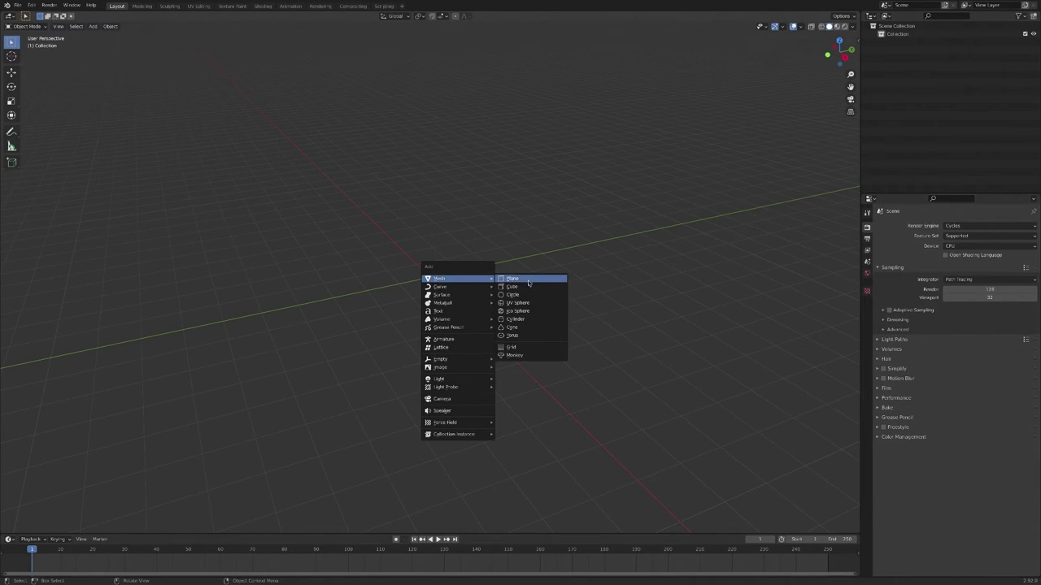
click(524, 310)
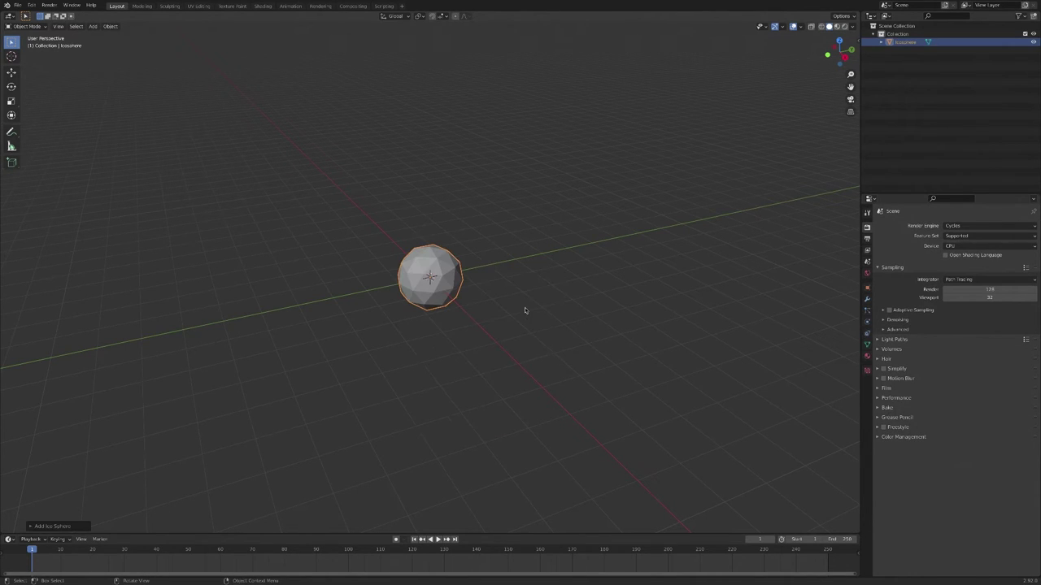
click(32, 527)
click(134, 447)
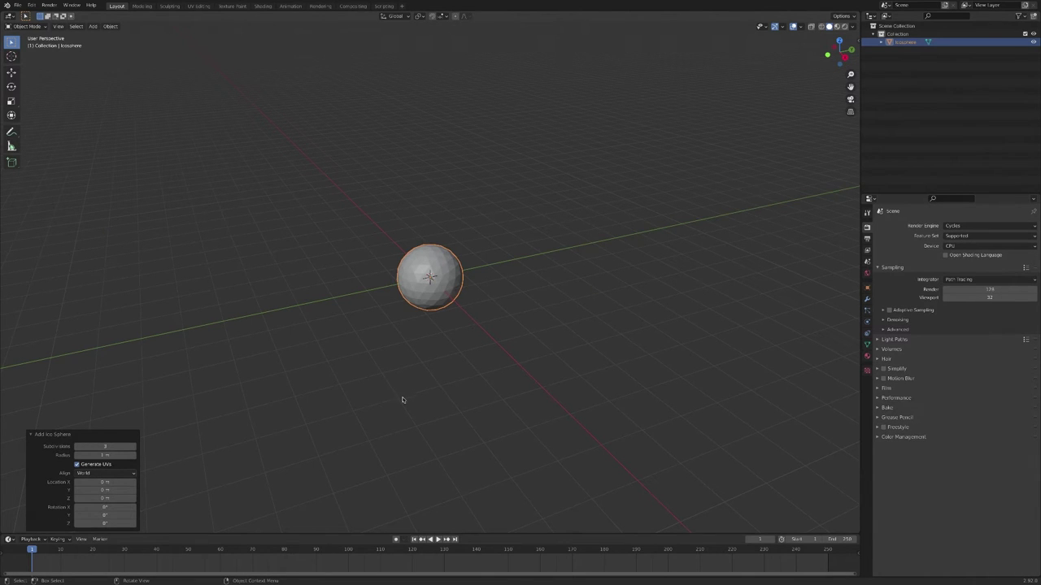
middle_drag(445, 340, 448, 339)
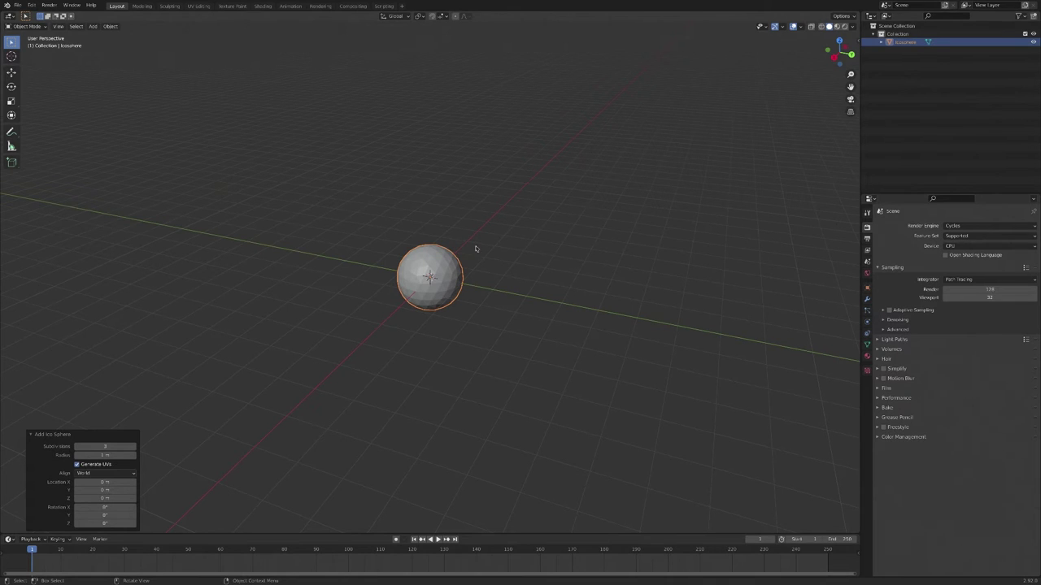
- Add an emitter particle system to the ico sphere and set its emission end frame to 5
click(867, 309)
click(1034, 227)
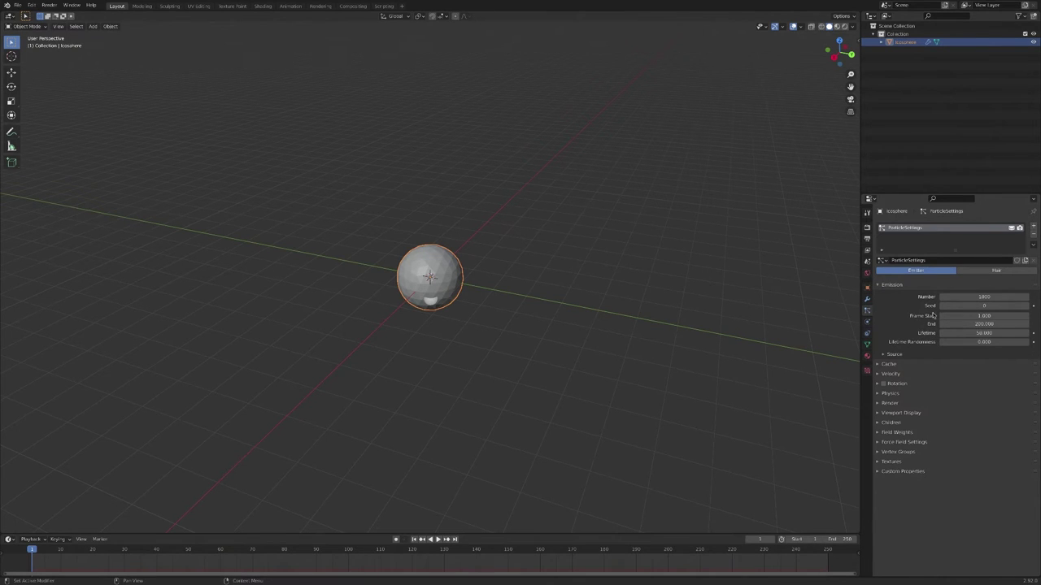
click(987, 322)
text(5)
key(Return)
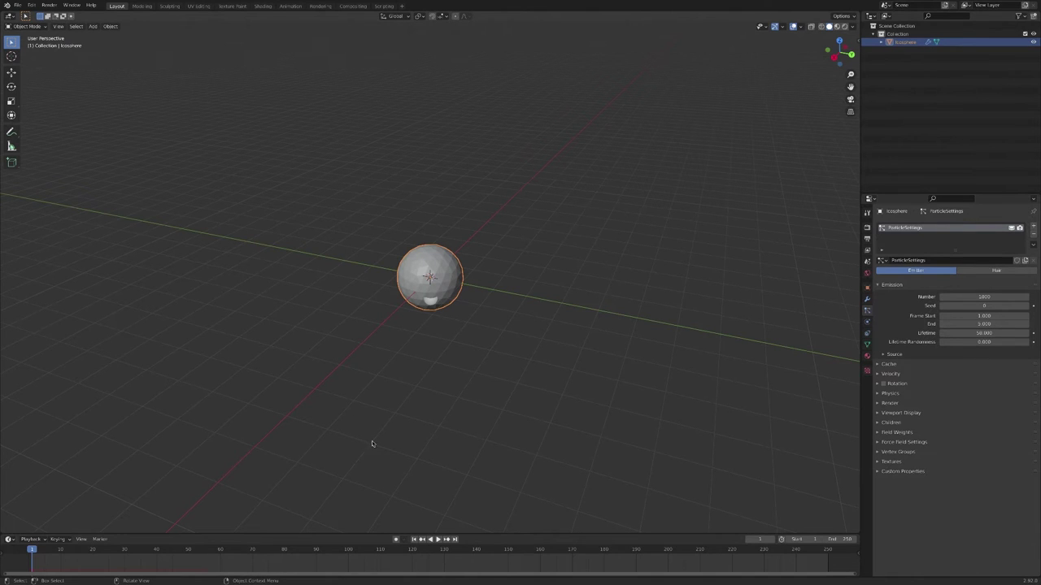
- Play the particle animation to check how the particles fall, and return to frame 1
click(437, 539)
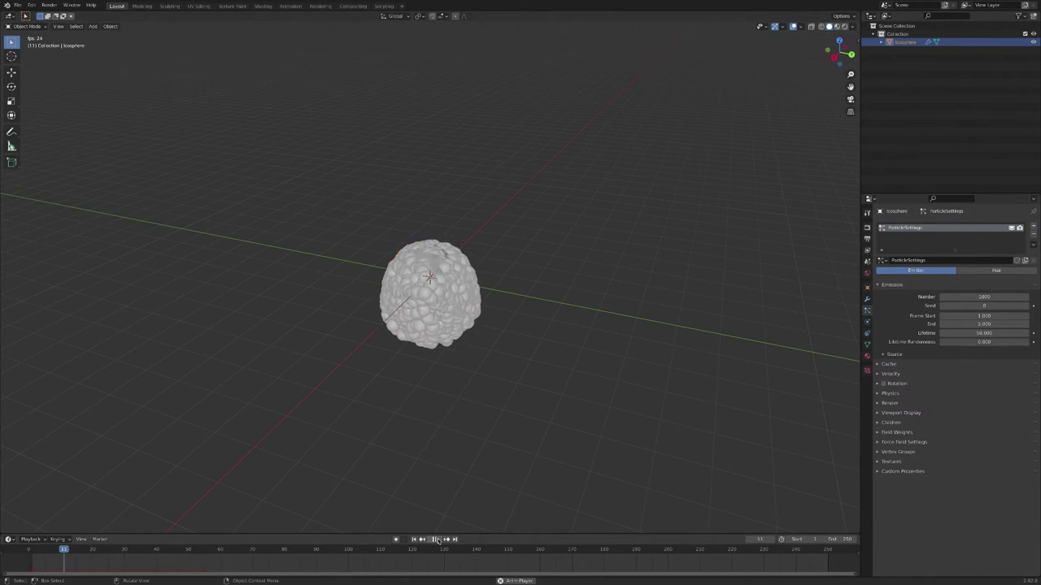
click(438, 539)
middle_drag(480, 394, 312, 460)
click(32, 551)
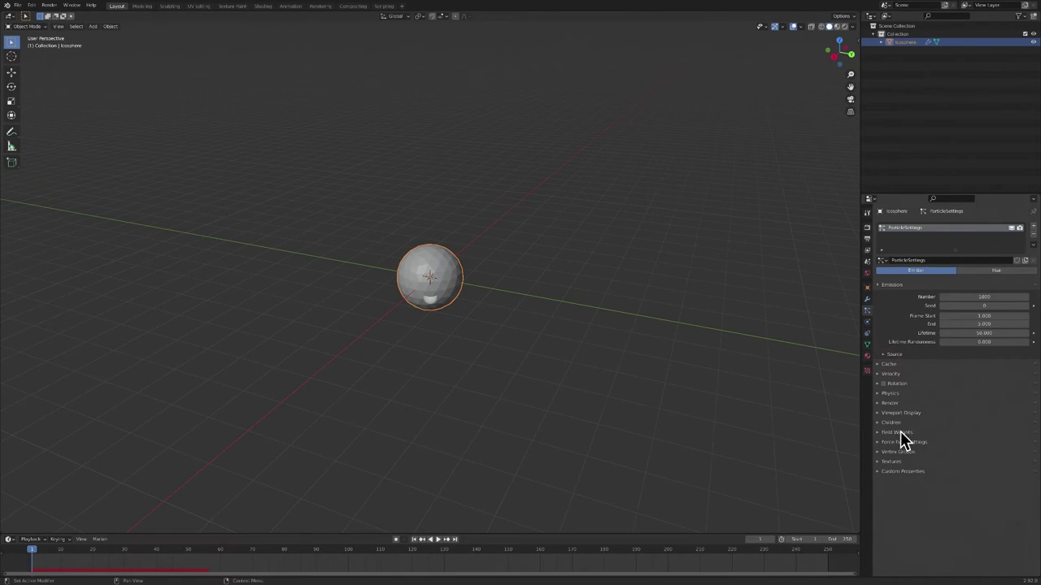
- Set the particles' gravity field weight to 0 and preview the emission along the timeline
click(897, 432)
drag(1027, 454, 943, 455)
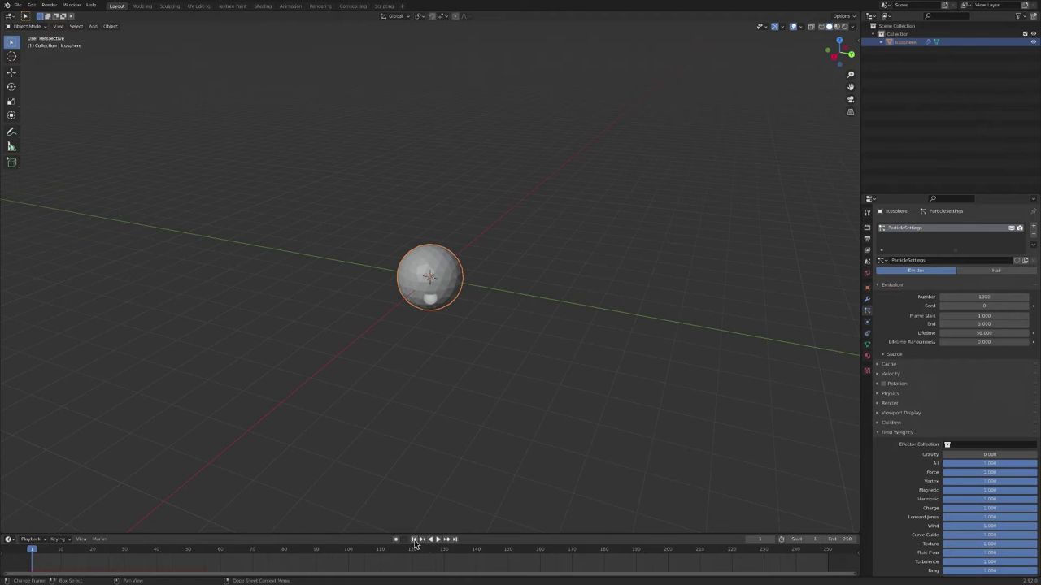
click(439, 539)
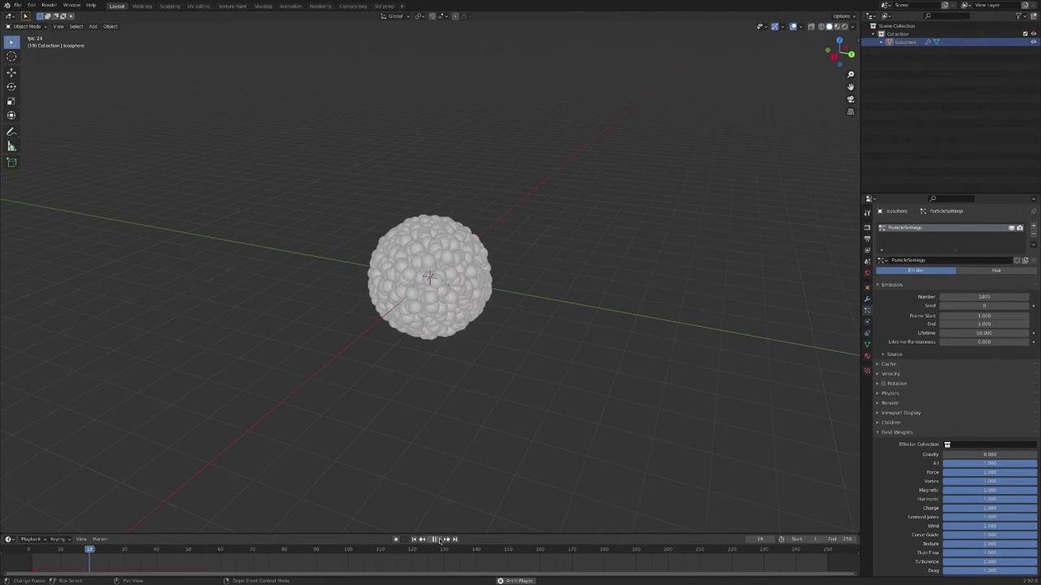
click(438, 541)
drag(38, 553, 203, 558)
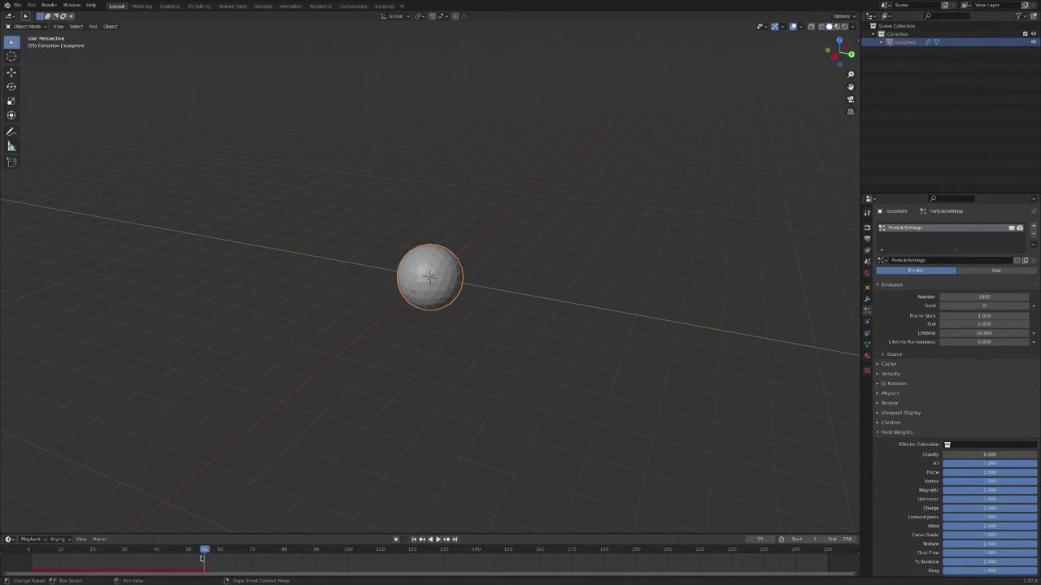
drag(35, 555, 167, 553)
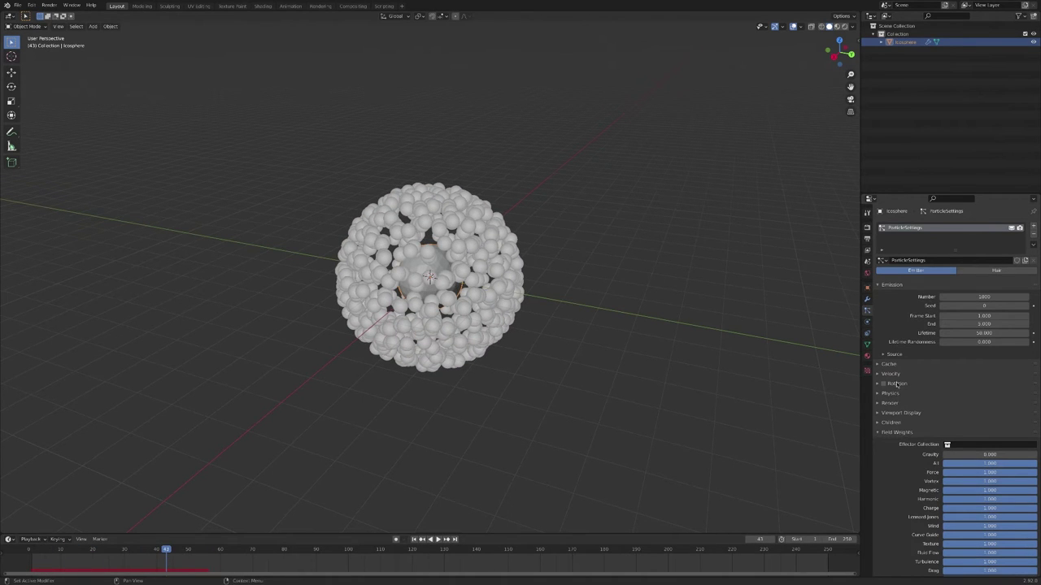
- Set the particles' velocity randomize to 1 and their normal velocity to 0.5 m/s
click(897, 395)
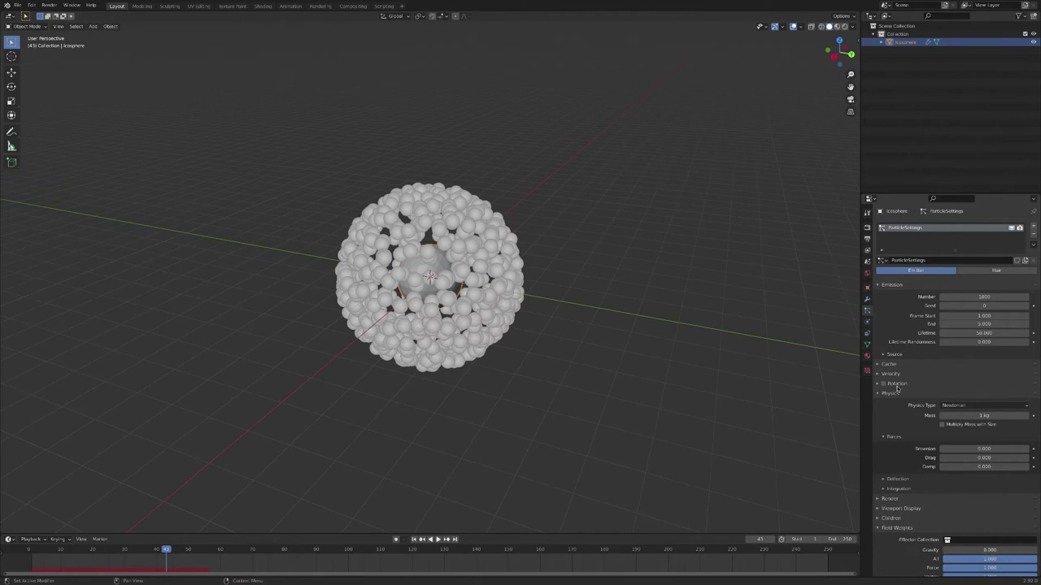
click(898, 395)
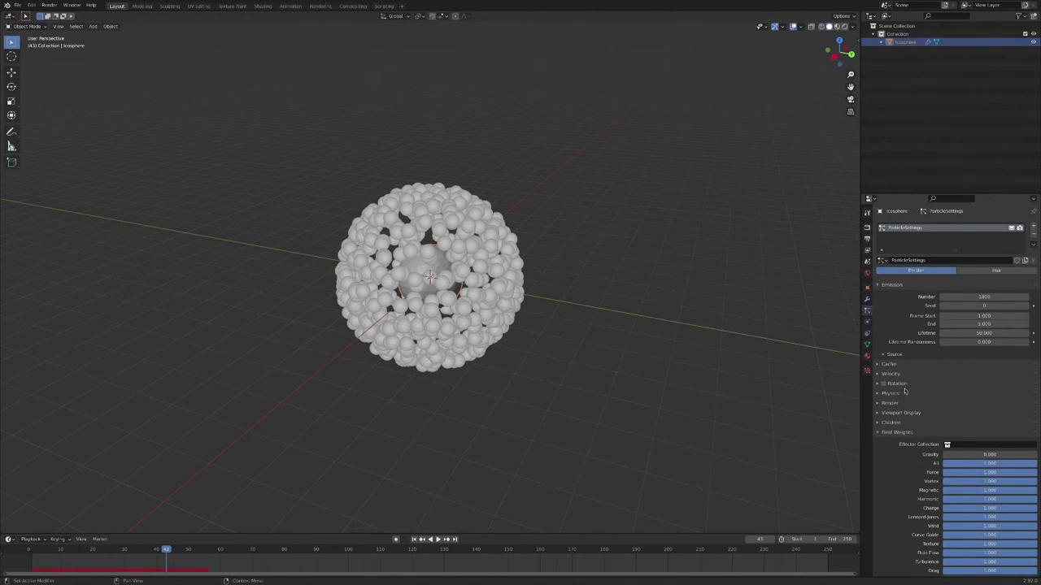
click(900, 374)
click(991, 453)
text(1)
key(Return)
click(984, 385)
text(0.5)
key(Return)
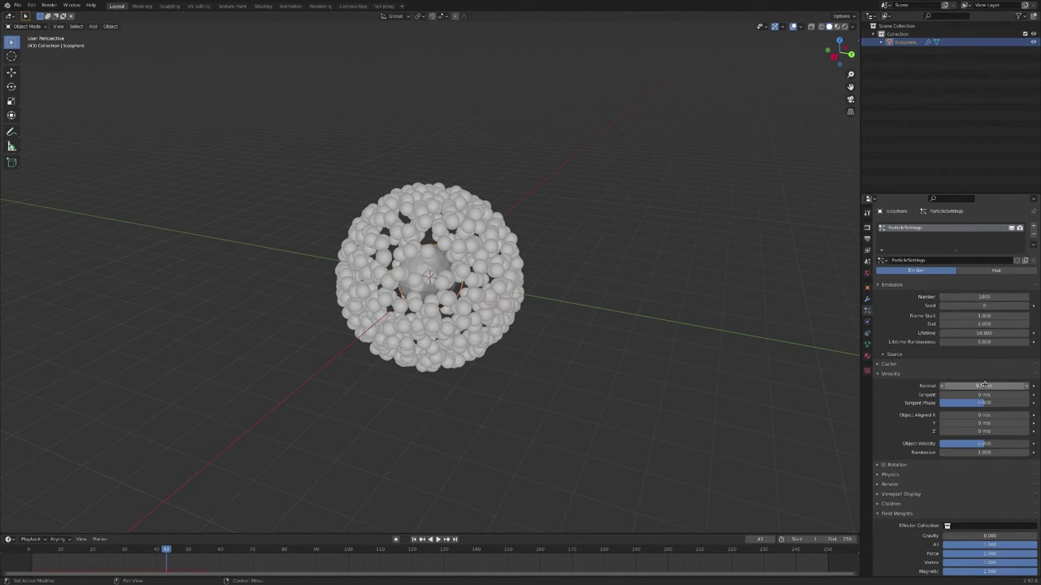
- Play the animation from the start to check the randomized particle spread
click(413, 539)
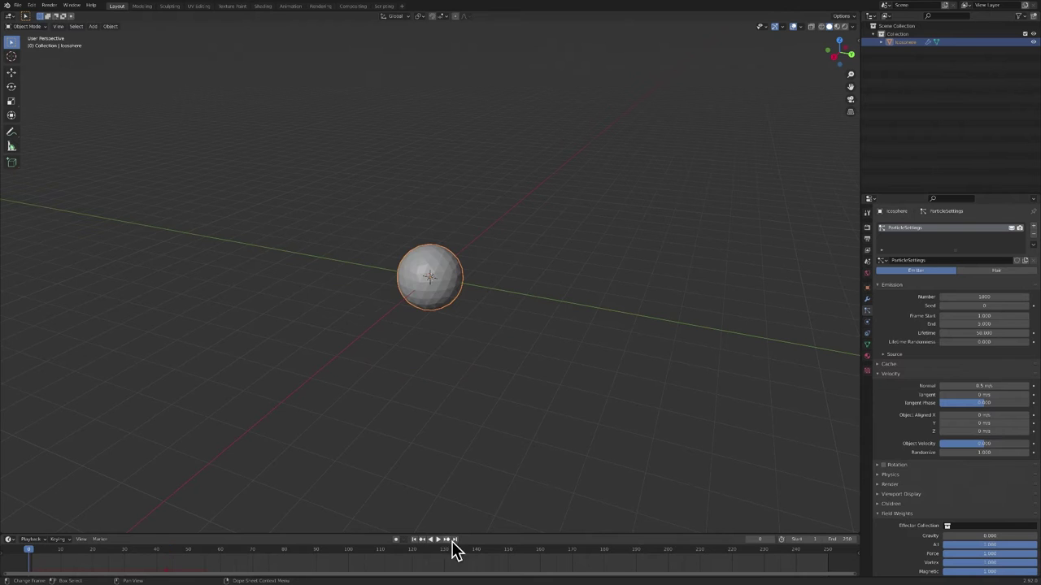
click(437, 539)
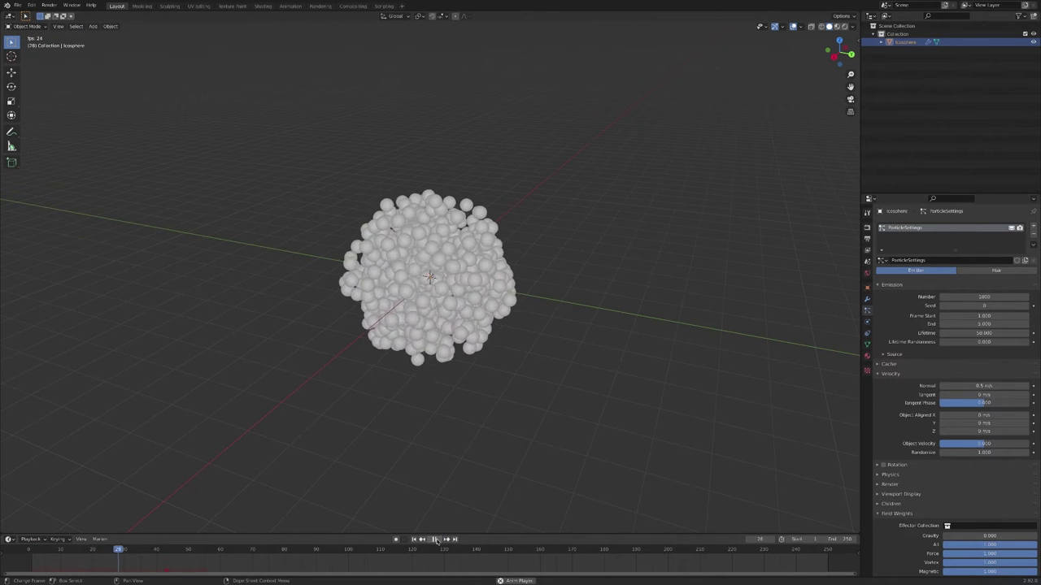
click(435, 539)
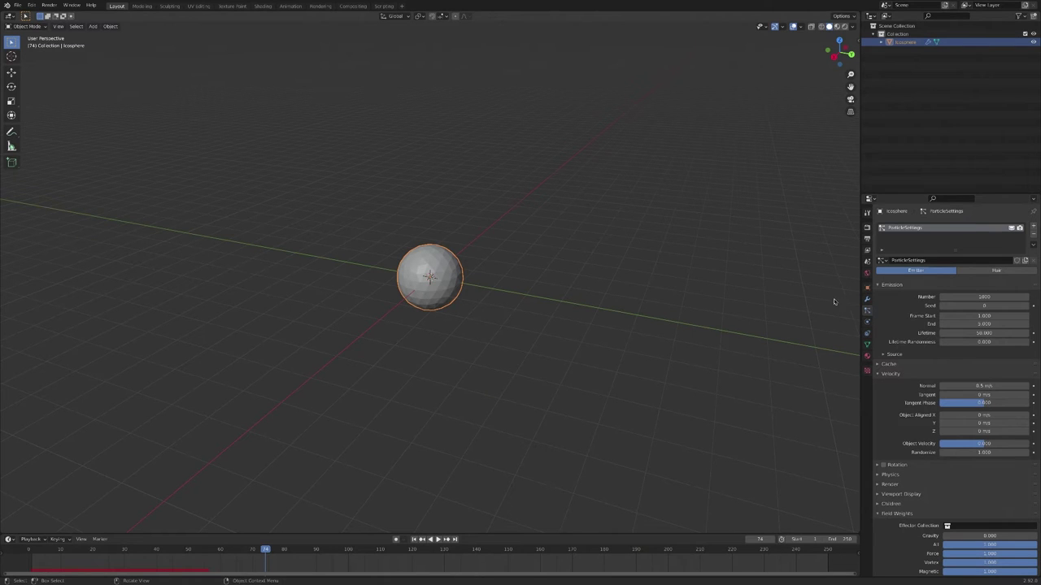
- Set the particles' viewport display to None
click(895, 488)
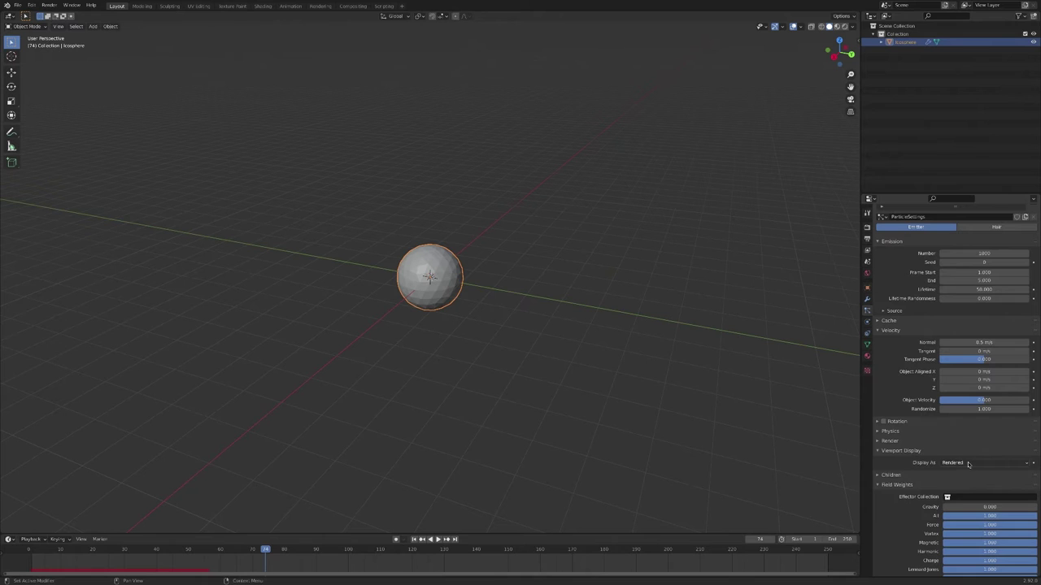
click(967, 464)
click(961, 472)
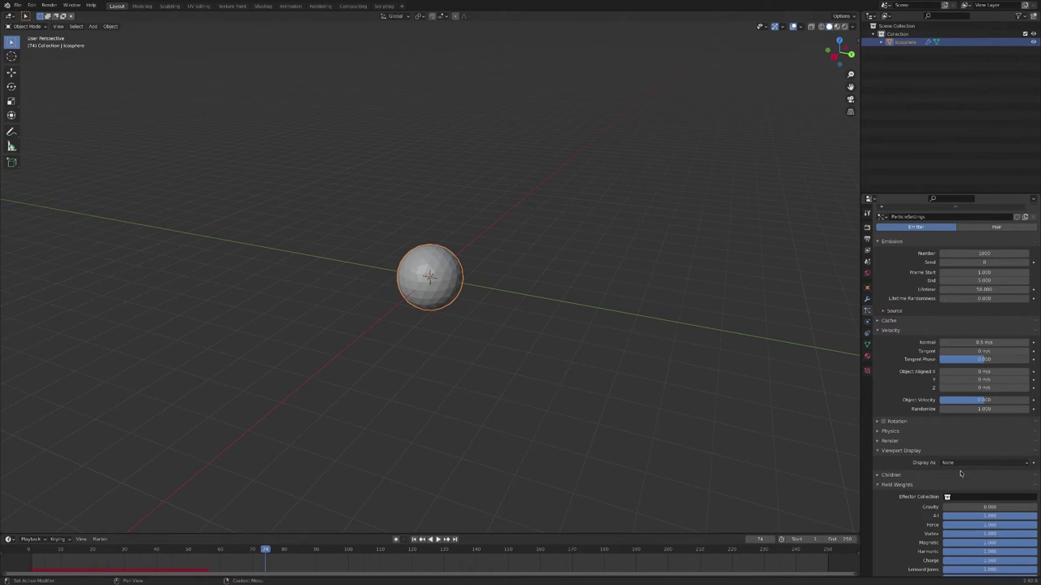
- Add an Explode modifier to the ico sphere
click(867, 299)
click(904, 227)
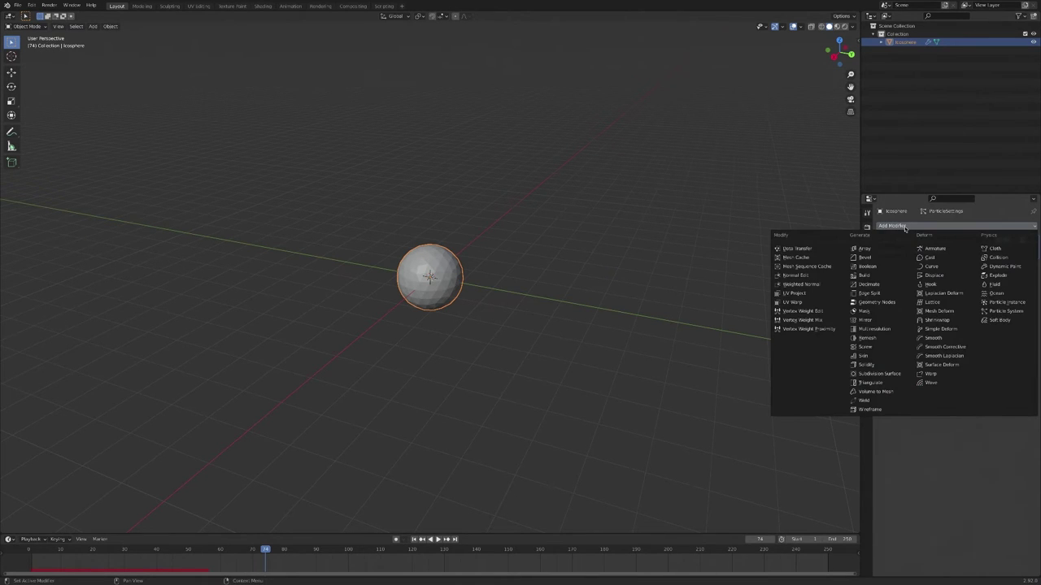
click(992, 275)
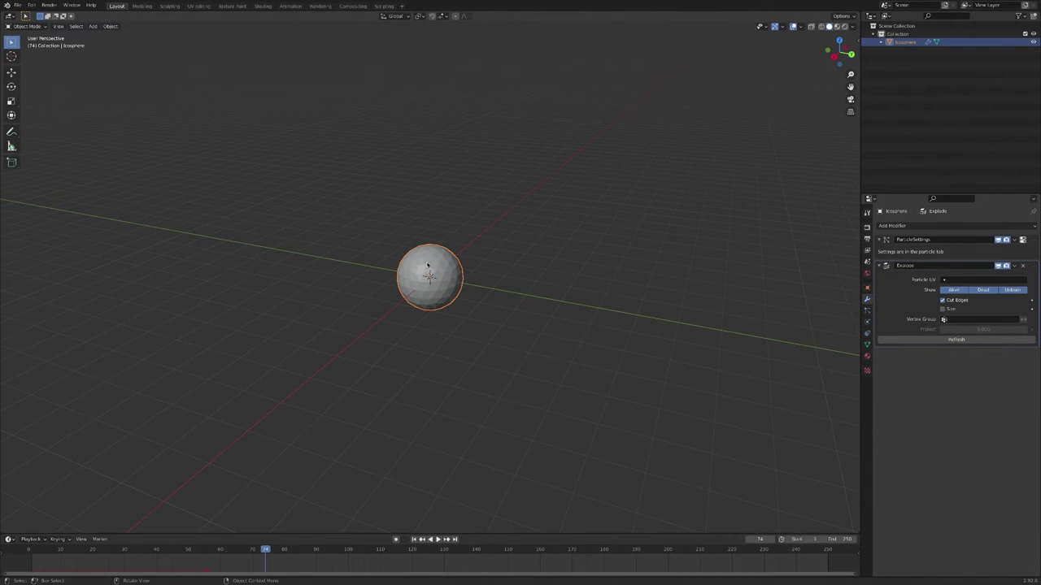
- Play the explosion from frame 1 and inspect the flying shards from another angle
click(32, 552)
click(438, 539)
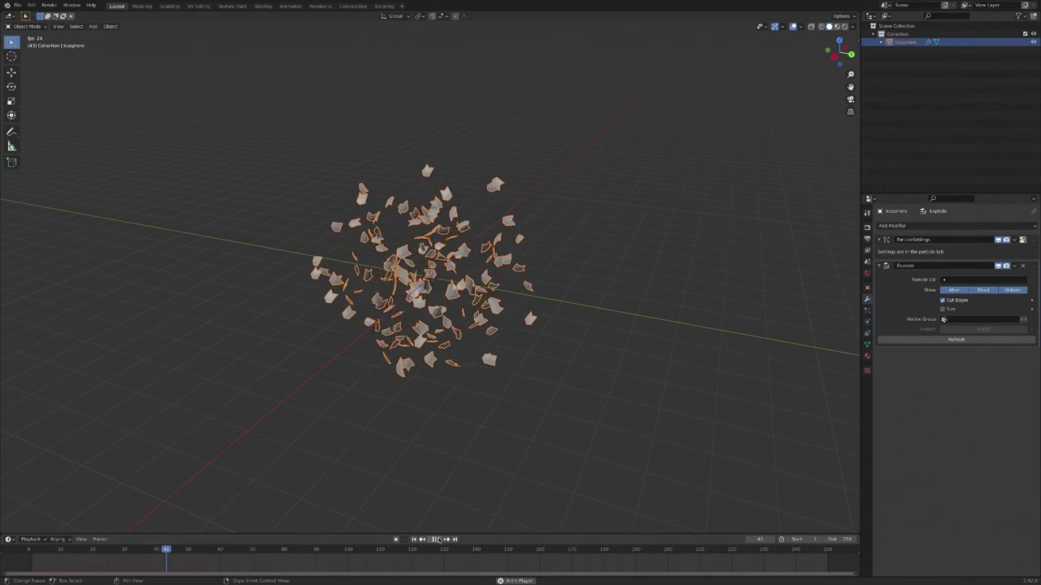
click(437, 539)
middle_drag(496, 423, 538, 441)
middle_drag(537, 441, 539, 437)
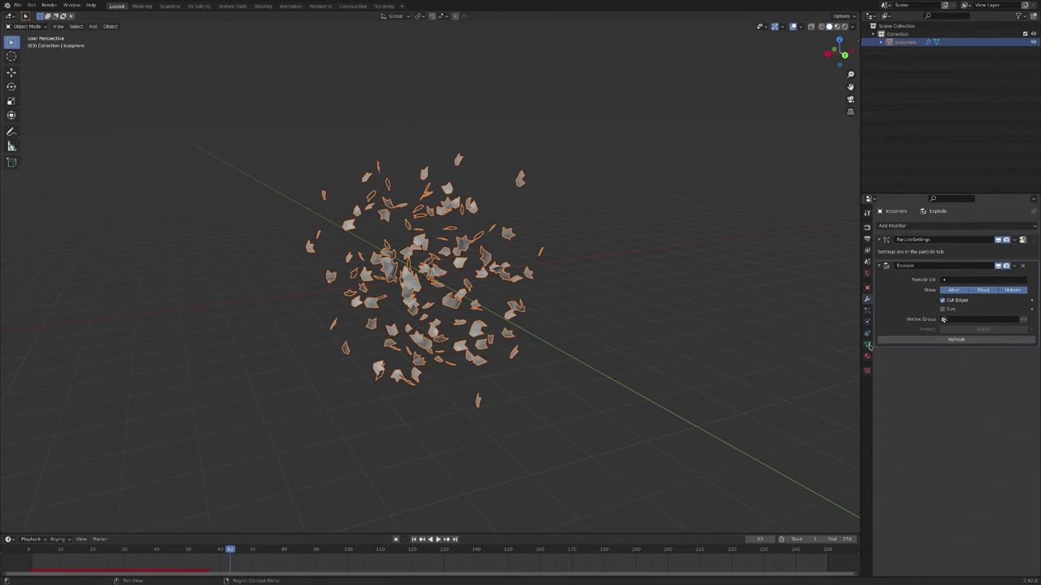
- Enable particle rotation with the orientation axis set to Normal-Tangent and Dynamic turned on
click(868, 310)
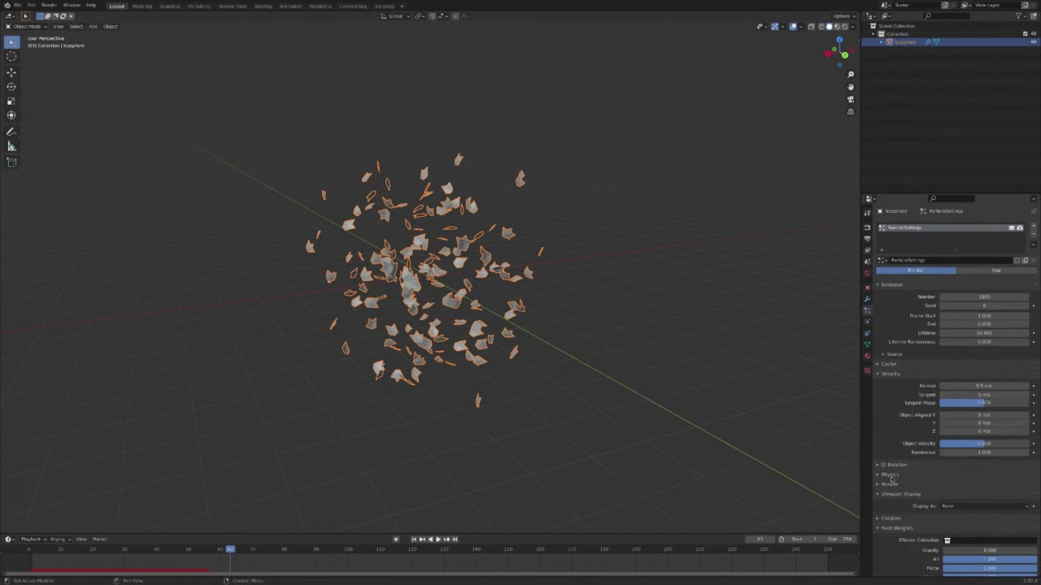
scroll(892, 484, down, 2)
click(884, 437)
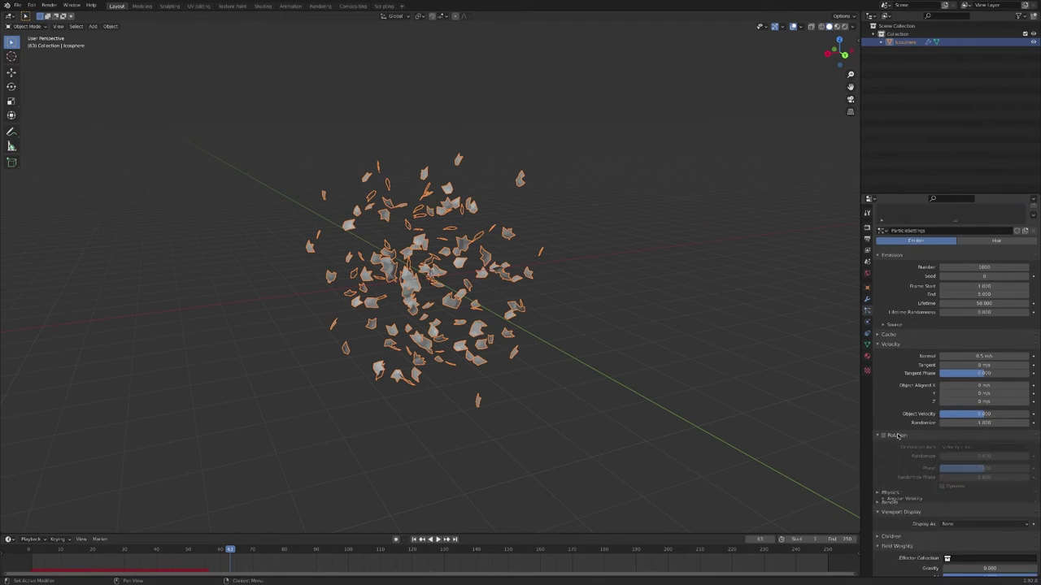
click(884, 436)
click(984, 447)
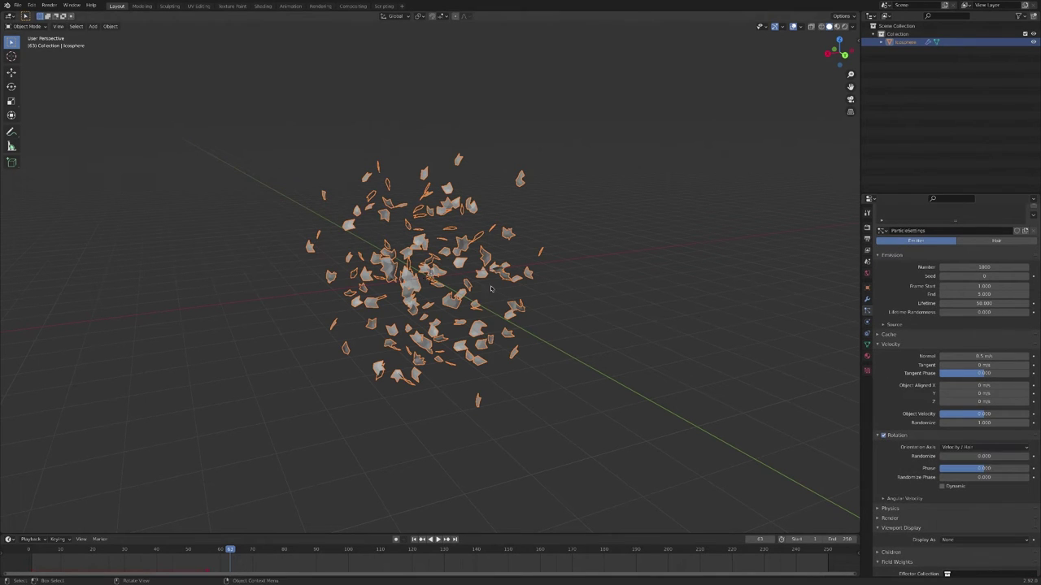
click(953, 447)
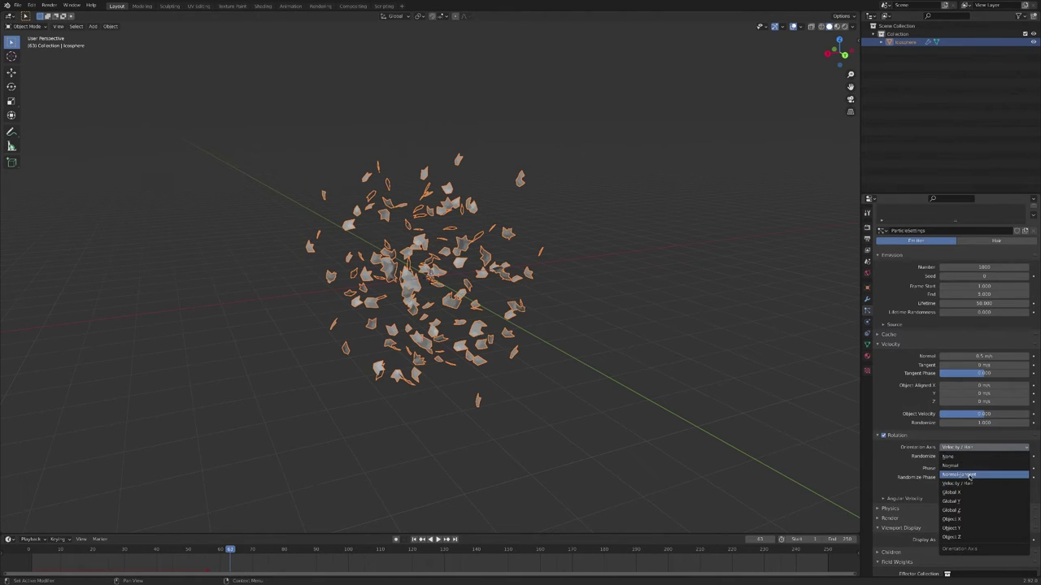
click(960, 474)
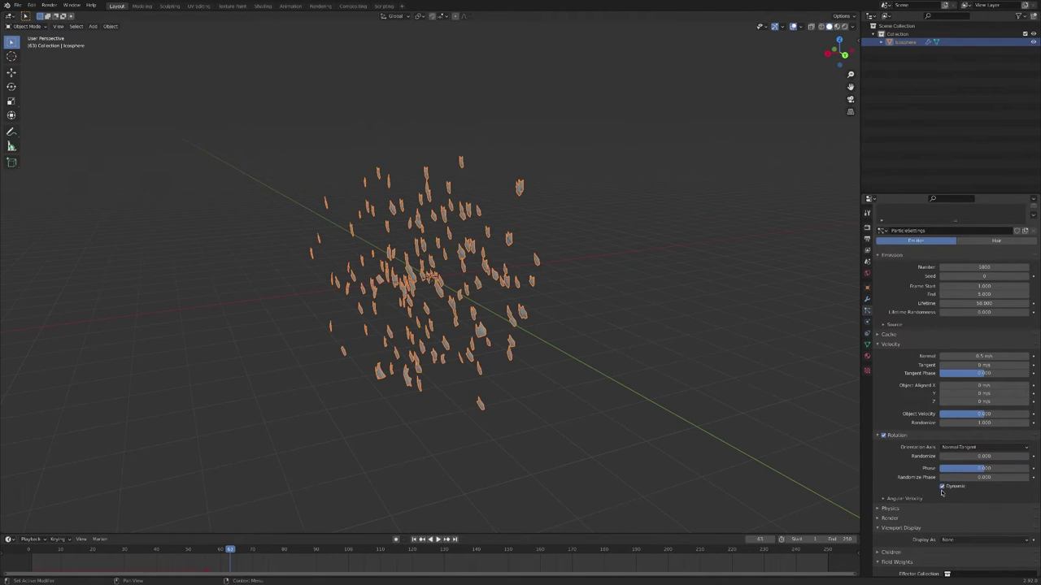
- Set the particles' angular velocity axis to Random with an amount of 5
click(888, 498)
click(952, 510)
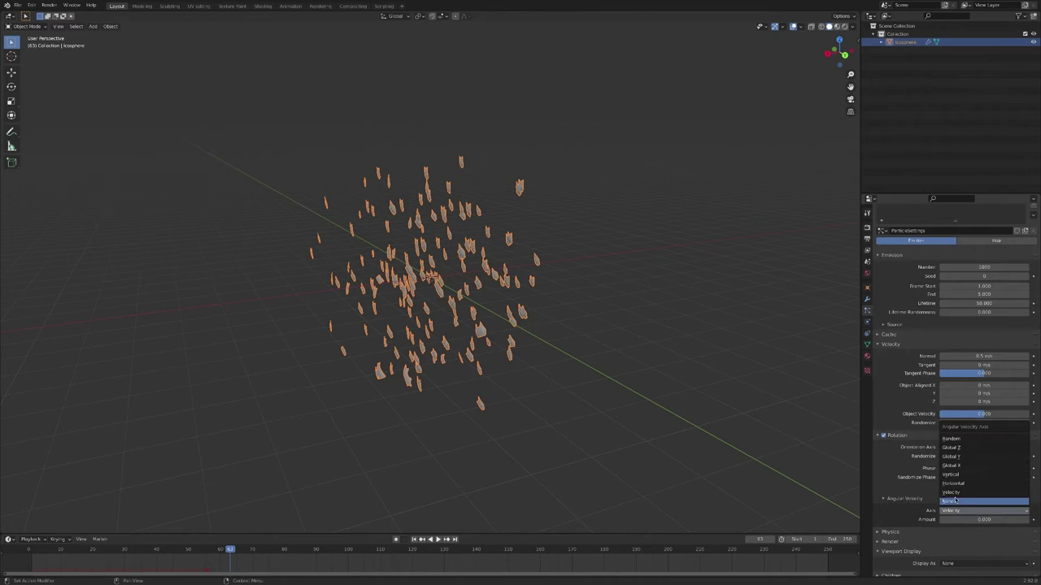
click(959, 439)
click(992, 520)
text(5)
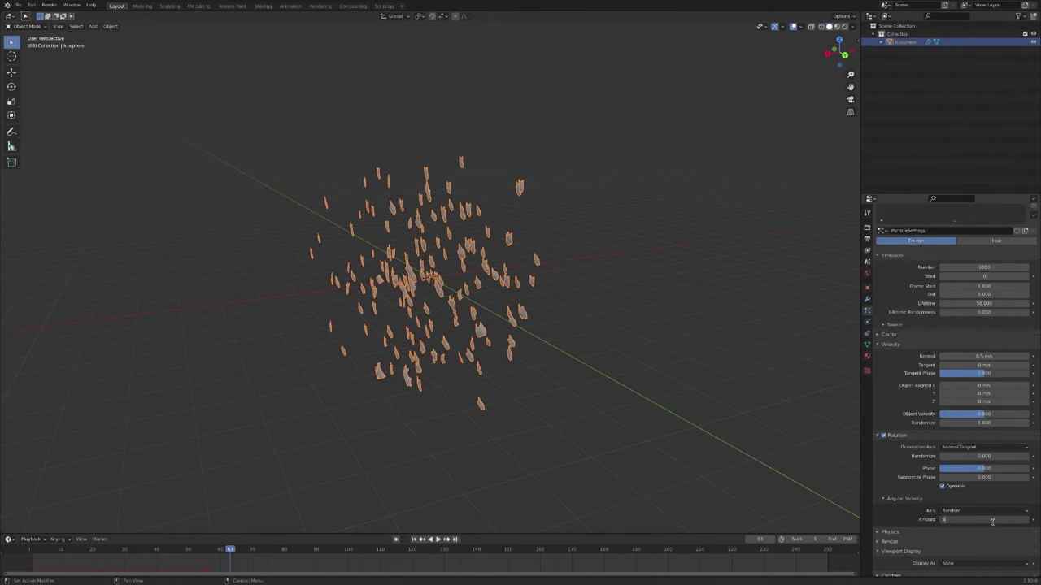
key(Return)
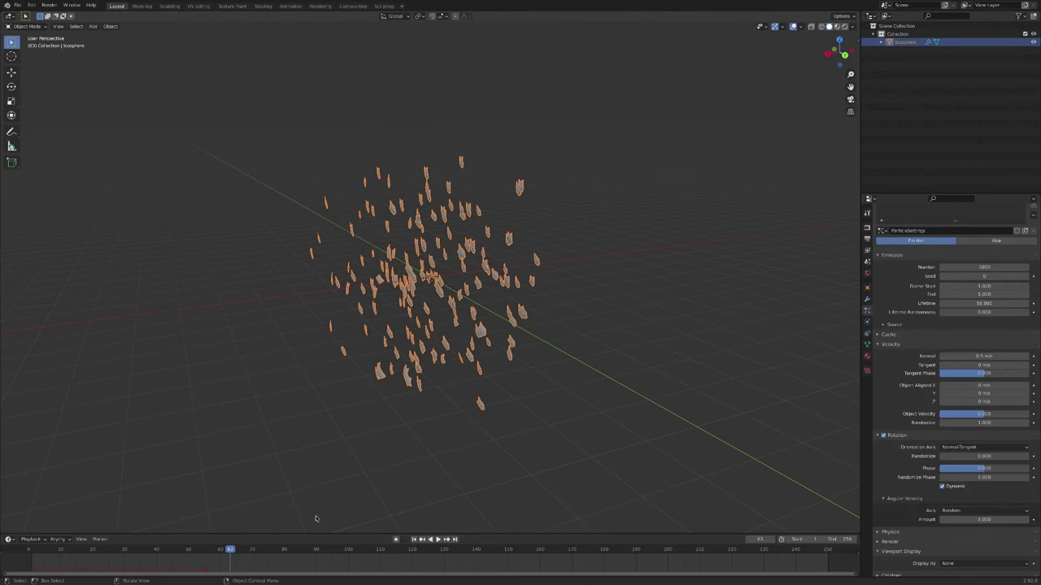
- Play the explosion from frame 0 and stop it at frame 72 with the tumbling shards spread out
click(28, 552)
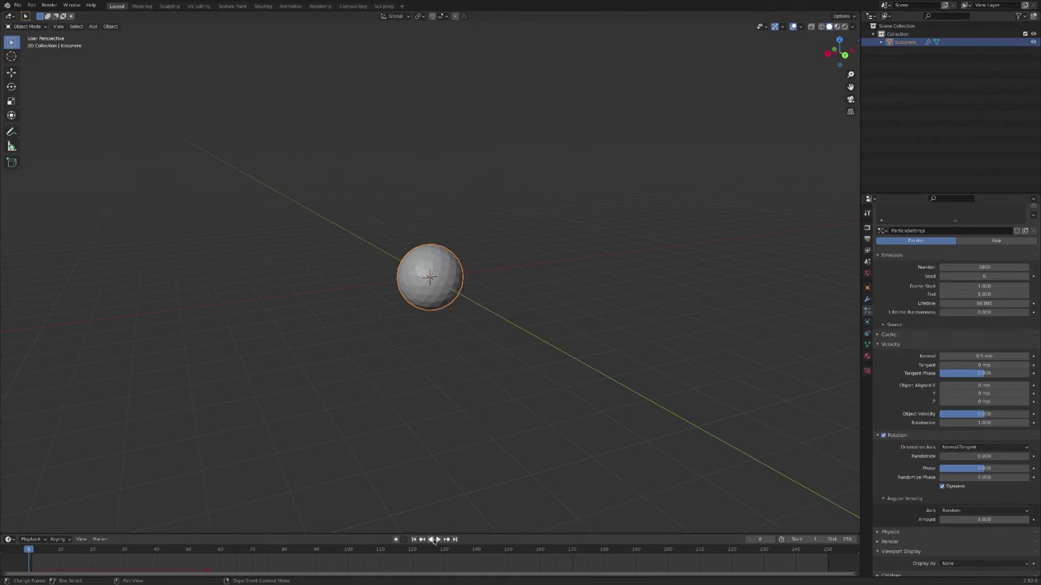
click(438, 540)
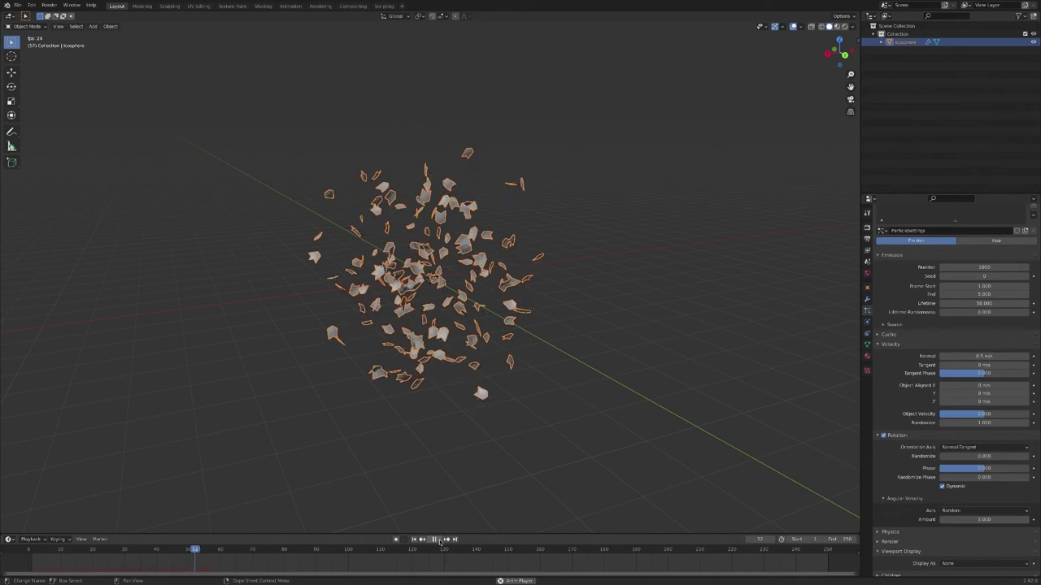
click(438, 540)
middle_drag(558, 448, 560, 449)
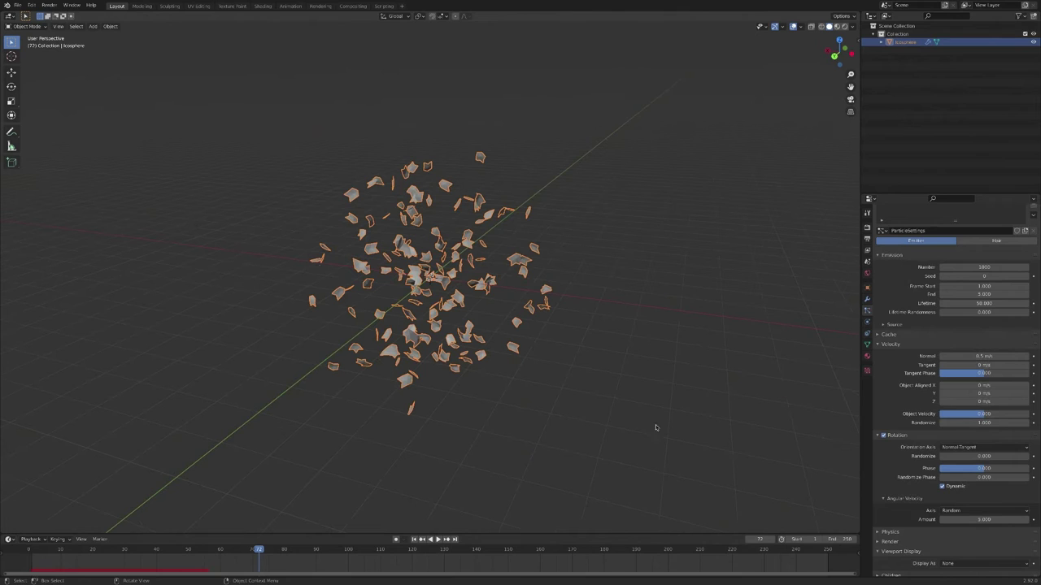
- Apply the Explode modifier to freeze the shards as mesh, and remove the particle system
click(866, 299)
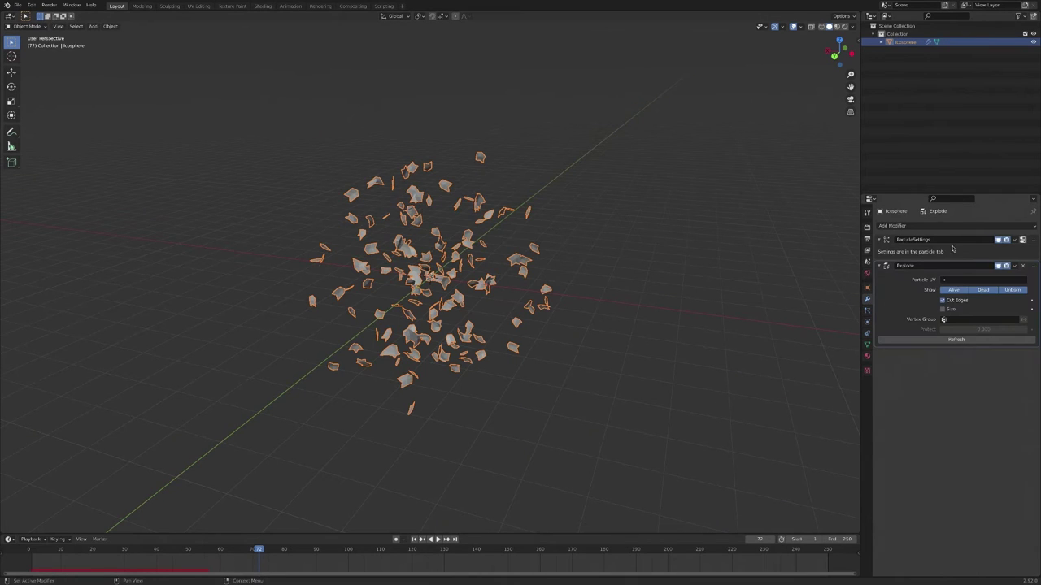
click(1013, 266)
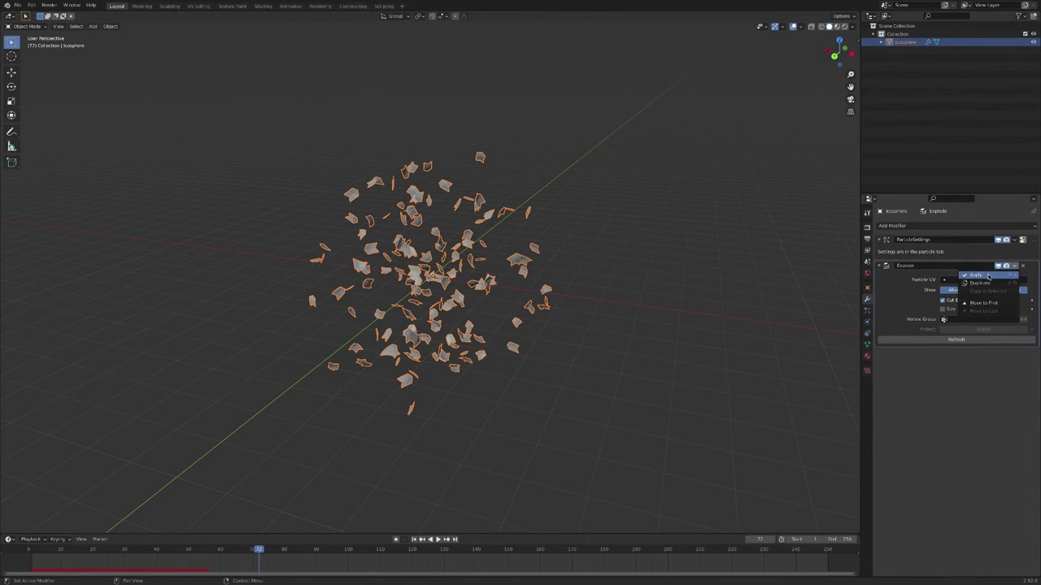
click(985, 272)
click(867, 310)
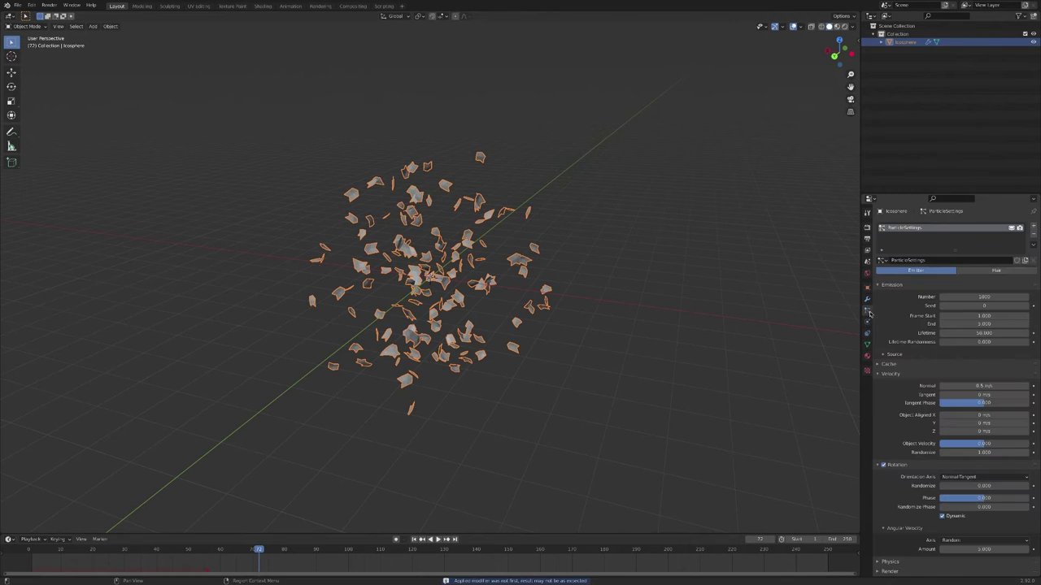
click(1033, 236)
click(867, 299)
- Inspect the frozen shards up close and compare their shapes with those in the anomaly.jpg reference image
middle_drag(546, 258, 422, 258)
scroll(547, 258, up, 5)
middle_drag(547, 258, 471, 286)
middle_drag(530, 328, 396, 191)
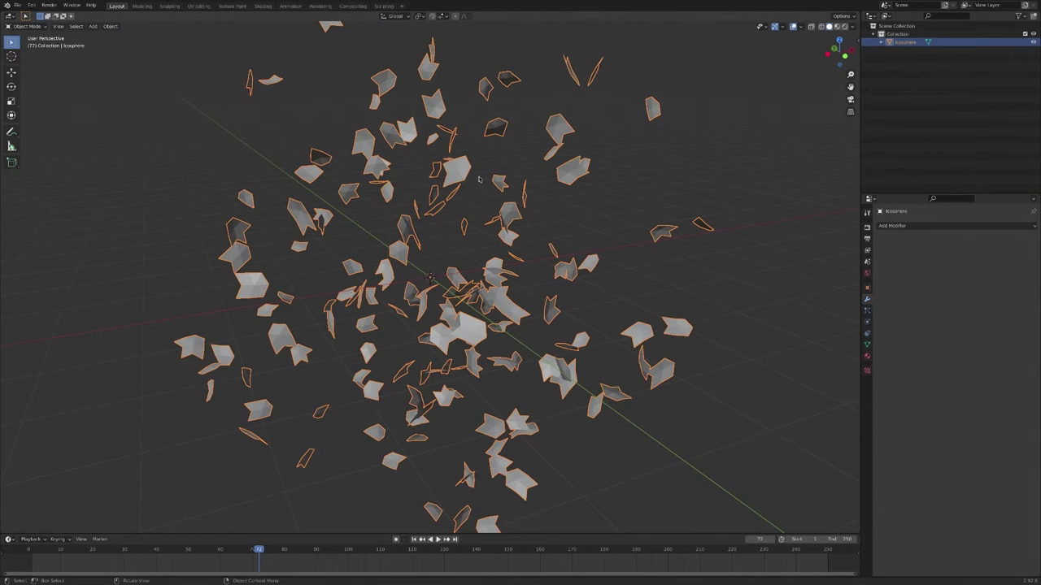
click(198, 6)
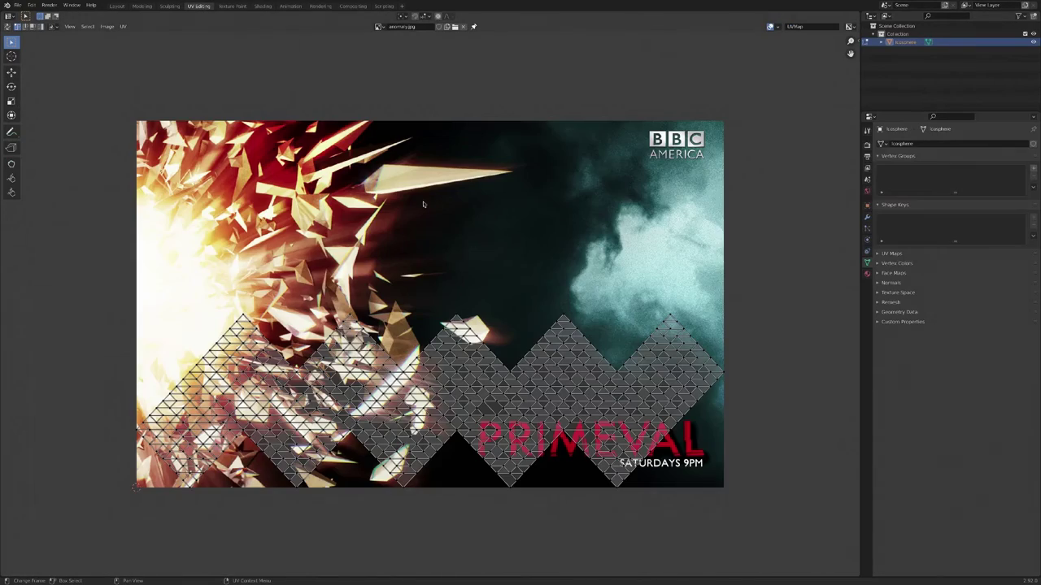
middle_drag(348, 215, 366, 231)
scroll(346, 216, up, 3)
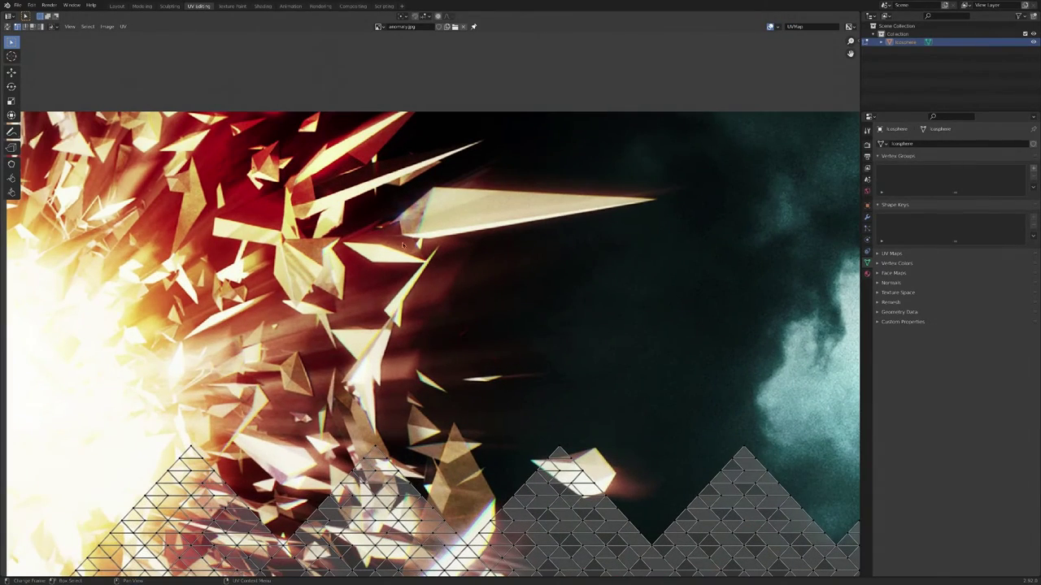
scroll(356, 253, down, 4)
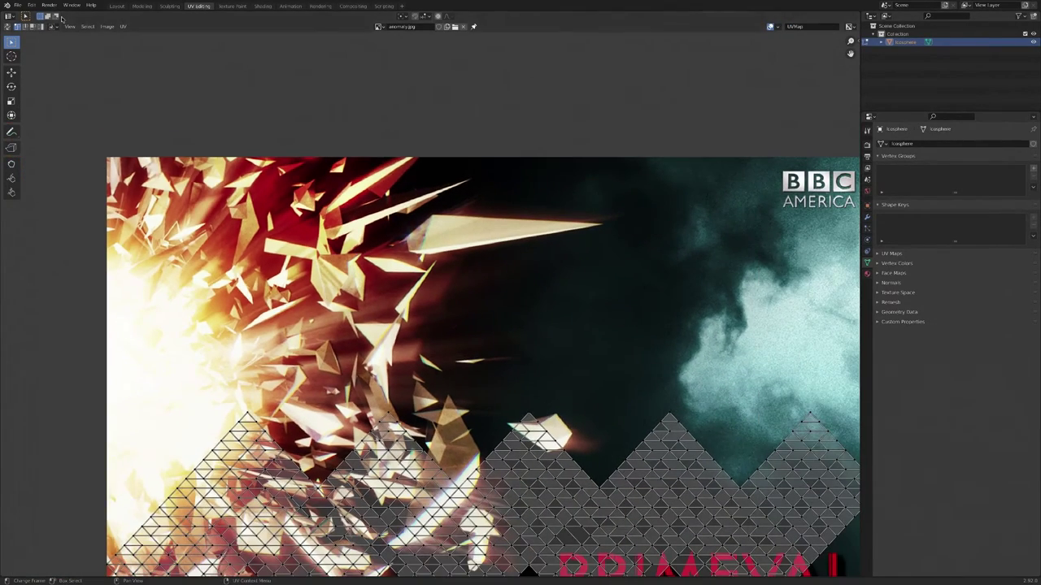
click(117, 6)
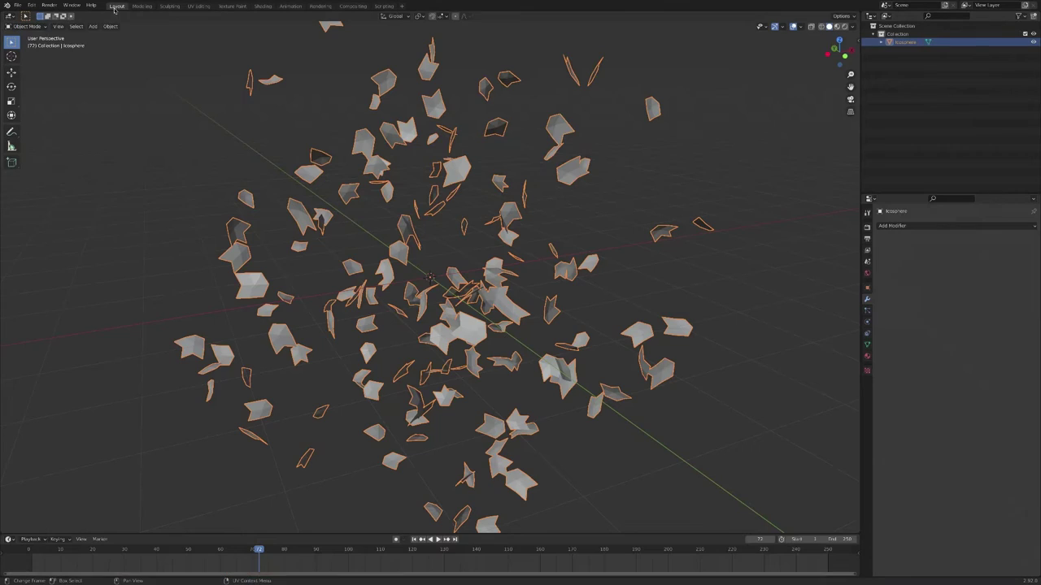
- Add a Decimate modifier to the shards in Collapse mode with a ratio of about 0.25
click(904, 231)
click(894, 288)
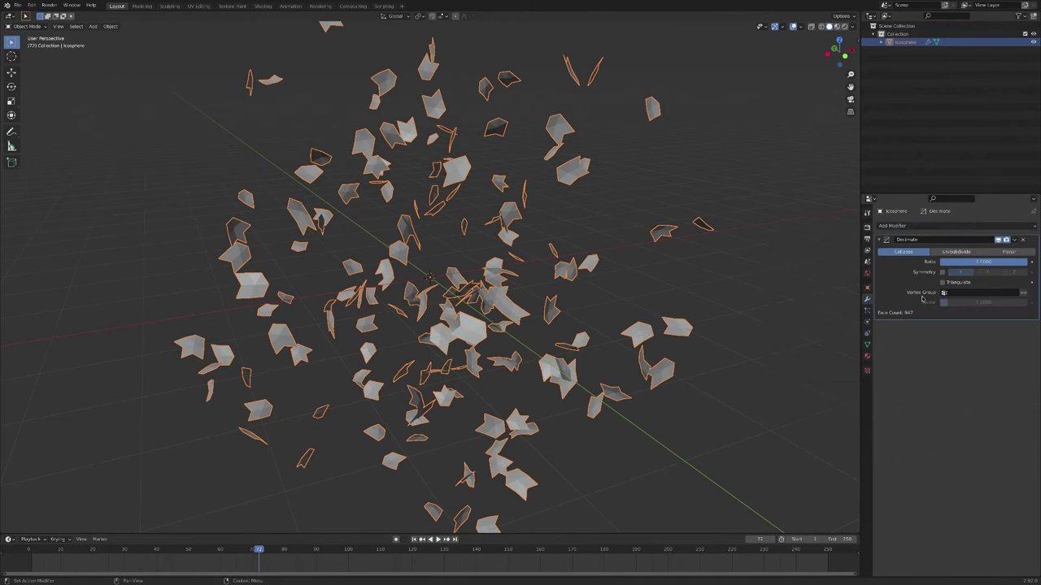
drag(1023, 262, 965, 262)
middle_drag(579, 228, 446, 243)
drag(965, 262, 937, 262)
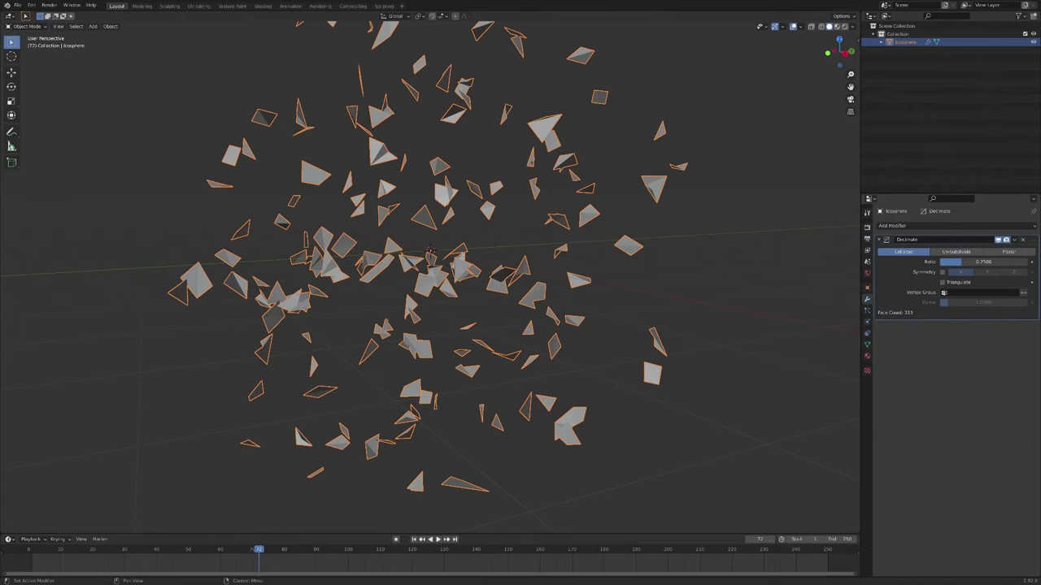
middle_drag(699, 251, 697, 253)
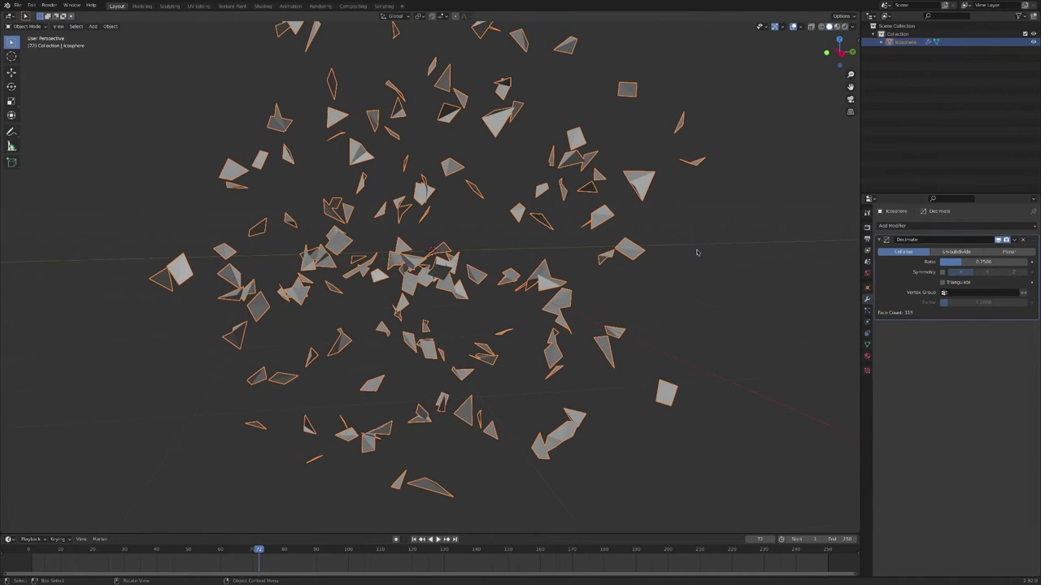
middle_drag(659, 177, 627, 174)
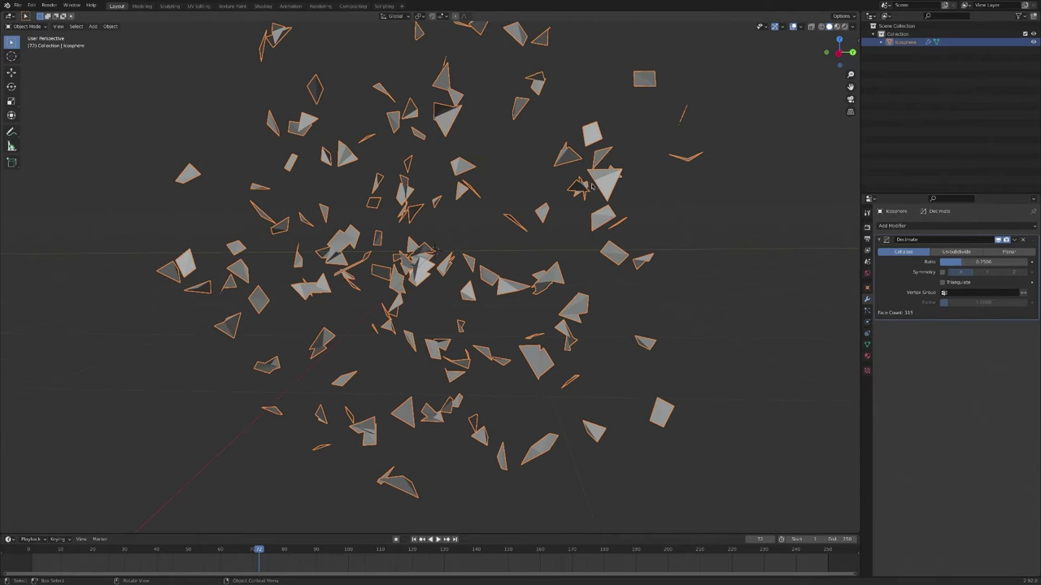
middle_drag(622, 213, 584, 215)
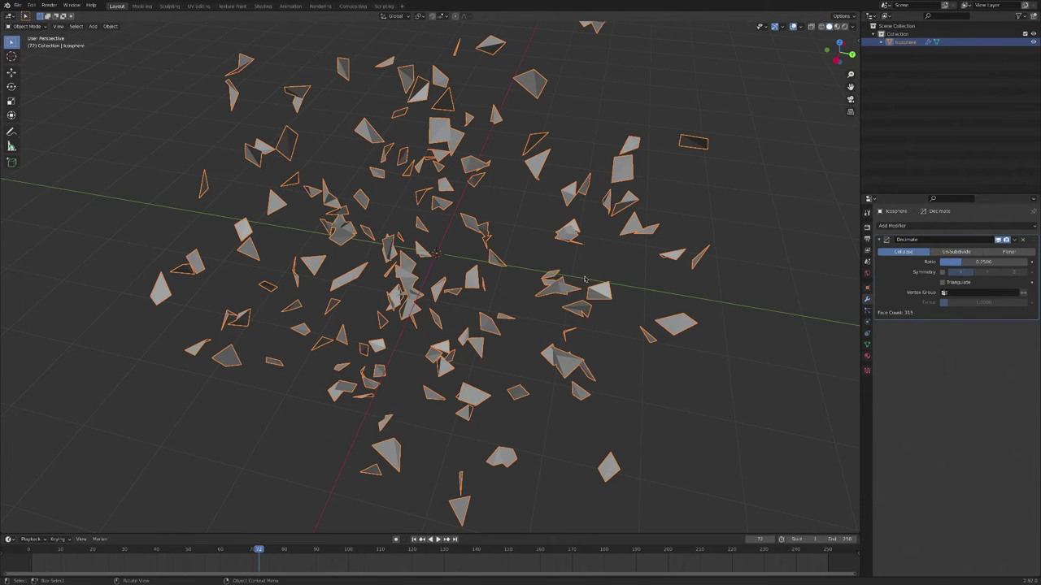
mouse_move(600, 282)
middle_down()
mouse_move(630, 275)
mouse_move(602, 281)
middle_up()
- Add a Cast modifier to the shards with the Sphere shape and a factor of about -0.42
key(ctrl+a)
click(893, 226)
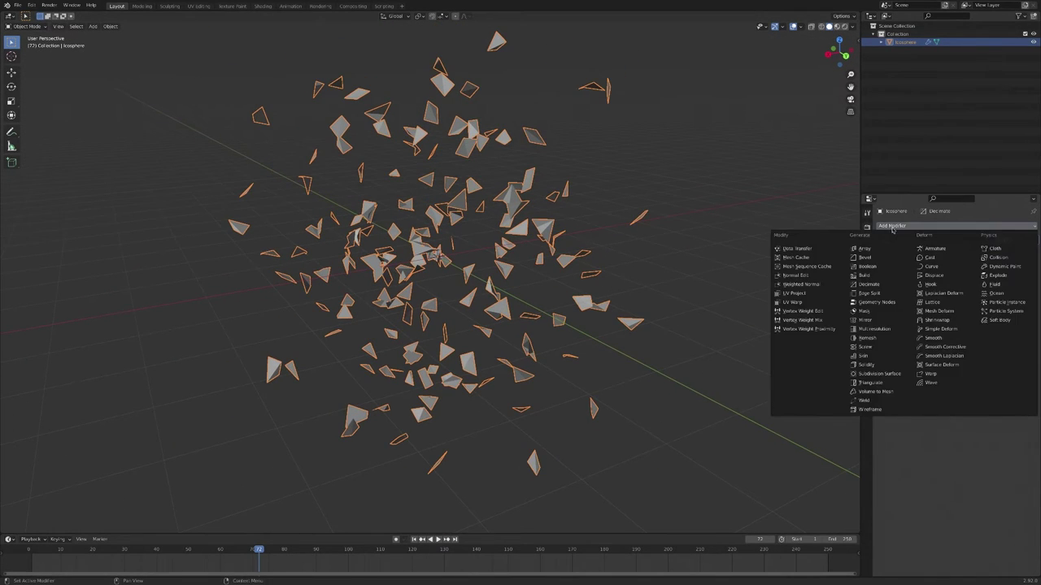
click(941, 258)
drag(983, 283, 998, 283)
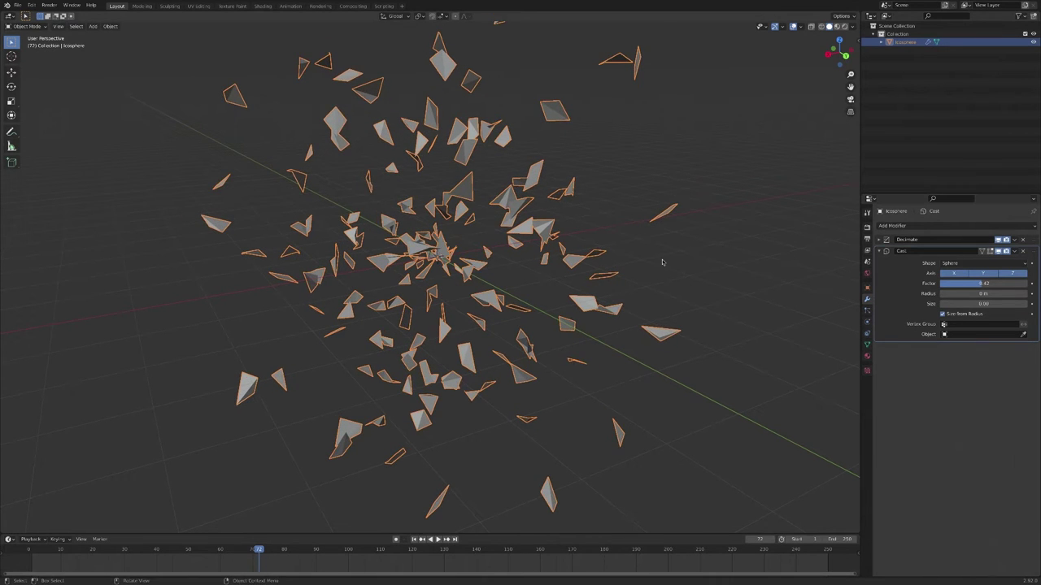
middle_drag(662, 262, 473, 274)
click(675, 274)
click(879, 251)
- Add a Smooth modifier to the shards with a factor of about -0.511
click(913, 227)
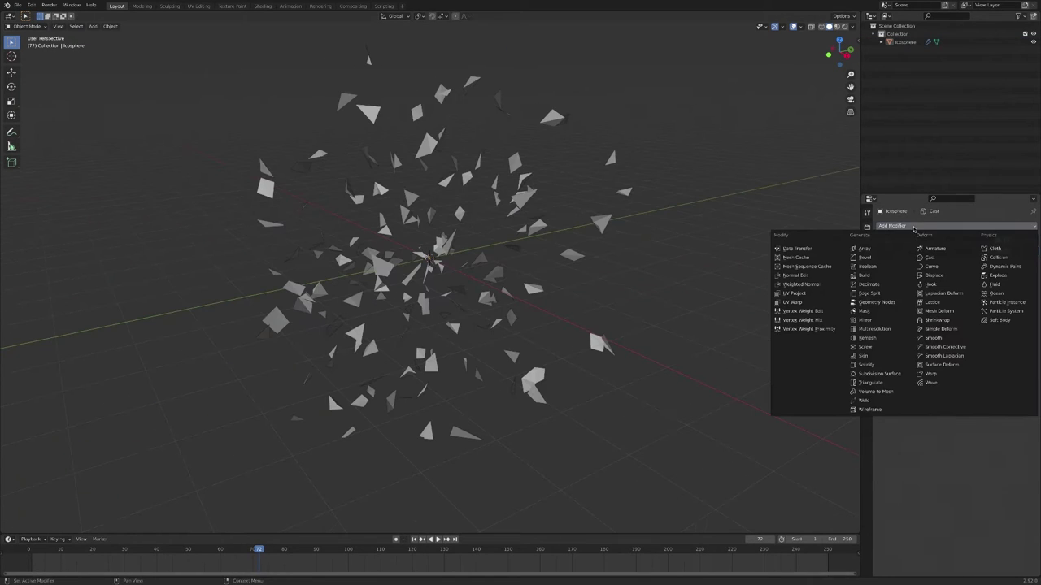
click(912, 337)
drag(981, 286, 1002, 285)
- Add a Solidify modifier to the shards with a thickness of 0.02 m
click(892, 226)
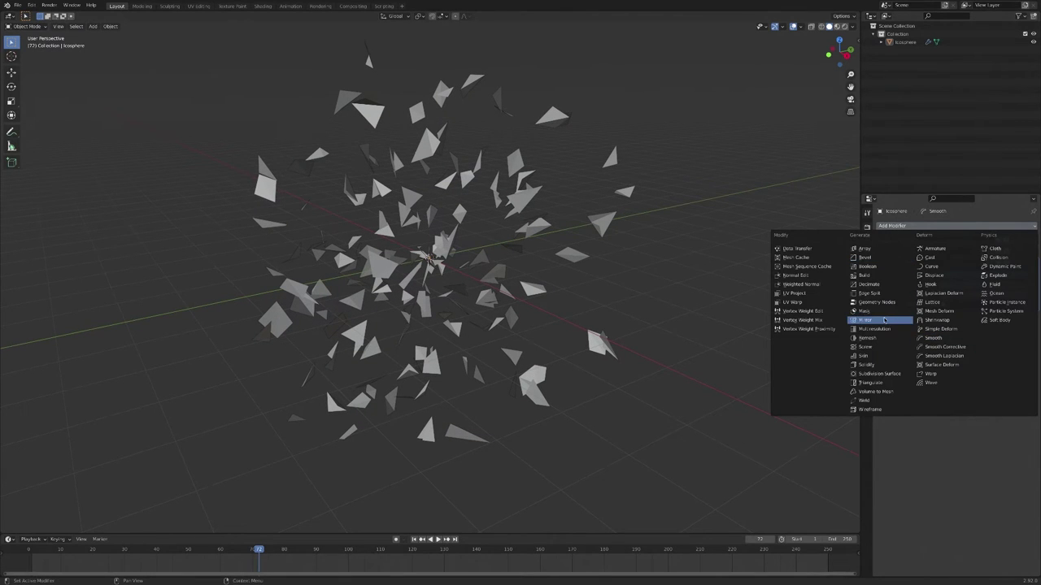
click(884, 366)
middle_drag(567, 237, 567, 237)
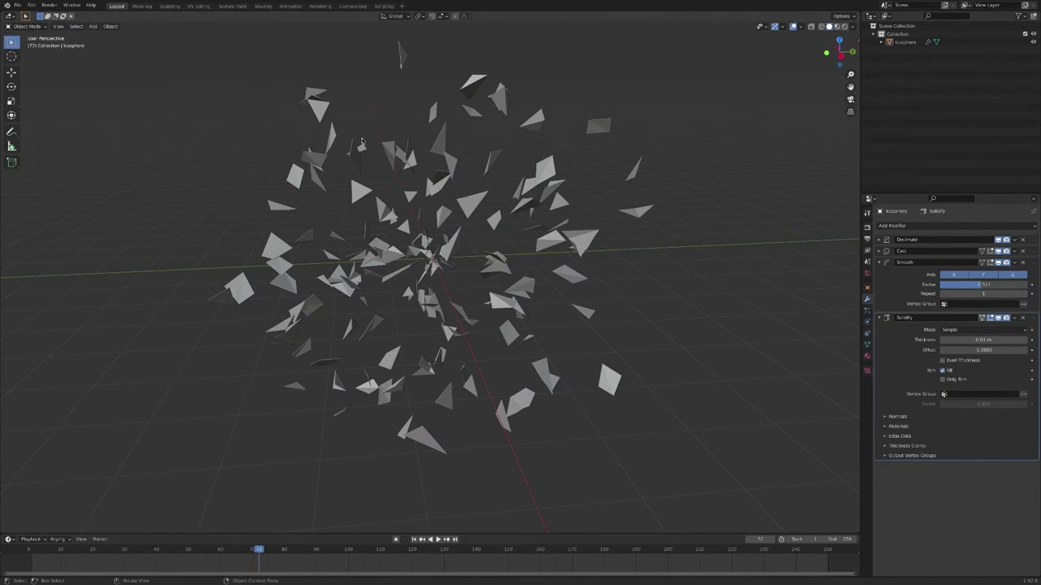
middle_drag(410, 180, 477, 151)
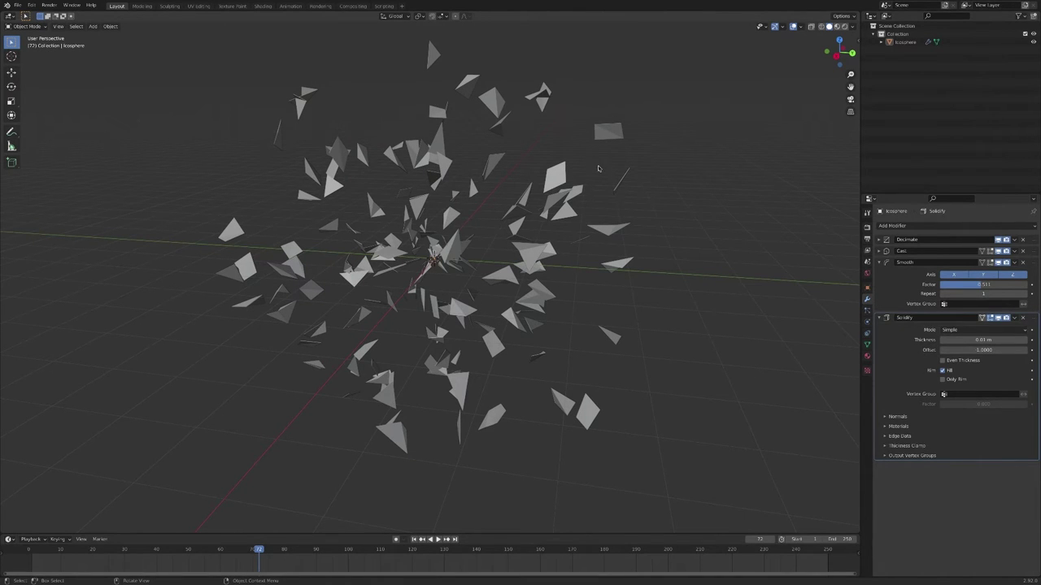
click(970, 340)
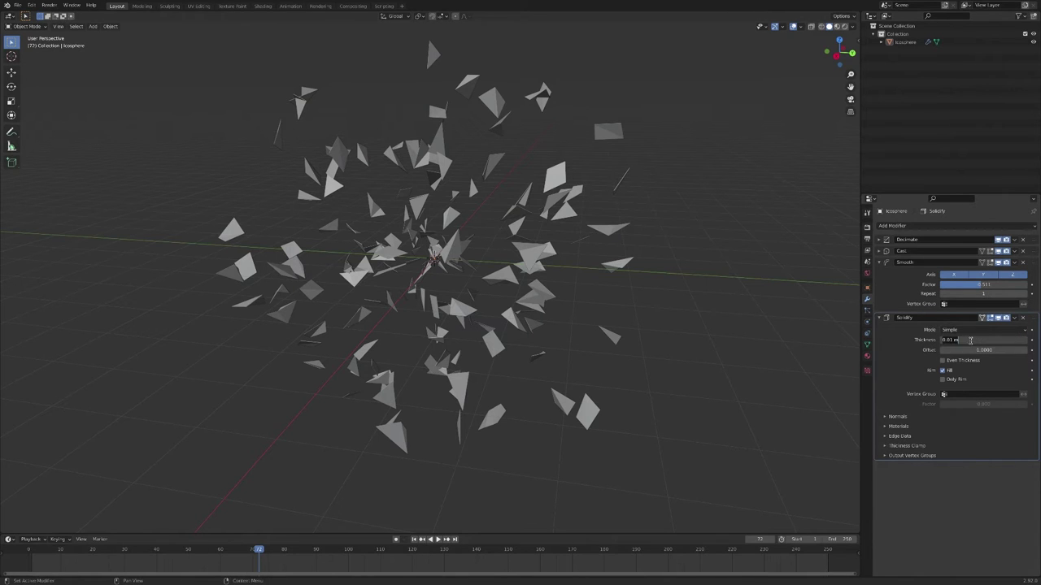
key(BackSpace)
text(2)
key(Return)
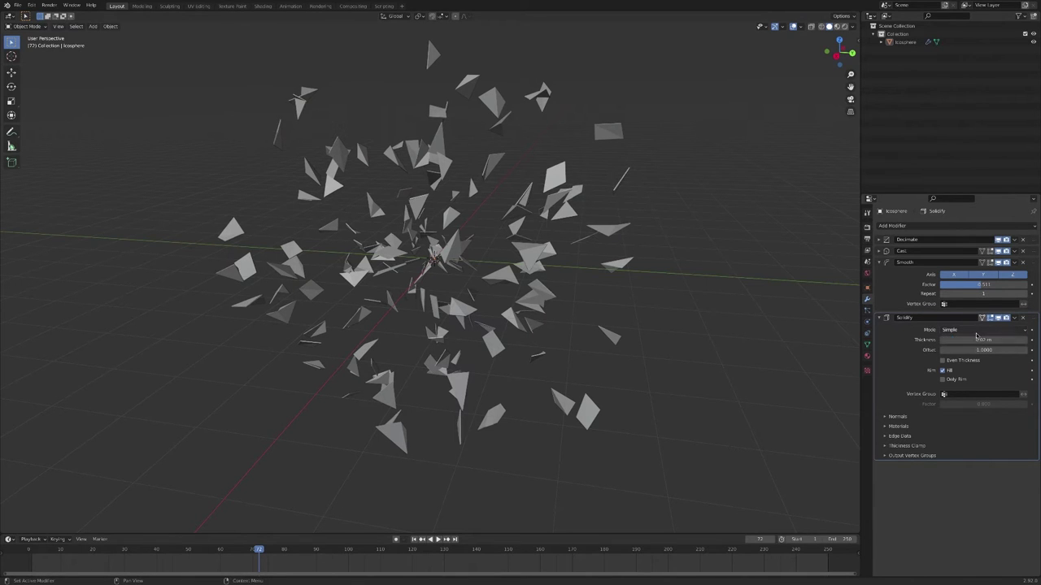
- Add a Bevel modifier to the shards and save the file
click(903, 227)
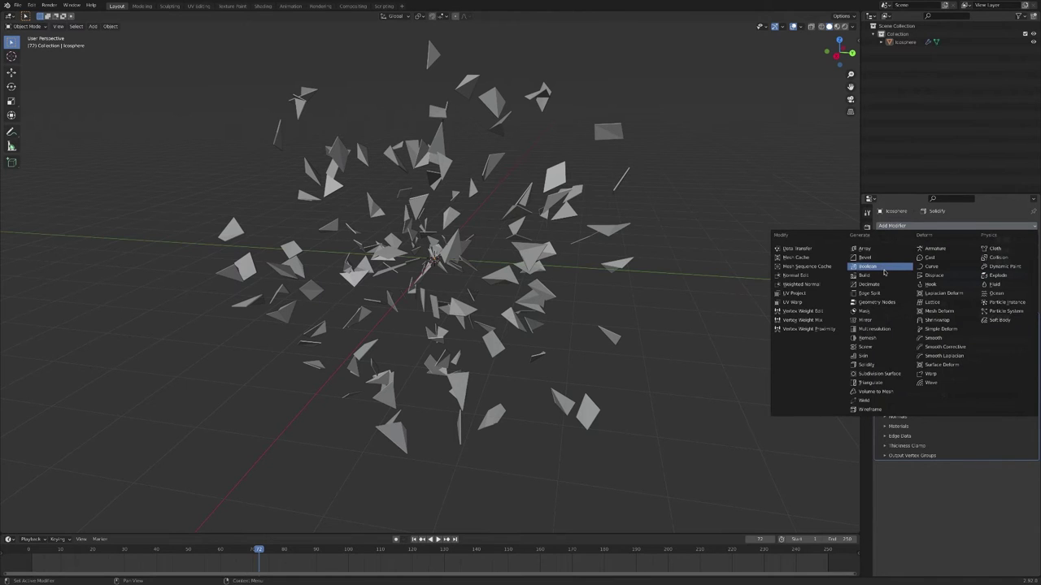
click(899, 257)
middle_drag(499, 176, 504, 147)
middle_drag(516, 199, 422, 186)
key(ctrl+s)
- Duplicate the shards in place and rotate the copy about -45° around Z, followed by a free trackball rotation
click(491, 240)
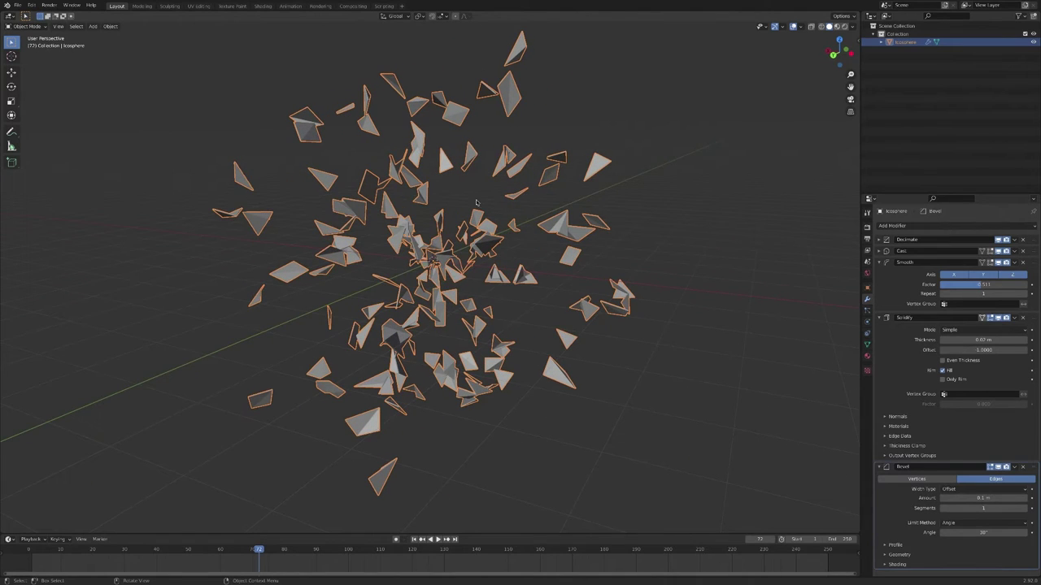
key(shift+d)
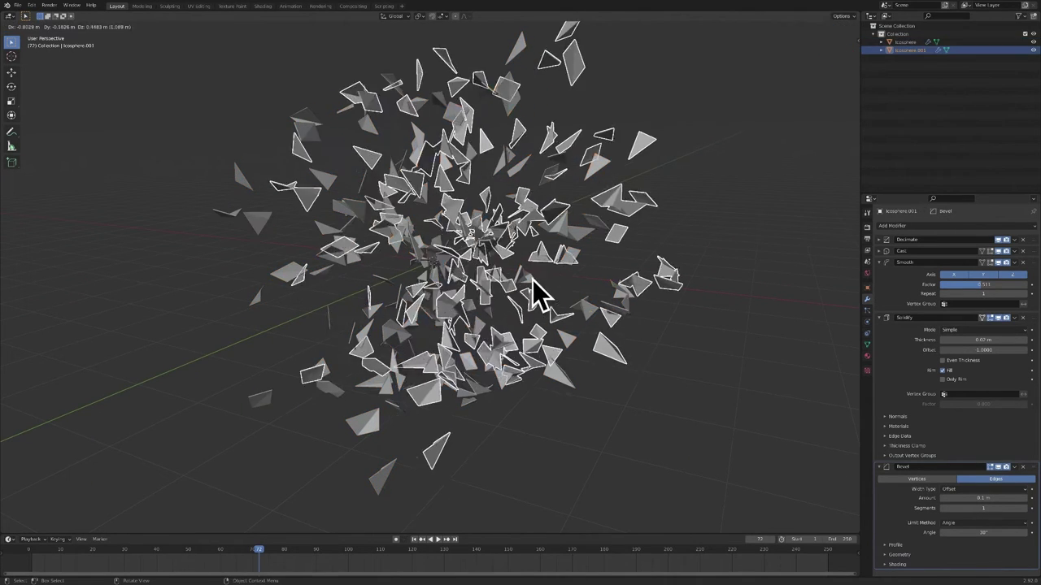
right_click(534, 296)
key(r)
key(z)
click(479, 324)
key(r)
key(r)
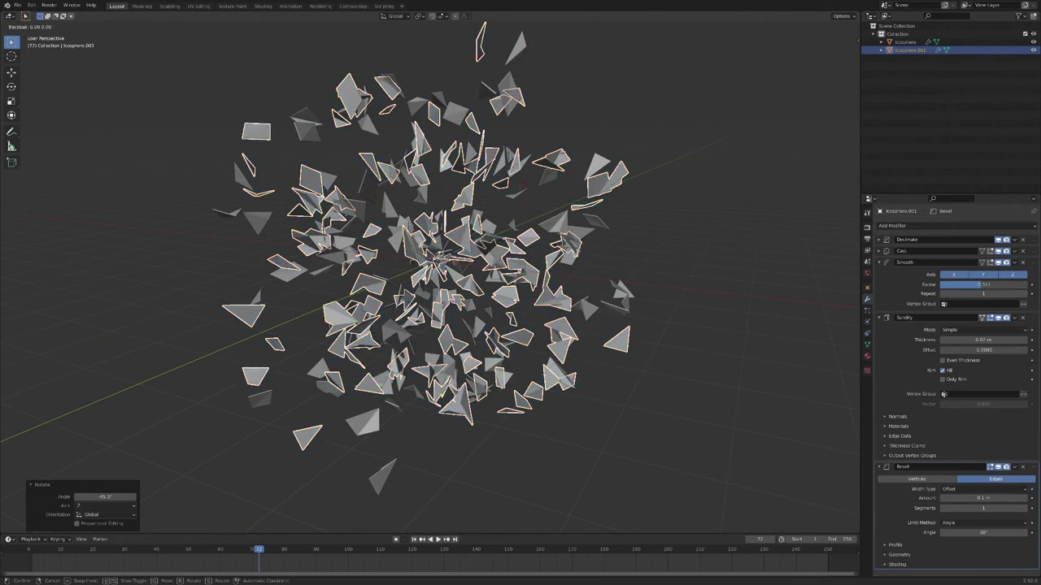
click(488, 413)
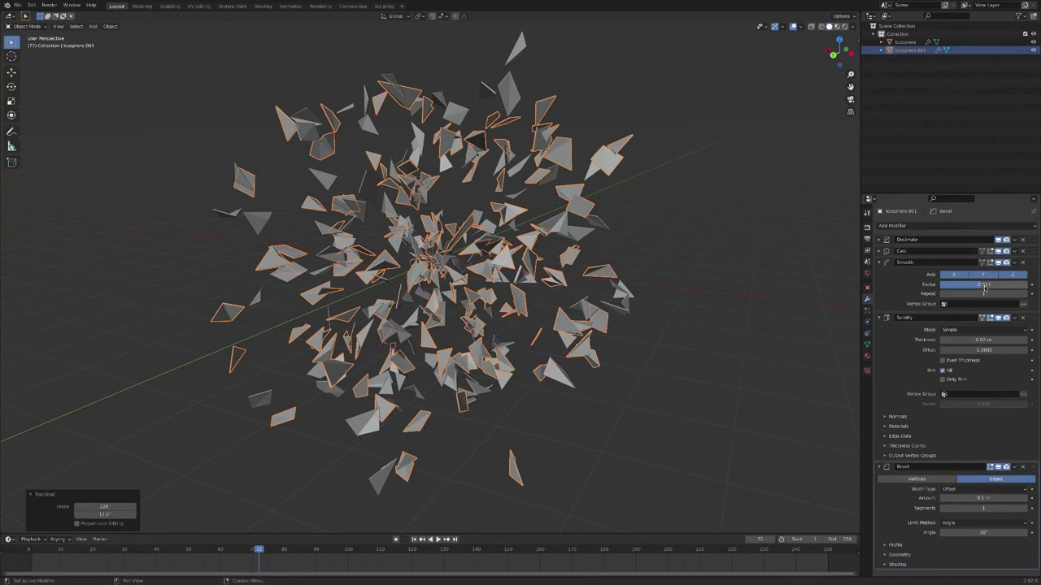
- Set the duplicate's Smooth factor to about -1.155 and scale it down to about 0.83
drag(980, 284, 978, 284)
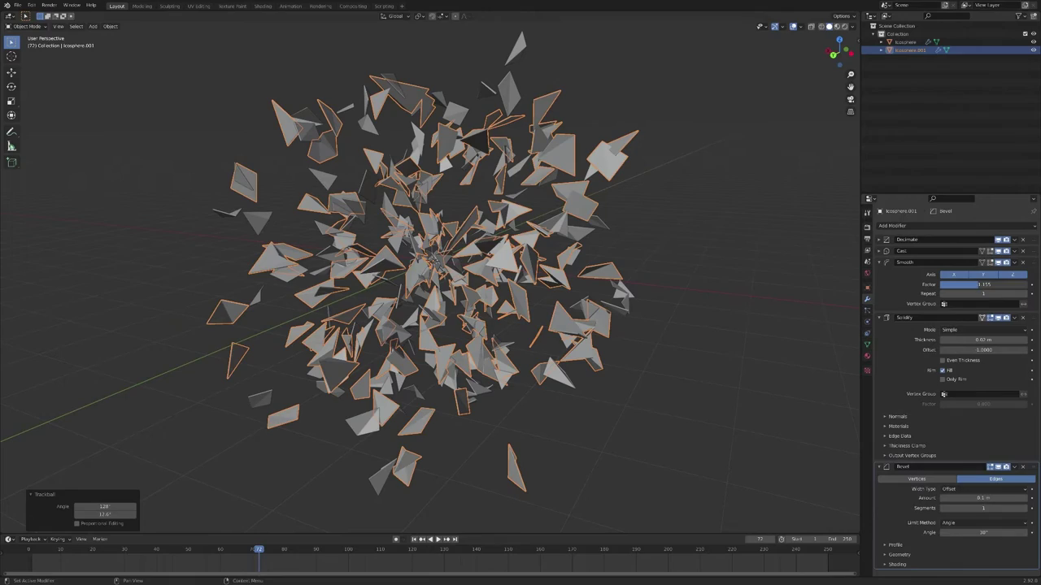
key(s)
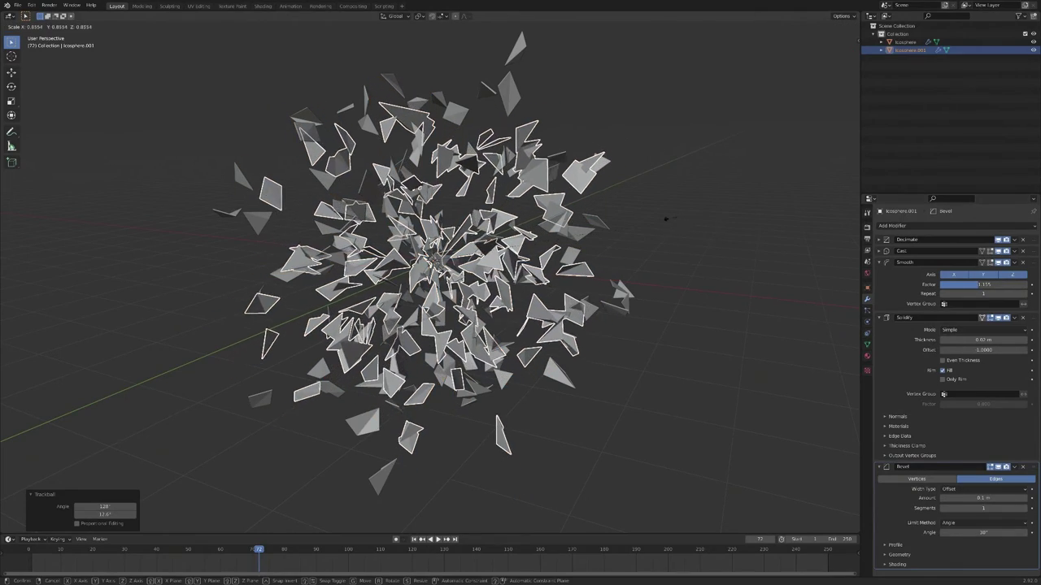
click(669, 221)
- Duplicate the shards in place, rotate the copy around Z and about 21° in the view, and scale it to about 0.93
key(shift+d)
key(r)
key(z)
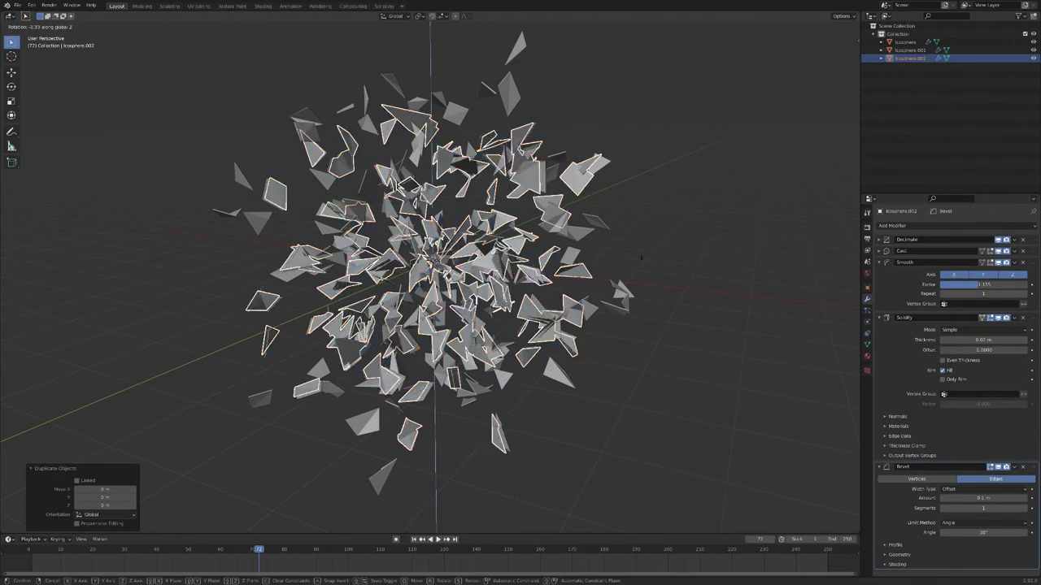
click(596, 215)
key(r)
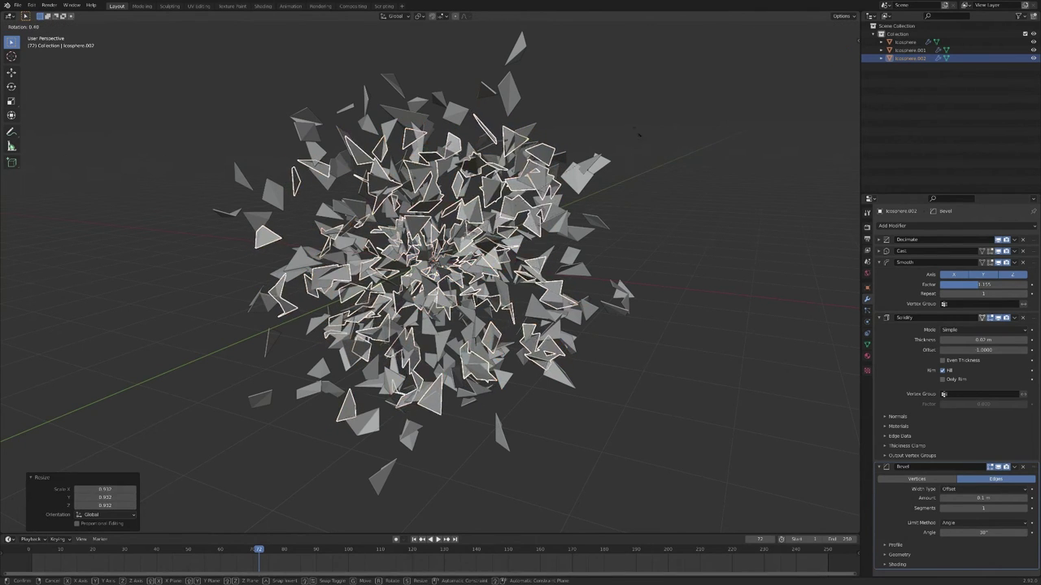
- Set the new copy's Smooth factor to about 0.774 and slightly raise the factor of its Cast modifier
click(987, 290)
drag(987, 290, 1008, 290)
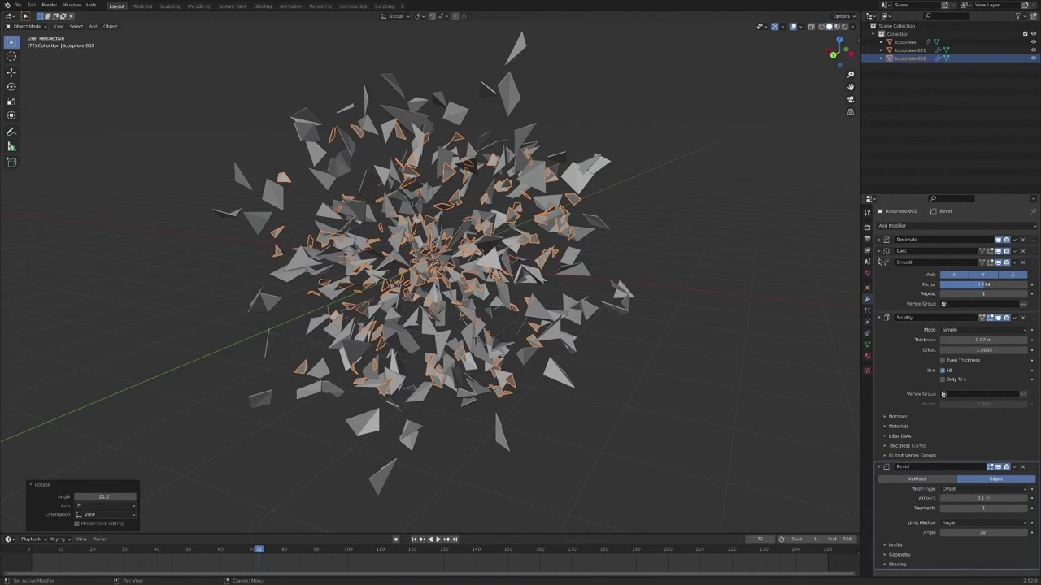
click(879, 251)
drag(980, 283, 984, 283)
- Duplicate the small shards in place again, then rotate and rescale the new copy to vary the layering
key(shift+d)
right_click(657, 224)
key(s)
click(732, 213)
key(r)
click(732, 341)
key(s)
click(724, 342)
- Fine-tune the newest copy's Smooth factor, deselect it and view the whole shard cluster
drag(983, 371, 987, 371)
click(805, 345)
middle_drag(805, 346, 600, 316)
scroll(695, 340, down, 2)
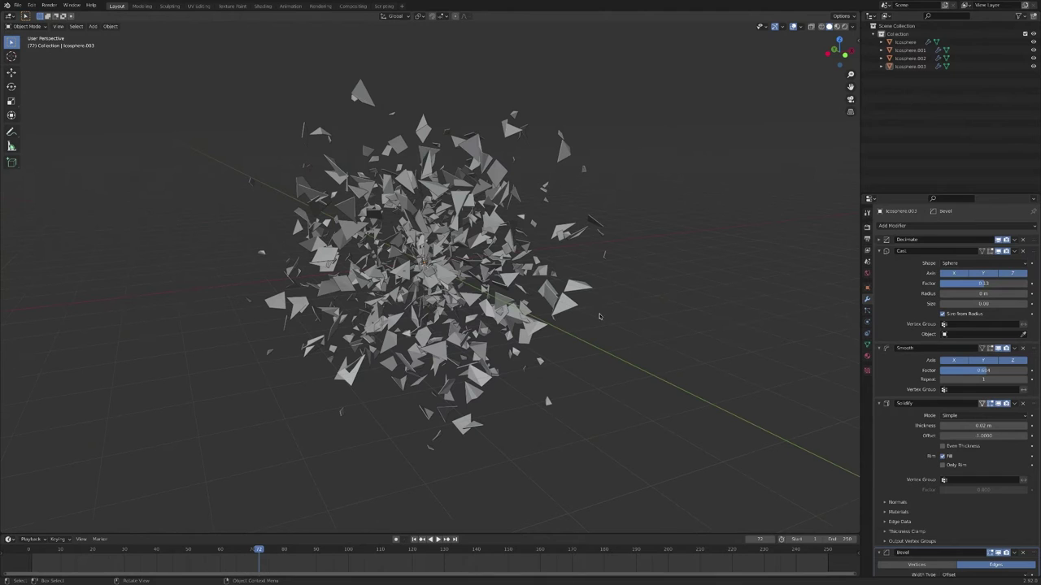
- Split the 3D viewport vertically and turn the new area into a Shader Editor
right_click(243, 20)
click(243, 22)
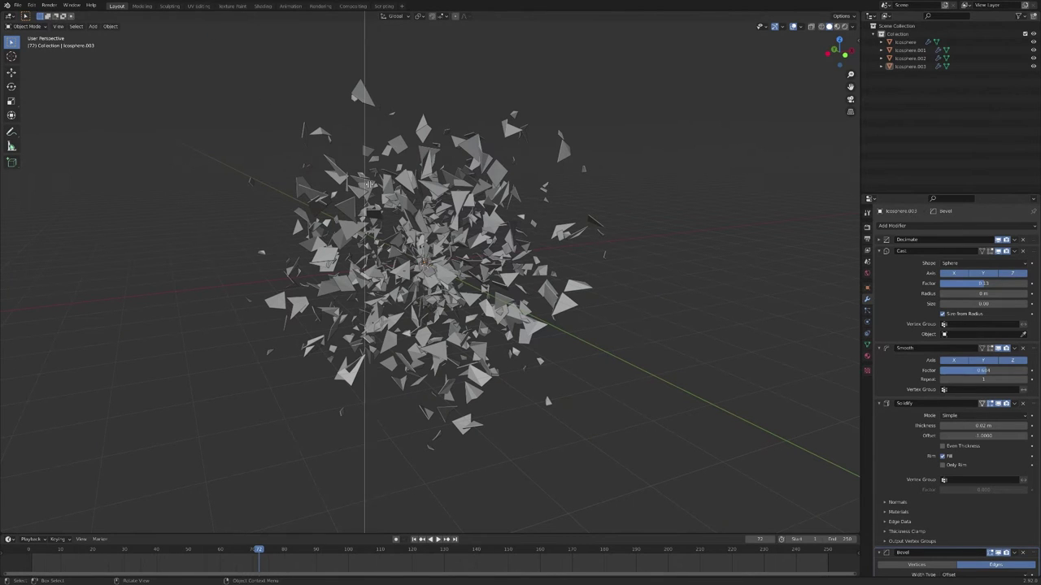
click(368, 154)
click(8, 16)
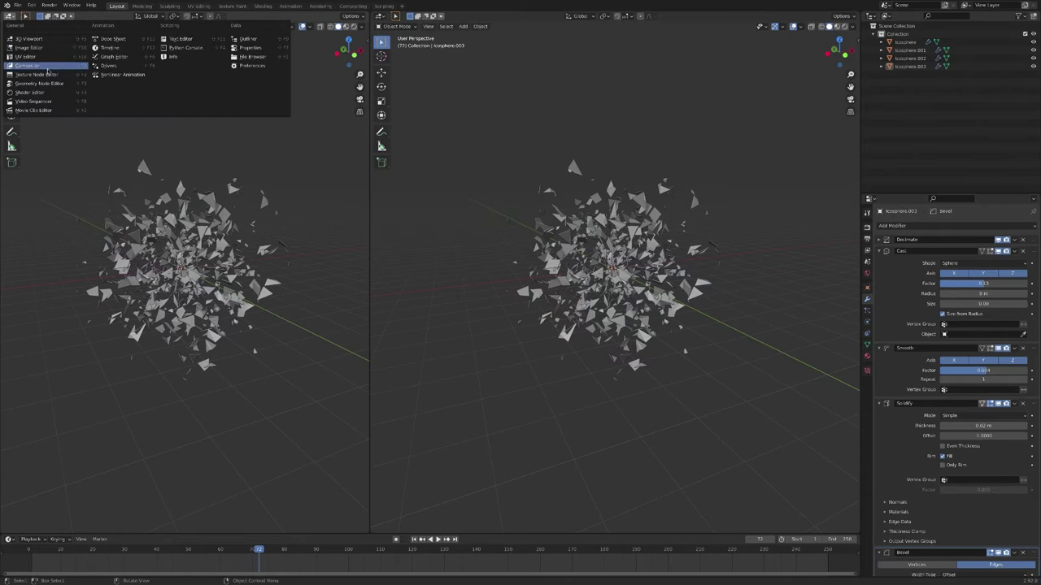
click(51, 94)
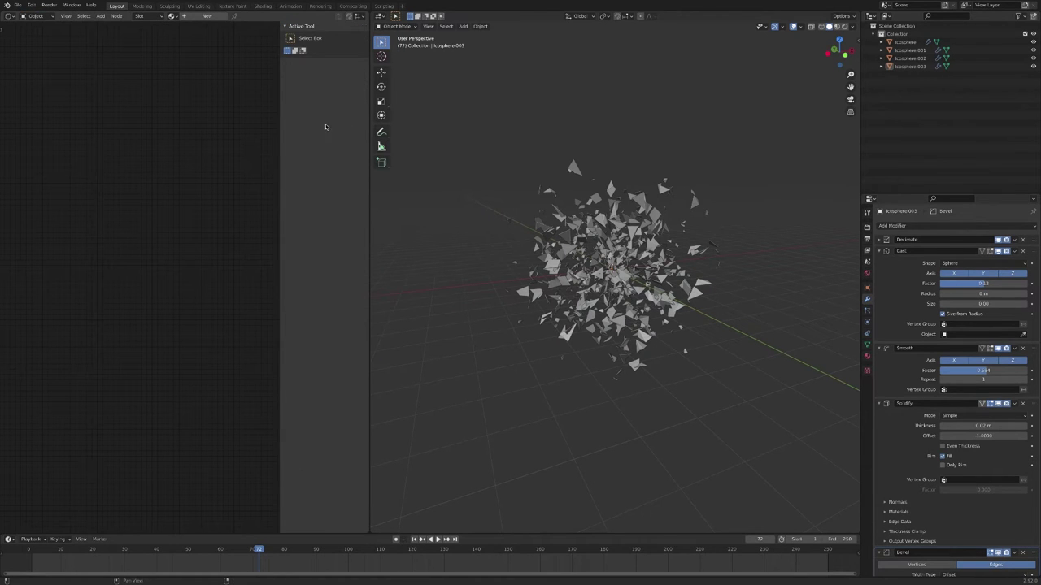
- Select the original shard object, Icosphere, and create a new material for it
click(656, 215)
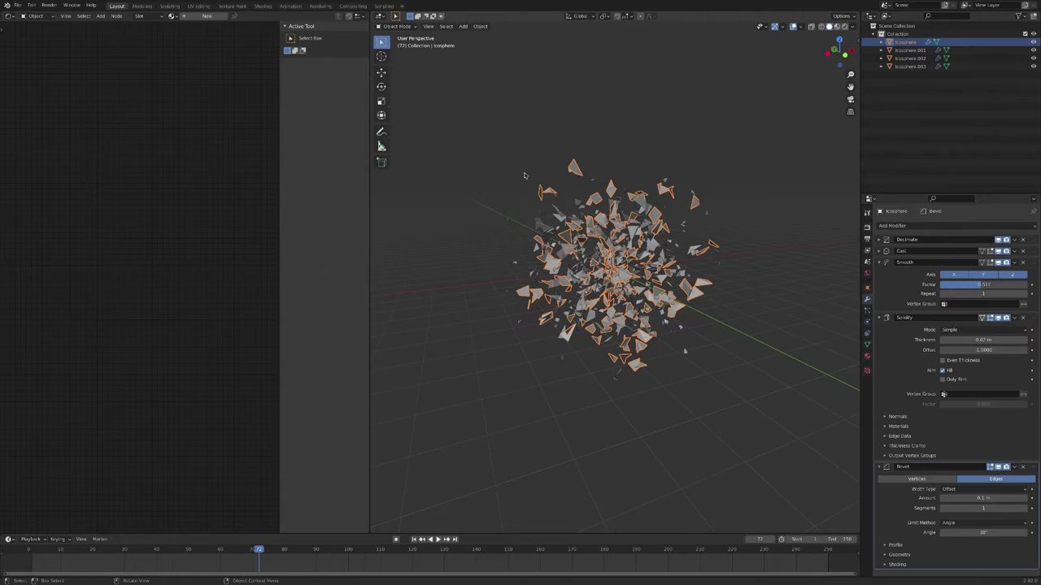
middle_drag(517, 178, 627, 224)
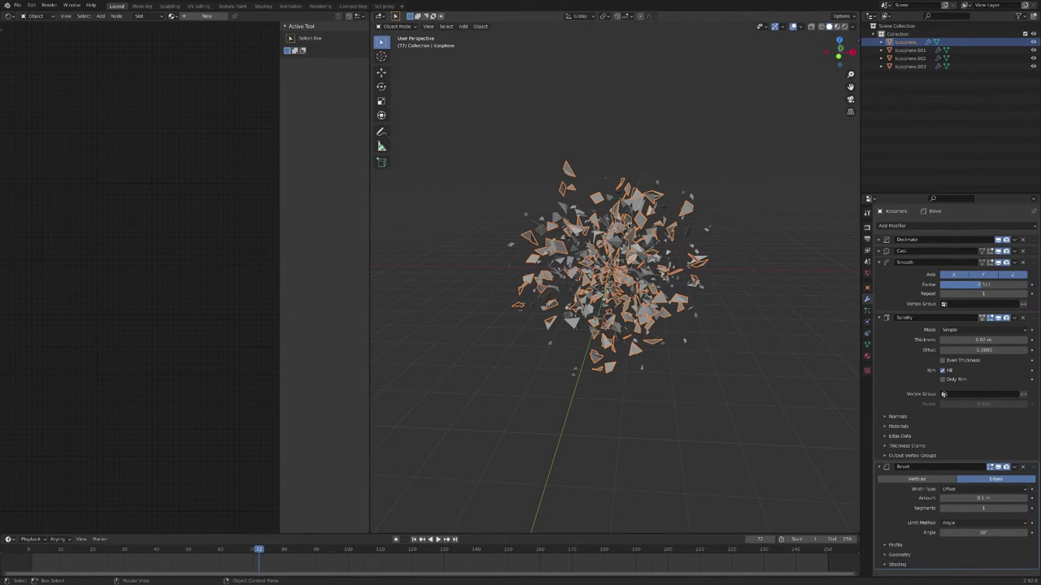
mouse_move(619, 224)
middle_down()
mouse_move(569, 227)
mouse_move(625, 211)
mouse_move(621, 192)
mouse_move(614, 222)
middle_up()
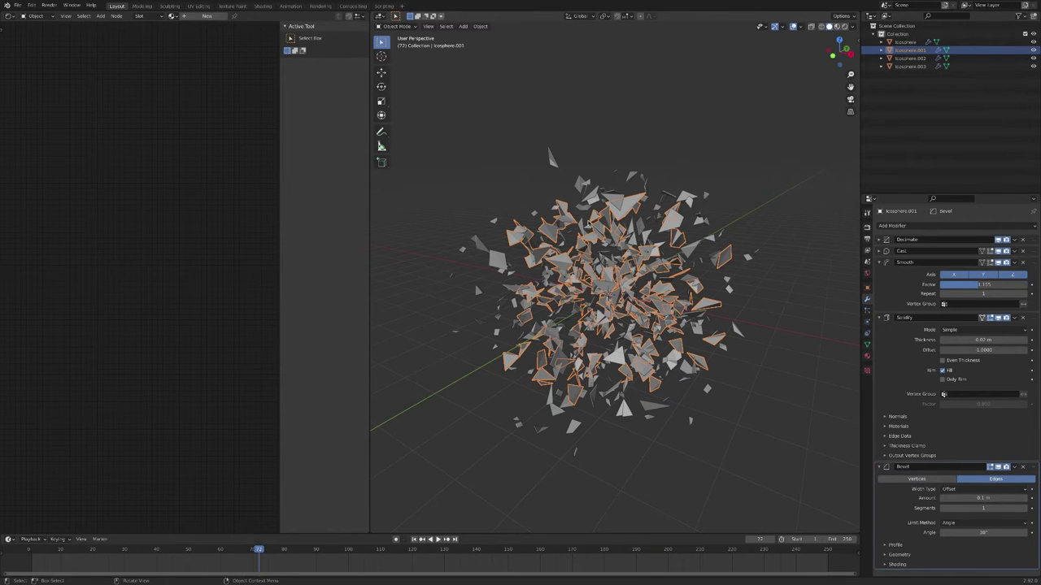
click(493, 222)
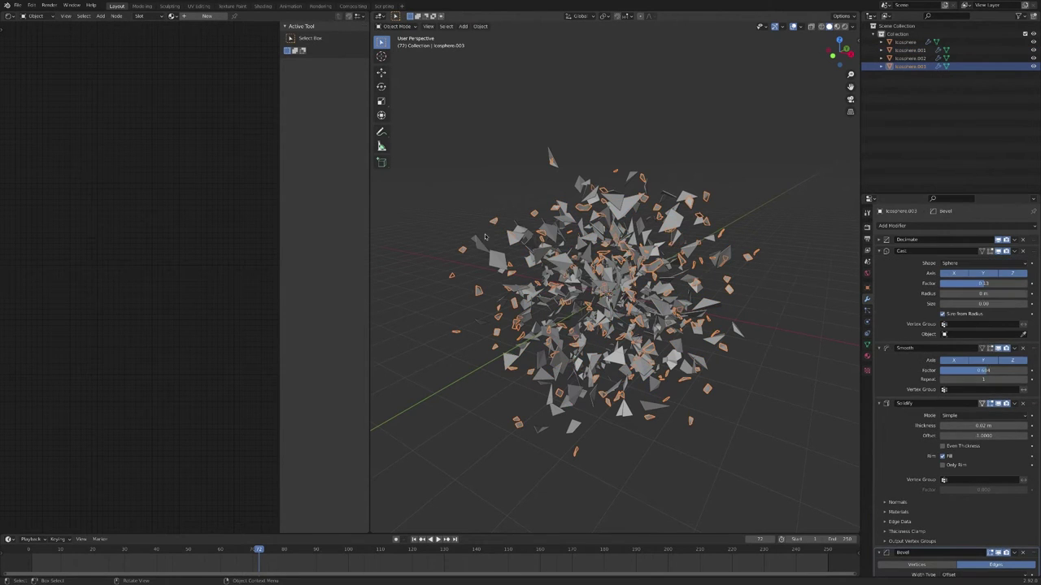
click(509, 244)
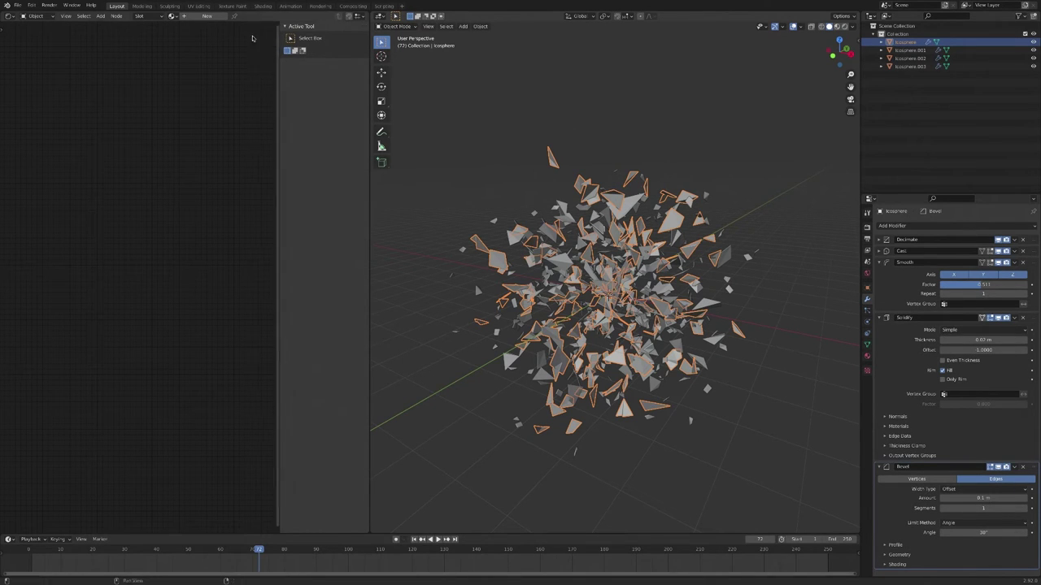
click(210, 18)
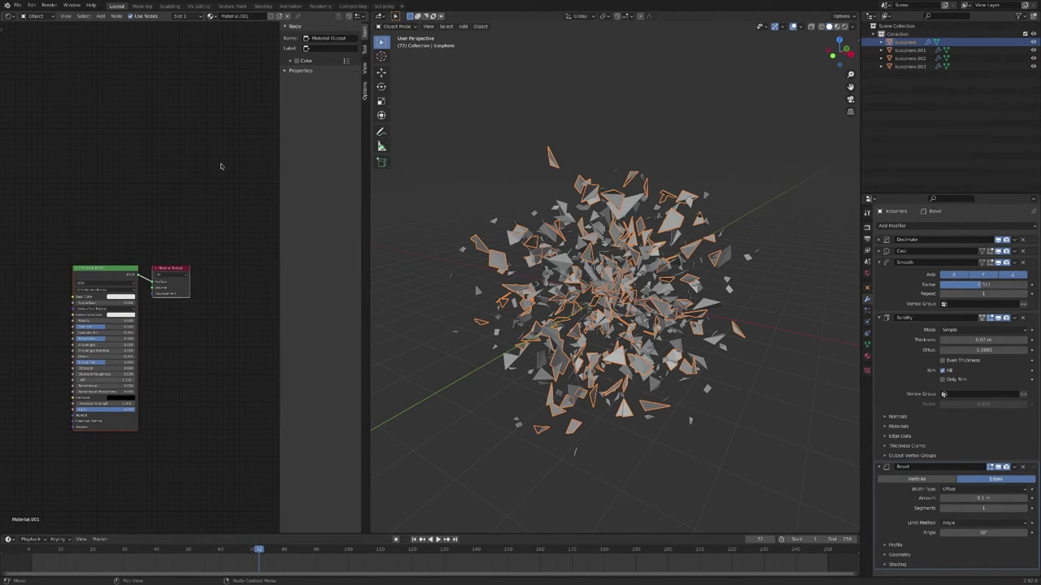
- Set the Principled BSDF's Metallic to 1.000 and its Roughness to 0.075
drag(87, 322, 135, 322)
scroll(164, 354, up, 2)
drag(98, 371, 49, 371)
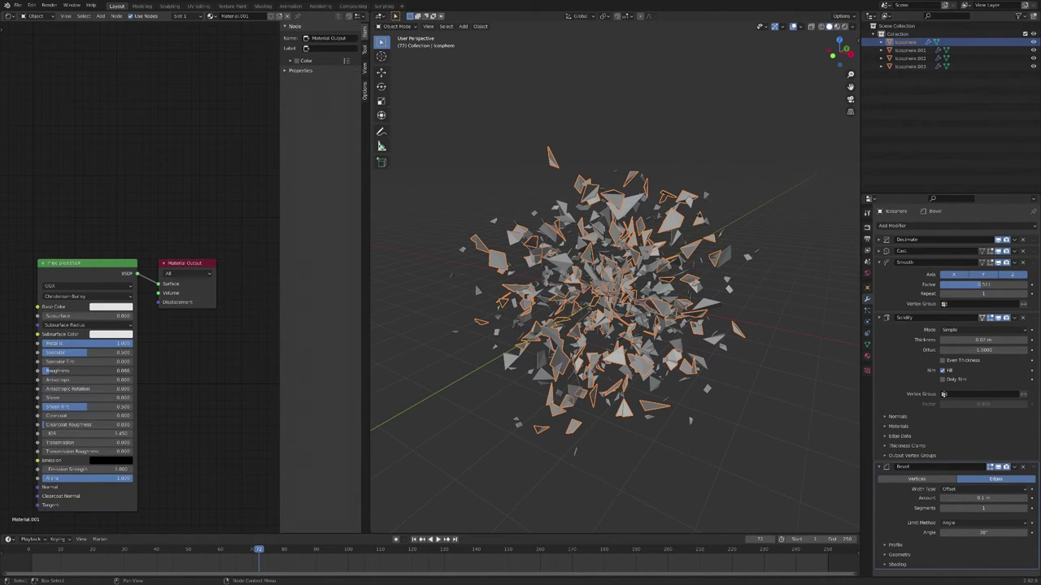
click(88, 370)
text(5)
key(Return)
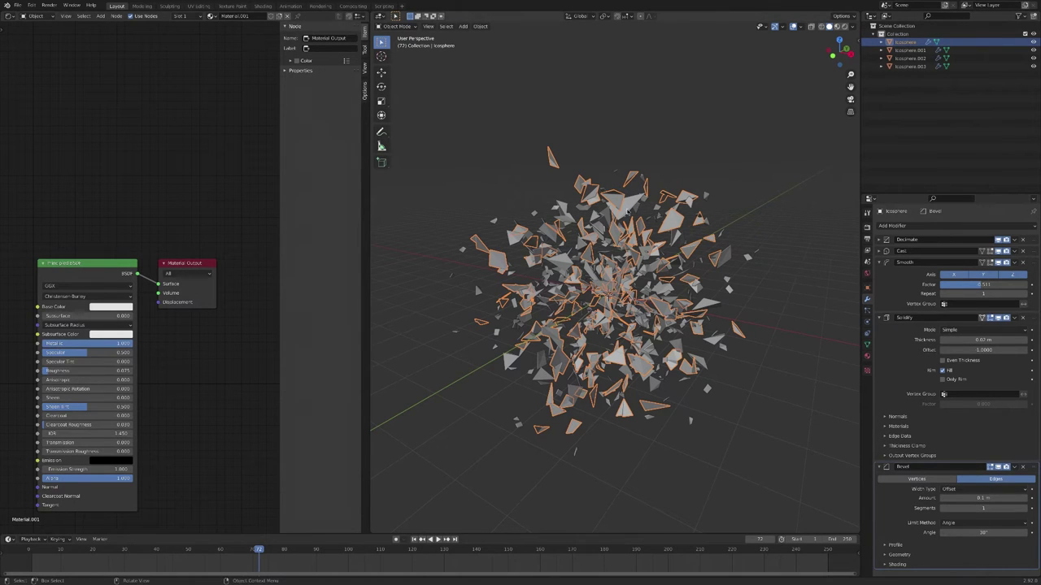
- Select all shard objects with the original one active and link its material to the copies
click(673, 168)
click(610, 202)
key(alt+a)
key(a)
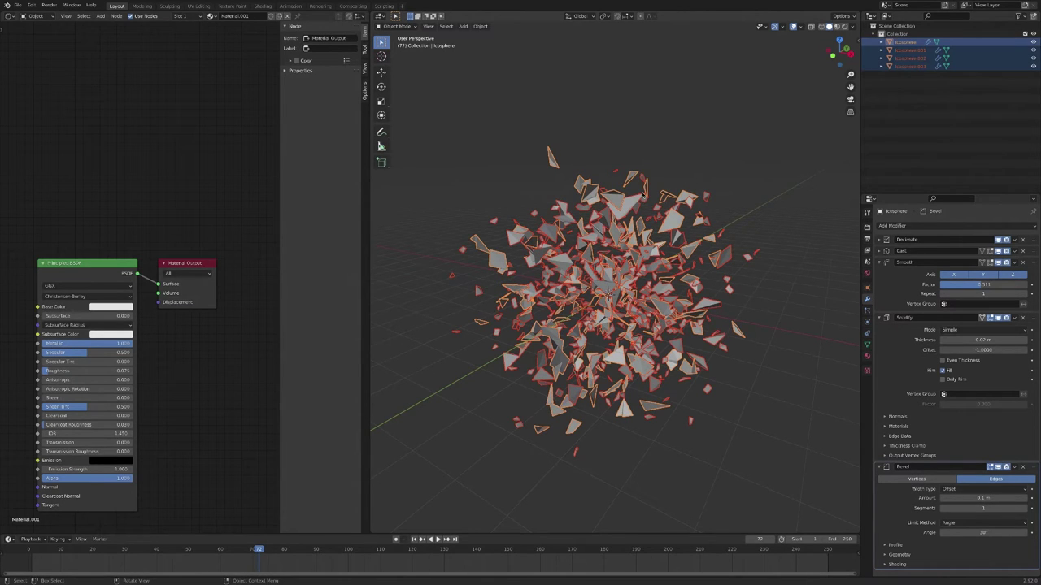
key(ctrl+l)
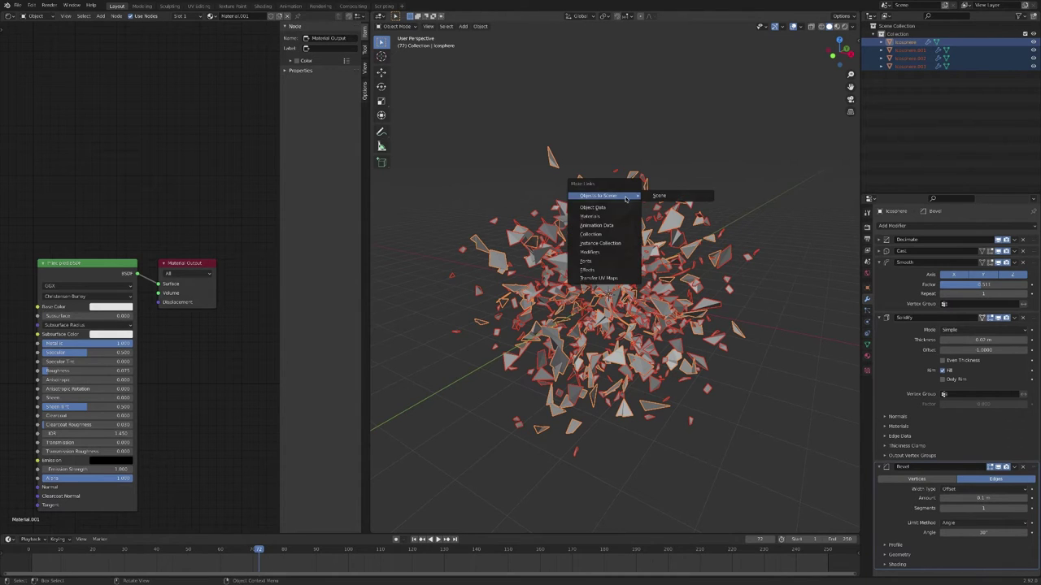
click(606, 220)
- Select the shard copies one after another to check their assigned material, and clear the selection
click(530, 231)
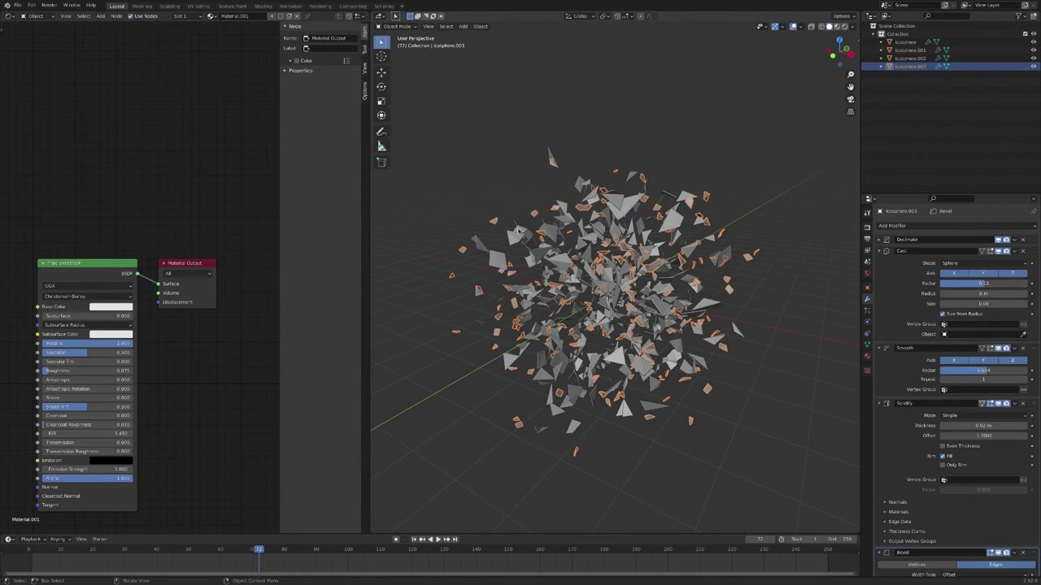
click(518, 232)
click(554, 220)
click(538, 211)
click(556, 211)
click(564, 207)
click(557, 227)
click(557, 227)
click(496, 199)
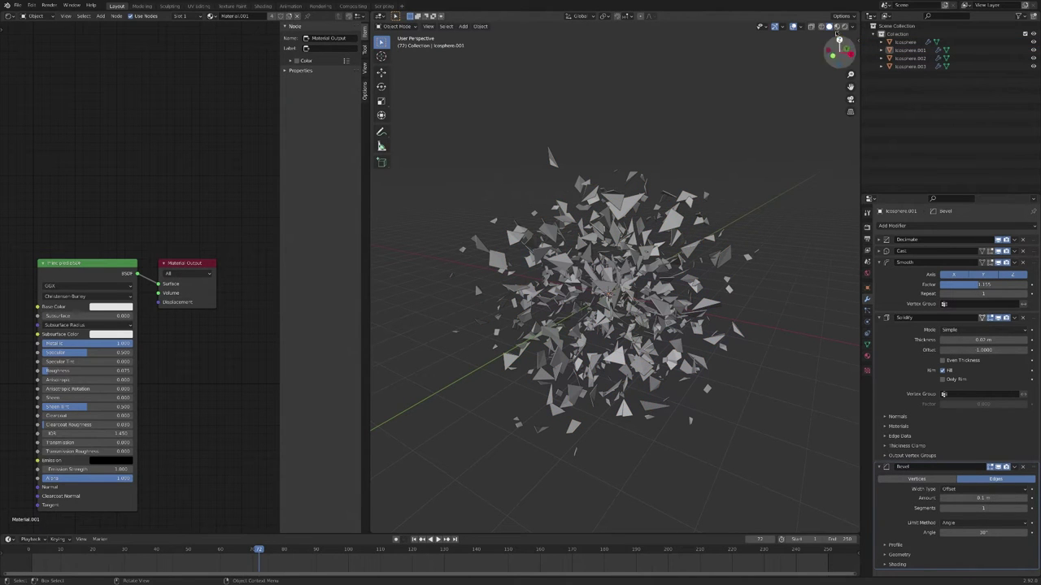
- Switch the viewport to rendered shading and assign an Environment Texture to the world background color
click(845, 27)
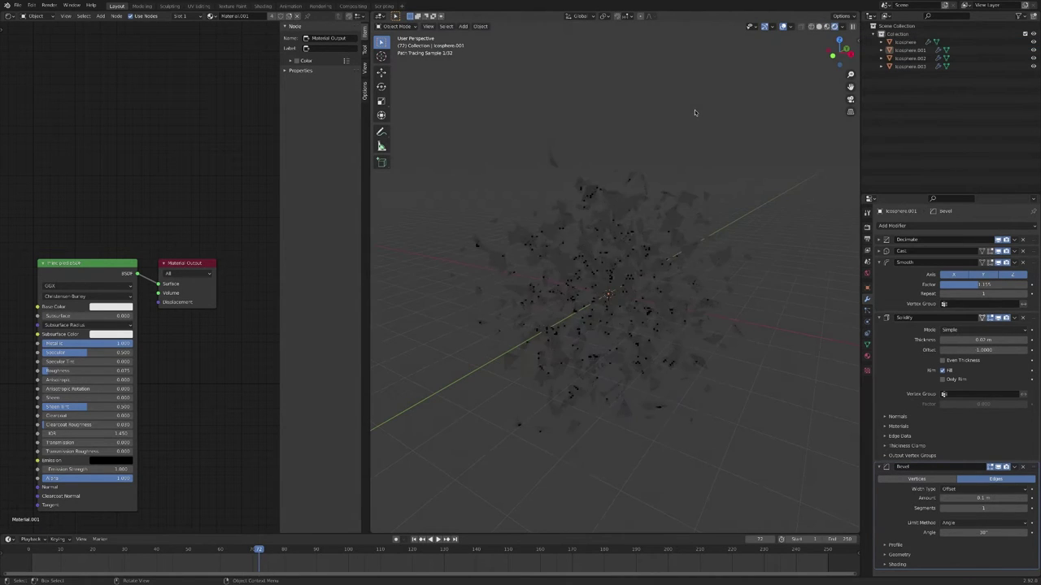
mouse_move(707, 131)
middle_down()
mouse_move(622, 163)
mouse_move(683, 168)
mouse_move(614, 161)
mouse_move(670, 291)
middle_up()
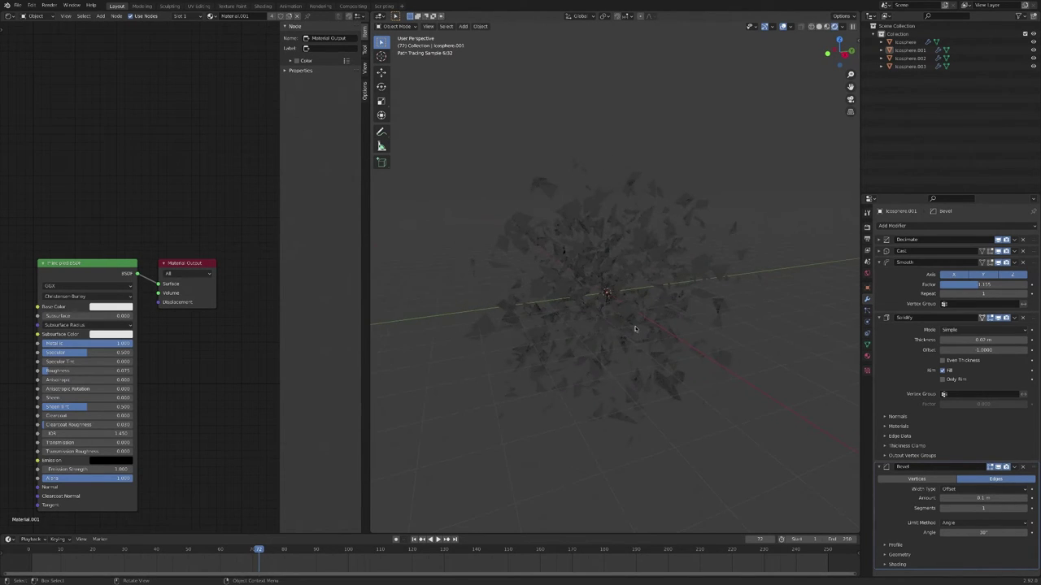
click(867, 273)
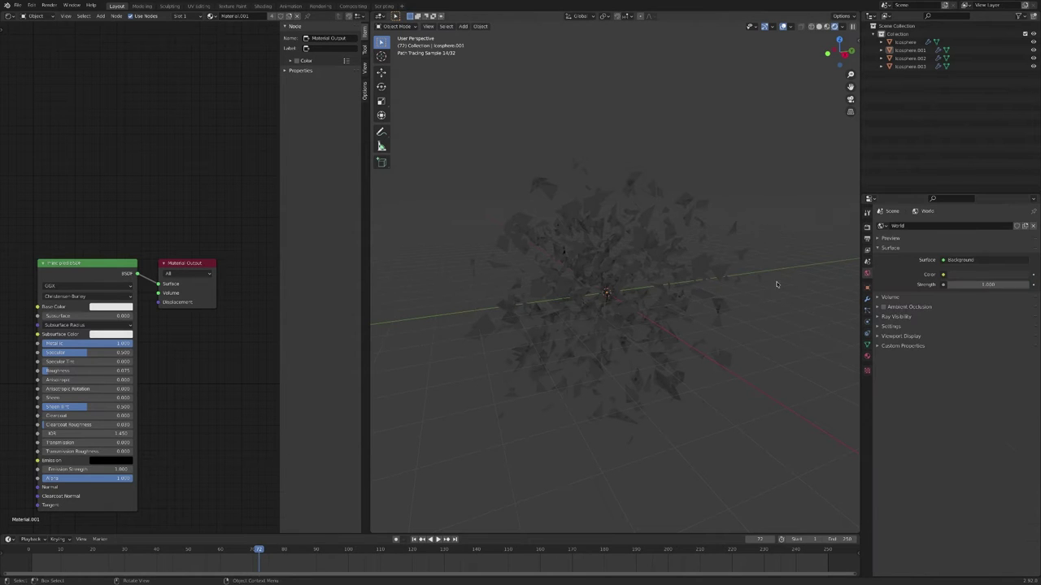
click(942, 274)
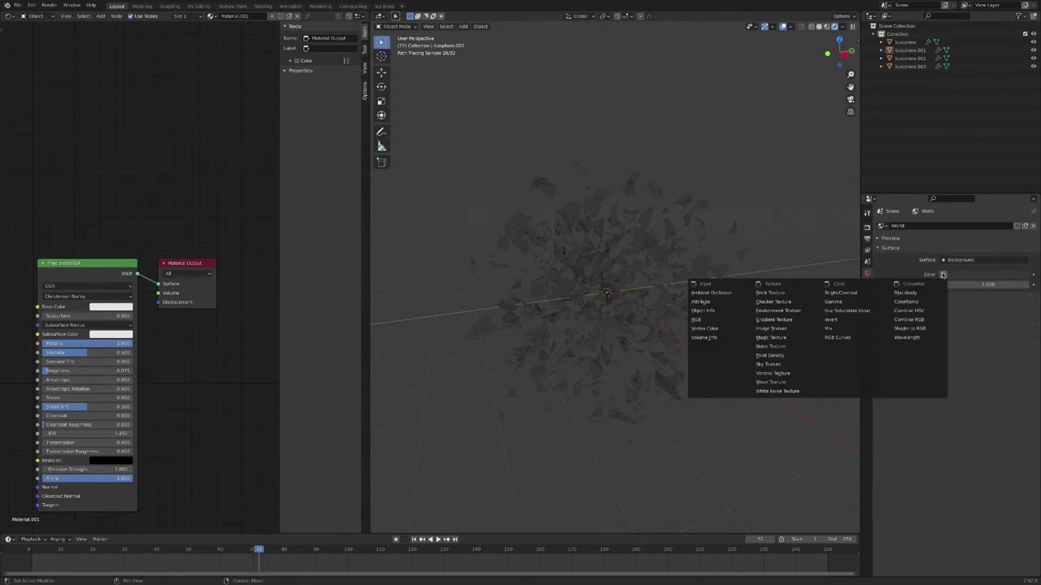
click(785, 311)
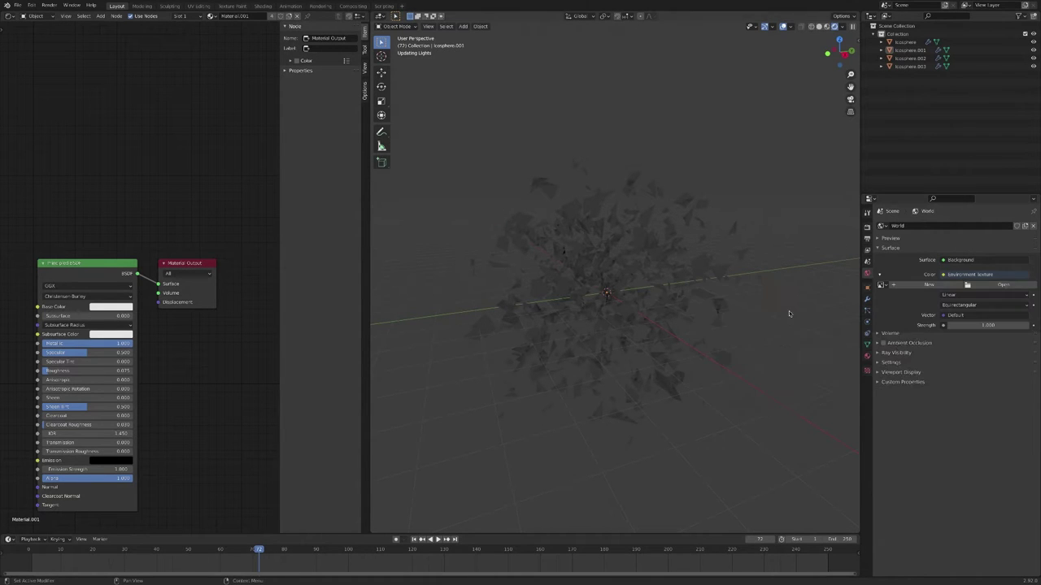
- Load the reflection EXR image from the Old_Industrial_Hall HDRI folder as the environment texture
click(1003, 284)
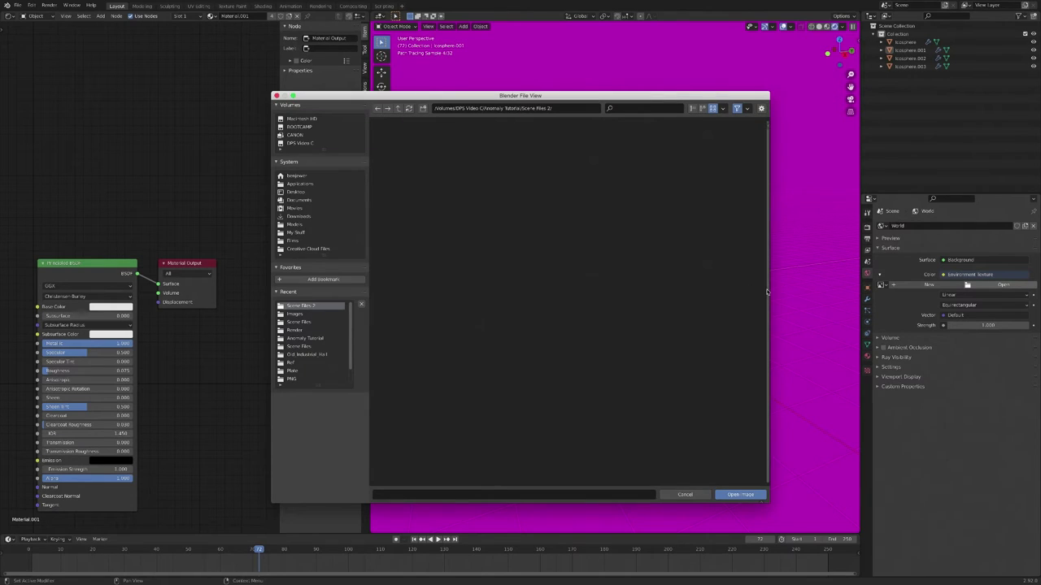
click(397, 109)
double_click(536, 163)
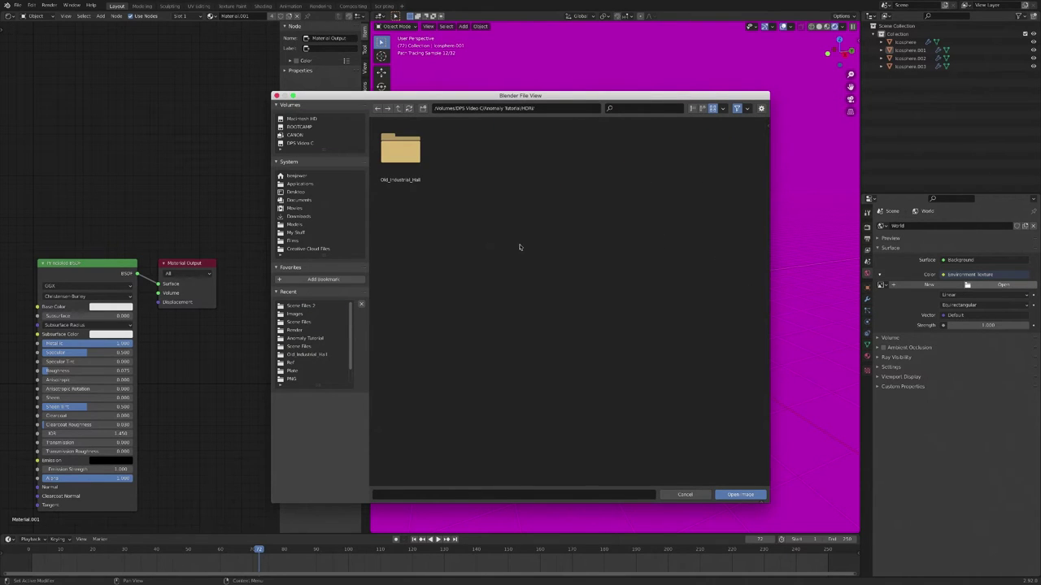
double_click(414, 145)
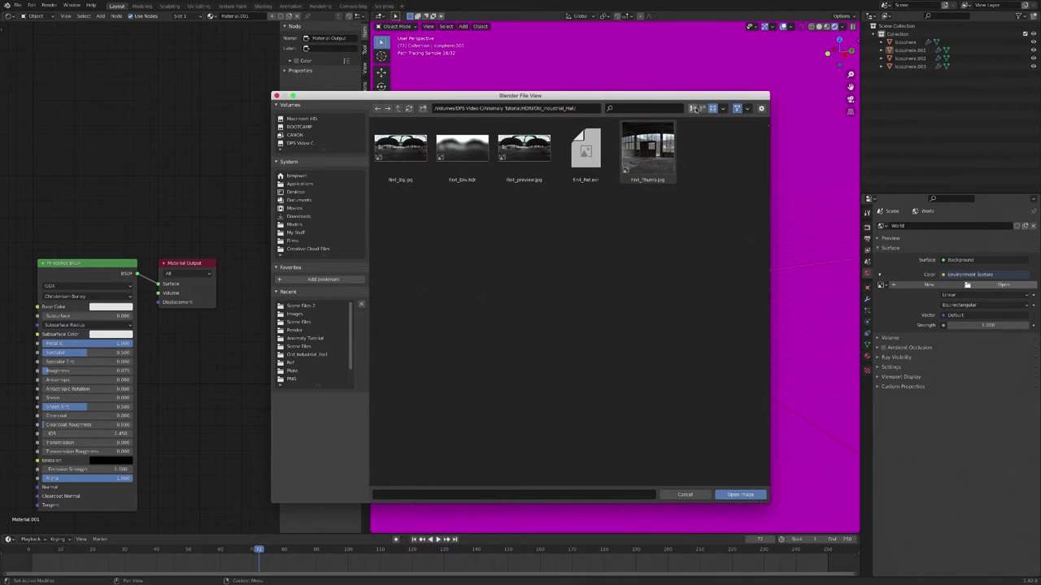
double_click(598, 149)
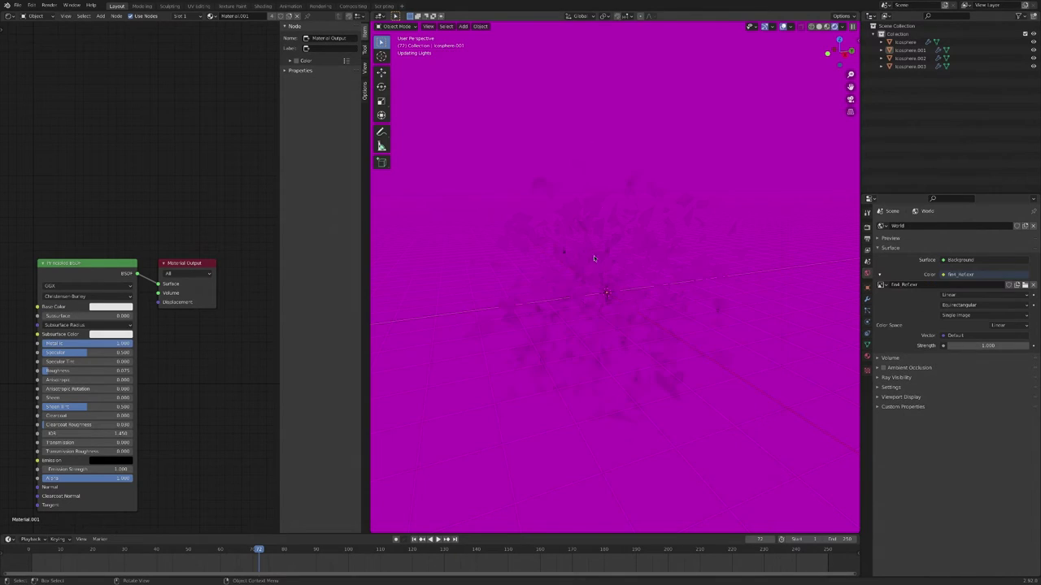
- Set the world background strength to 2 with the shards viewed against the industrial hall
middle_drag(705, 260, 610, 252)
middle_drag(705, 262, 626, 180)
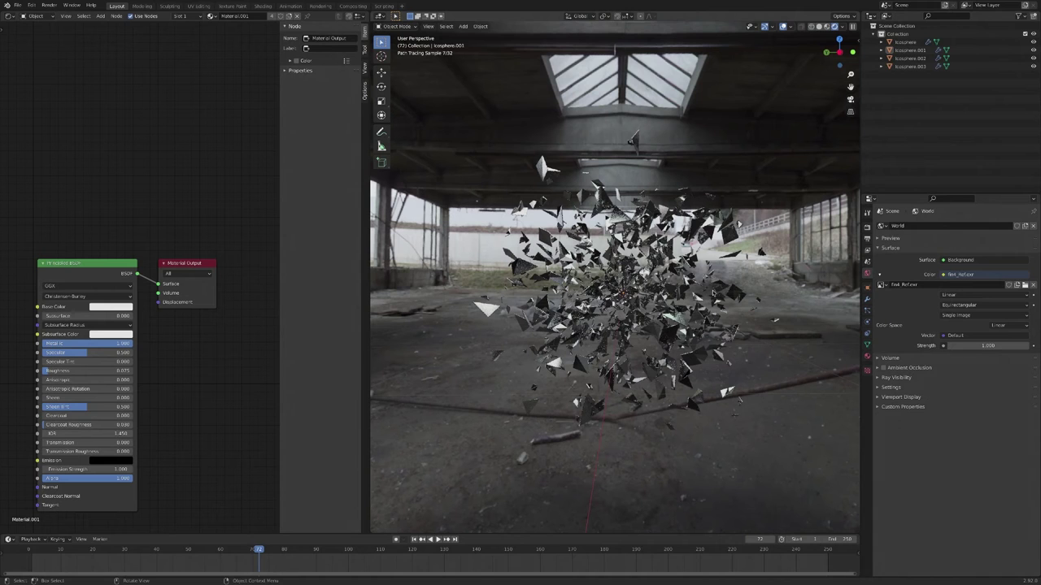
click(987, 345)
text(2)
key(Return)
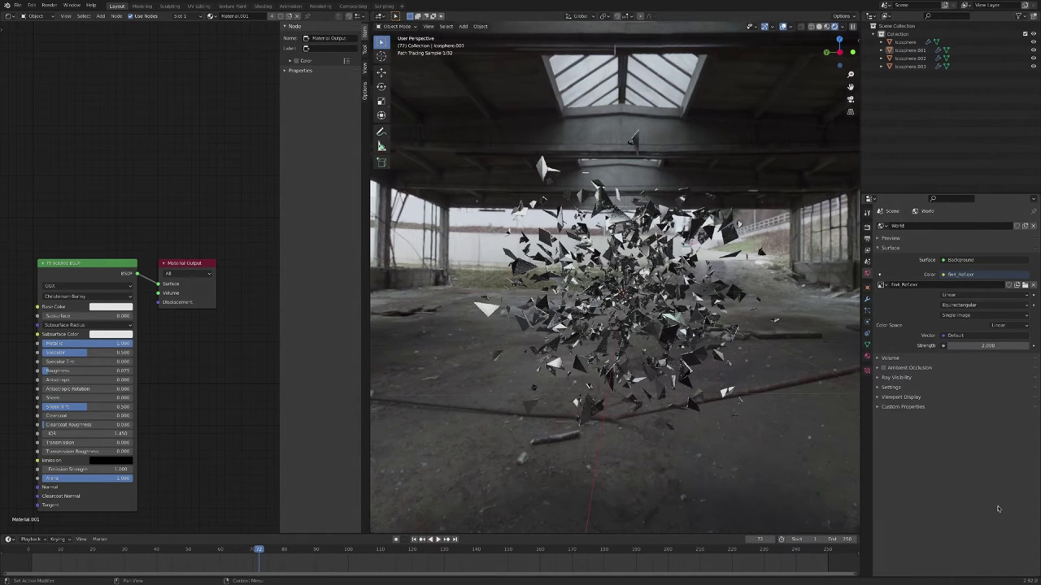
- Enable a transparent film background in the Cycles render settings
click(867, 228)
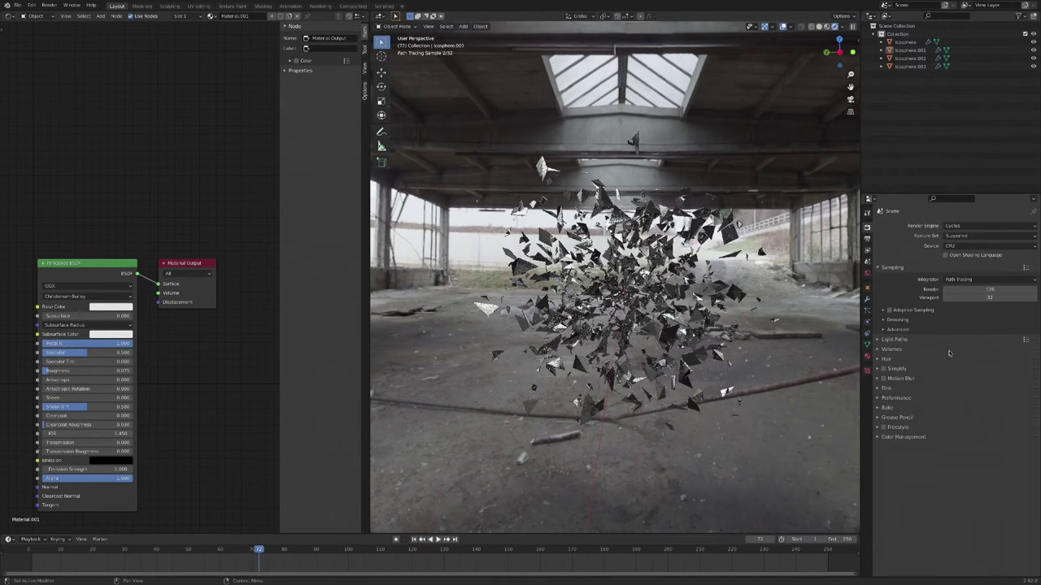
click(888, 388)
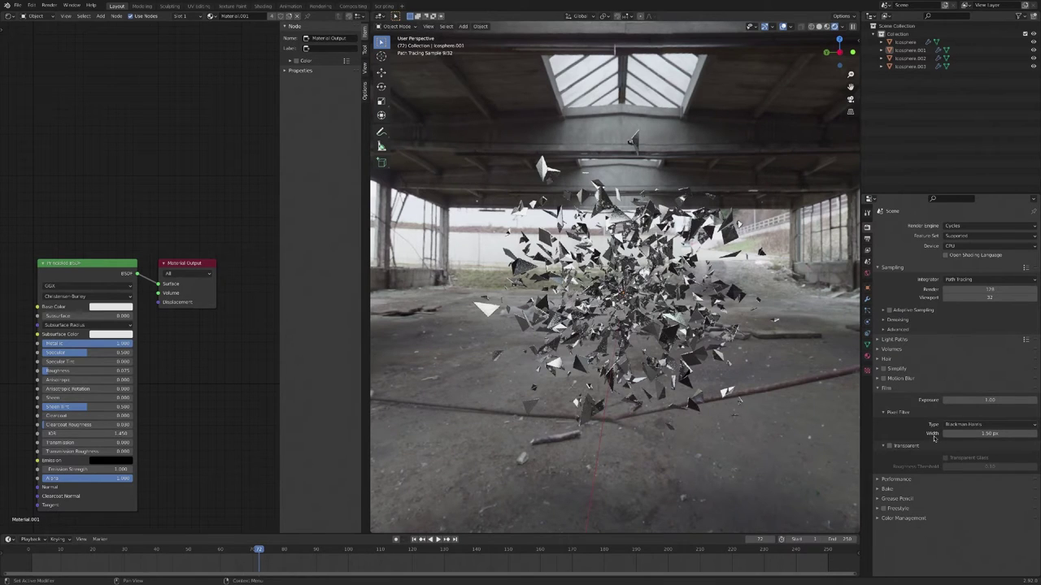
click(889, 446)
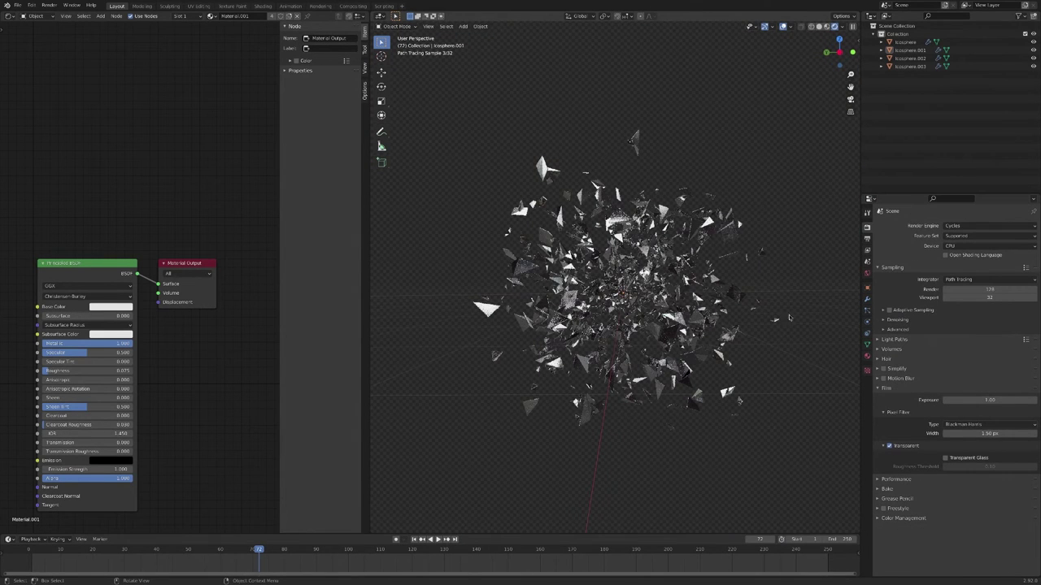
- Hide the viewport overlays and save the file
key(shift+alt+z)
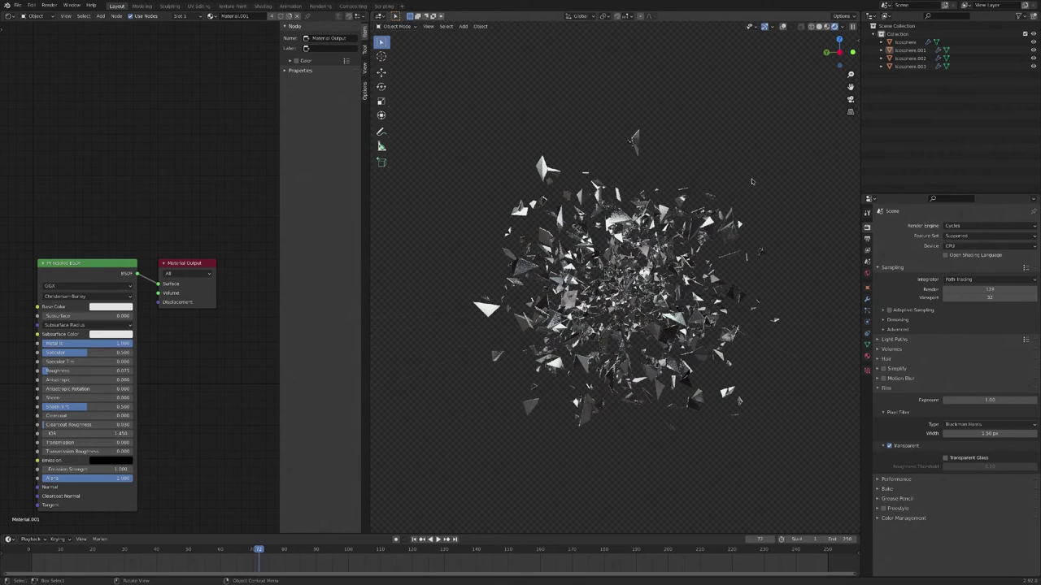
key(ctrl+s)
middle_drag(142, 189, 386, 103)
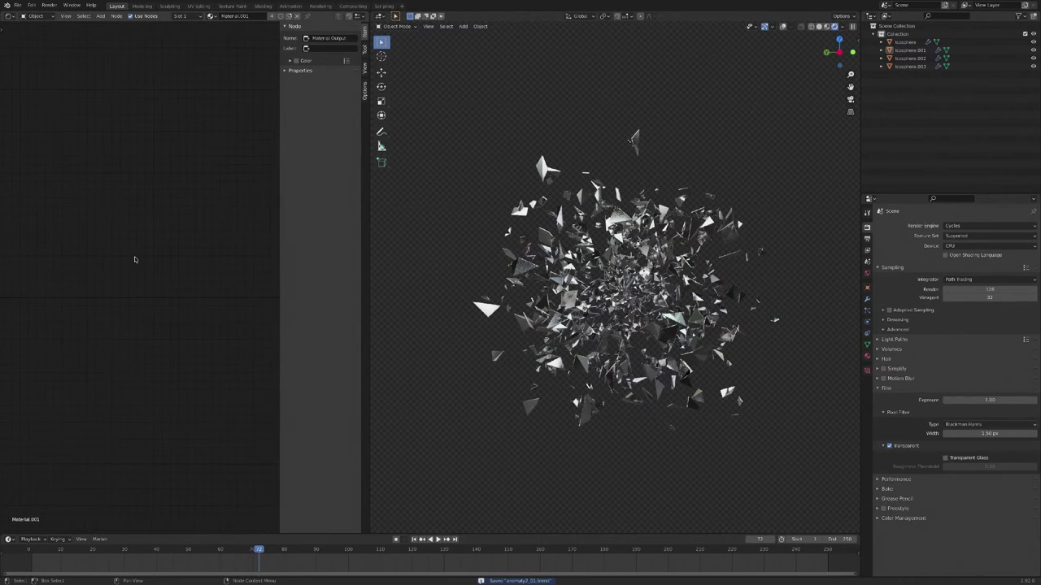
- Add a Bevel node and connect its Normal output to the Principled BSDF's Normal input in the shard material
scroll(137, 255, right, 5)
key(shift+a)
mouse_move(77, 272)
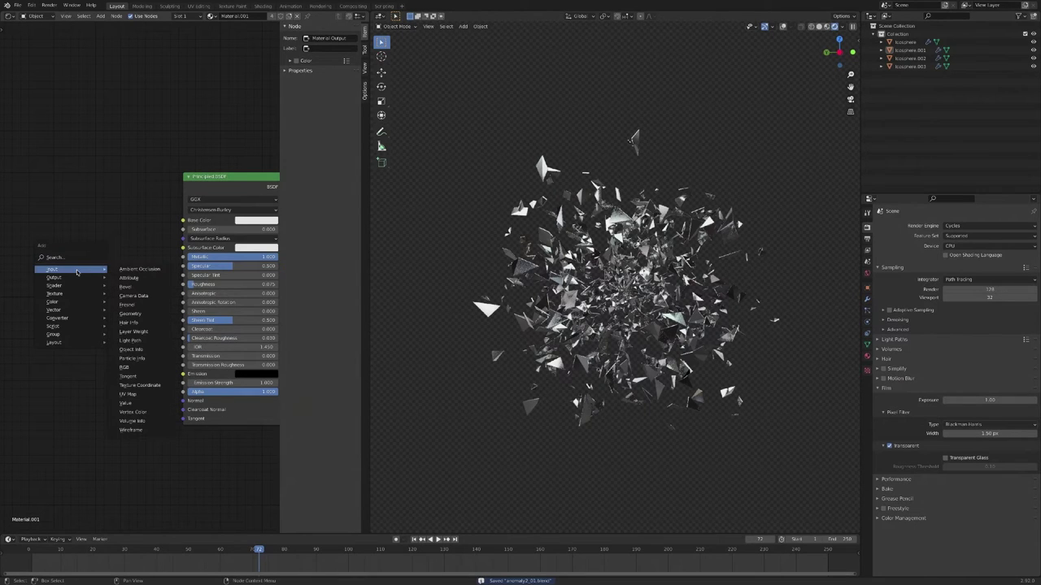
click(126, 286)
click(105, 402)
drag(106, 403, 184, 401)
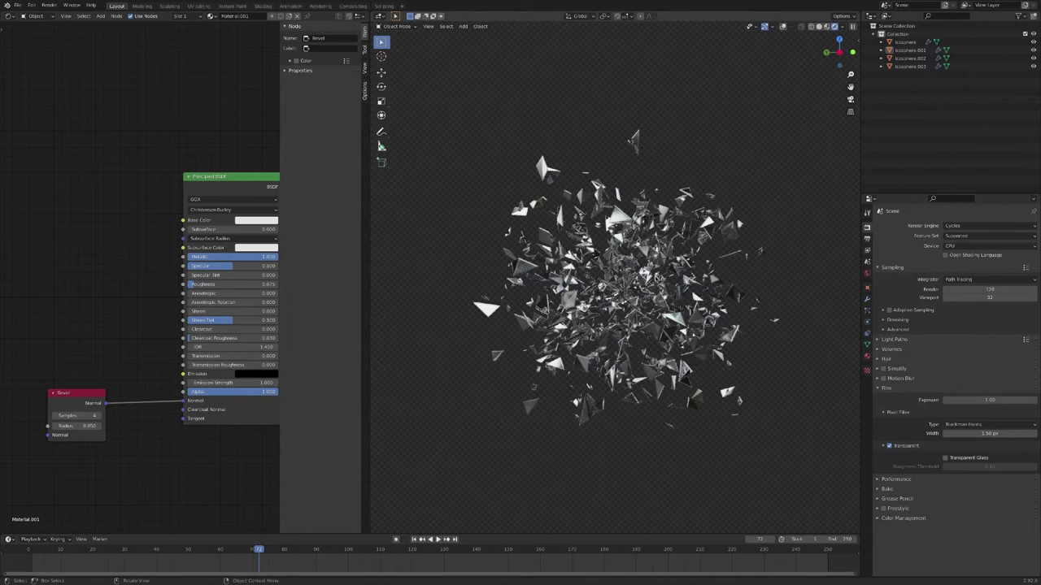
middle_drag(657, 278, 732, 277)
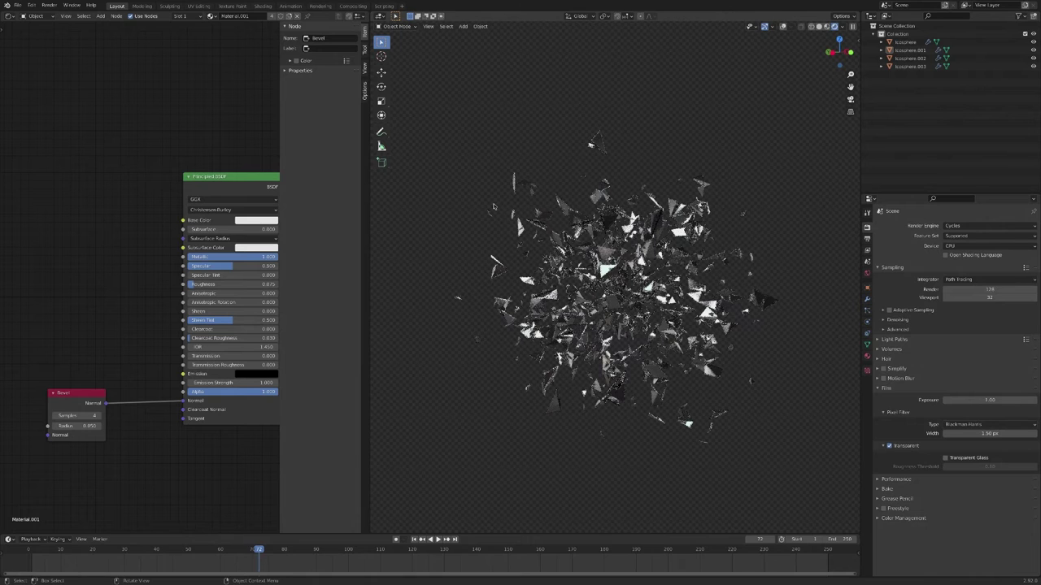
- Switch the viewport to solid shading and rename both the shard collection and the view layer to Shards
click(820, 26)
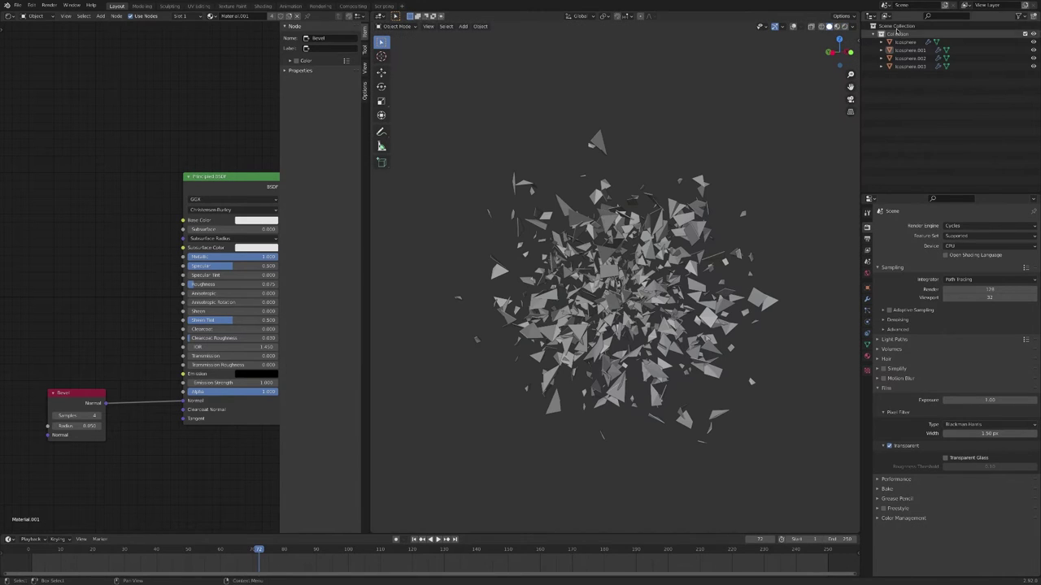
double_click(918, 35)
text(Shards)
key(Return)
click(996, 6)
text(SShards)
key(Return)
- Create a new collection in the scene and name it Core
click(1033, 16)
double_click(902, 74)
text(Corre)
key(Return)
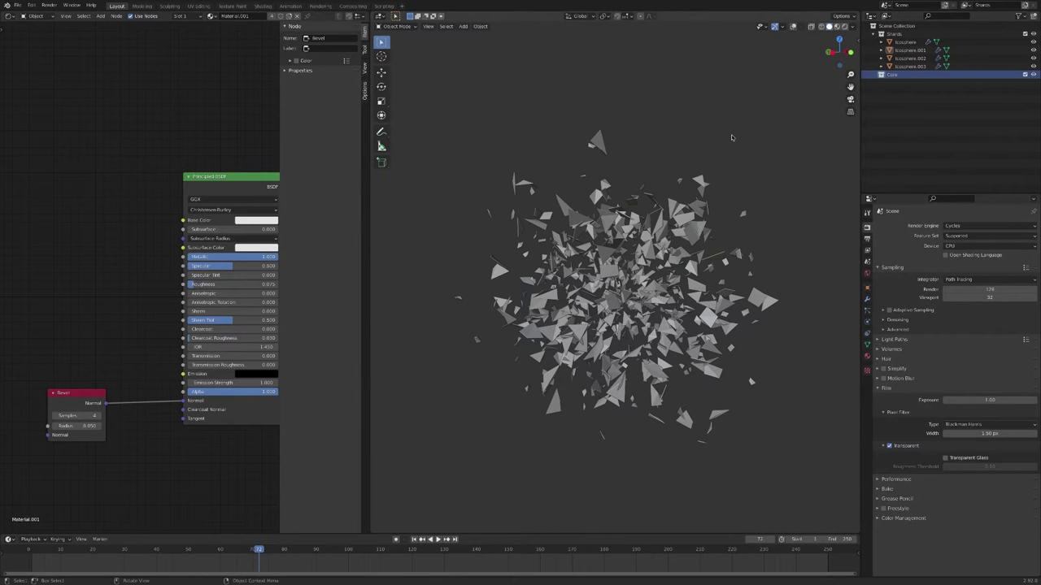
- Add a UV sphere in the Core collection and scale its mesh up about 3 times in Edit Mode
key(shift+a)
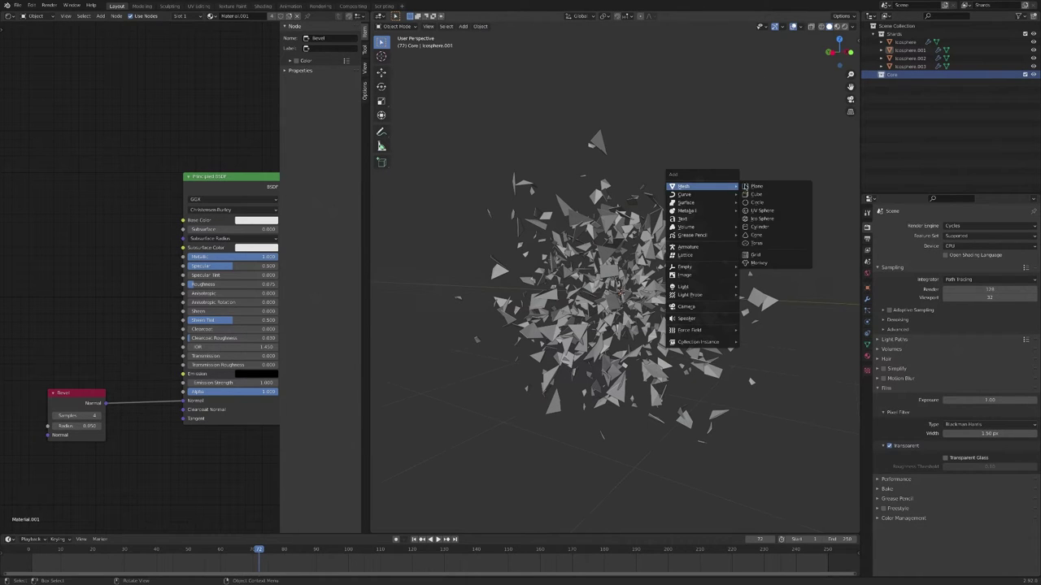
click(769, 210)
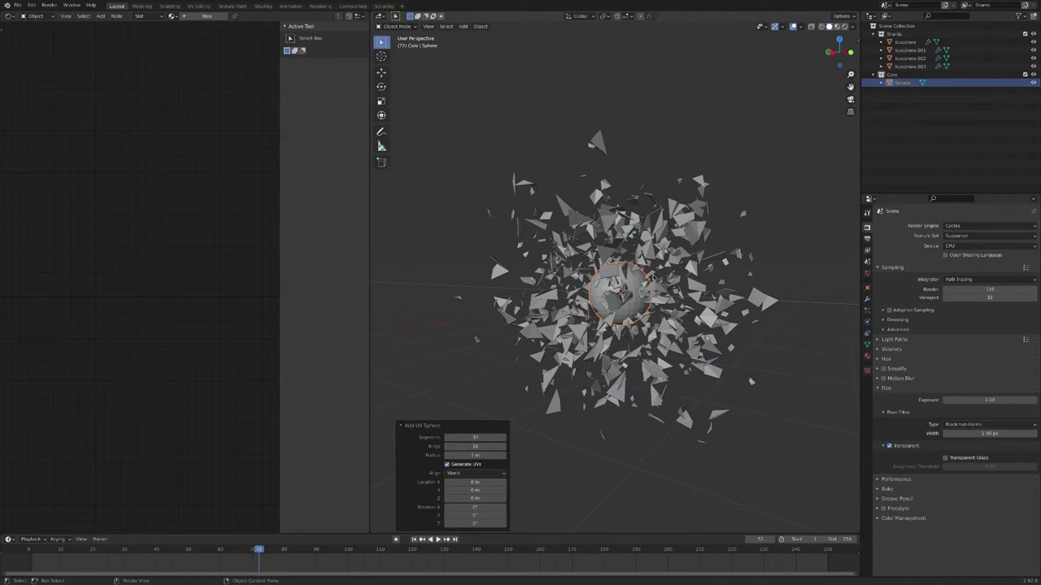
key(Tab)
key(s)
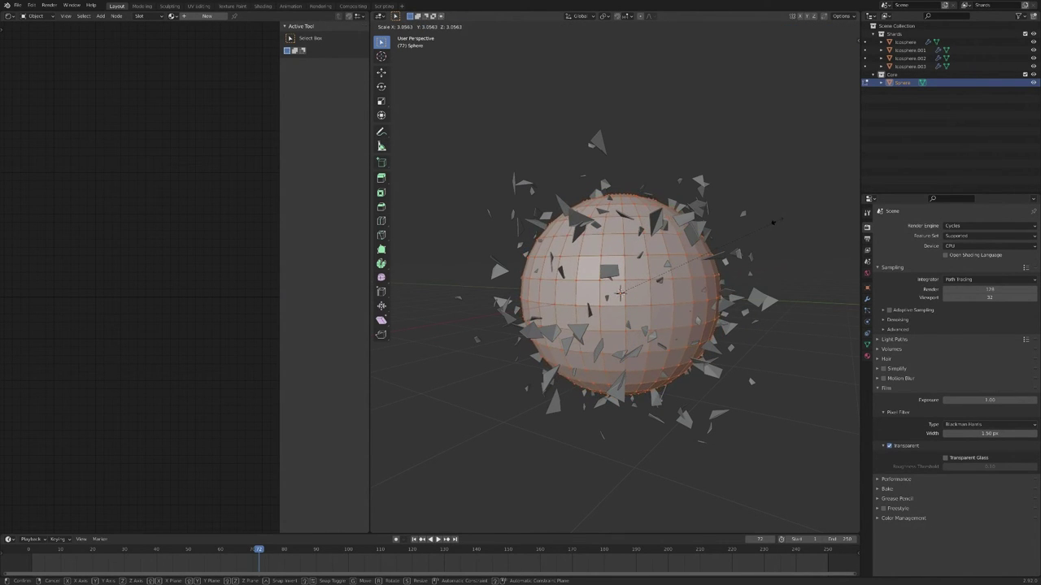
click(773, 223)
key(Tab)
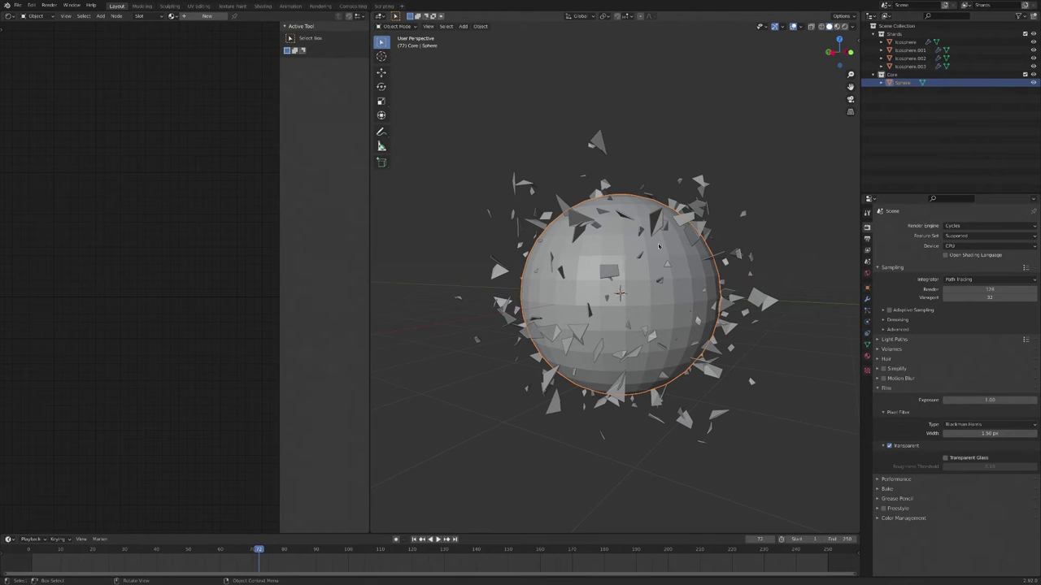
- Create a new material for the sphere and name it Core
click(206, 16)
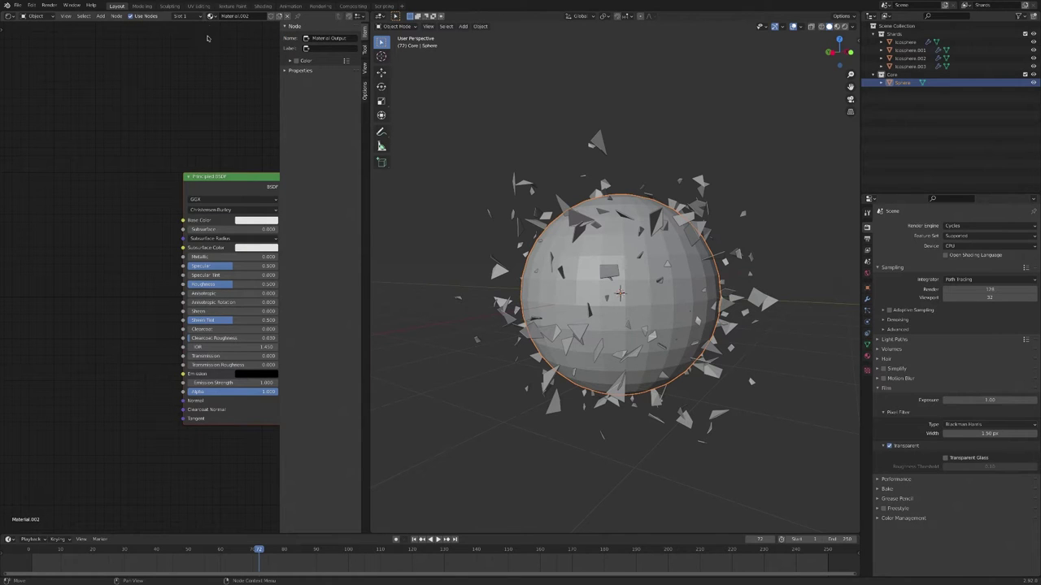
middle_drag(270, 48, 214, 47)
click(244, 16)
double_click(242, 16)
text(Core)
key(Return)
- Replace the Core material's Principled BSDF with an Emission shader feeding the Volume output, and preview it in rendered shading
click(160, 183)
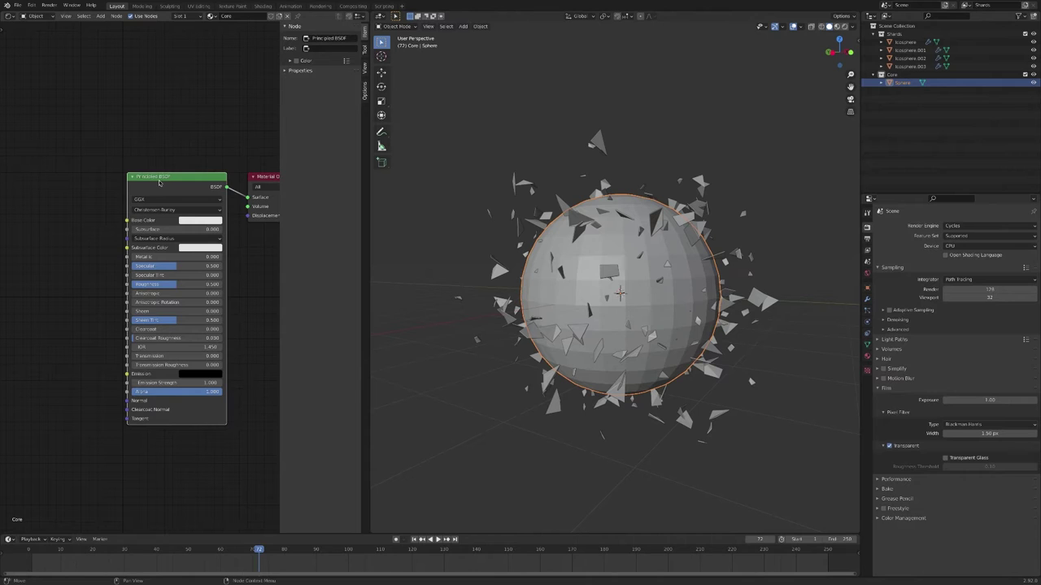
key(x)
middle_drag(163, 184, 88, 201)
key(shift+a)
mouse_move(51, 233)
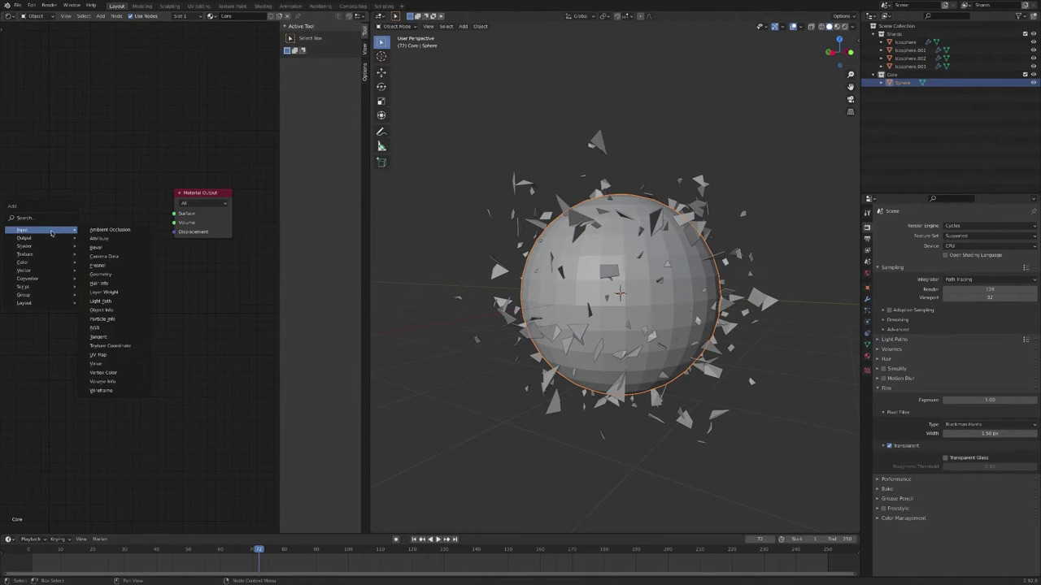
click(99, 273)
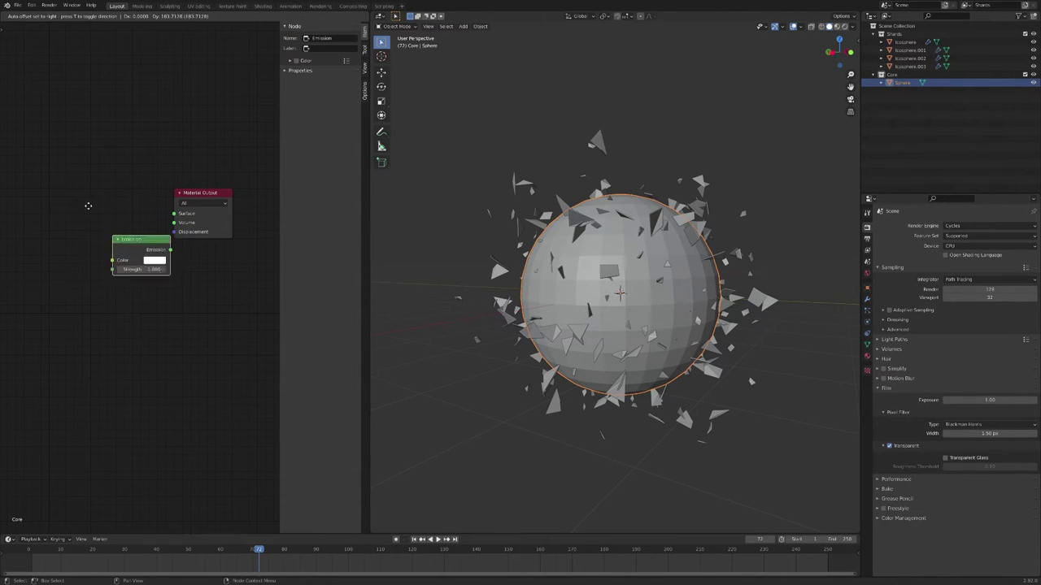
click(122, 207)
drag(116, 209, 173, 213)
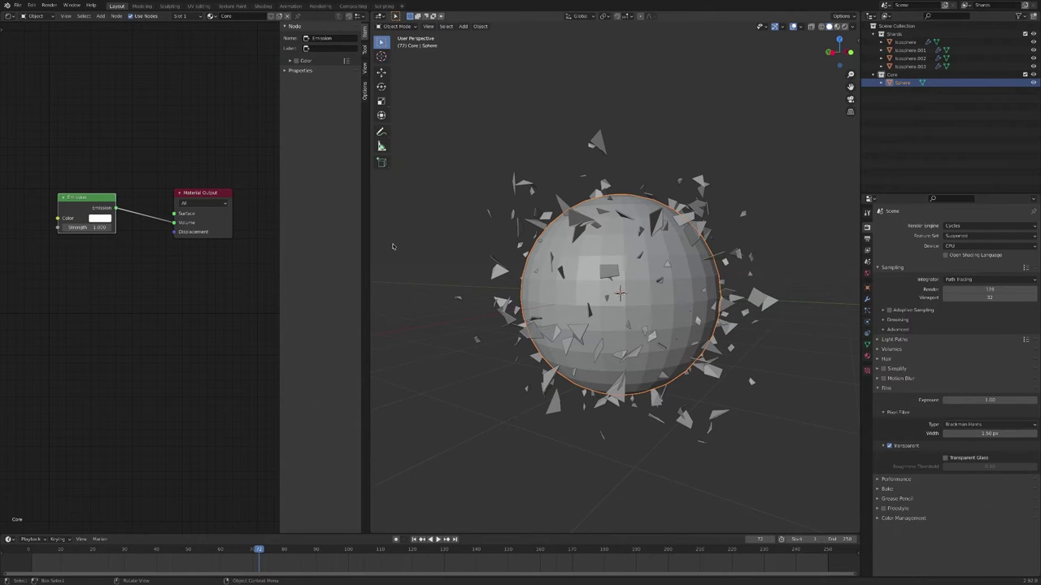
click(847, 27)
click(721, 135)
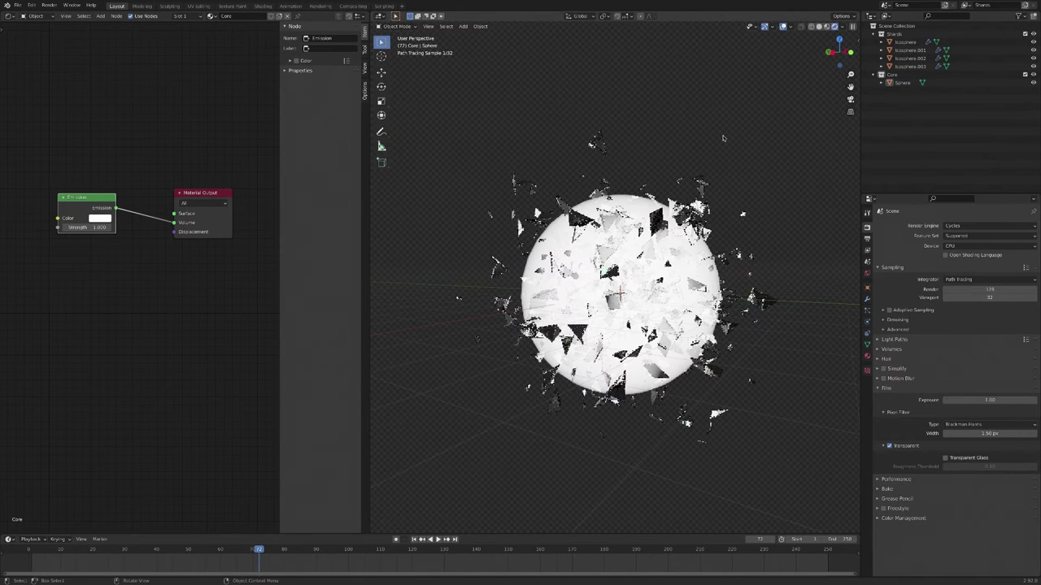
middle_drag(722, 138, 765, 148)
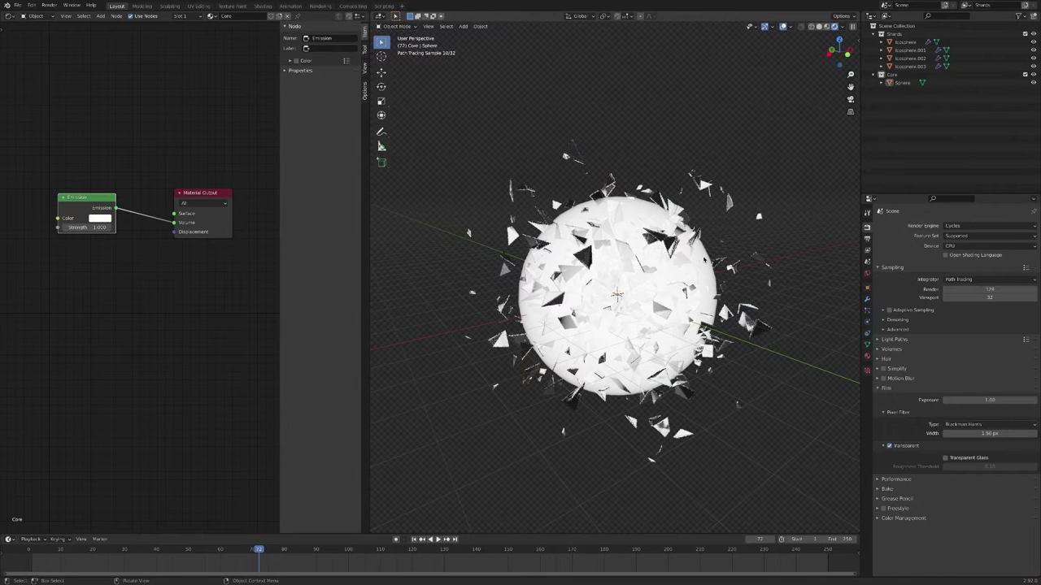
- Add a Gradient Texture, connect its Fac output to the Emission color, and set the gradient type to Spherical
middle_drag(200, 255, 263, 281)
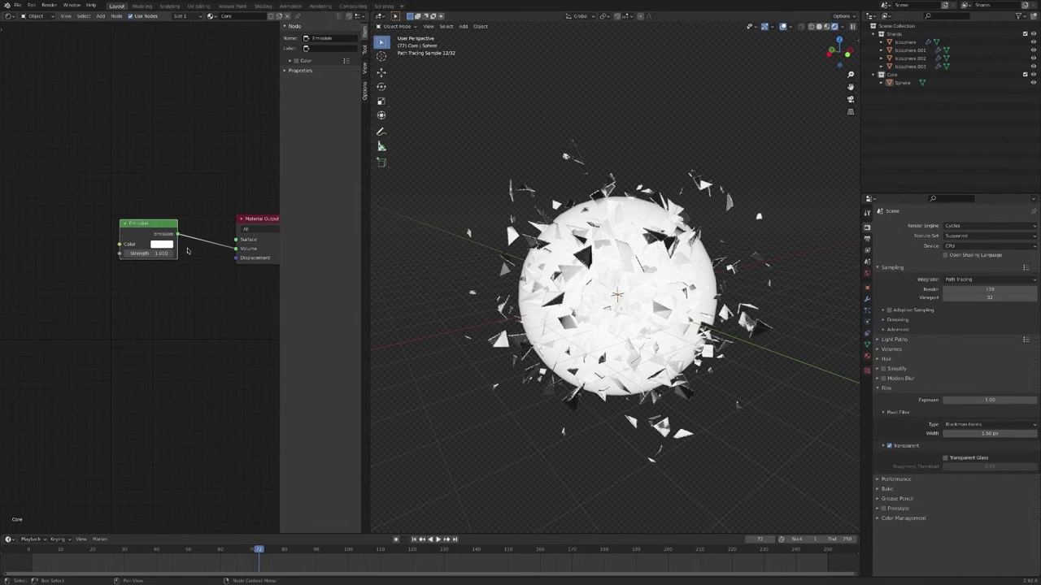
click(84, 331)
middle_drag(121, 334, 167, 334)
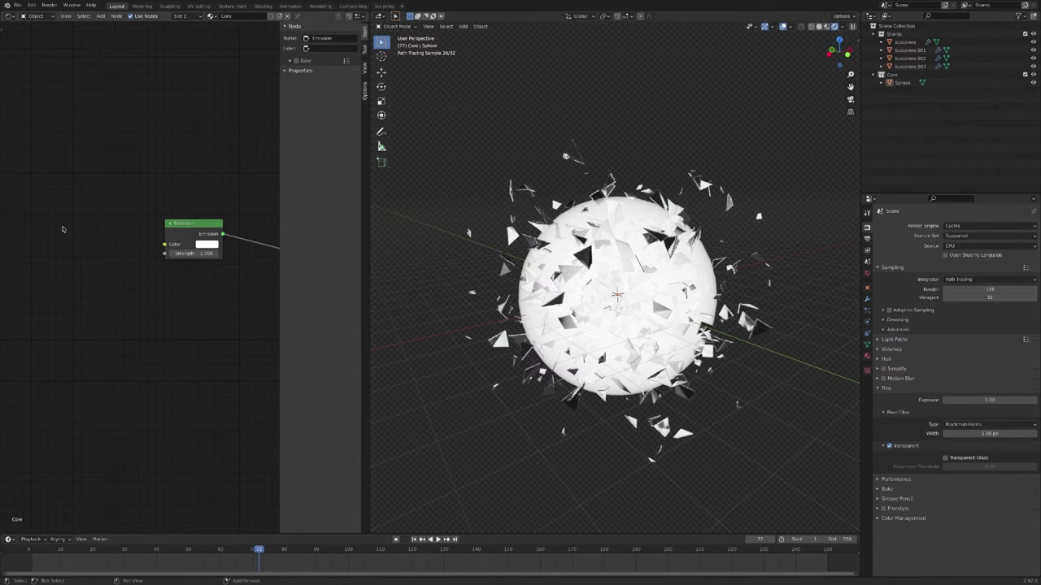
key(shift+a)
mouse_move(64, 229)
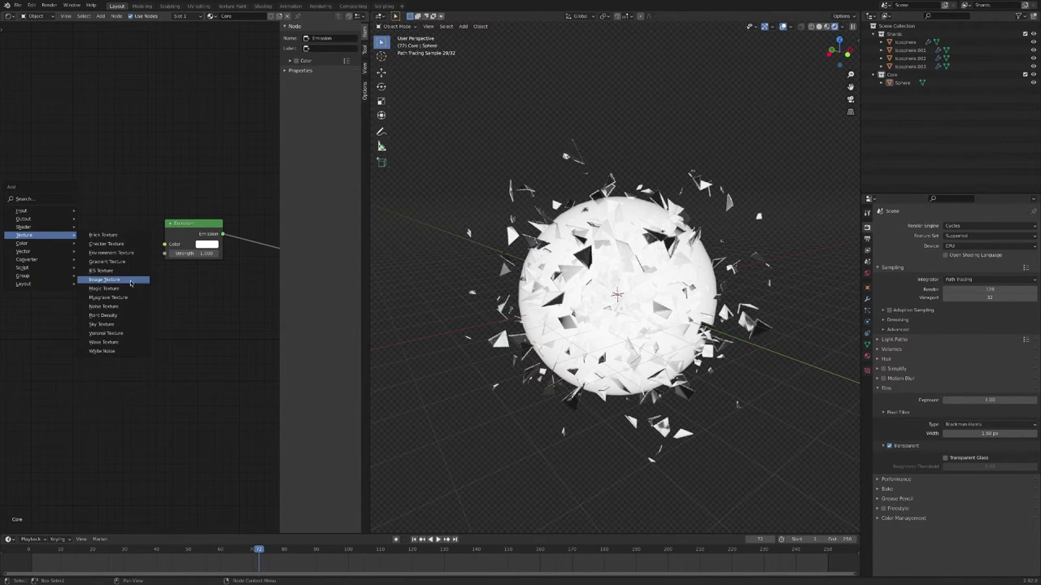
click(106, 262)
click(55, 244)
drag(117, 267, 164, 244)
middle_drag(511, 289, 537, 293)
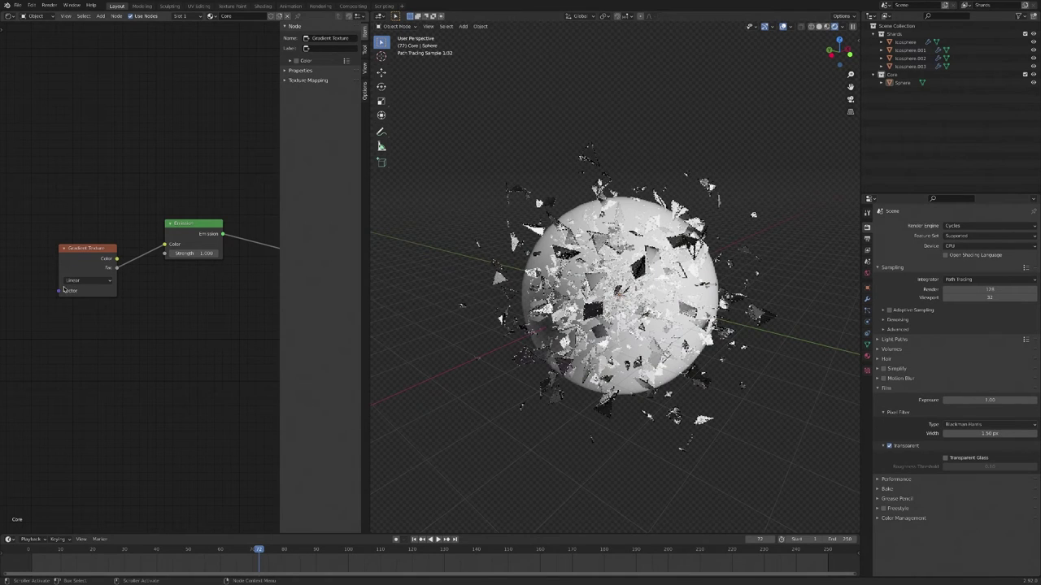
click(88, 280)
click(87, 327)
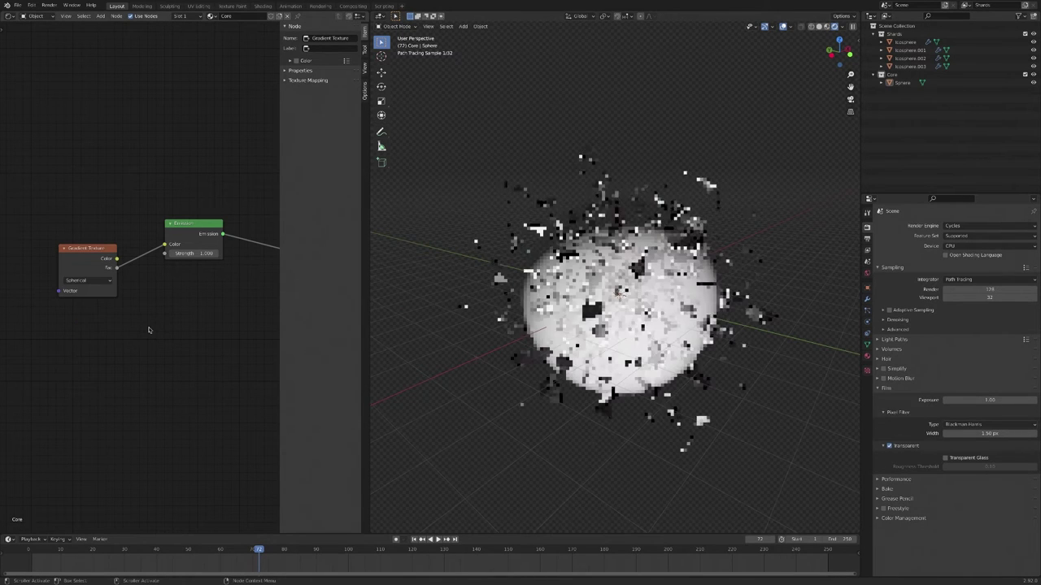
- Add a Texture Coordinate node and connect its Object output to the Gradient Texture's Vector input
ctrl+scroll(151, 330, left, 2)
middle_drag(94, 331, 149, 330)
middle_drag(760, 324, 608, 337)
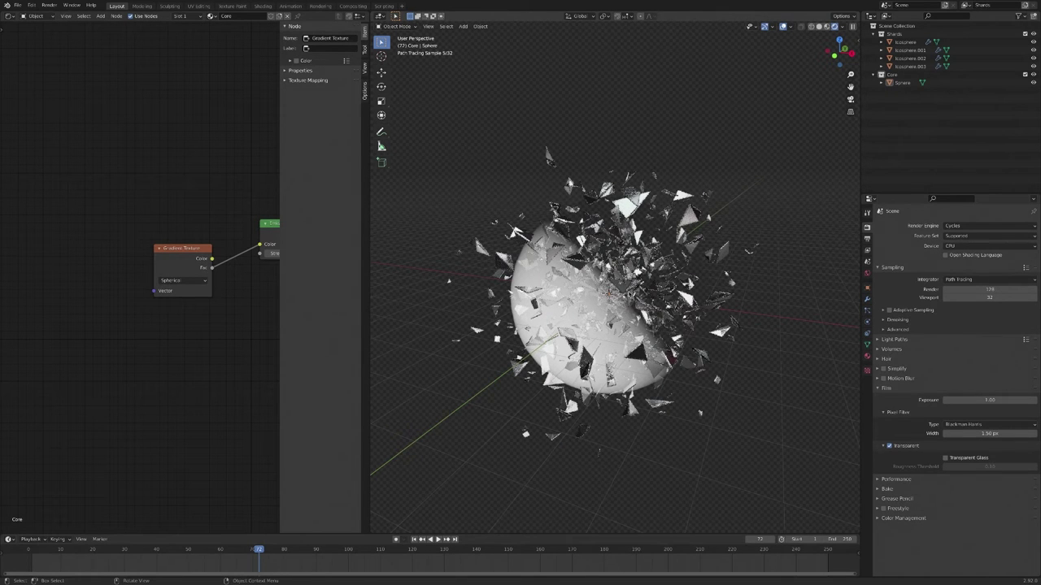
middle_drag(655, 336, 575, 366)
key(shift+a)
mouse_move(54, 222)
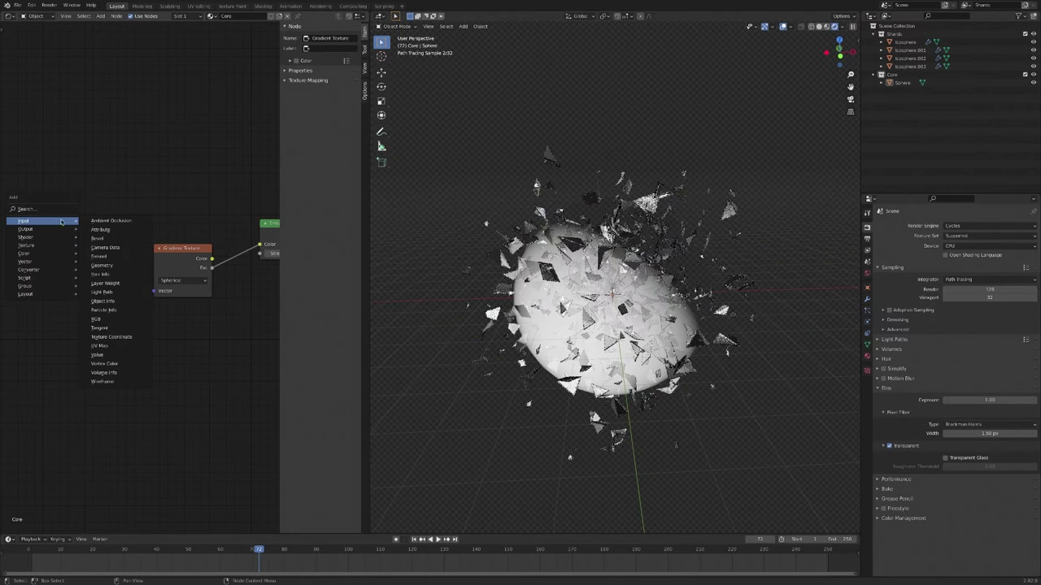
click(112, 336)
click(51, 340)
drag(81, 305, 154, 291)
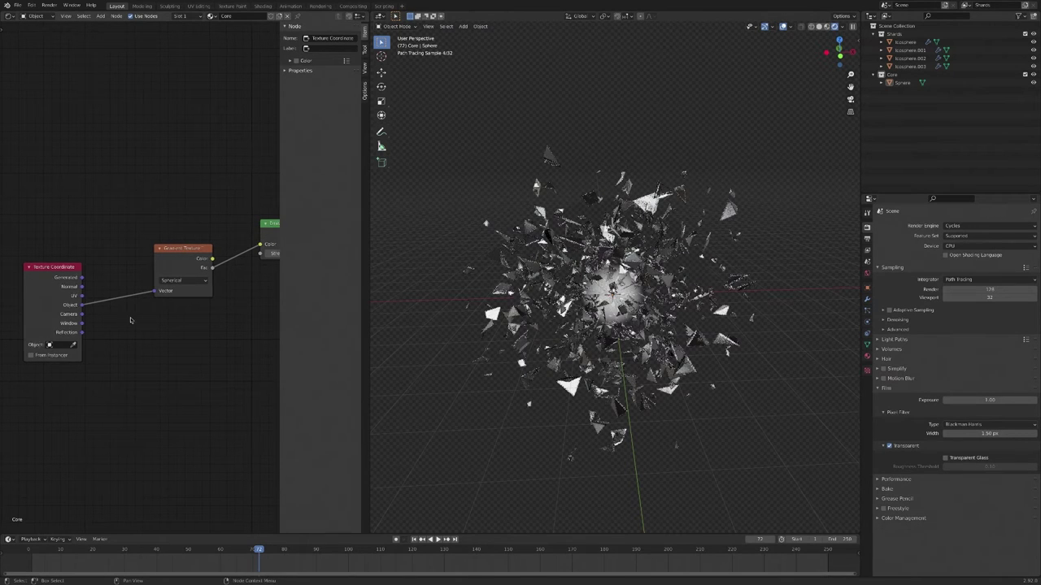
- Insert a Mapping node on the link between the Texture Coordinate and Gradient Texture nodes
middle_drag(132, 320, 240, 320)
drag(140, 273, 42, 266)
key(shift+a)
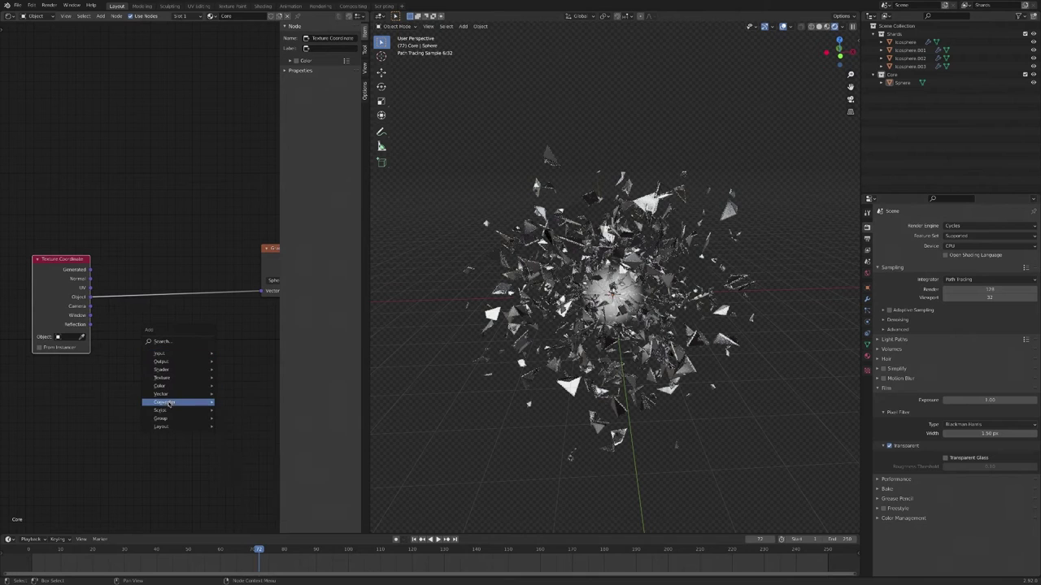
mouse_move(166, 403)
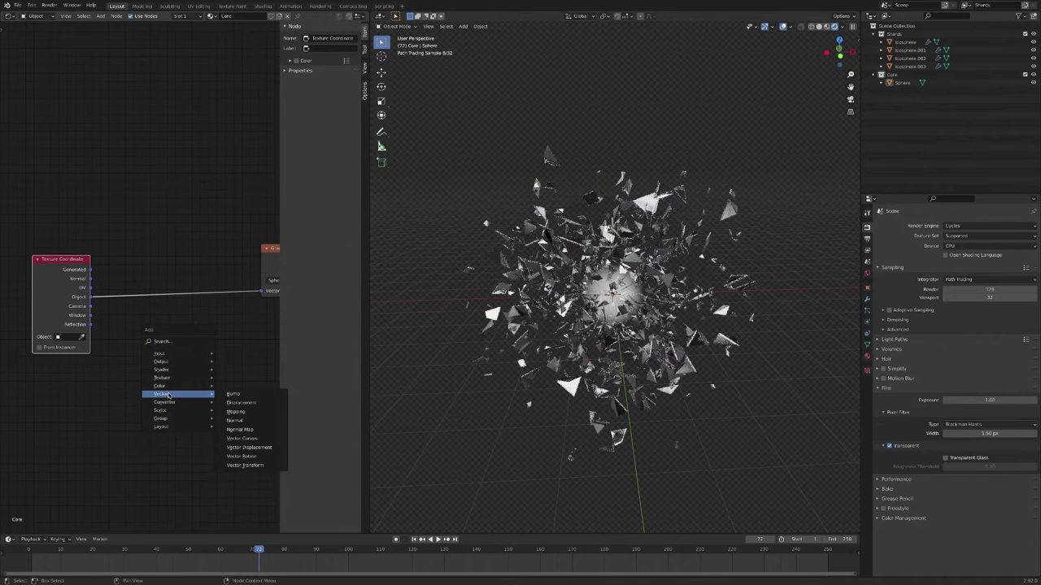
click(248, 412)
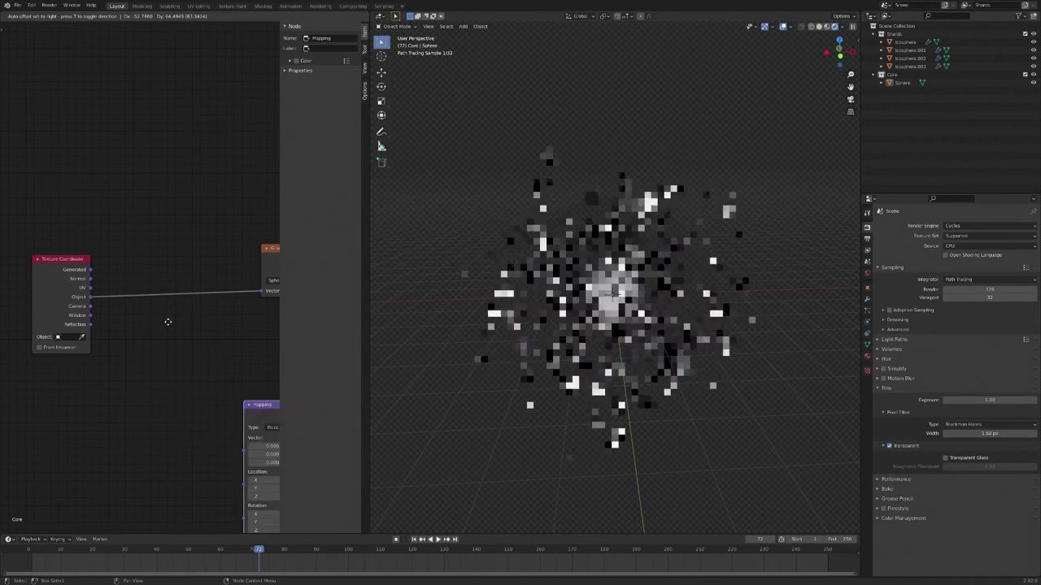
click(153, 293)
- Set the Mapping node's X, Y and Z scale to 0.3
click(177, 384)
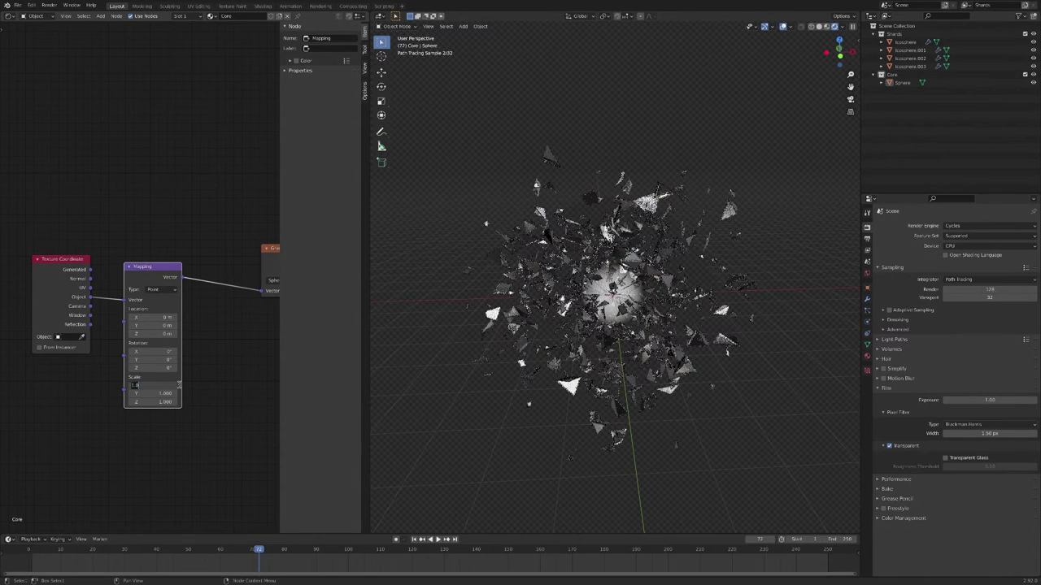
text(0.3)
key(Return)
click(151, 393)
text(0.3)
key(Return)
click(153, 402)
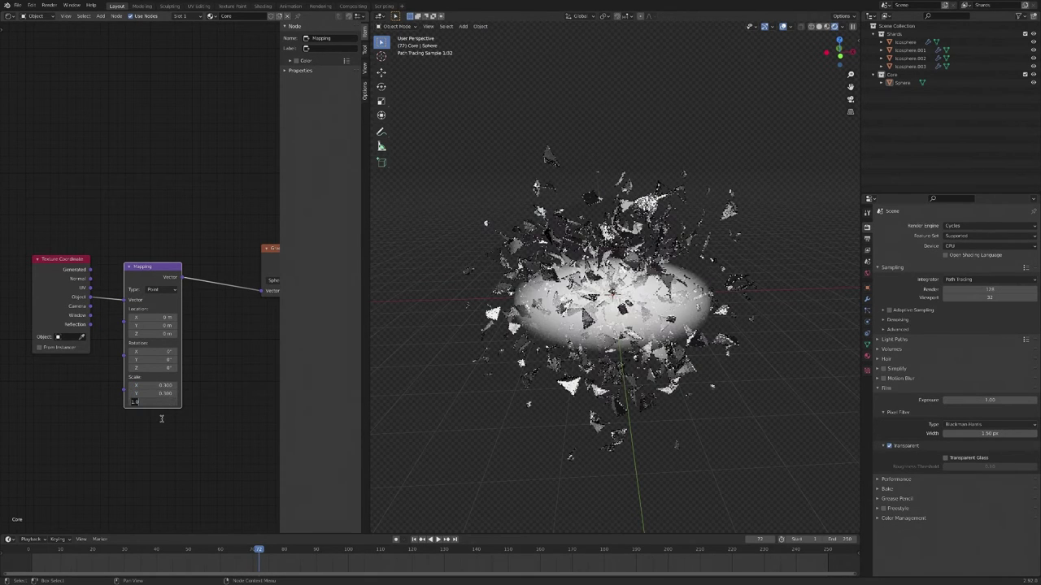
text(0.3)
key(Return)
- Set the Mapping node's scale to 0.35 on all three axes
click(157, 393)
text(0.35)
key(Return)
click(159, 383)
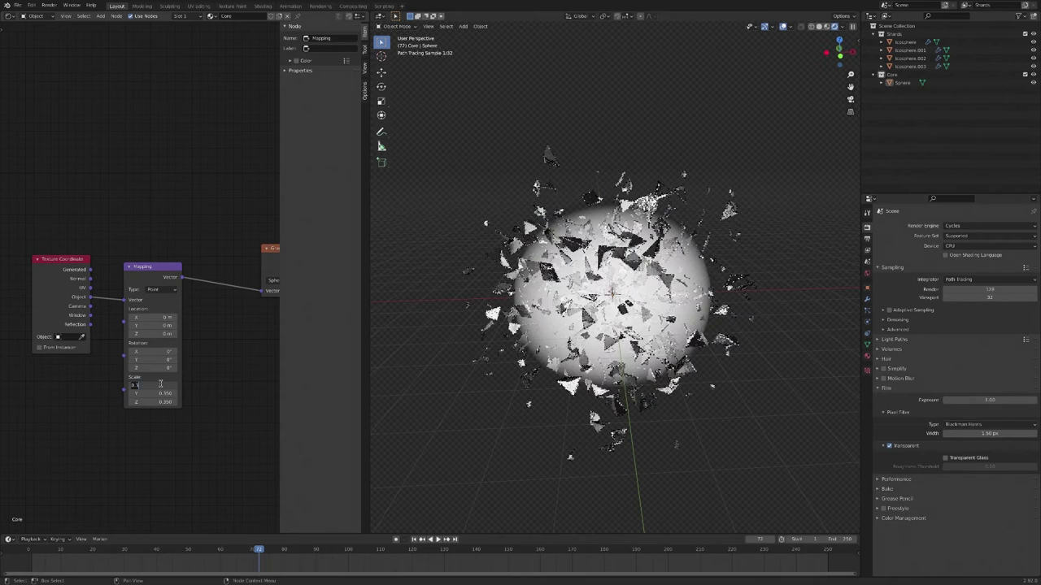
text(0.35)
key(Return)
middle_drag(609, 300, 683, 315)
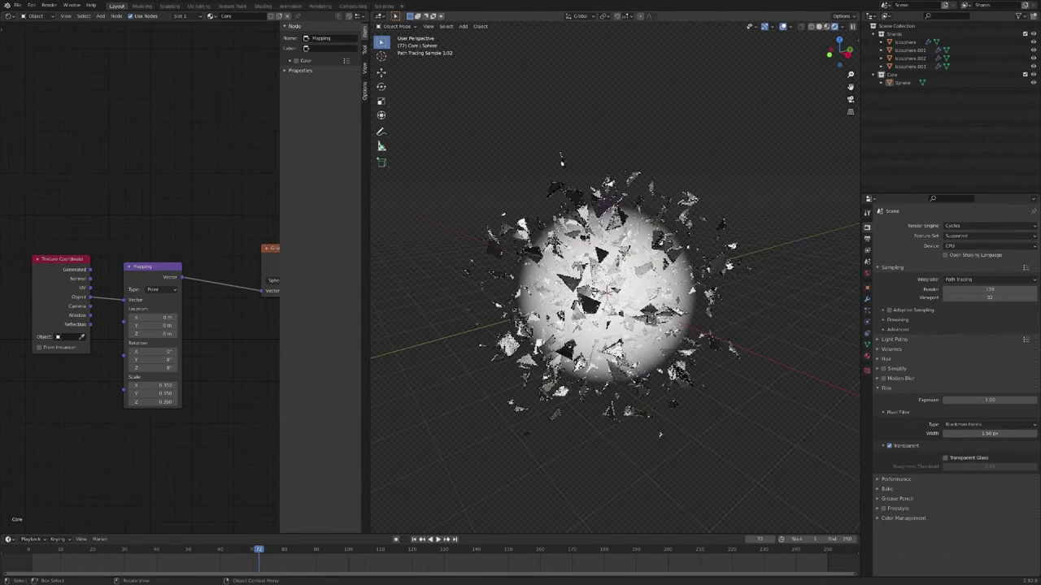
- Insert a ColorRamp between the Gradient Texture and Emission nodes and move its black stop to about 0.232
middle_drag(341, 310, 233, 309)
drag(183, 260, 128, 260)
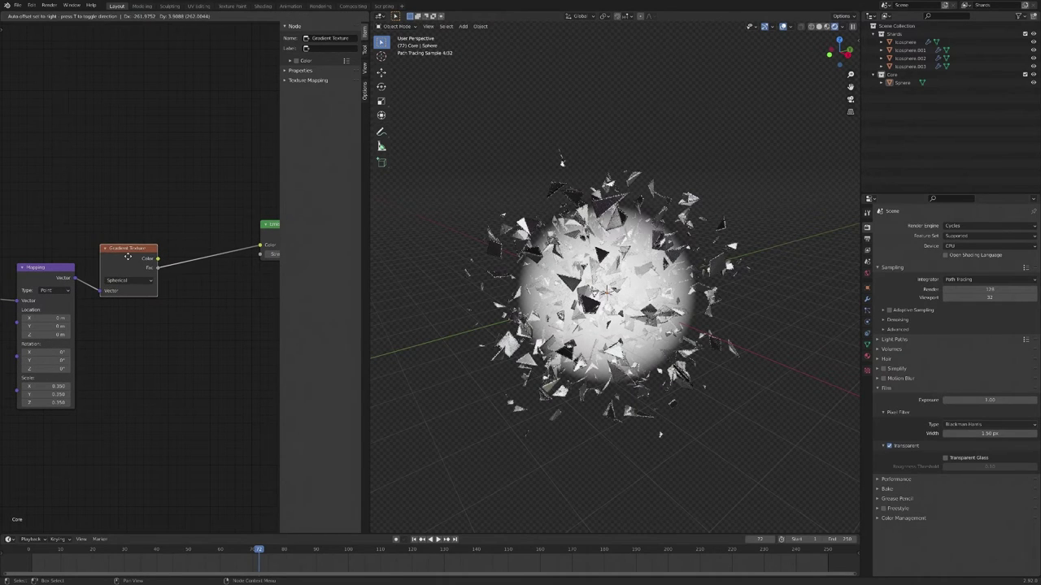
key(shift+a)
mouse_move(131, 220)
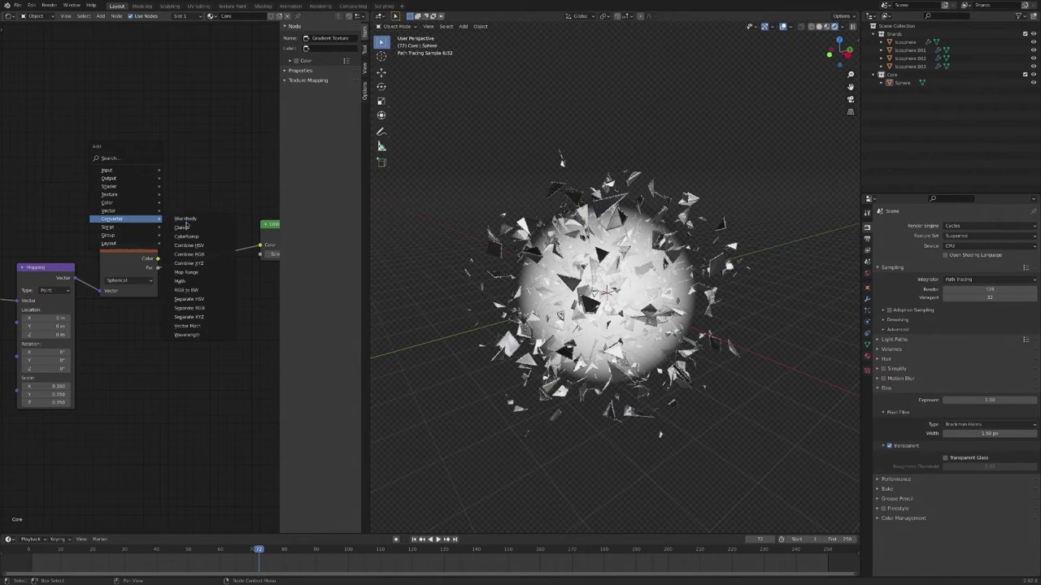
click(186, 236)
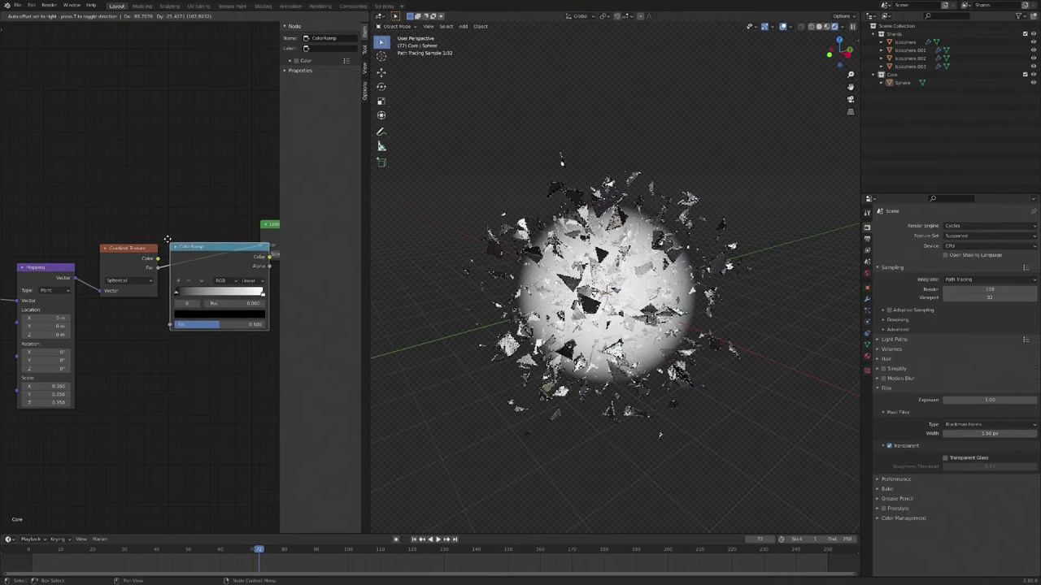
click(189, 240)
middle_drag(196, 296, 84, 297)
drag(84, 296, 105, 291)
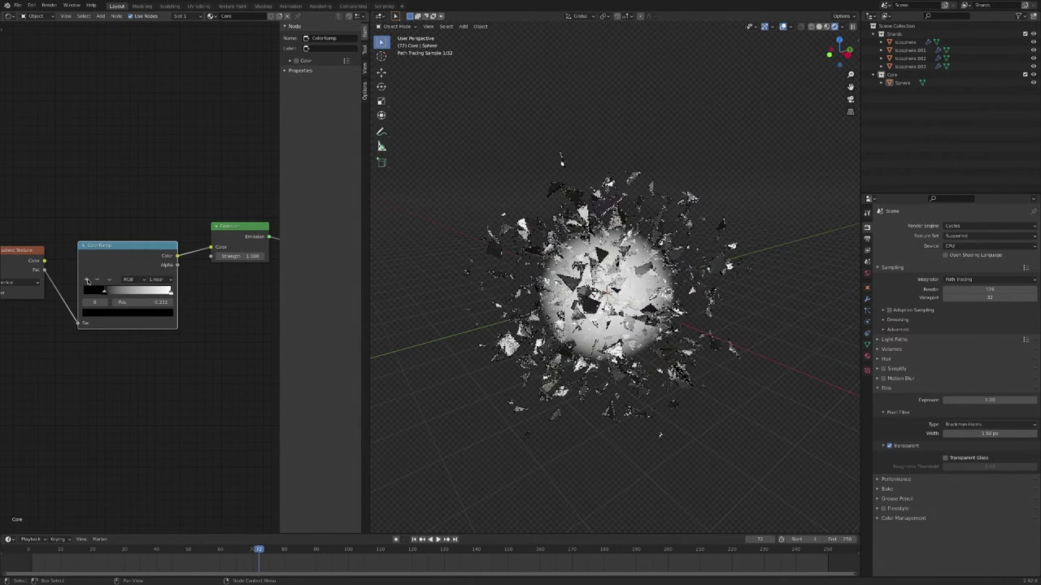
- Add a middle stop at about 0.616 to the ColorRamp and colour it red
click(88, 279)
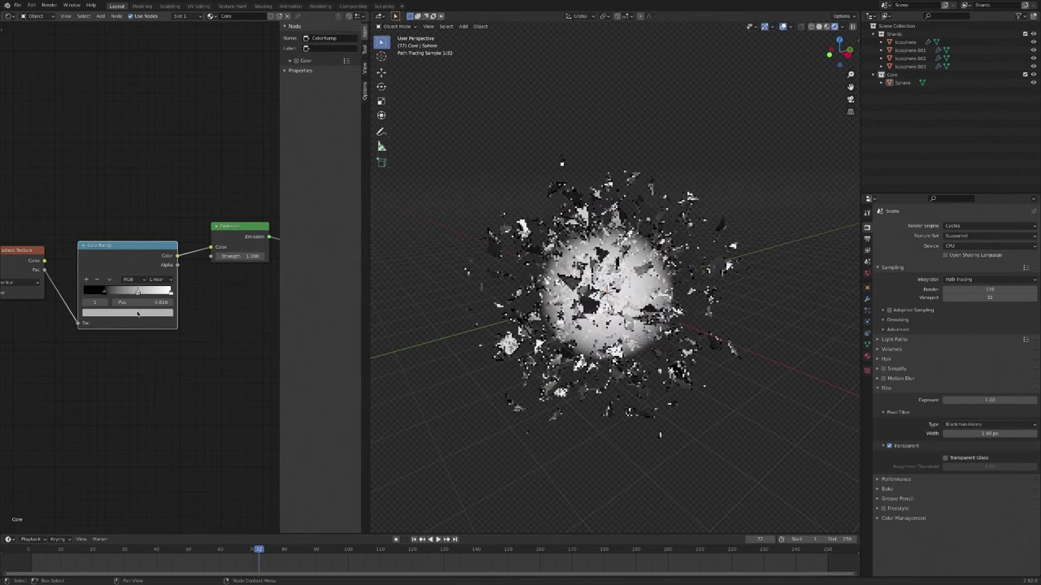
click(137, 314)
click(113, 244)
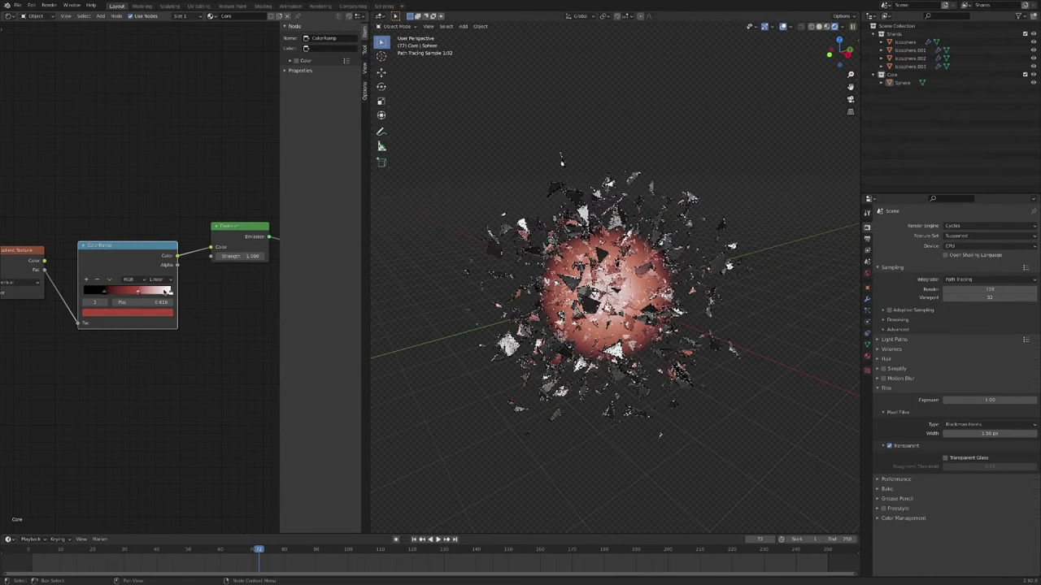
- Recolour the ColorRamp's white end stop pale yellow and move the yellow and red stops closer together, with red at about 0.67
click(169, 291)
click(152, 314)
click(112, 227)
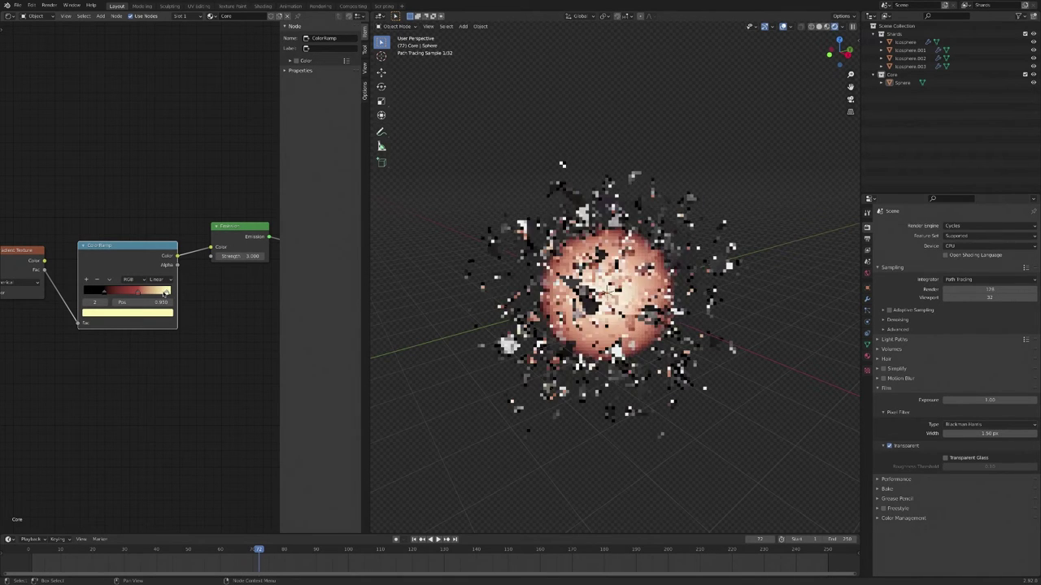
click(141, 293)
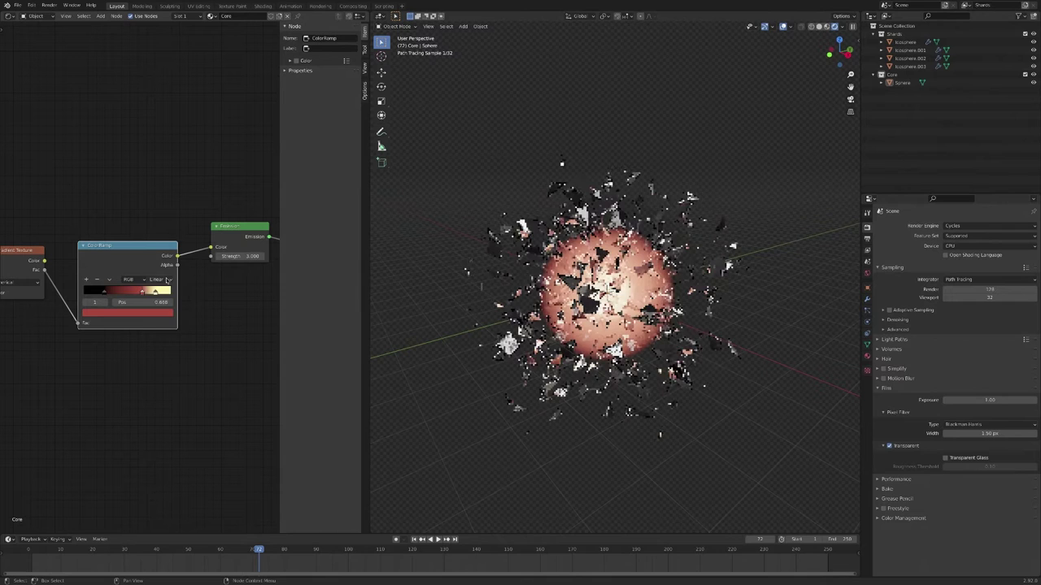
- Set the ColorRamp's interpolation to Ease and move its black stop to about 0.241
click(167, 280)
click(180, 293)
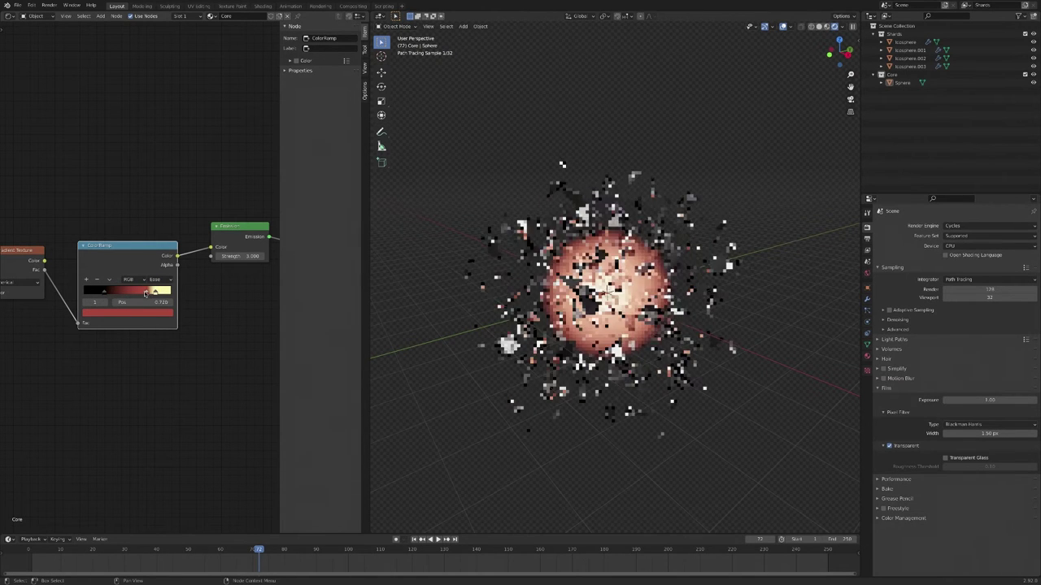
drag(104, 292, 105, 293)
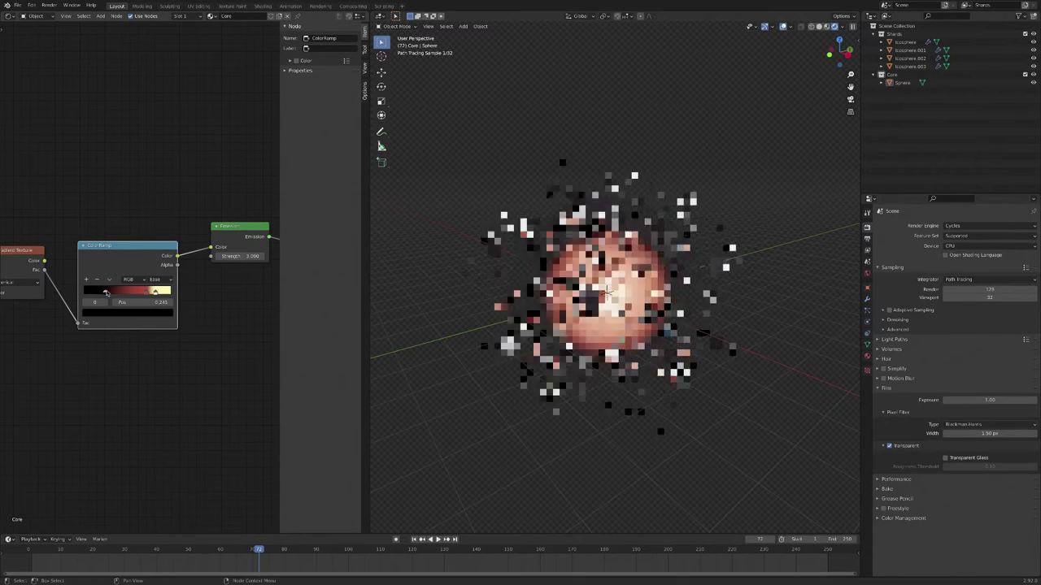
- Darken the ColorRamp's red stop to a colour value of about 0.213
click(147, 294)
click(148, 314)
drag(154, 203, 153, 224)
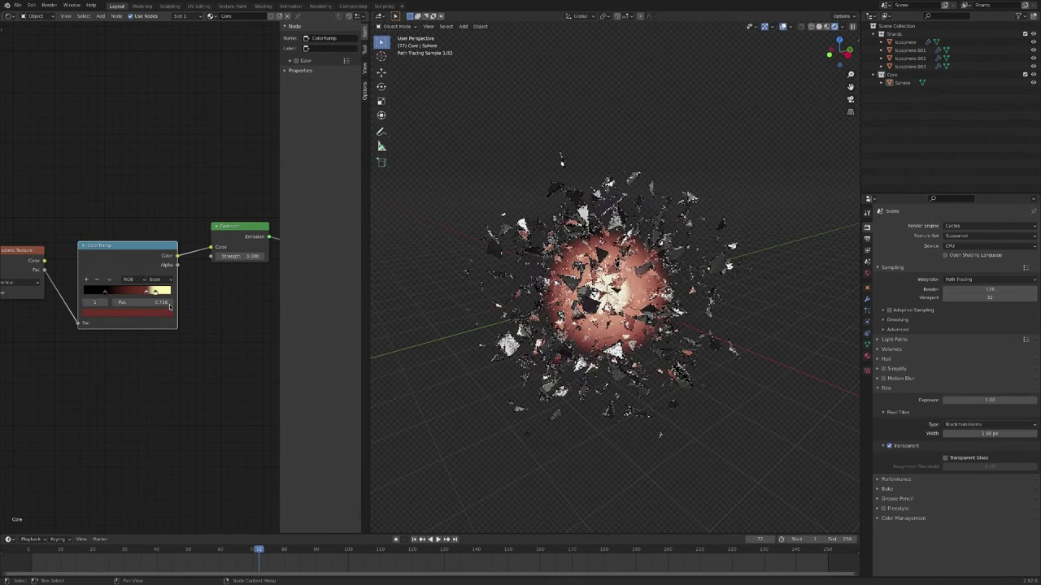
click(136, 314)
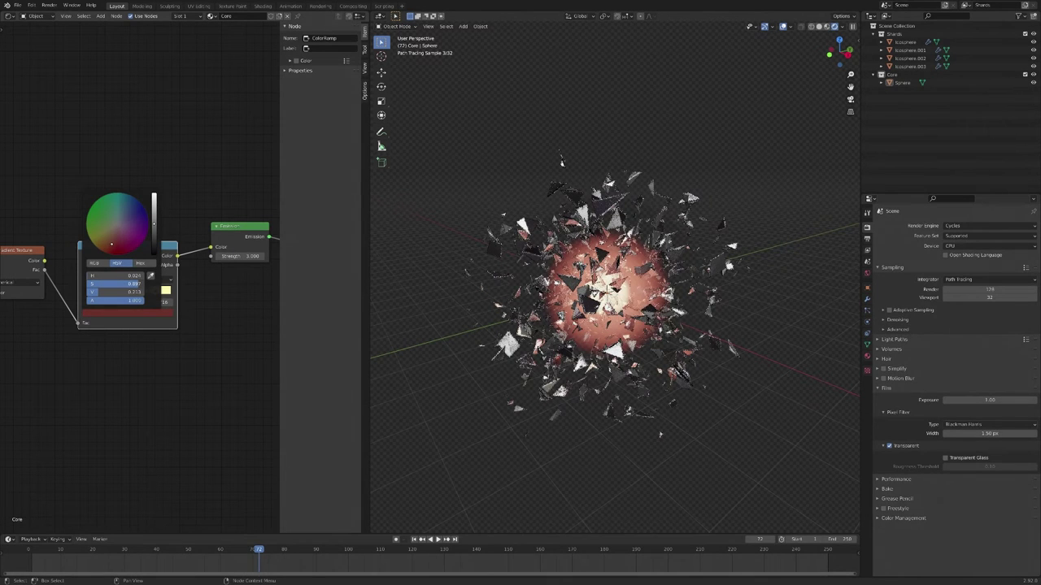
- Add a fourth ColorRamp stop at position 1.000 and colour it white
click(157, 290)
click(144, 313)
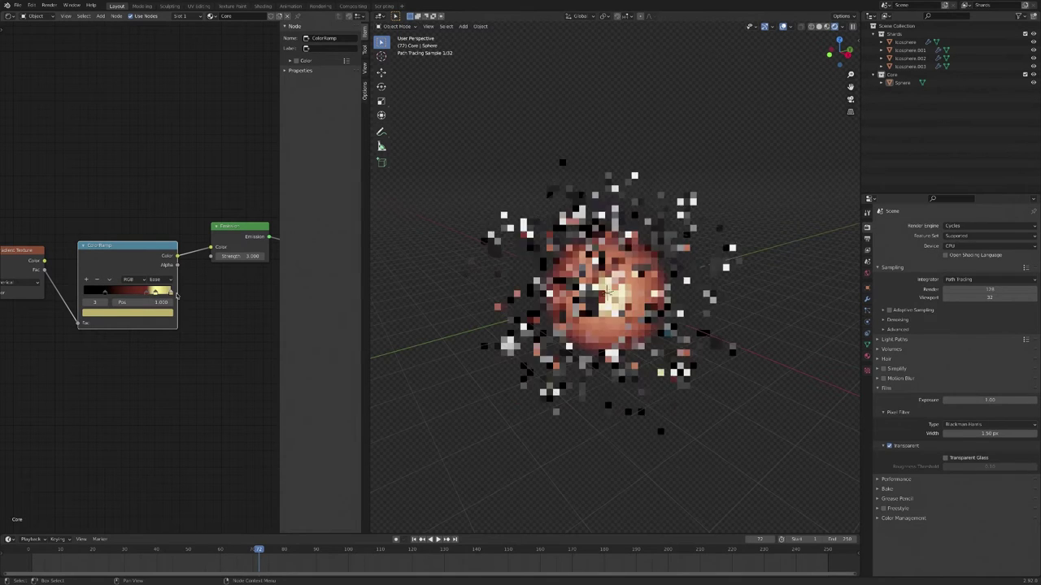
click(148, 315)
drag(124, 284, 145, 292)
click(171, 376)
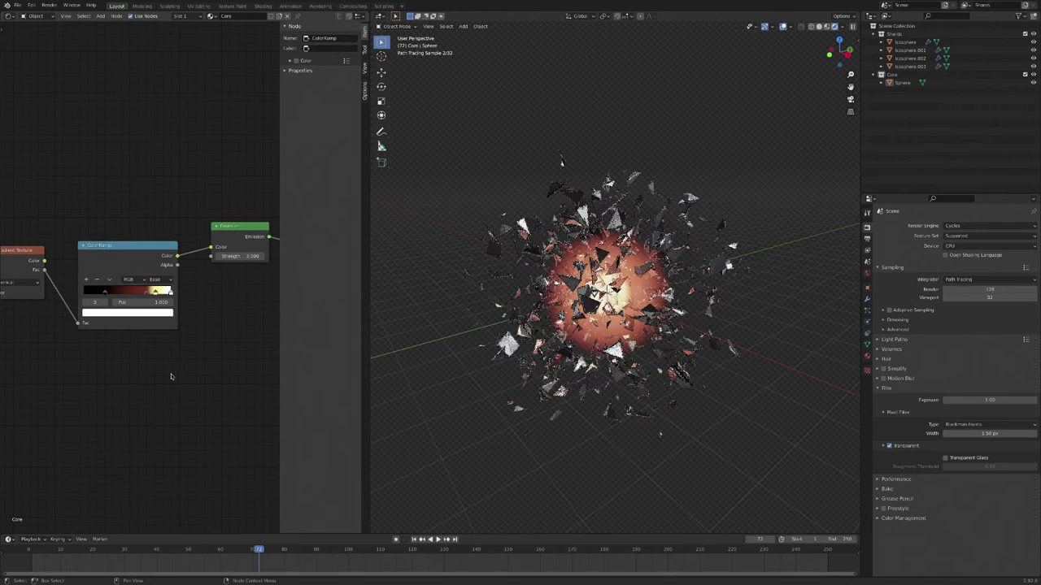
- Move the ColorRamp's red stop to about 0.61, the yellow stop just beside it and the black stop to about 0.093, saving the file
click(145, 294)
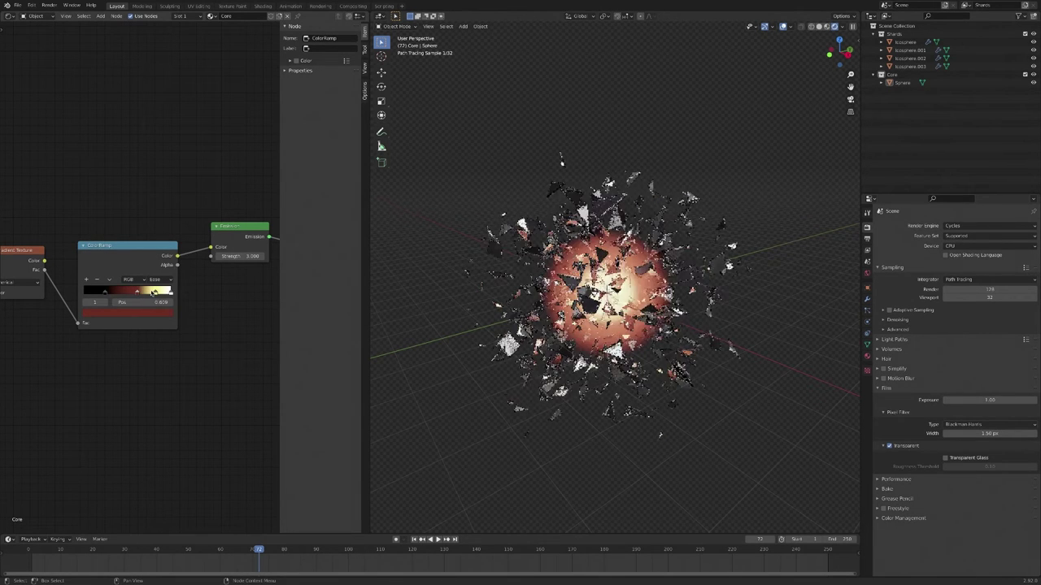
click(155, 292)
middle_drag(693, 343, 652, 349)
key(ctrl+s)
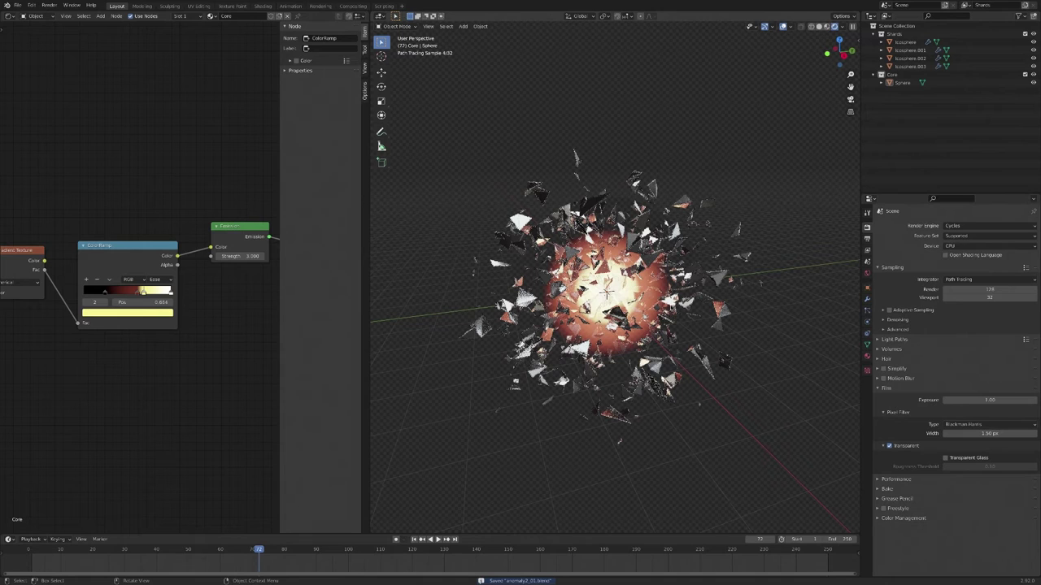
drag(105, 293, 92, 292)
- Add a Noise Texture node above the ColorRamp
middle_drag(130, 120, 130, 176)
scroll(114, 175, left, 3)
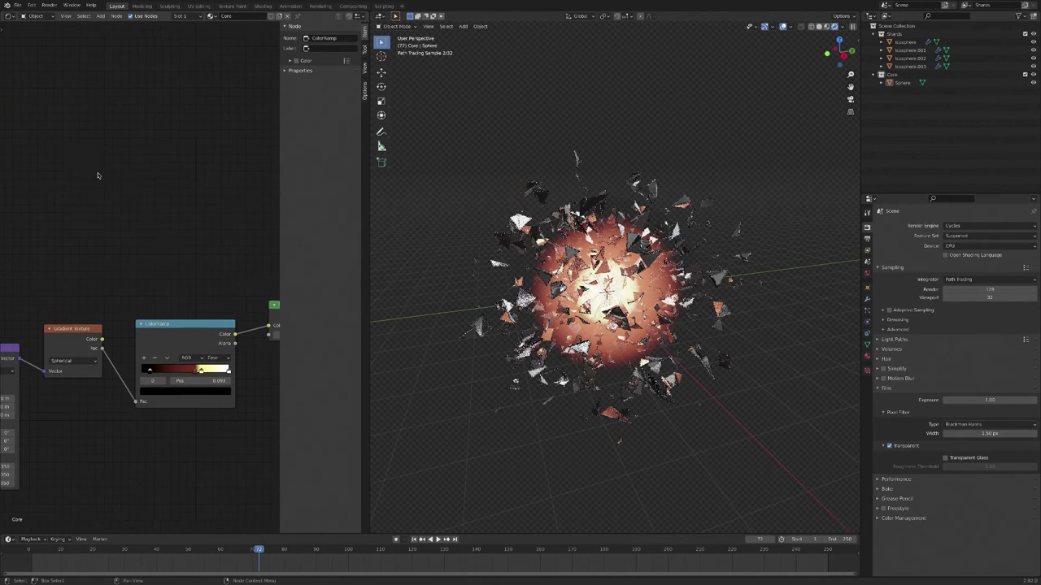
key(shift+a)
mouse_move(70, 151)
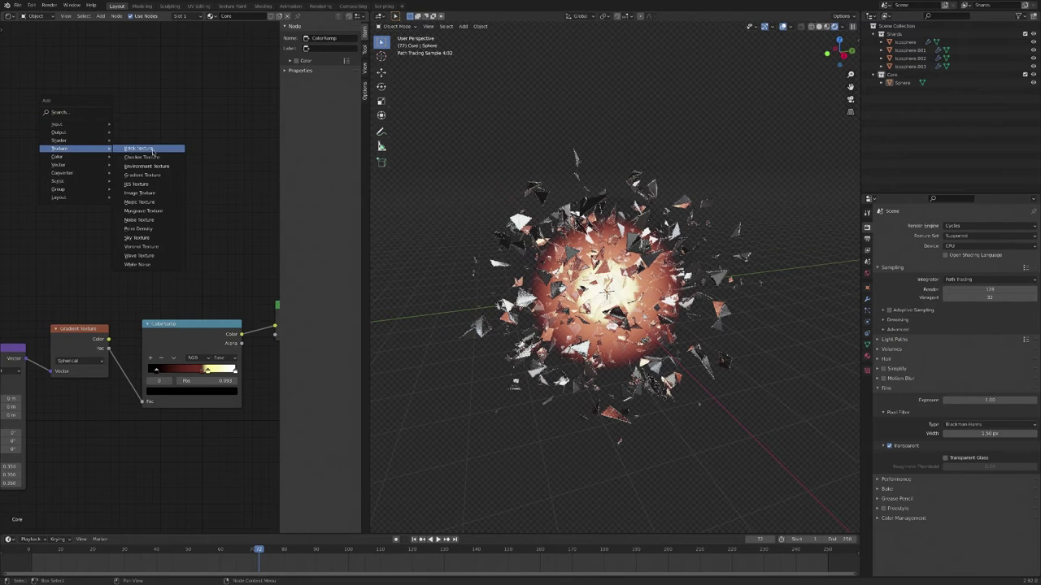
click(146, 220)
click(165, 201)
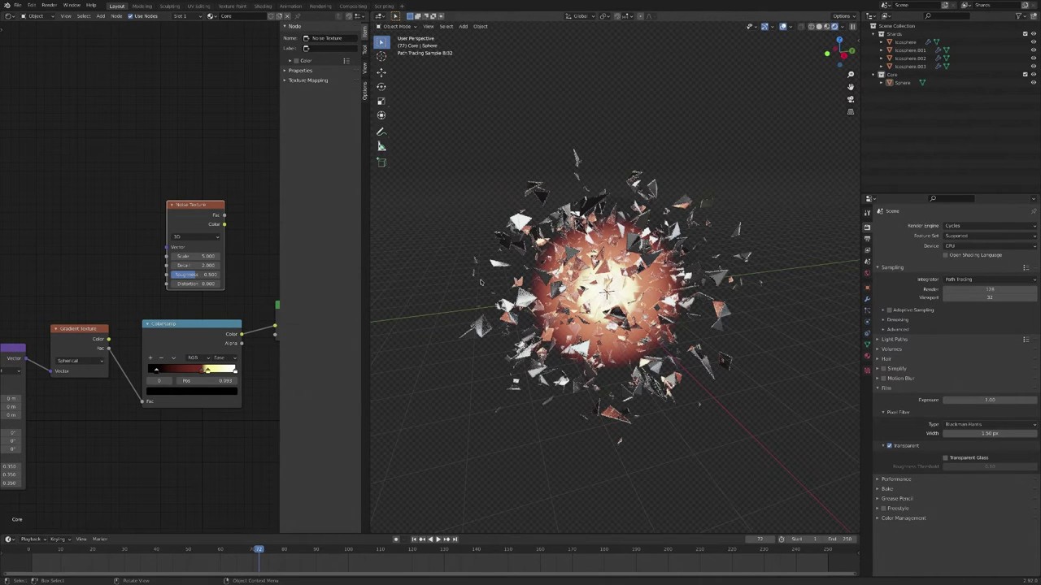
- Connect the Noise Texture's Fac output to the Emission color and the Material Output's Volume to preview the noise
middle_drag(258, 237, 175, 236)
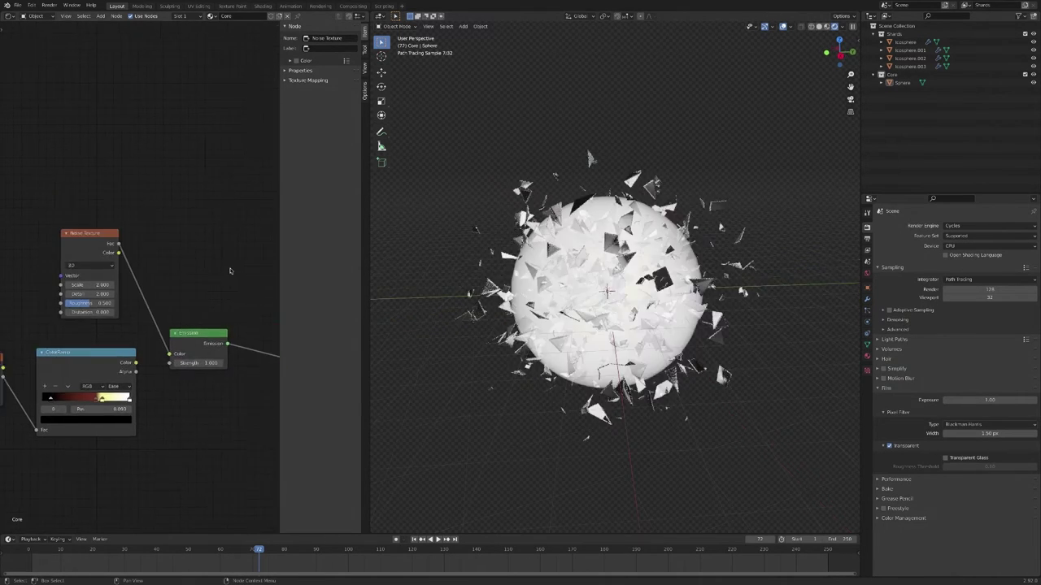
middle_drag(247, 269, 222, 269)
drag(95, 246, 258, 352)
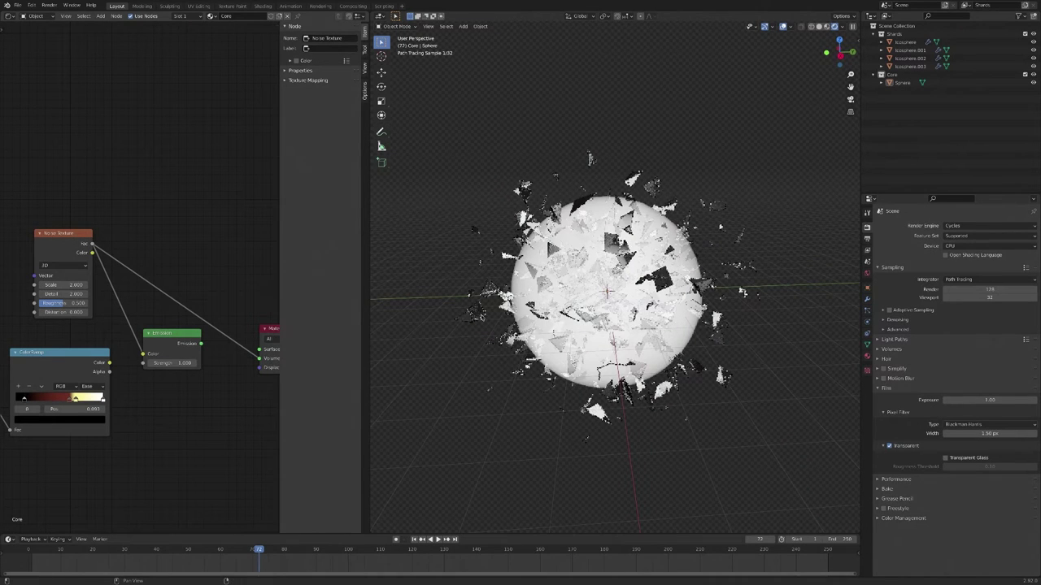
- Connect the Texture Coordinate node to the Noise Texture's Vector input
middle_drag(84, 233, 189, 234)
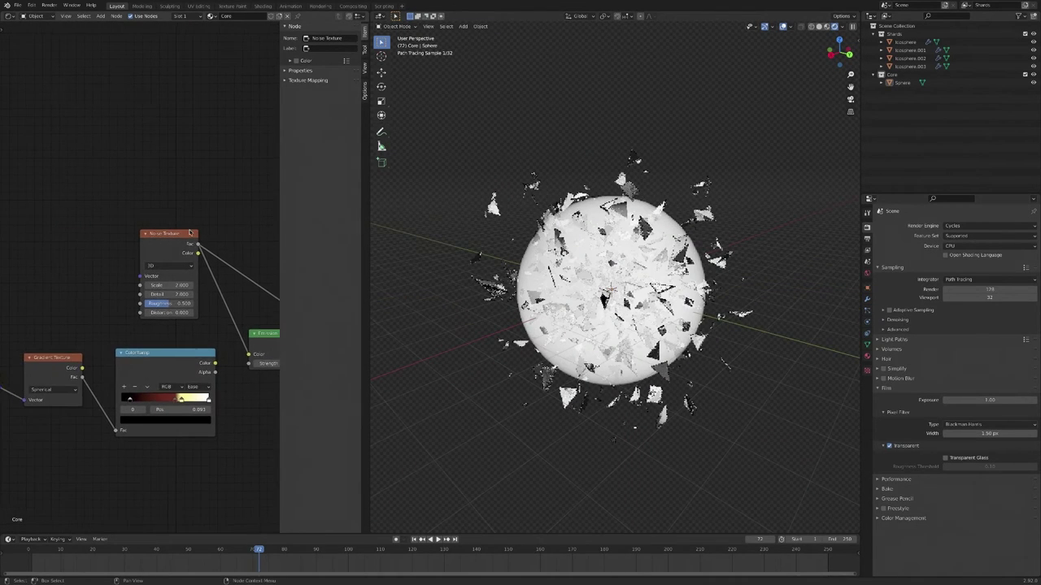
key(shift+a)
middle_drag(53, 328, 146, 329)
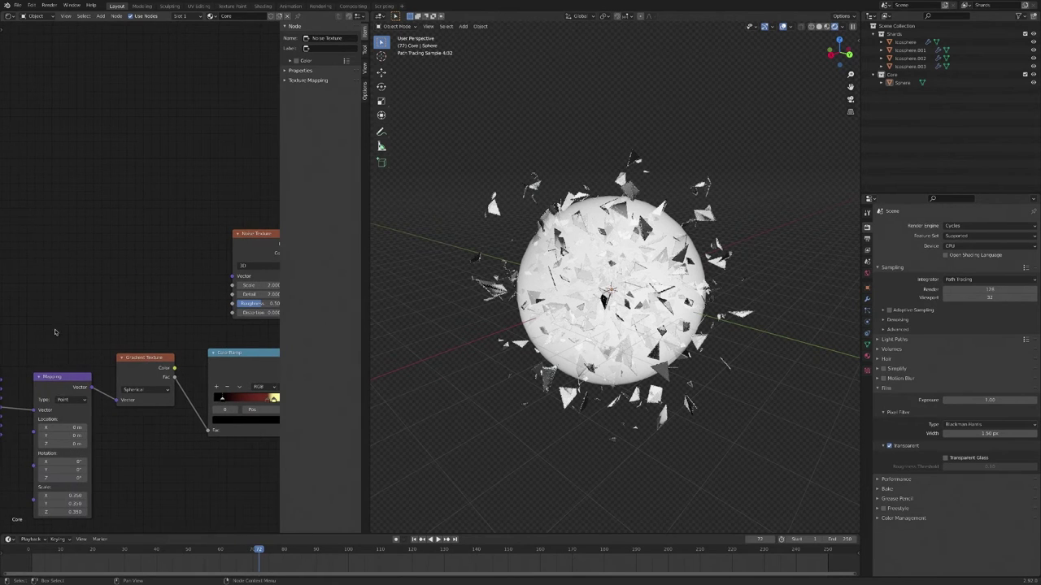
ctrl+scroll(103, 357, left, 1)
scroll(142, 357, down, 1)
drag(42, 388, 227, 286)
middle_drag(209, 310, 99, 353)
- Switch the Noise Texture's dimensions to 4D
key(shift+a)
click(130, 319)
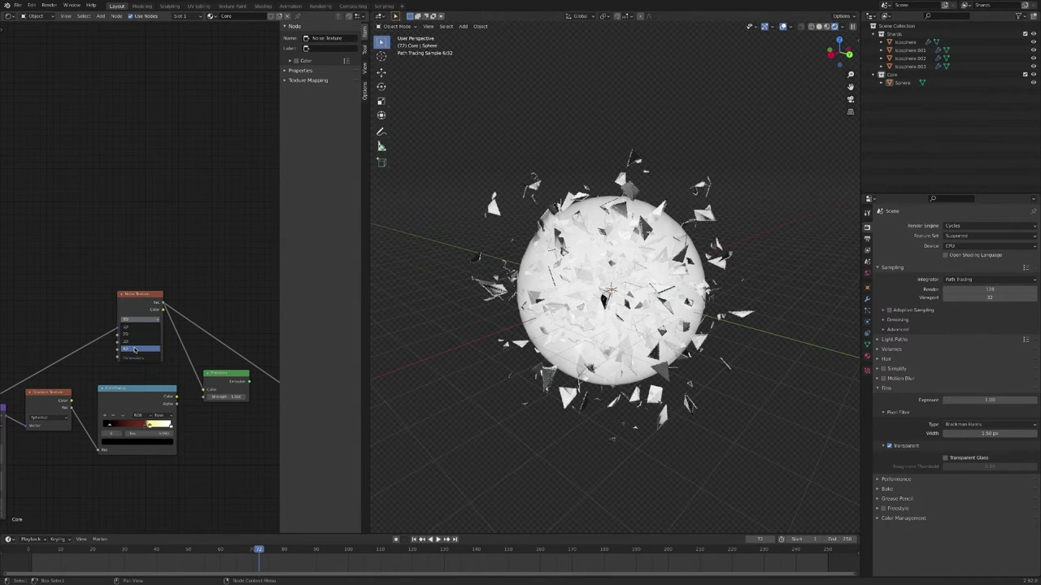
click(137, 350)
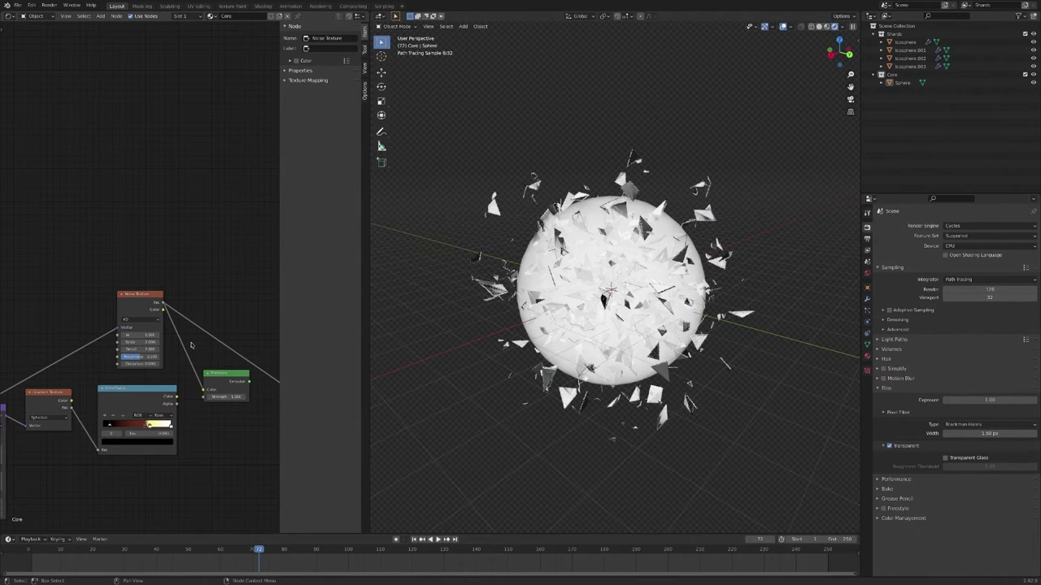
- Insert a second ColorRamp between the Noise Texture and Material Output, and tighten its stops with white at about 0.78
middle_drag(264, 342, 198, 341)
drag(155, 375, 162, 394)
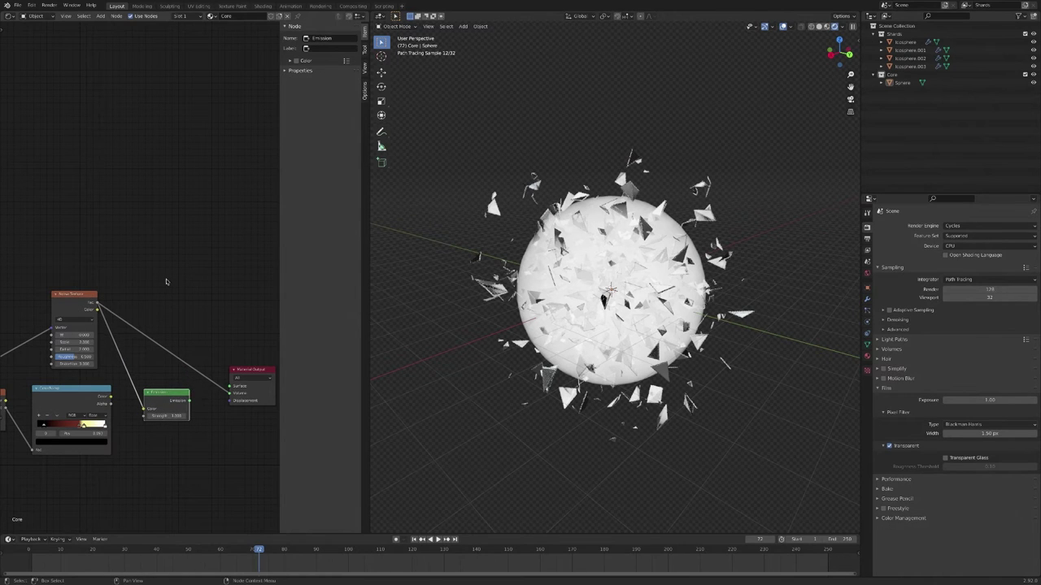
key(shift+a)
mouse_move(166, 280)
click(200, 316)
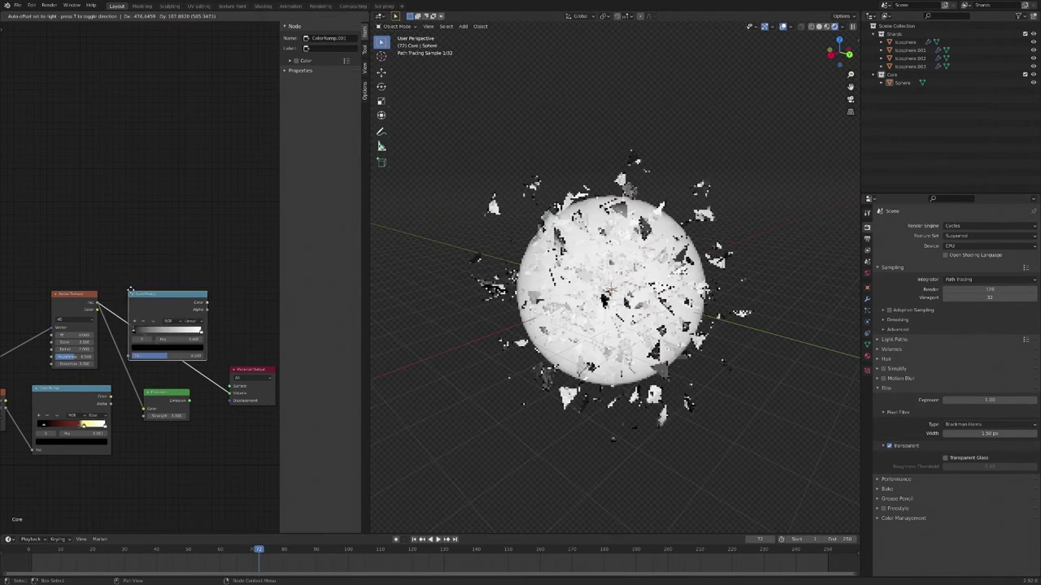
click(126, 268)
drag(143, 307, 181, 310)
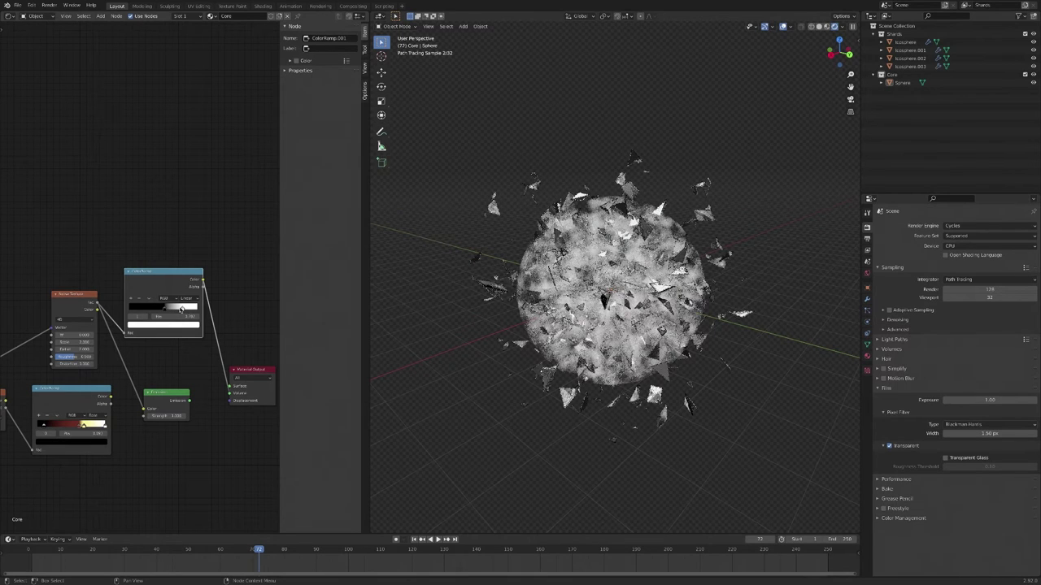
- Try a Noise Texture scale of 0.5
key(Return)
click(77, 343)
text(0.5)
key(Return)
- Give the Noise Texture a larger scale and raise its detail and roughness
click(78, 342)
click(94, 343)
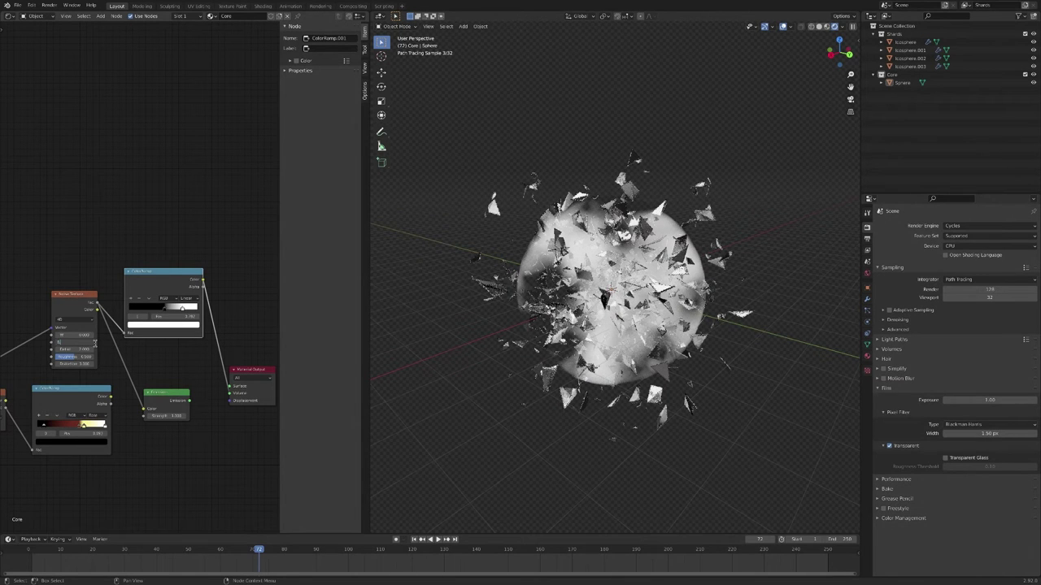
key(Return)
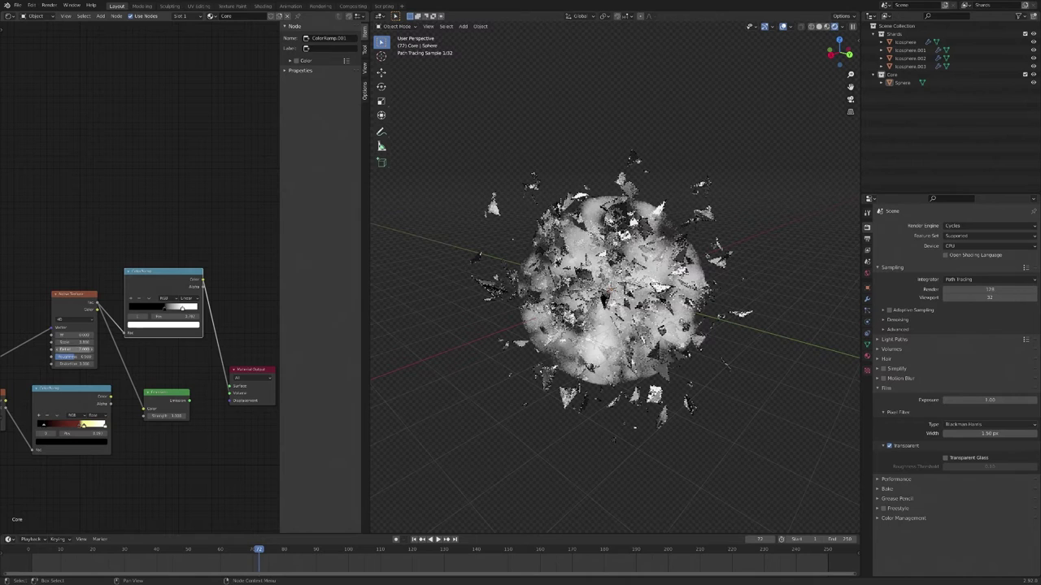
click(79, 336)
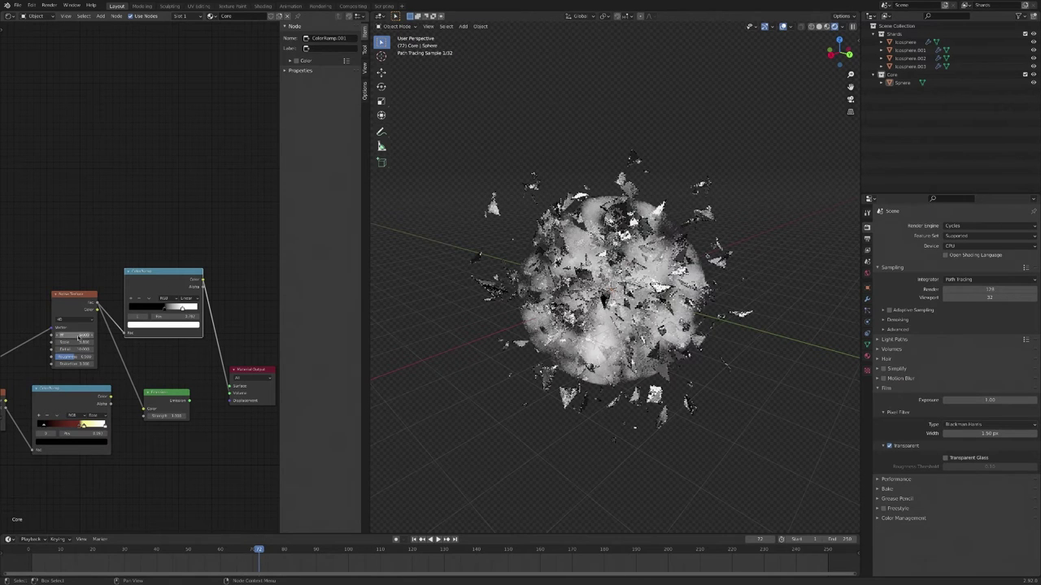
drag(76, 358, 84, 358)
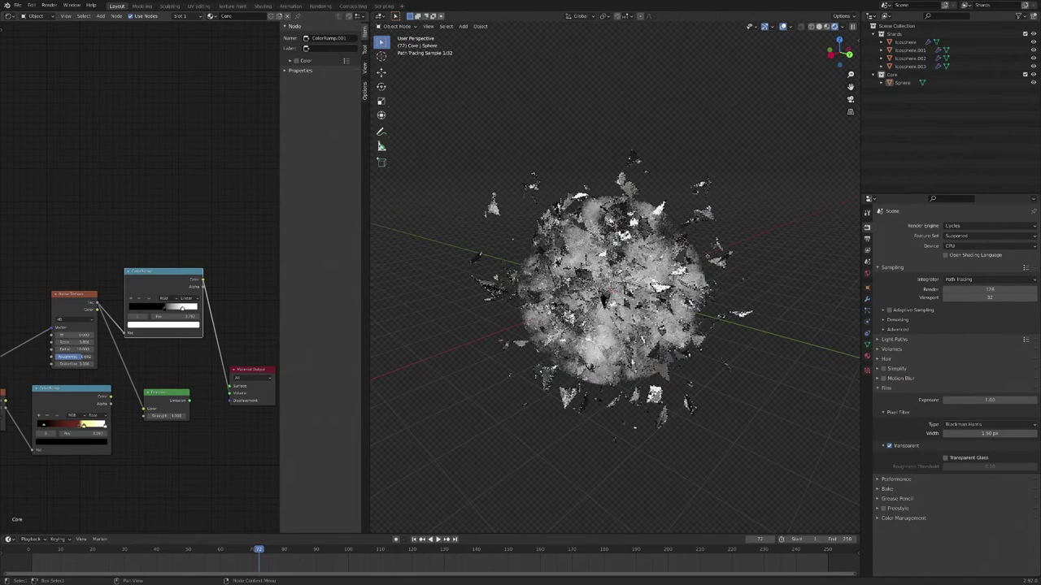
- Rearrange the Noise Texture and both ColorRamps to make room for a node after the Gradient Texture
middle_drag(166, 361, 183, 361)
drag(90, 392, 114, 394)
middle_drag(114, 394, 202, 395)
click(185, 296)
shift+click(251, 286)
key(g)
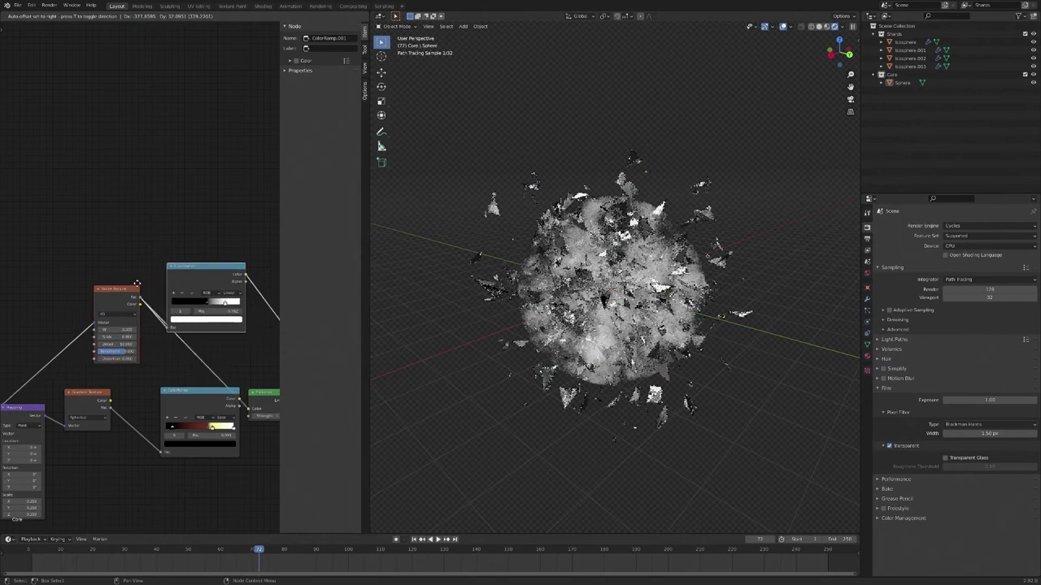
drag(136, 284, 80, 284)
ctrl+scroll(125, 405, right, 3)
drag(125, 404, 123, 403)
drag(82, 270, 70, 268)
- Insert a Math node on the link between the Gradient Texture and the coloured ColorRamp
key(shift+a)
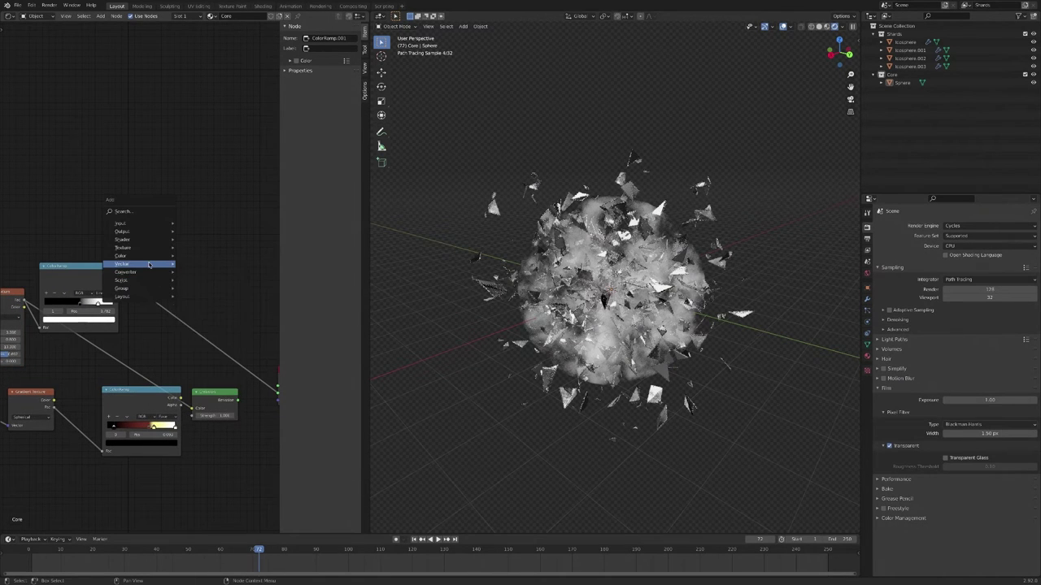
mouse_move(149, 265)
mouse_move(120, 272)
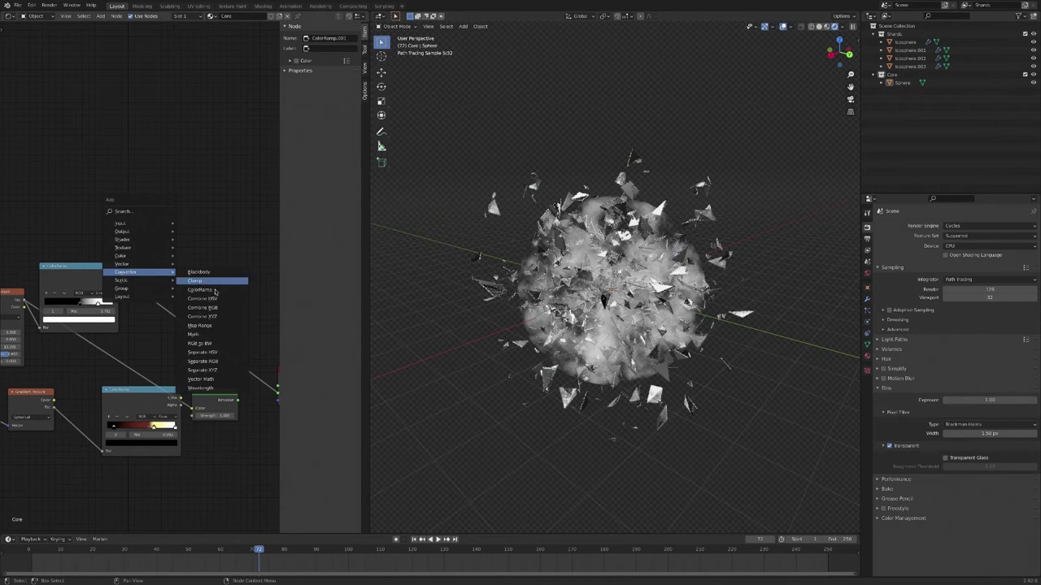
click(204, 335)
click(65, 404)
click(36, 395)
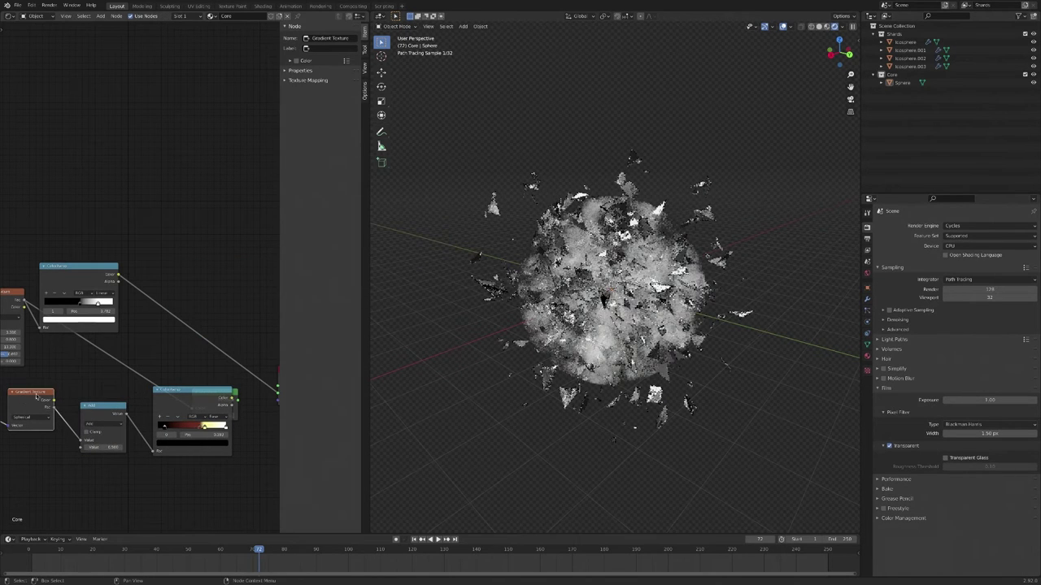
- Connect the noise ColorRamp's output to the Math node's second value and set the operation to Subtract
click(116, 280)
drag(118, 281, 81, 446)
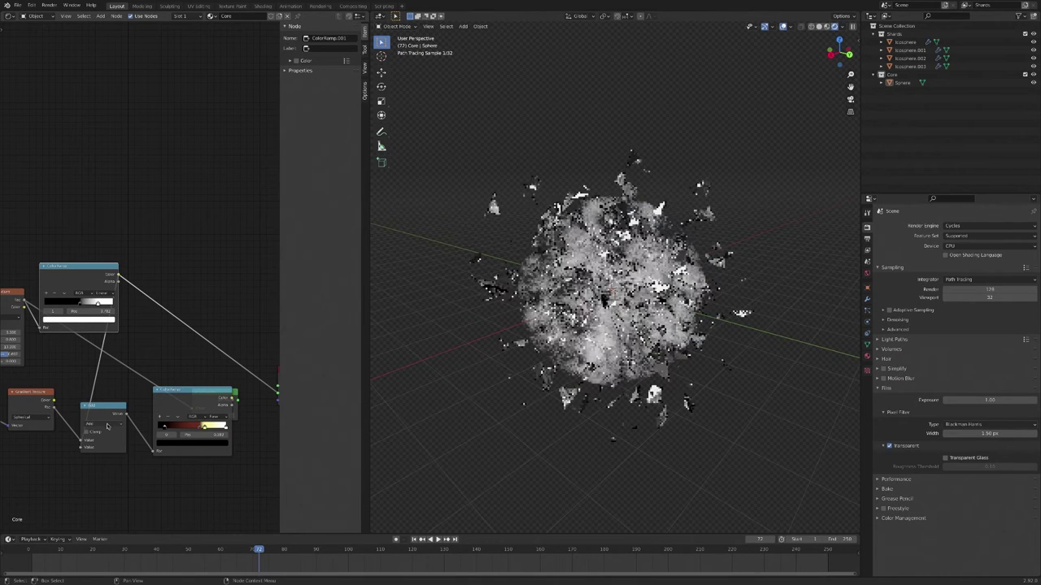
click(106, 427)
click(107, 452)
- Route the coloured ColorRamp through Emission into the Material Output's Volume, and move the ramp's red stop to about 0.47
ctrl+scroll(154, 393, down, 3)
mouse_move(155, 394)
mouse_down()
mouse_move(178, 390)
mouse_move(204, 345)
mouse_move(116, 371)
mouse_move(157, 382)
mouse_move(160, 350)
mouse_move(195, 395)
mouse_move(210, 395)
mouse_up()
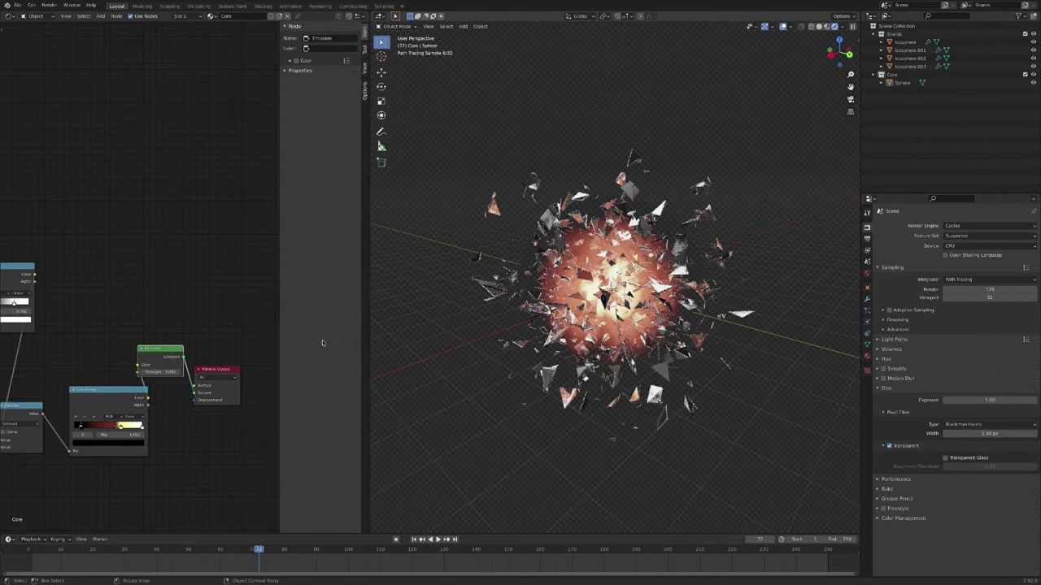
mouse_move(114, 428)
mouse_down()
mouse_move(89, 429)
mouse_move(107, 429)
mouse_up()
middle_drag(521, 382, 537, 386)
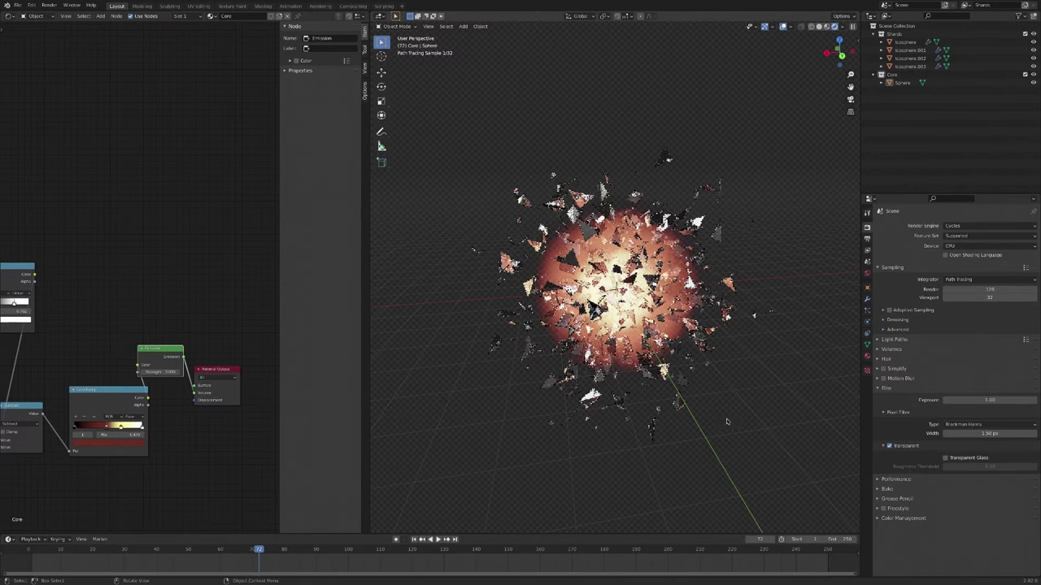
- Switch the viewport to solid shading, rename the core sphere as Core and the four ico sphere objects as shards 1 to shards 4
click(819, 28)
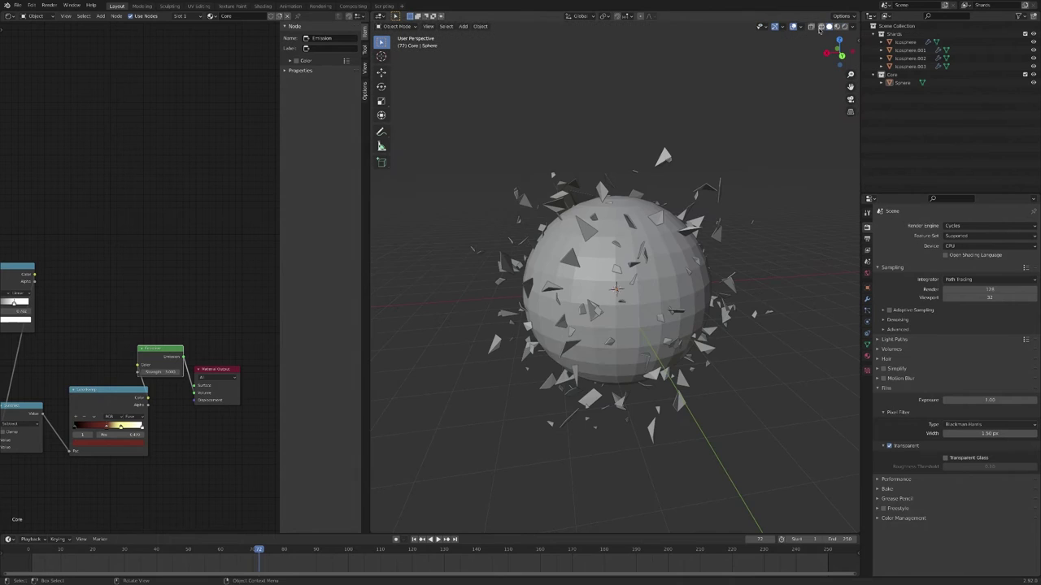
click(902, 82)
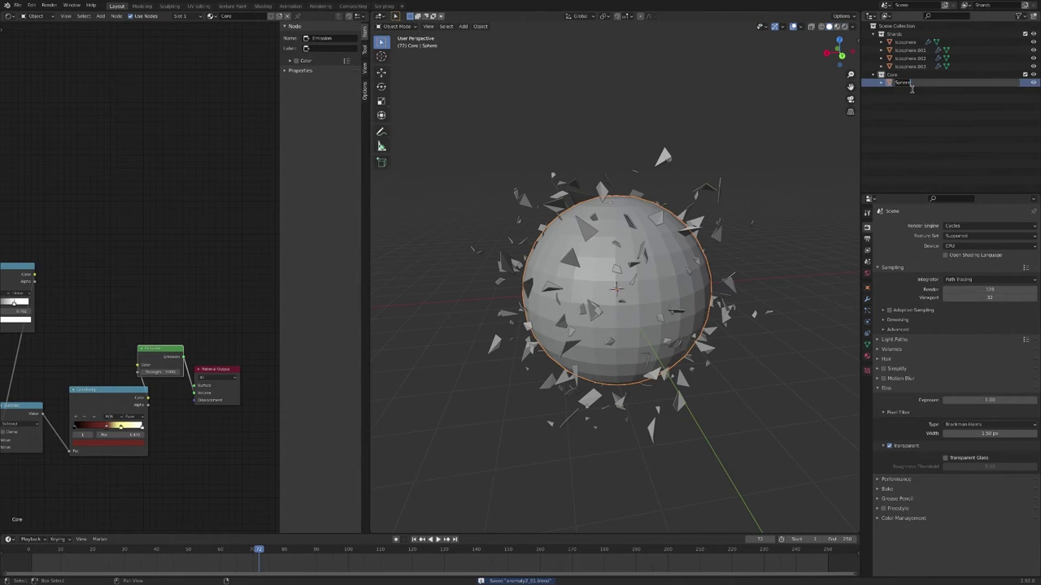
click(904, 42)
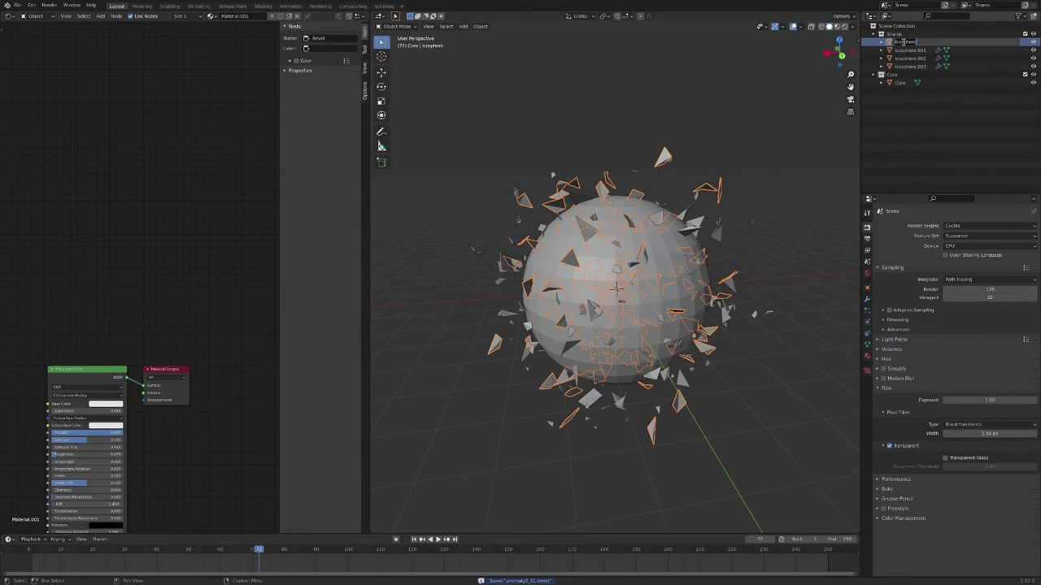
key(Return)
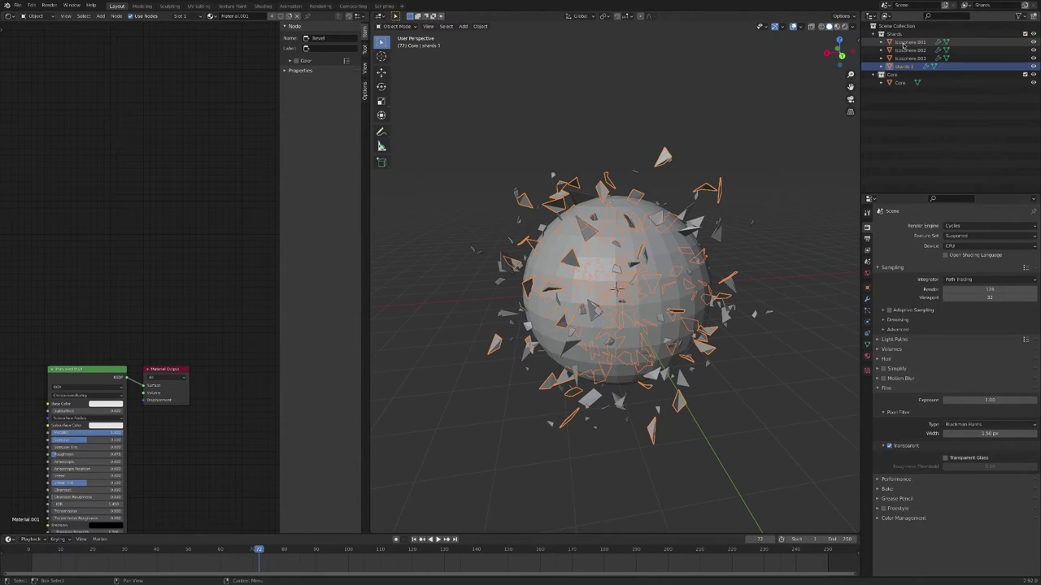
double_click(903, 42)
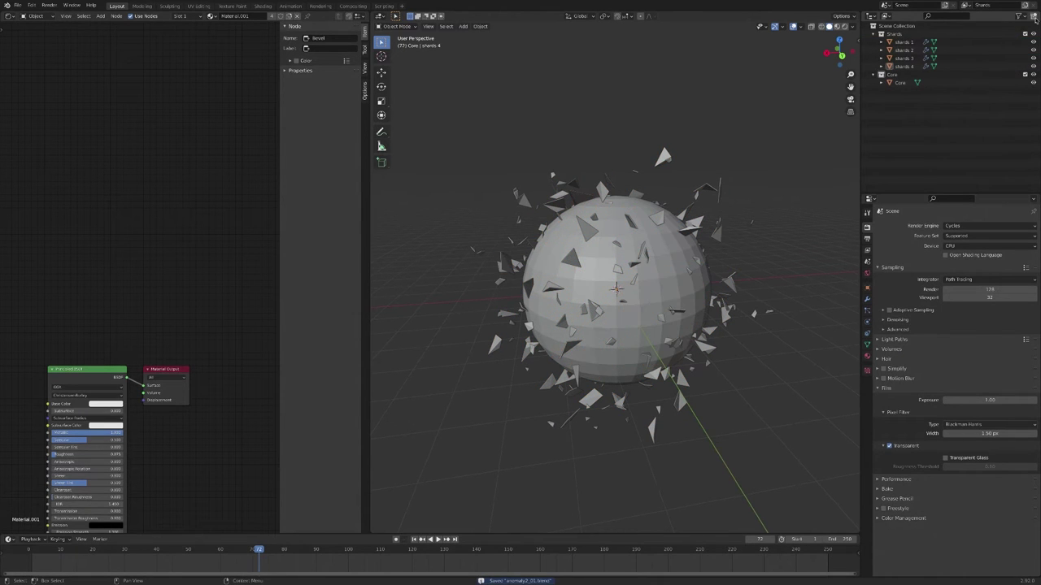
- Create two new collections named Particles and Instances
click(1033, 16)
click(932, 99)
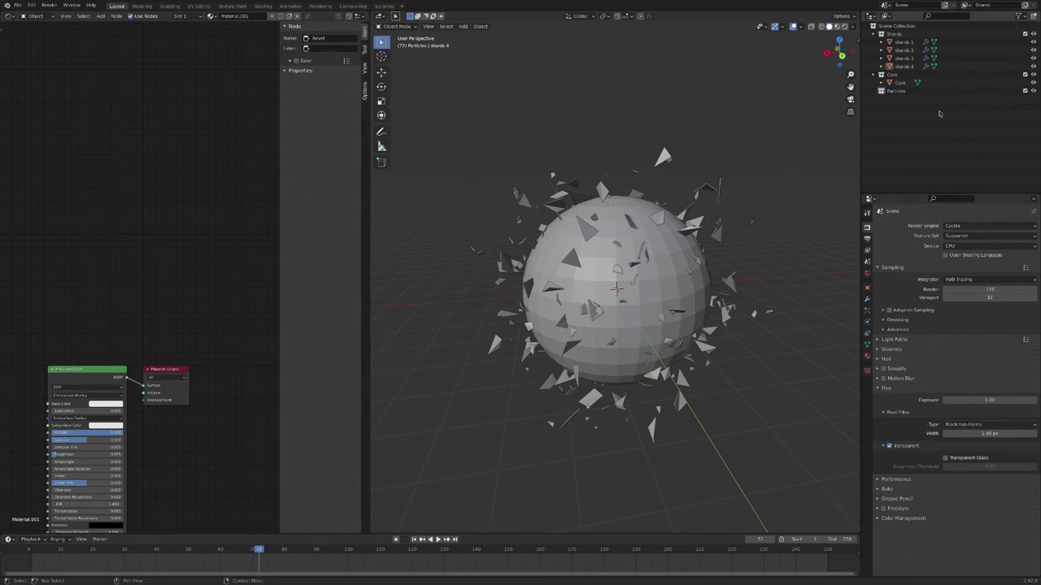
click(1034, 17)
click(892, 100)
text(Instan)
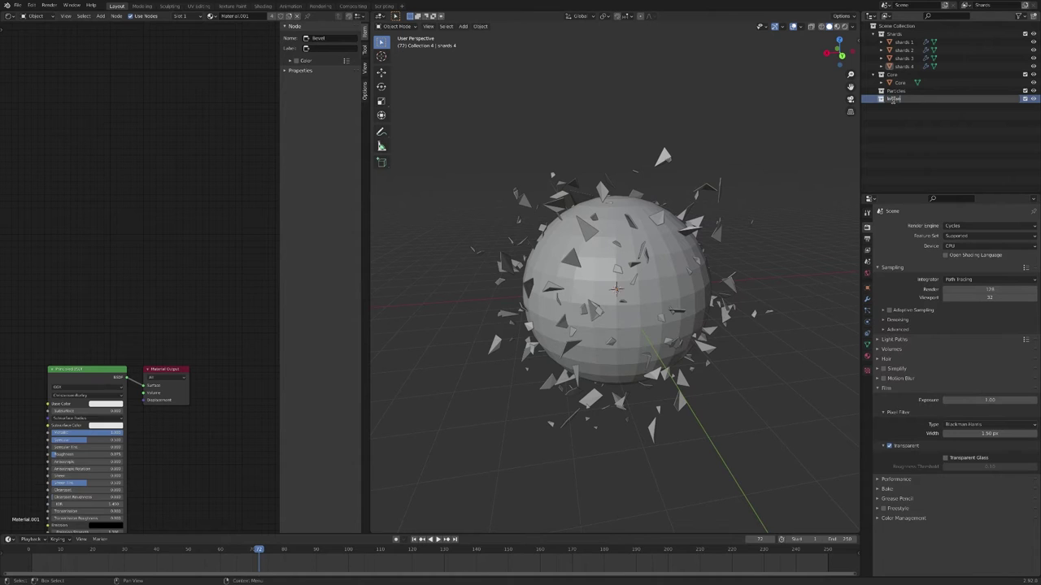
text(ces)
key(Return)
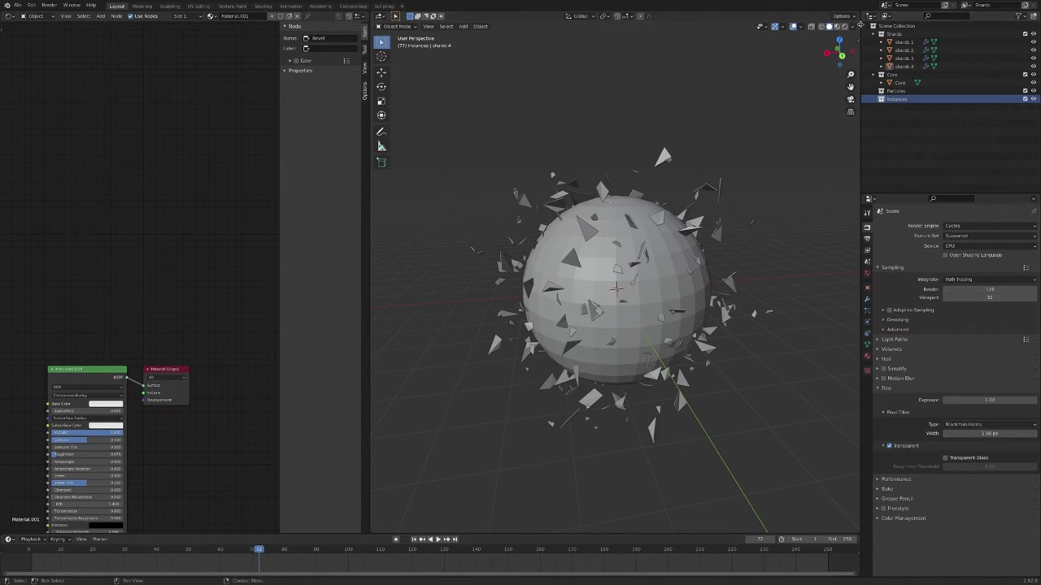
- Hide the Core collection, add a UV sphere at the scene centre and move it into the Particles collection
click(1033, 74)
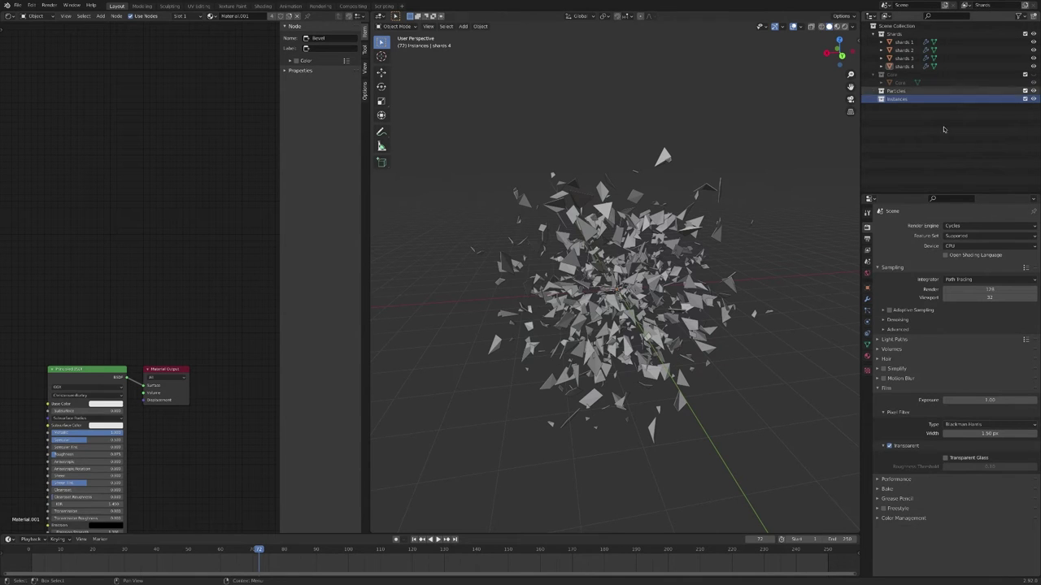
key(shift+a)
mouse_move(732, 176)
click(828, 200)
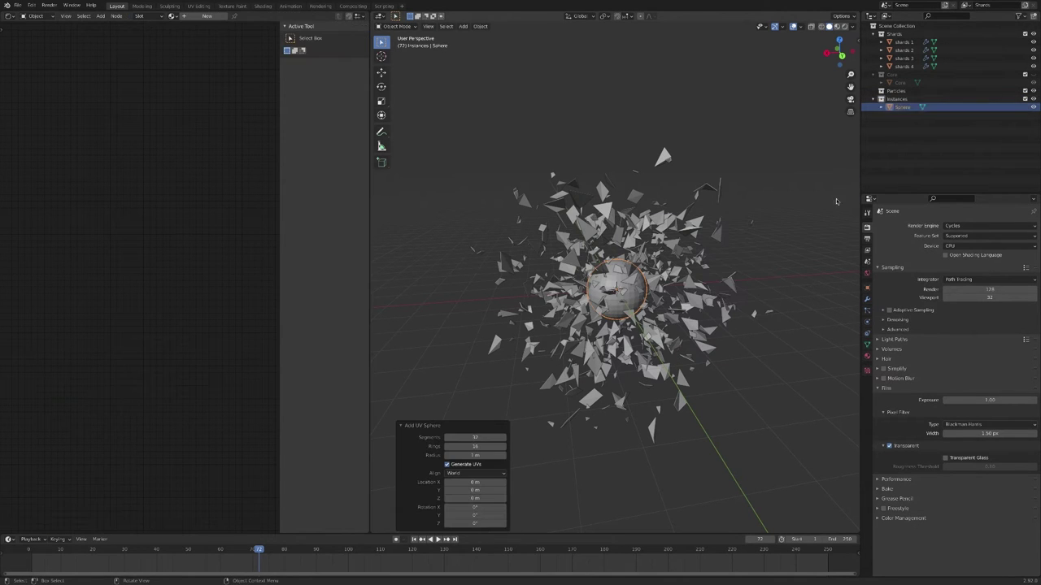
drag(901, 106, 898, 90)
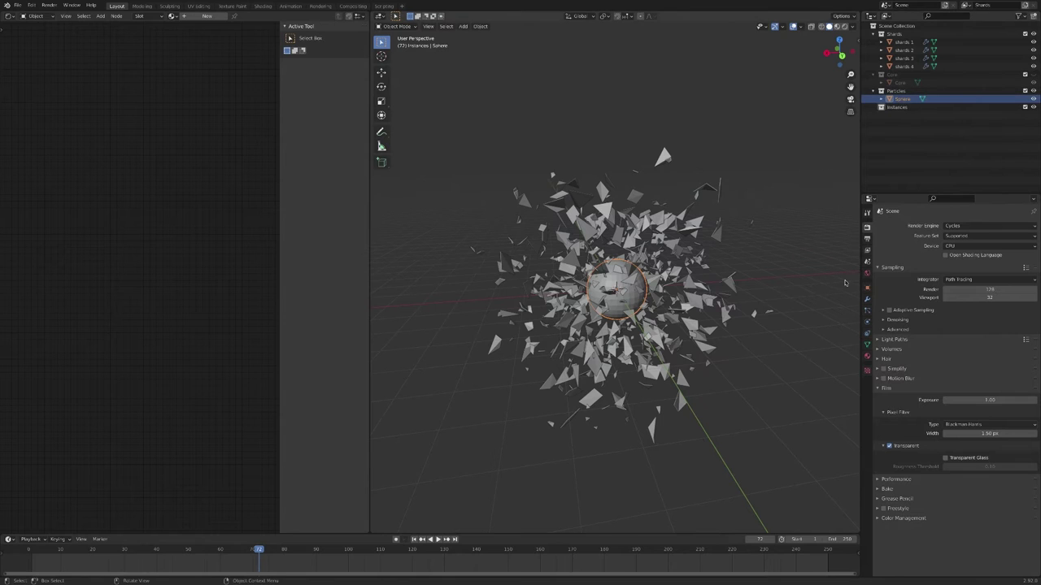
- Add an emitter particle system to the new sphere, emitting from Volume, with velocity Randomize 1 and dynamic Rotation enabled
click(867, 310)
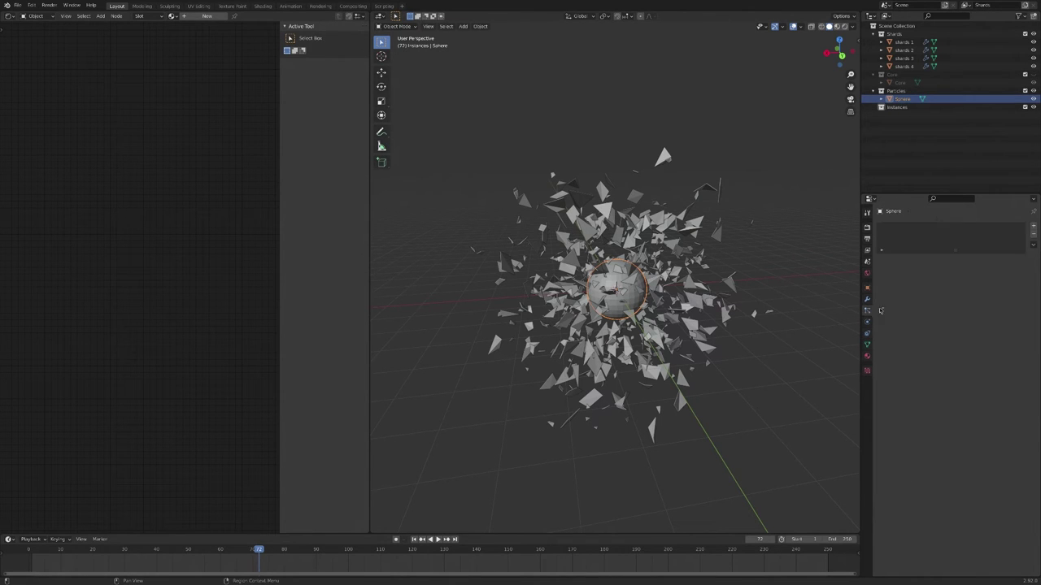
click(1033, 227)
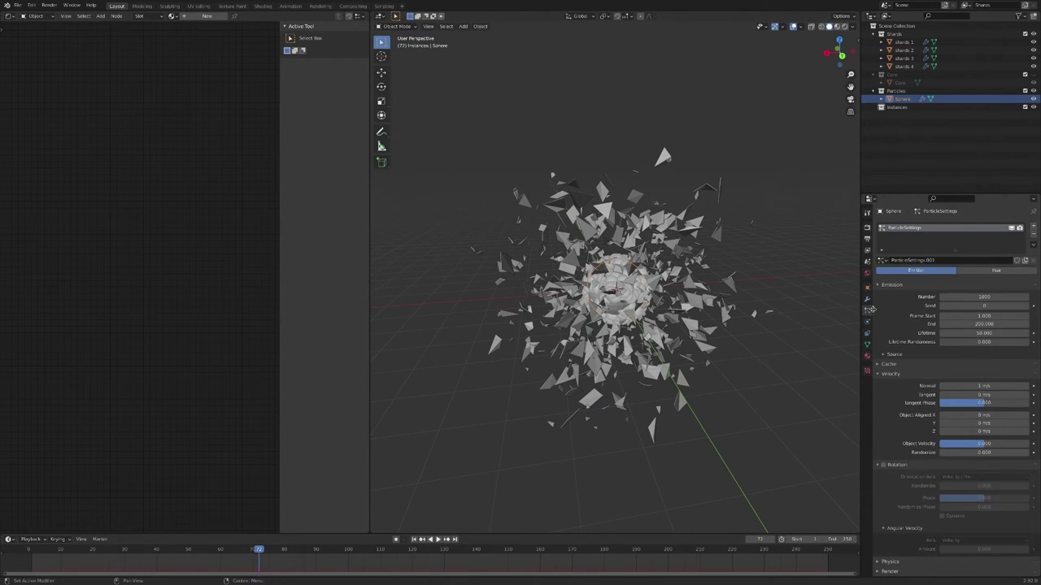
scroll(970, 486, down, 8)
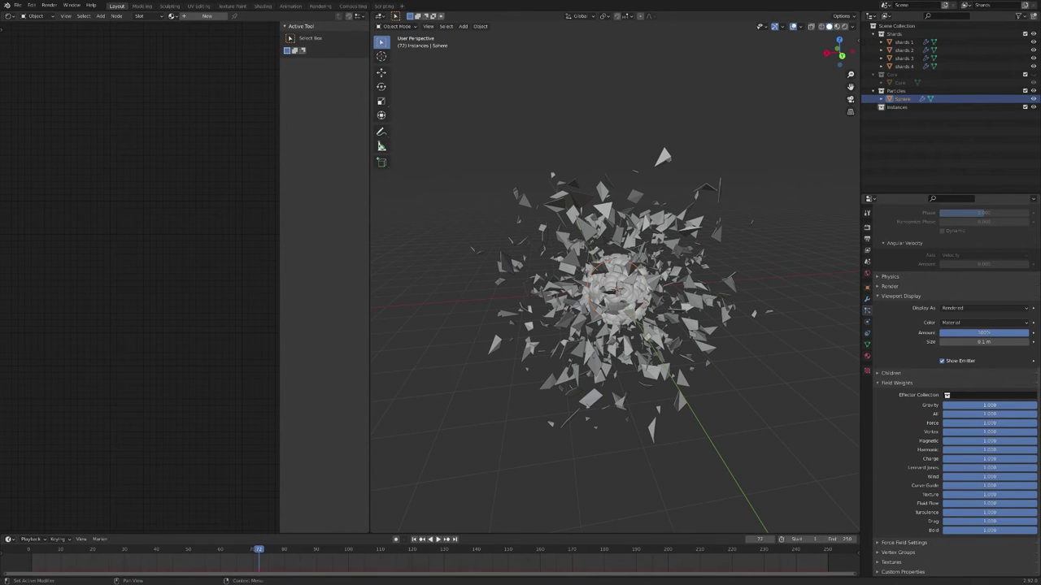
scroll(903, 418, up, 8)
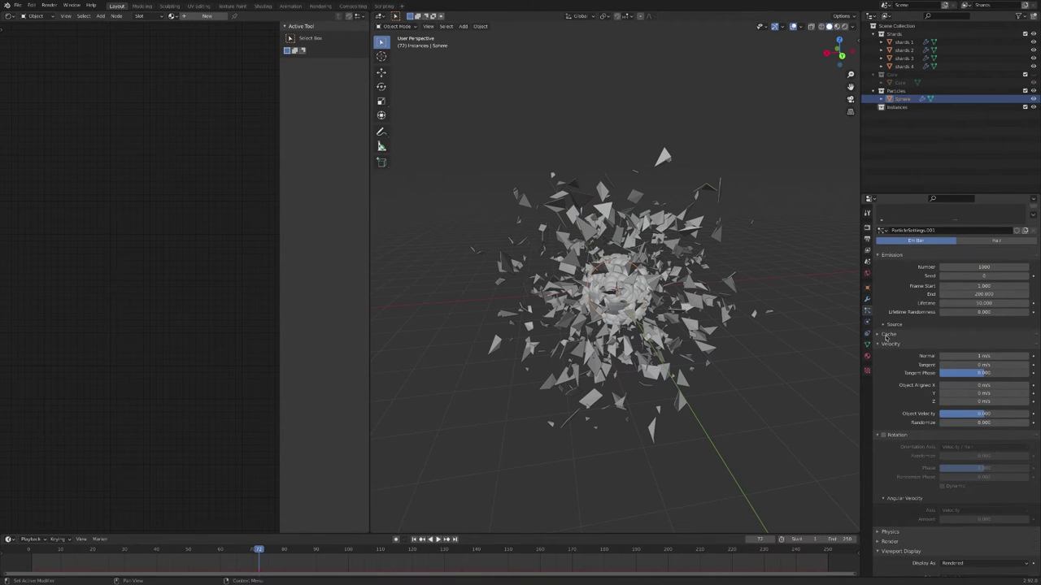
click(887, 325)
click(956, 337)
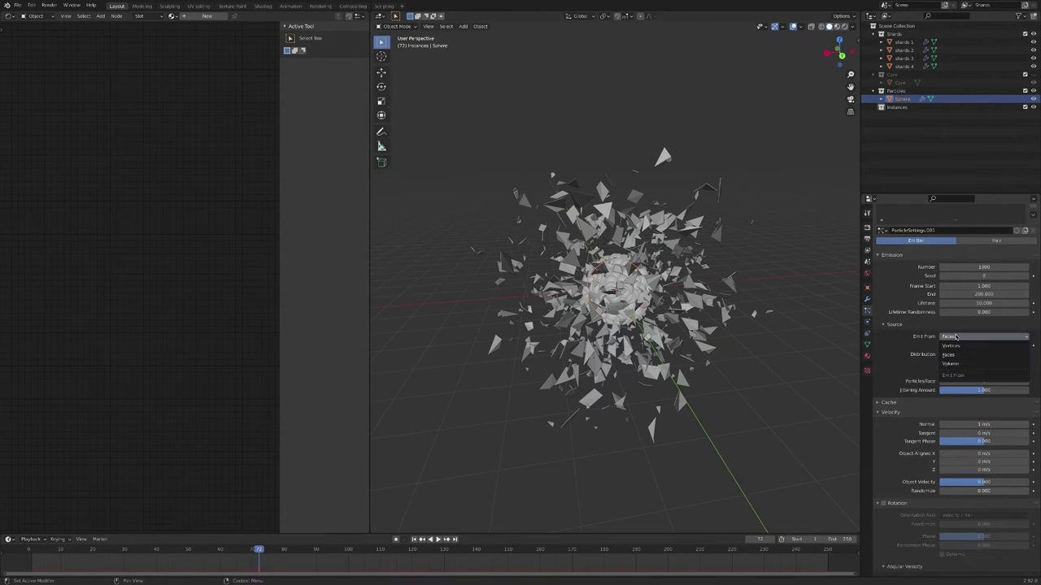
click(961, 363)
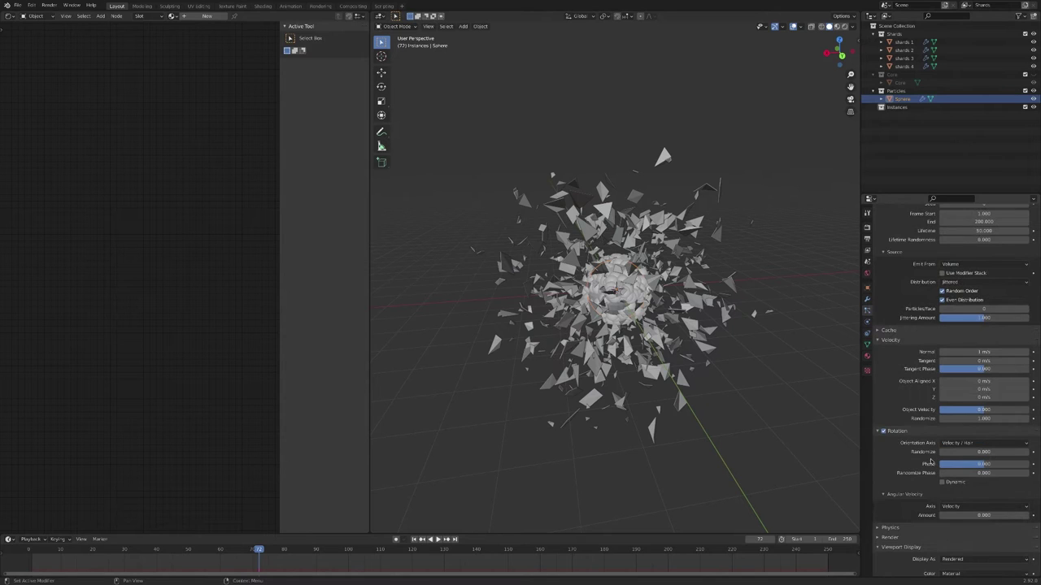
scroll(917, 431, up, 1)
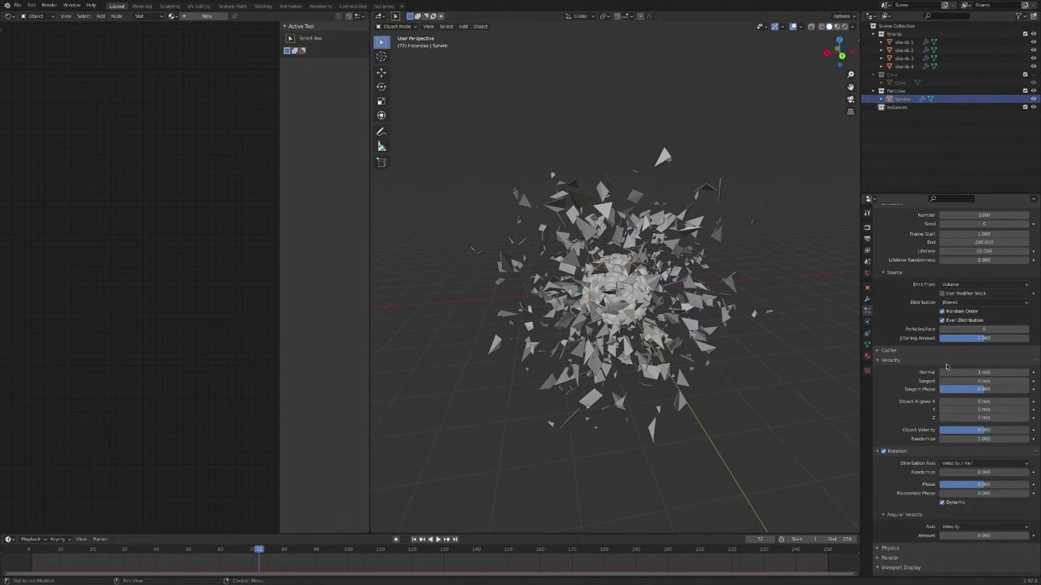
- Set the particle emission to 500 particles, with frame start -150 and lifetime 150
scroll(946, 367, up, 4)
click(987, 298)
text(5000)
key(Return)
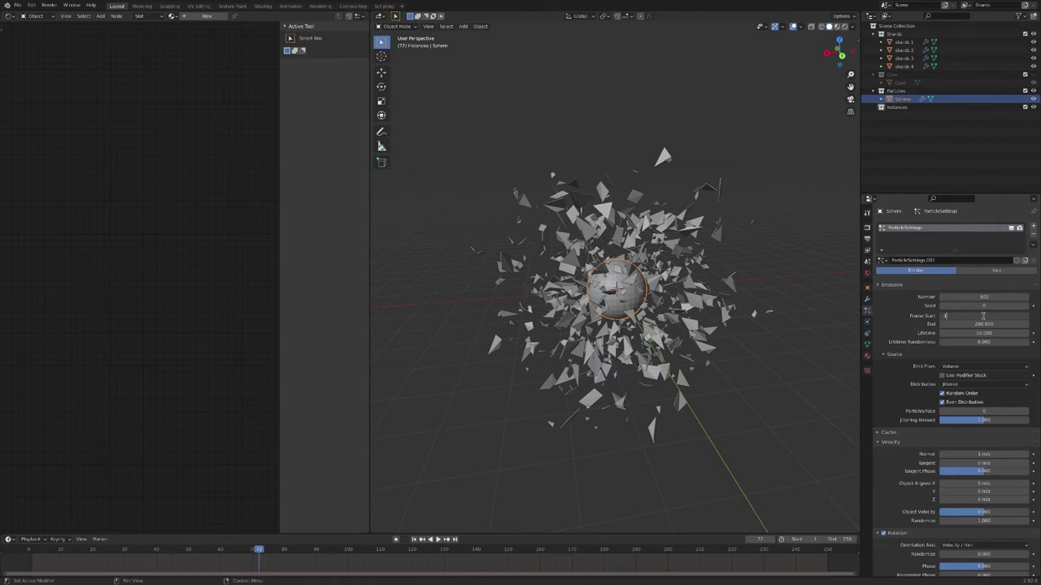
key(Return)
click(980, 333)
text(50.0)
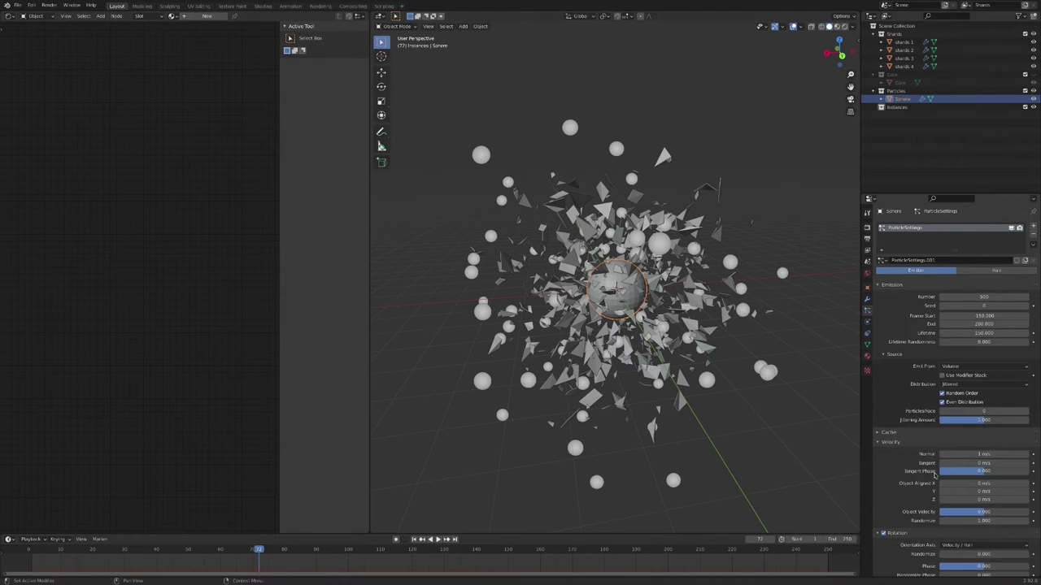
- Bake the particle cache and play the animation from the first frame
click(888, 431)
click(915, 511)
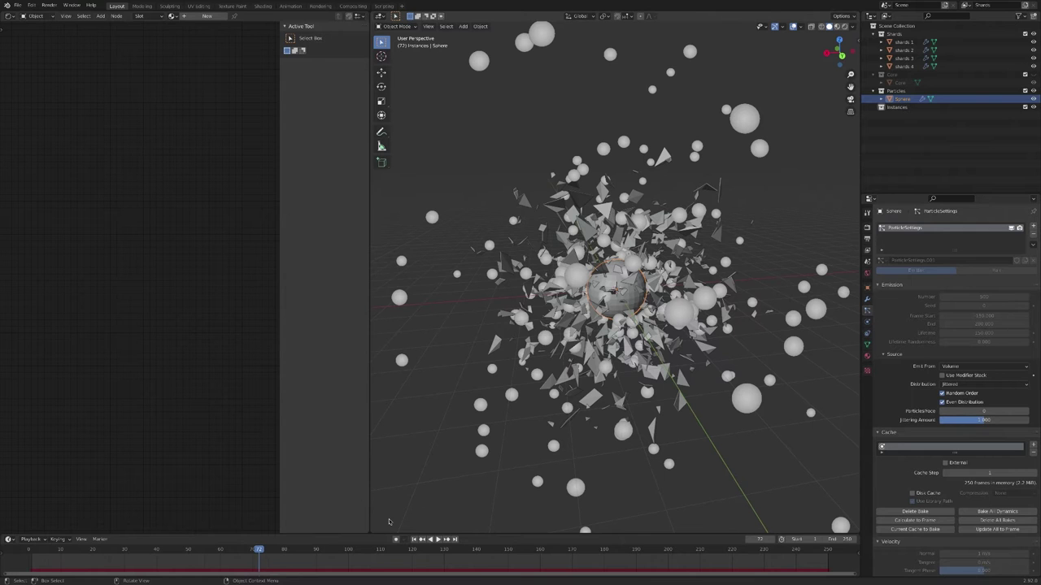
click(414, 540)
click(438, 539)
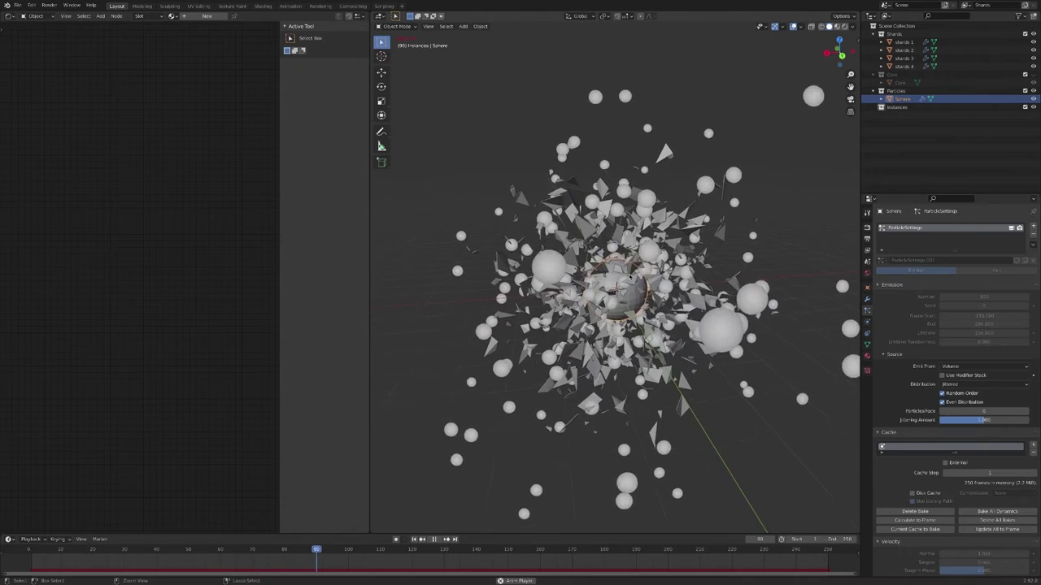
- Add a Force type force field at the scene centre and give it a negative strength
key(shift+a)
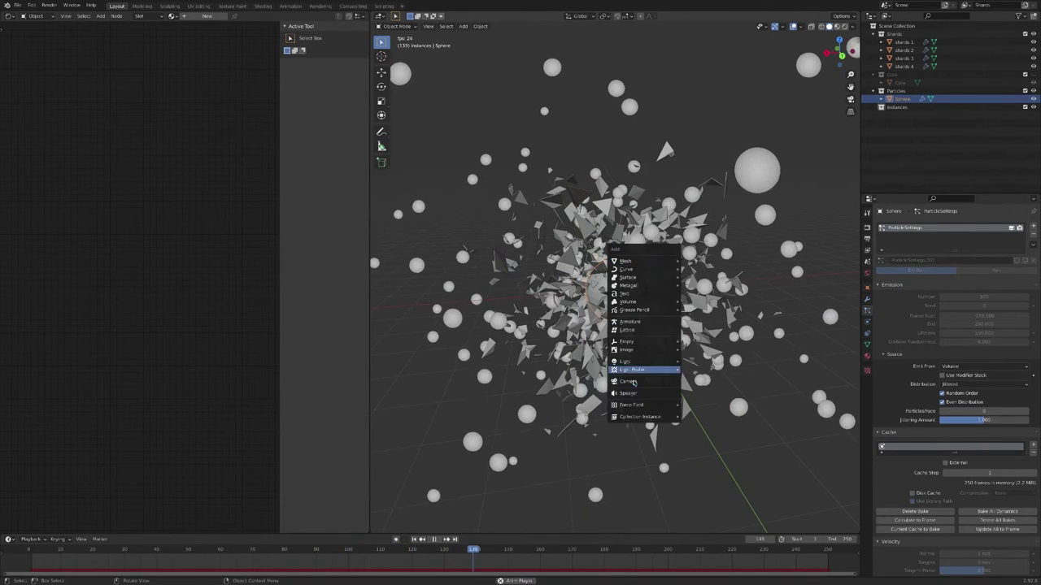
mouse_move(651, 405)
click(716, 418)
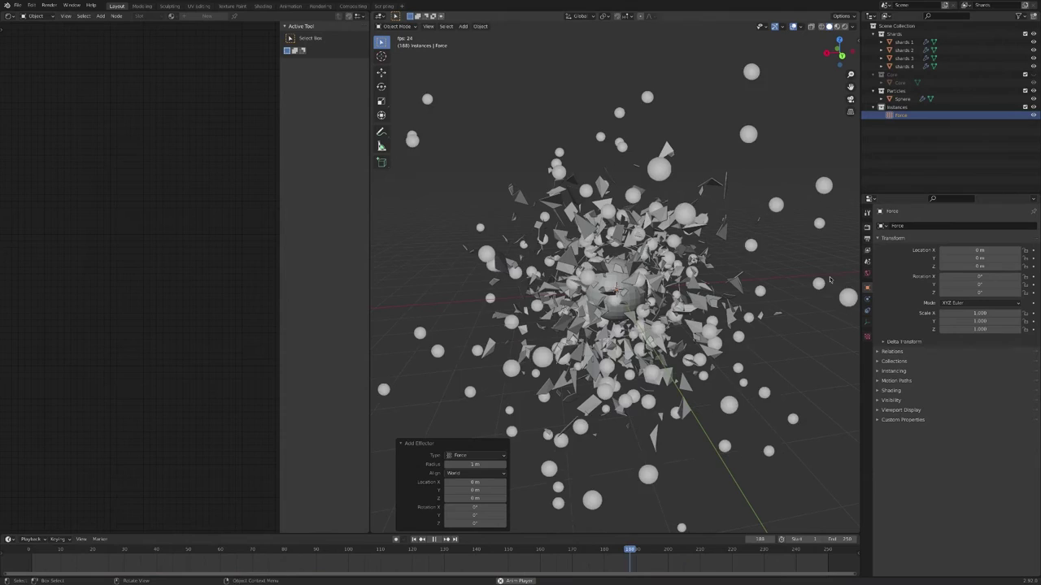
click(867, 300)
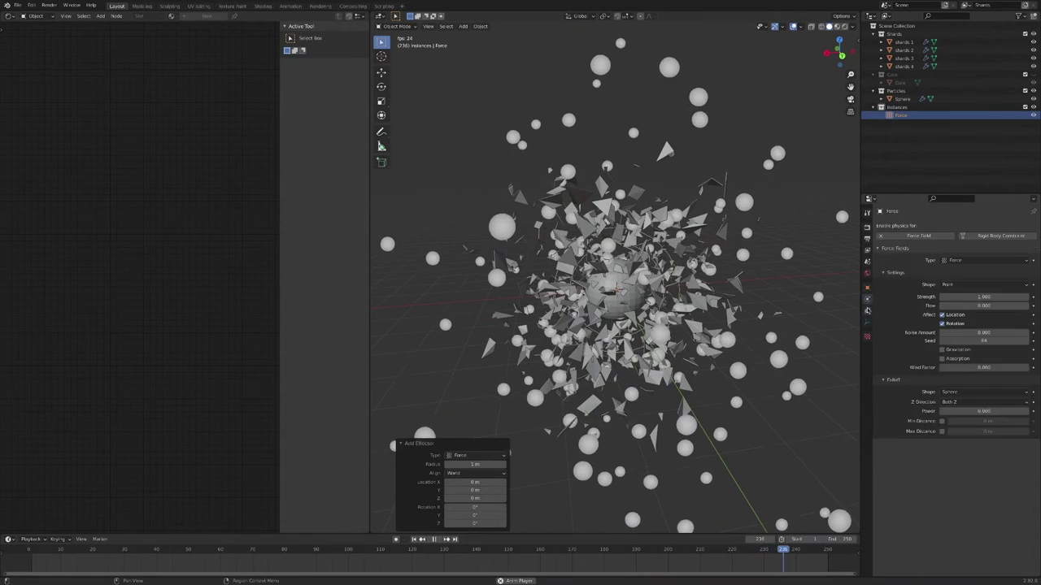
click(980, 297)
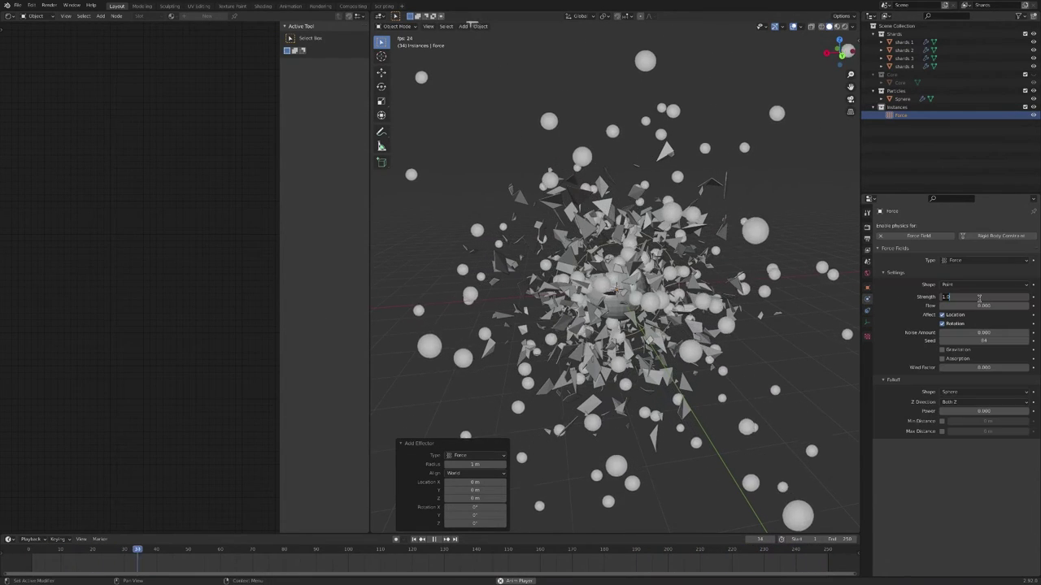
text(-)
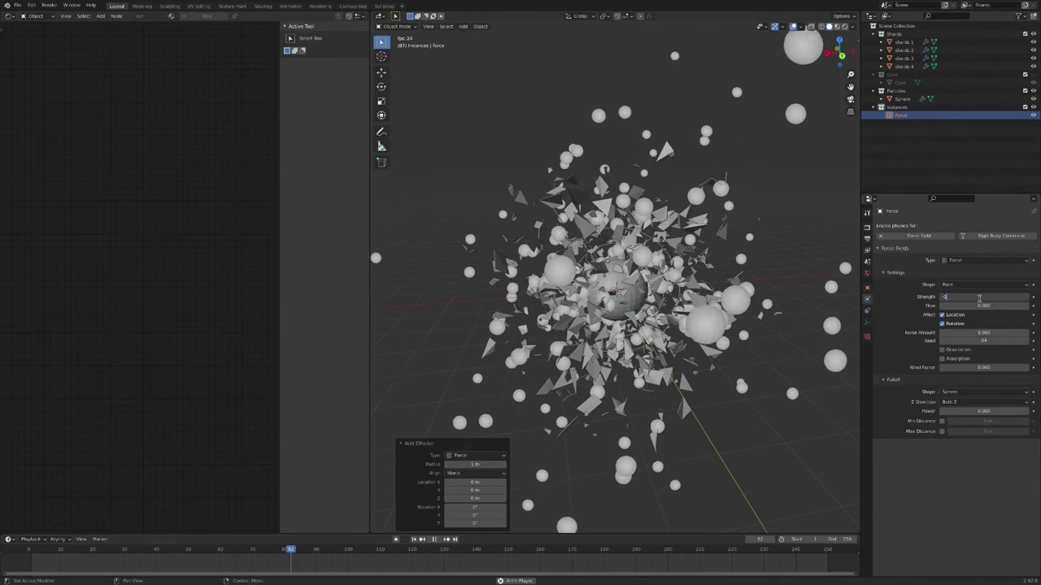
- Reselect the particle emitter sphere, delete its existing bake and rebake the cache with the force field acting
click(903, 65)
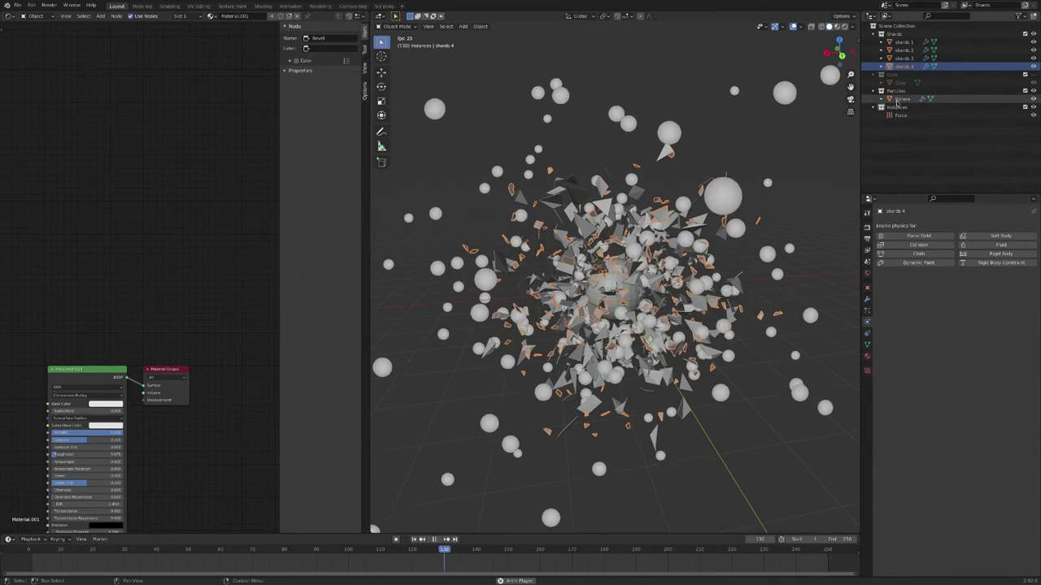
click(901, 98)
click(867, 309)
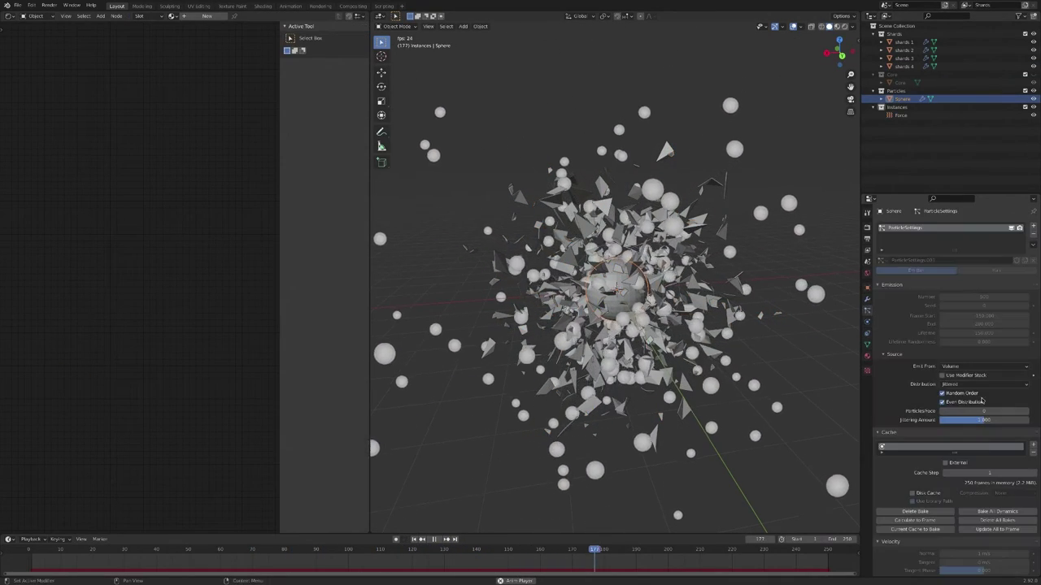
click(905, 512)
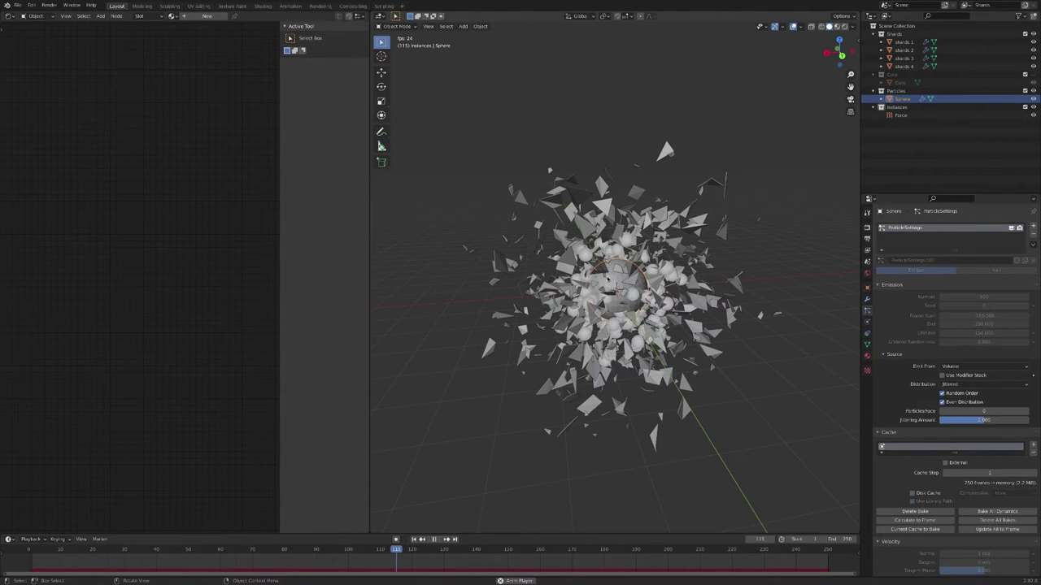
- Delete the bake, increase the particles' velocity Randomize value, rebake the cache and examine the particle motion from another angle
click(915, 511)
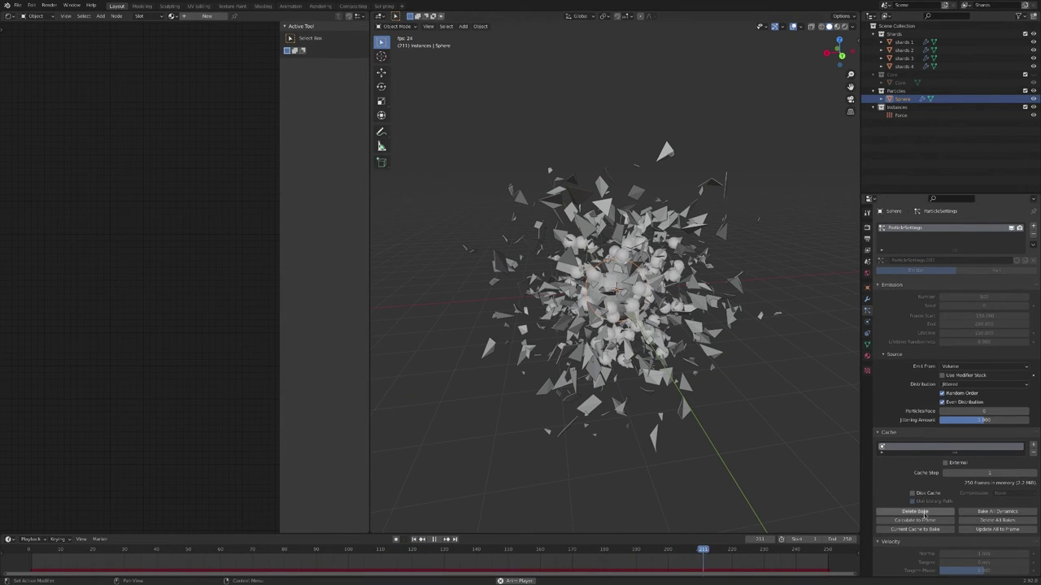
scroll(904, 468, down, 5)
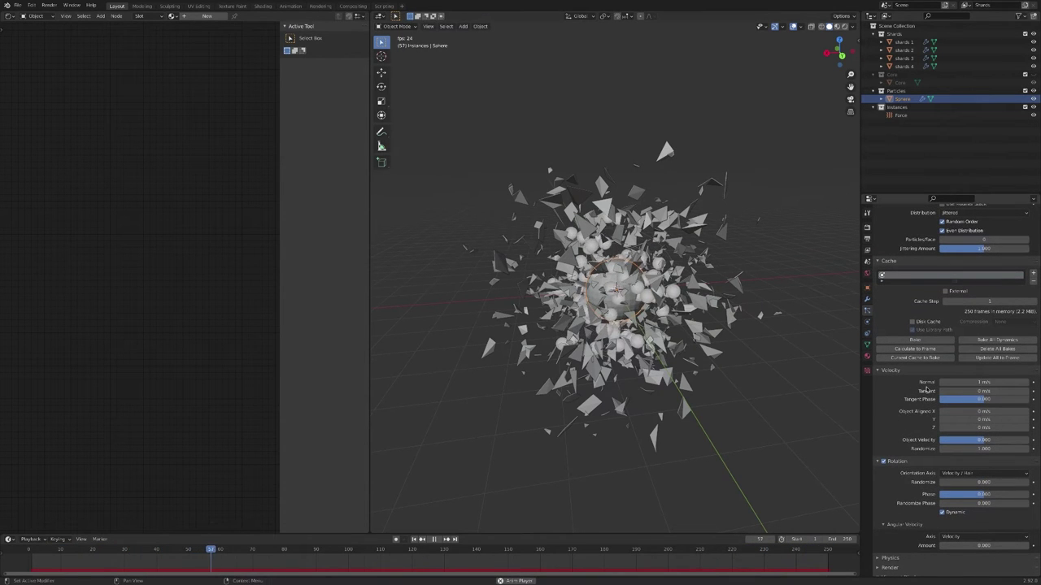
click(983, 449)
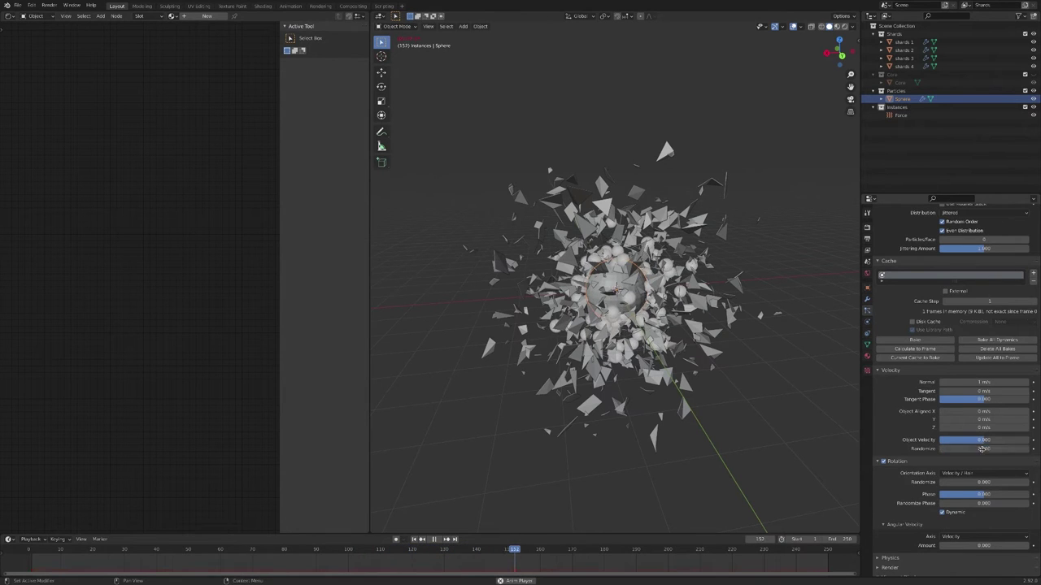
click(913, 340)
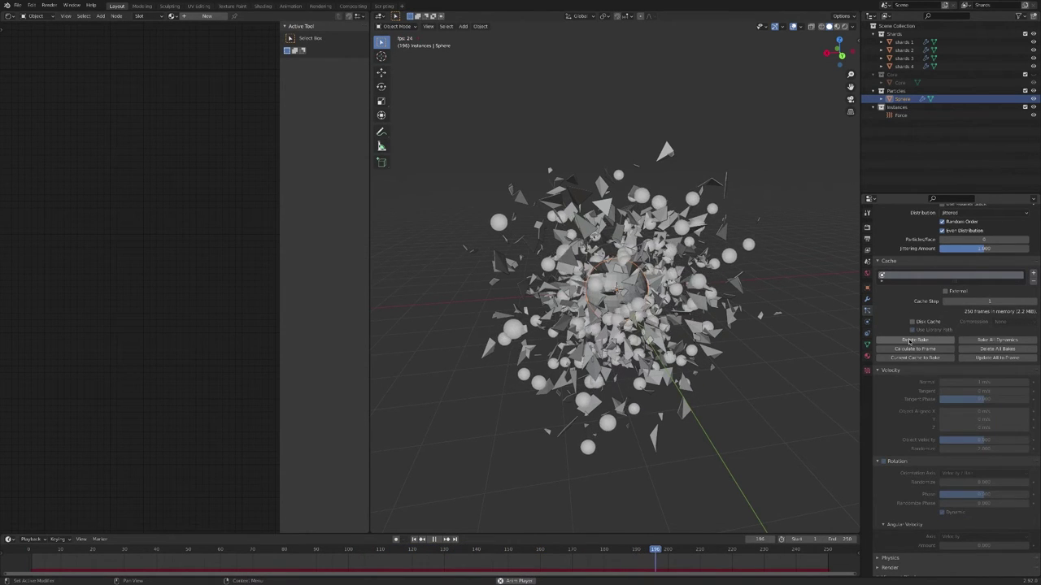
middle_drag(805, 344, 636, 294)
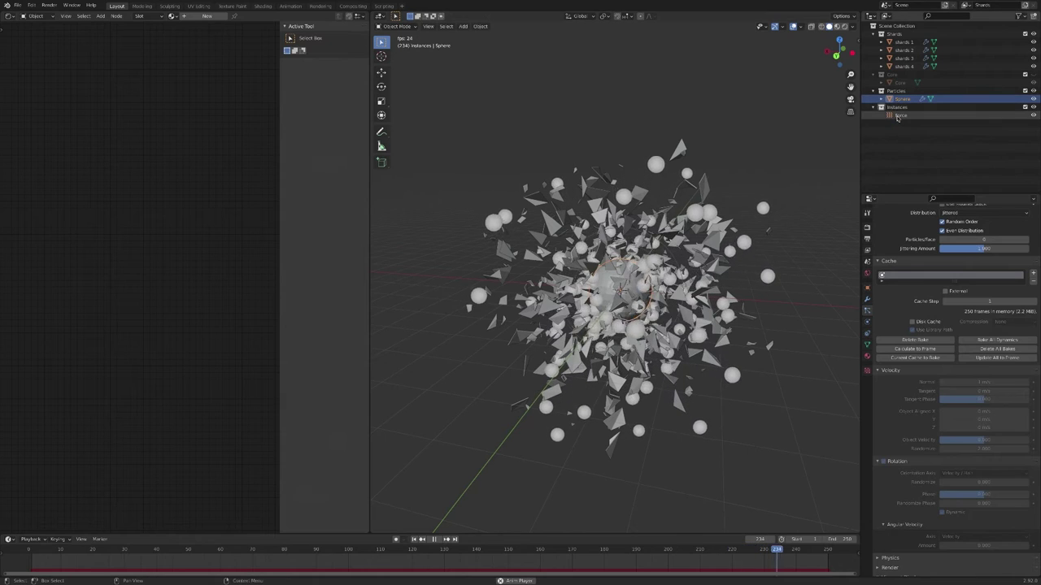
- Move the Force field into the Particles collection and add a mesh circle with 6 vertices to the Instances collection
drag(900, 117, 898, 90)
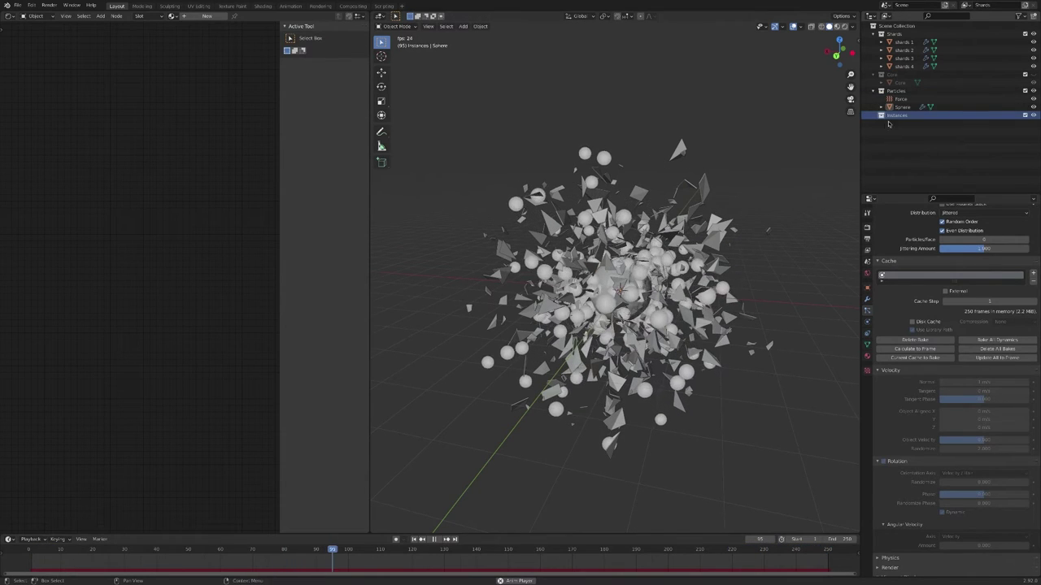
key(shift+a)
mouse_move(715, 63)
click(774, 83)
click(474, 438)
text(4)
key(Return)
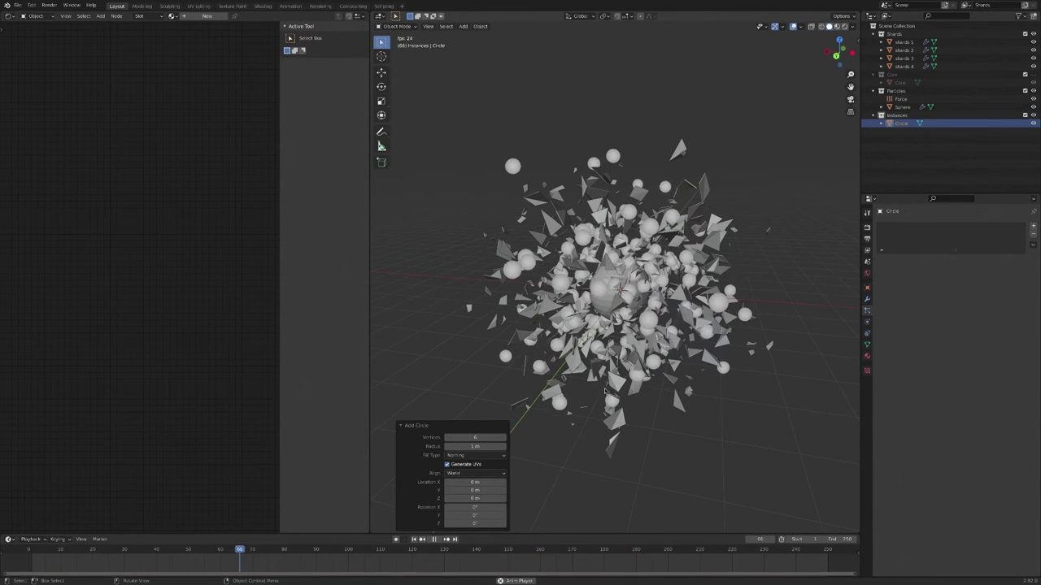
- Extrude the circle about 5.9 m upward along Z and merge the extruded vertices at their centre to form a spike
key(Tab)
key(e)
key(z)
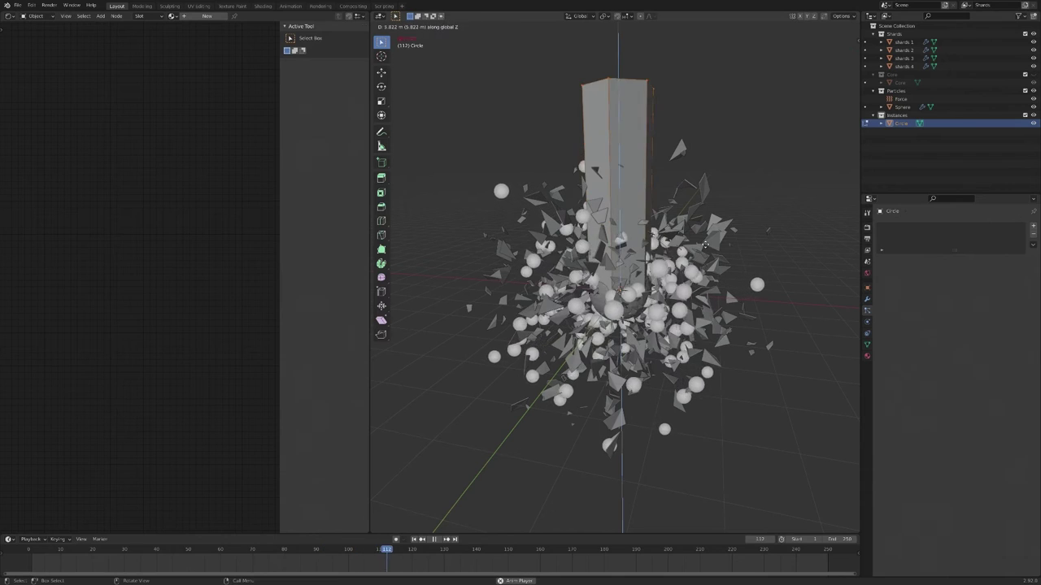
click(704, 250)
key(m)
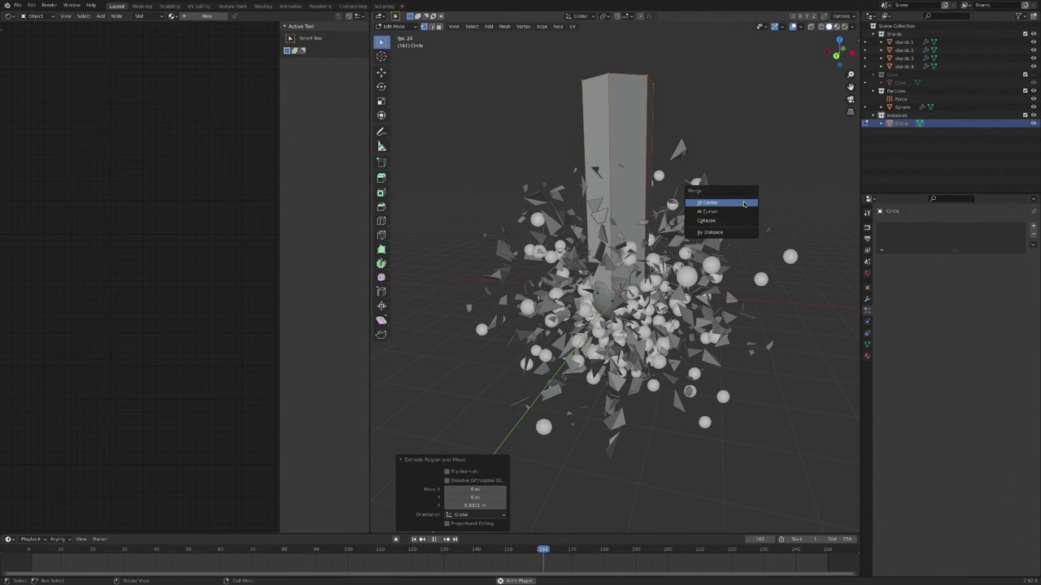
click(742, 203)
key(Tab)
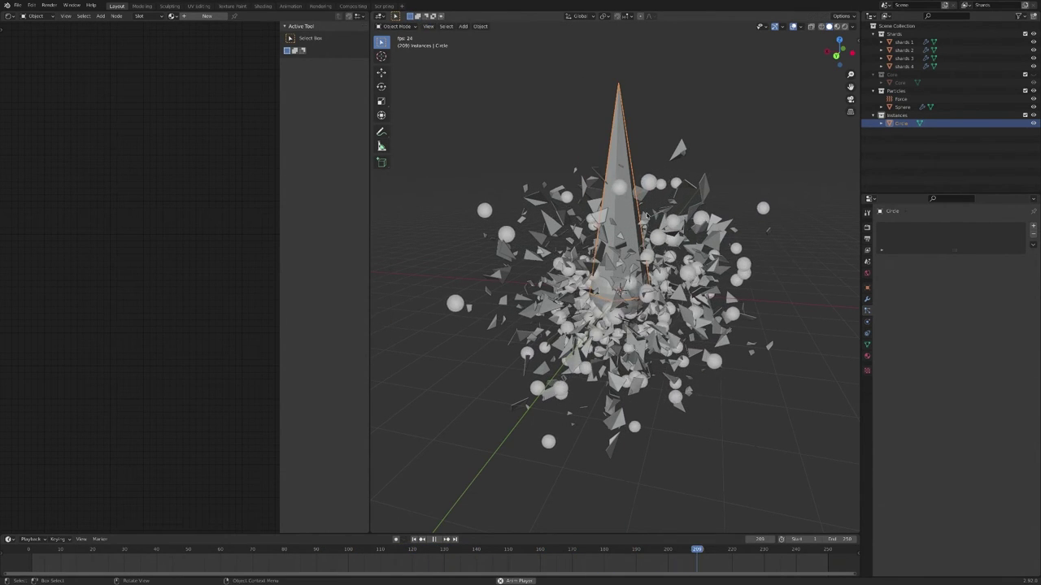
- Thin the spike's mesh by scaling it to about 0.4 in X and Y, keeping its Z length
key(Tab)
key(s)
key(shift+z)
click(657, 221)
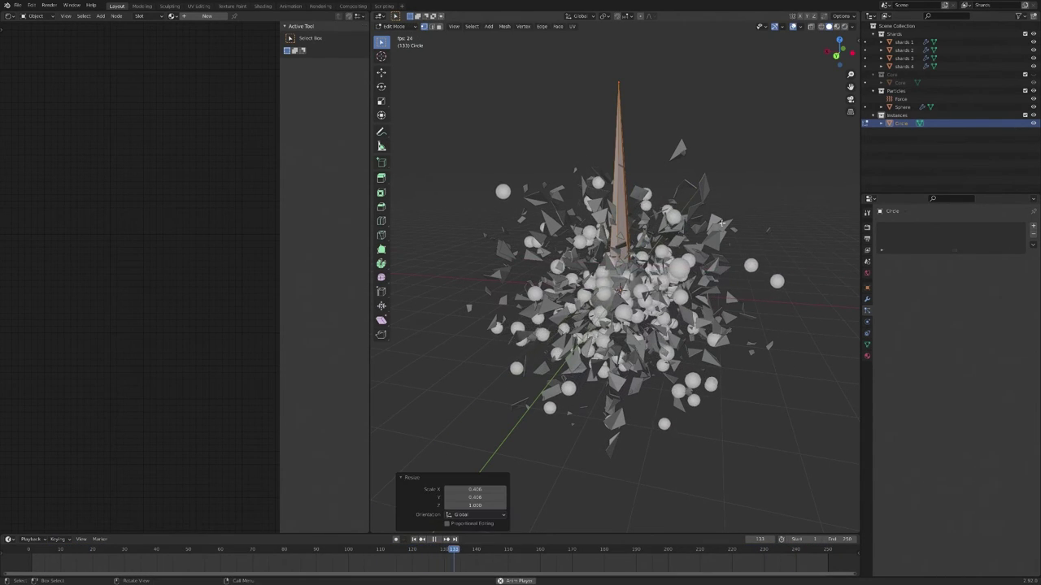
key(Tab)
middle_drag(627, 225, 612, 247)
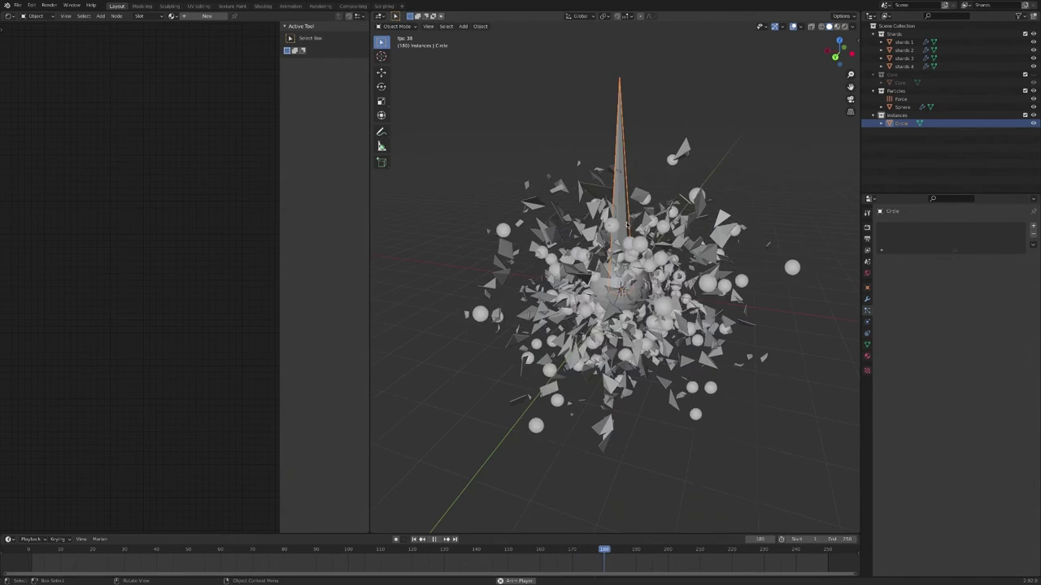
- Rename the spike object as "shard particle" and hide the Instances collection in the viewport
double_click(897, 123)
text(shard partic)
key(Return)
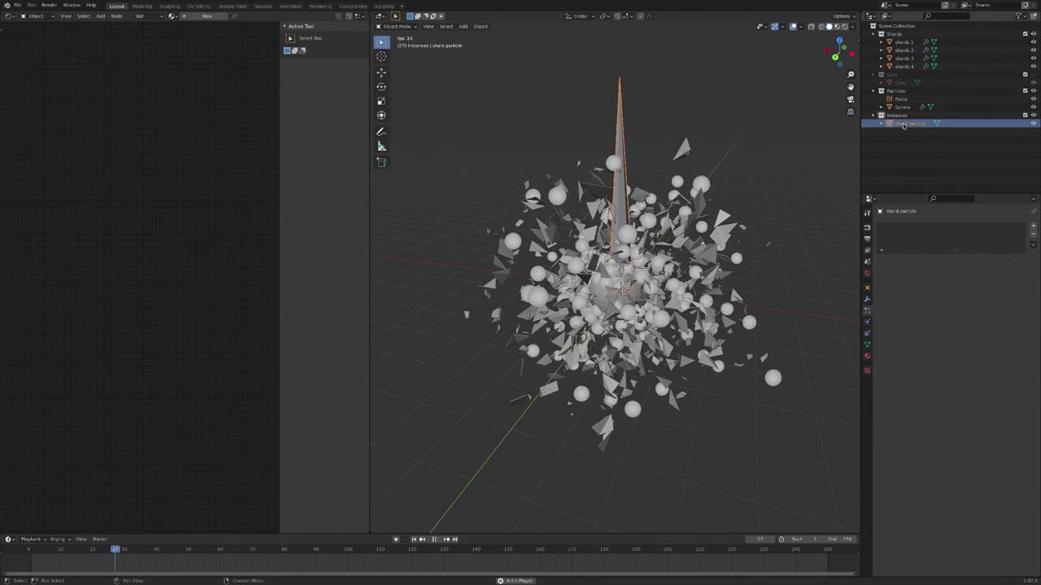
click(1032, 121)
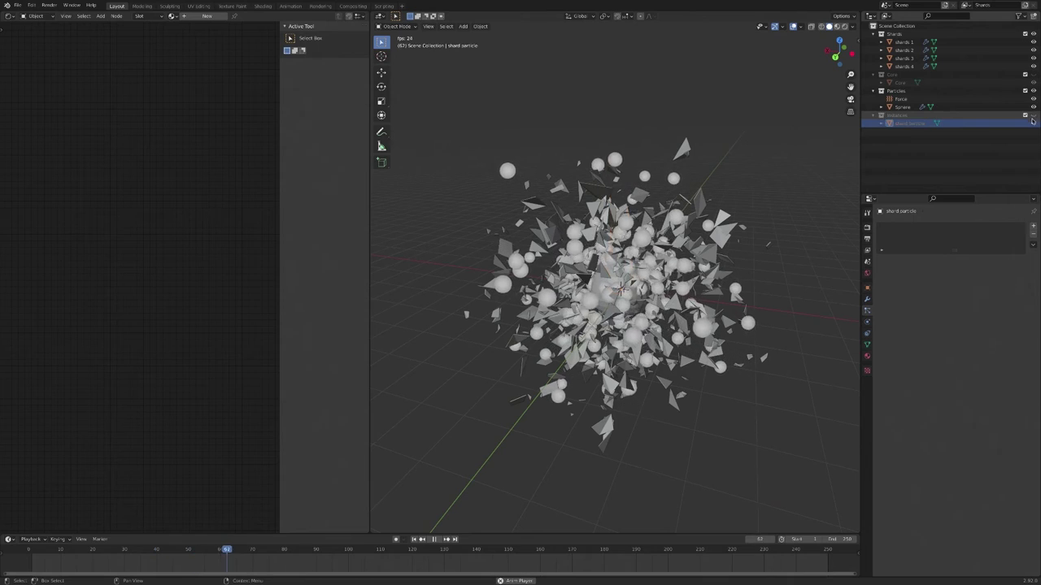
- Render the emitter sphere's particles as Object, with shard particle as the instance object
click(901, 107)
scroll(883, 358, down, 15)
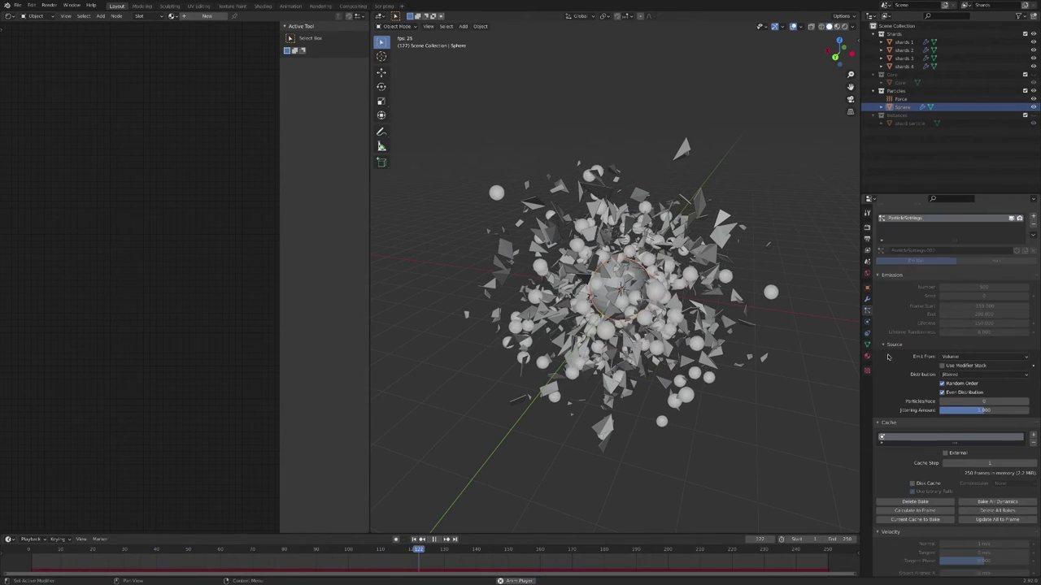
click(889, 377)
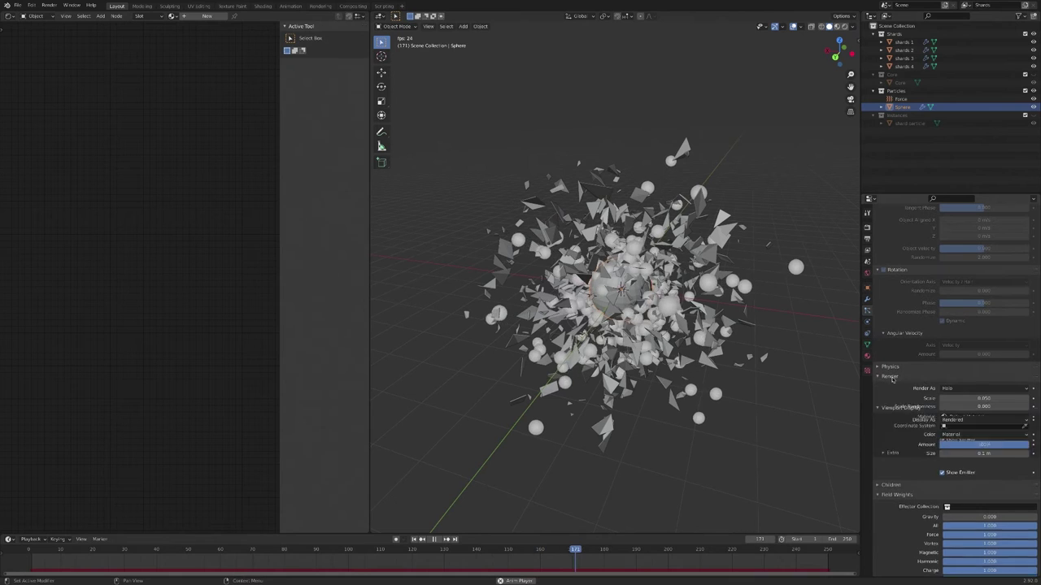
click(964, 389)
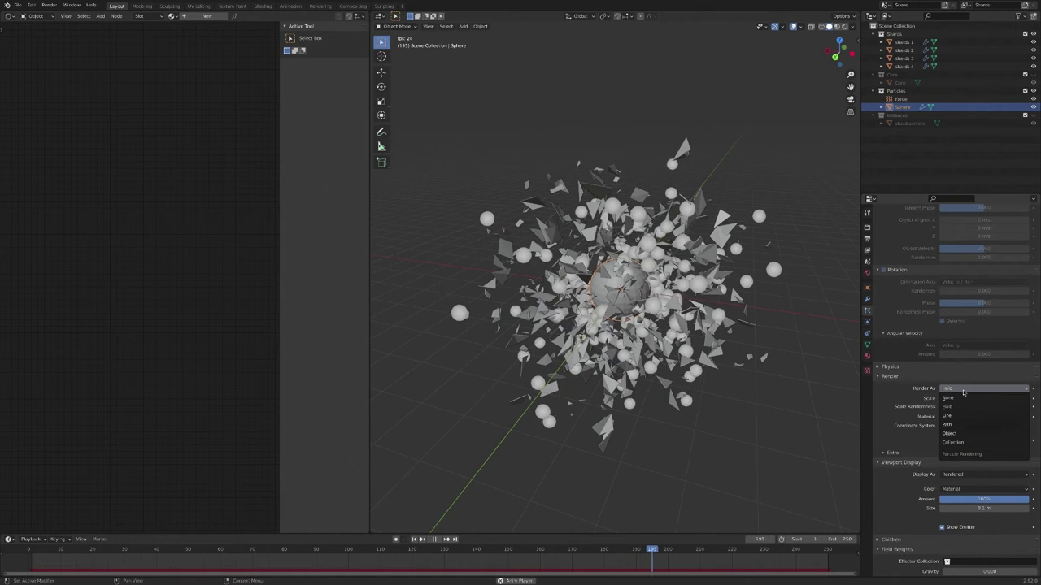
click(976, 434)
click(965, 448)
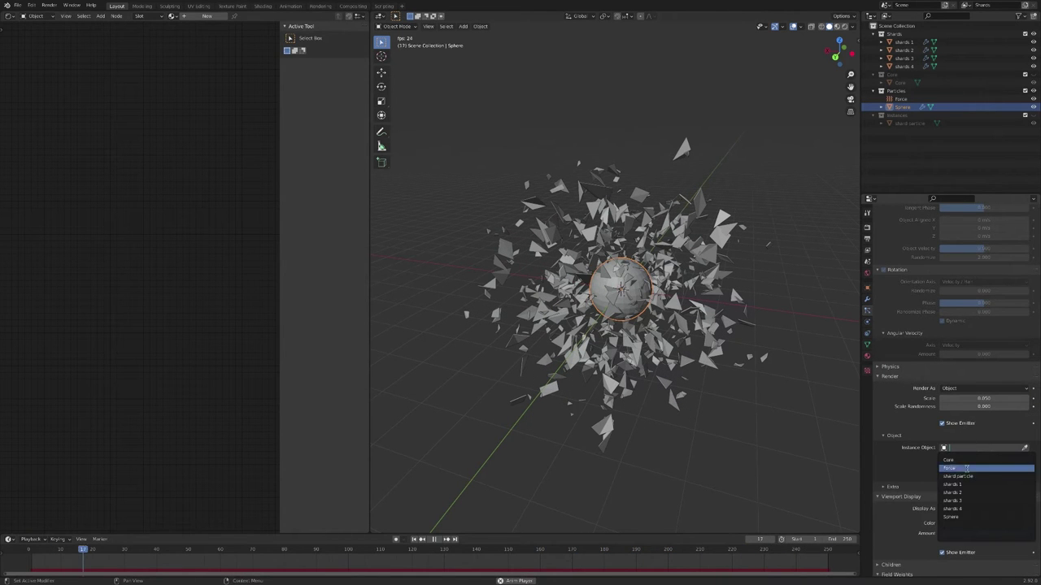
click(972, 476)
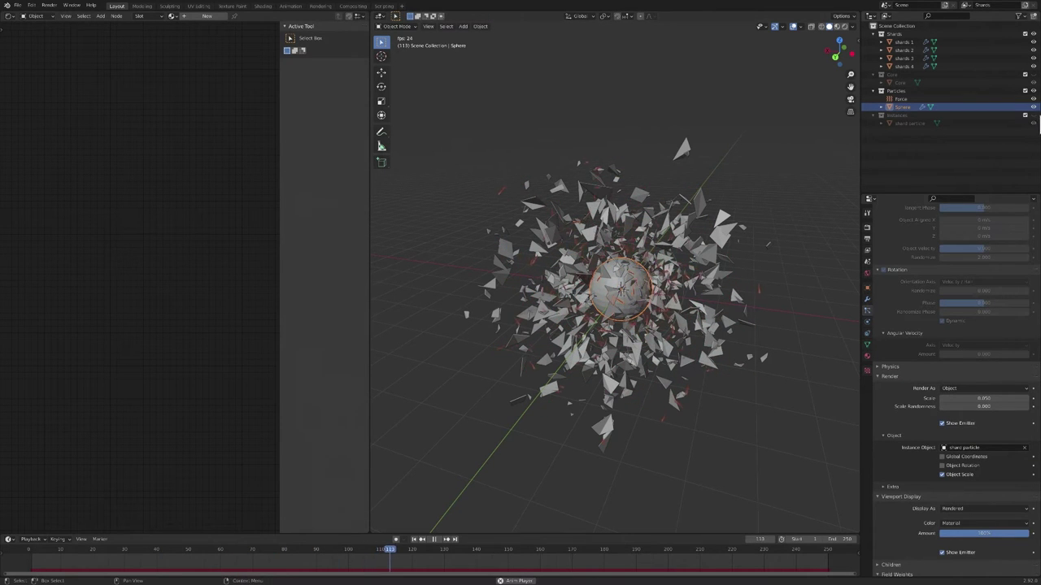
- Show the Instances collection and rotate the shard particle's mesh -90° about X around the 3D Cursor
click(1024, 115)
click(898, 124)
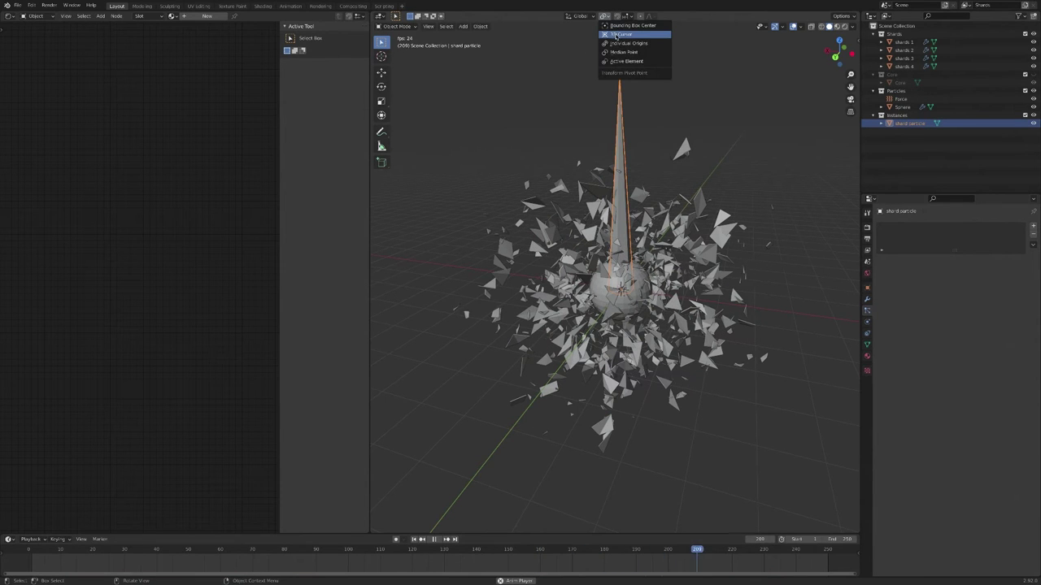
click(613, 33)
key(Tab)
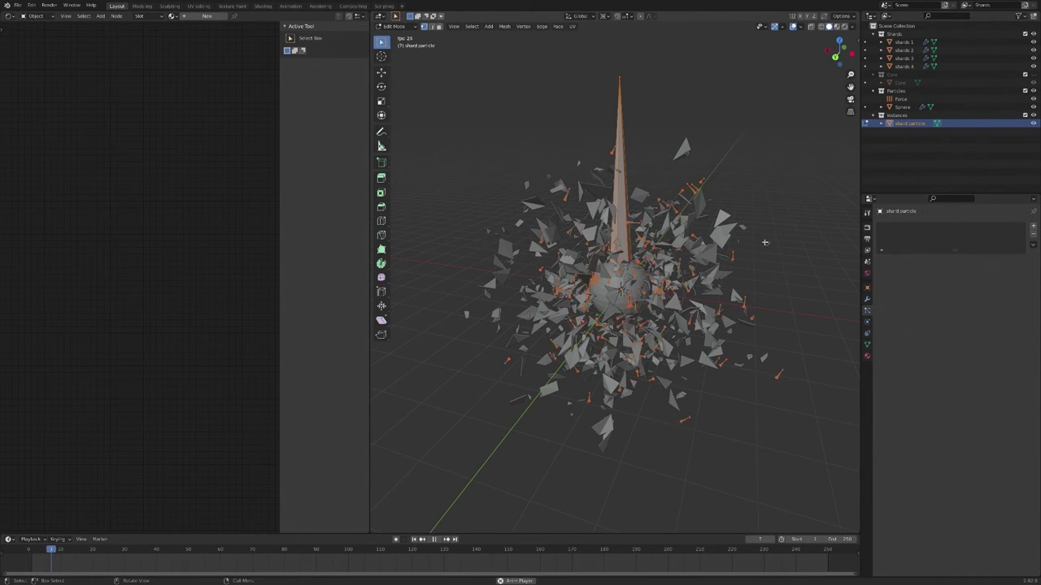
key(r)
key(x)
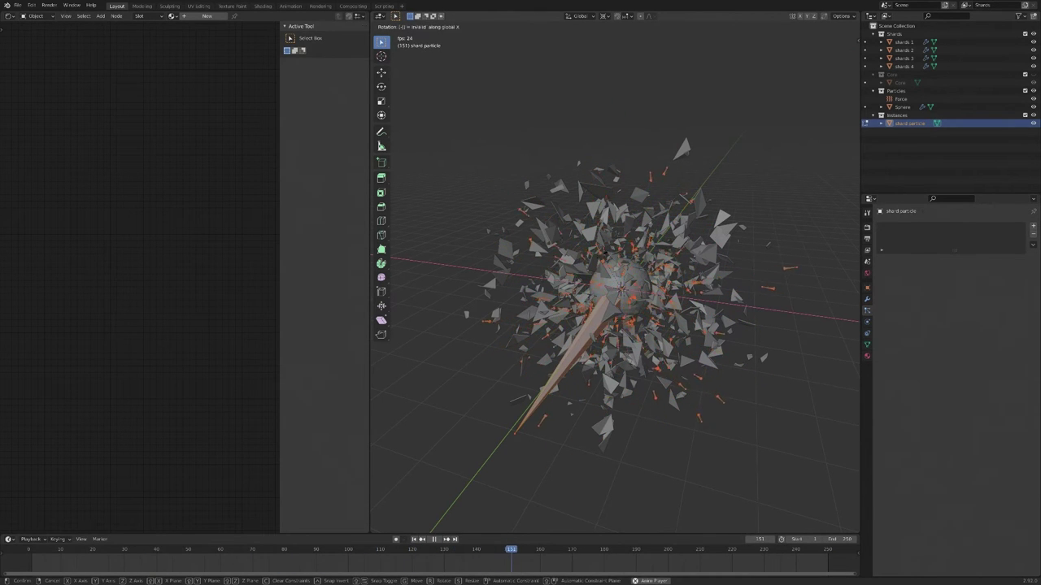
ctrl+click(695, 263)
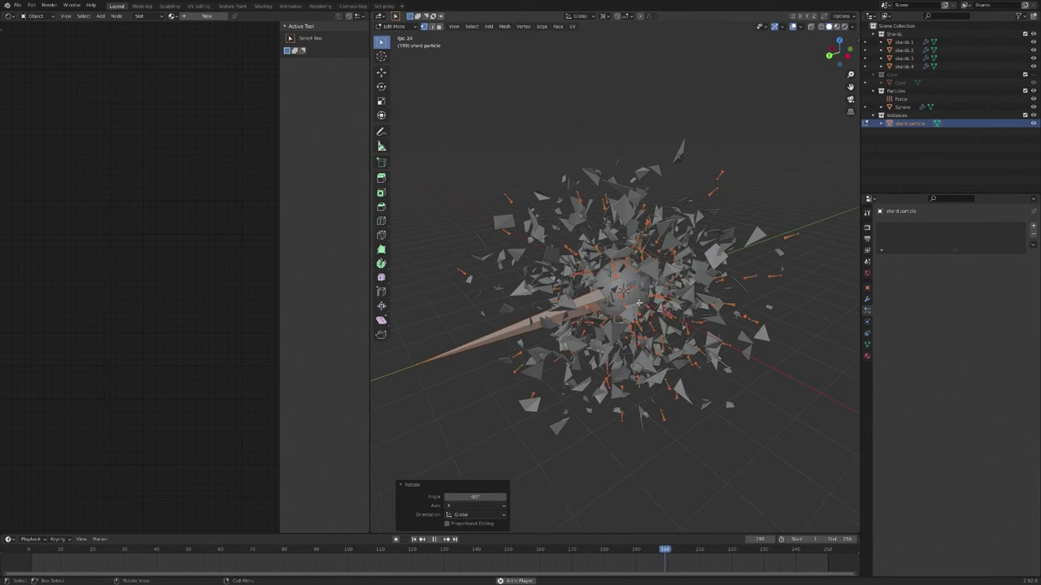
- Move the shard particle's mesh about -1.75 m along Y to centre it nearer its origin, and hide the Instances collection
key(g)
key(y)
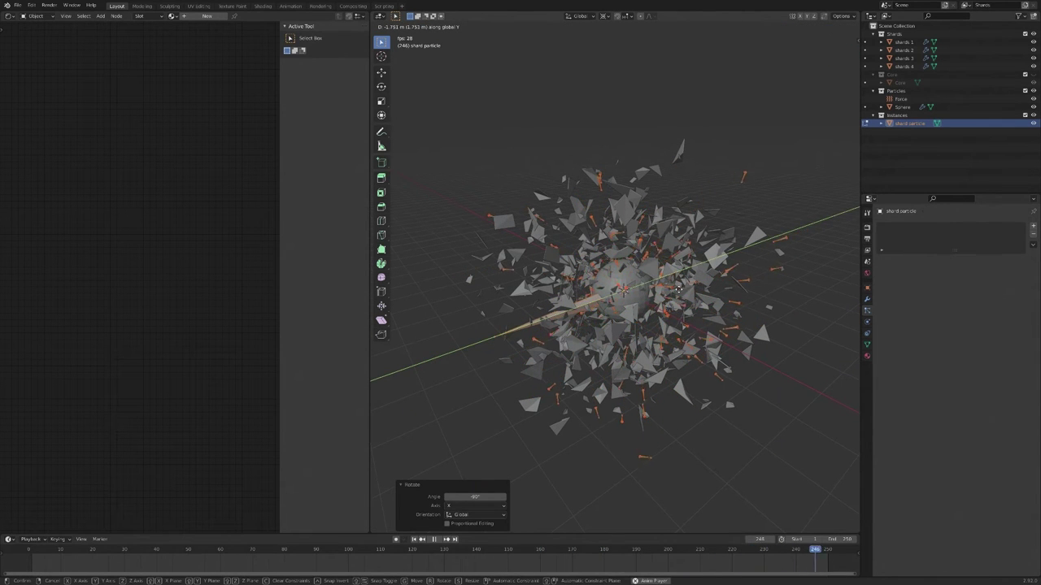
key(Return)
key(Tab)
click(1035, 122)
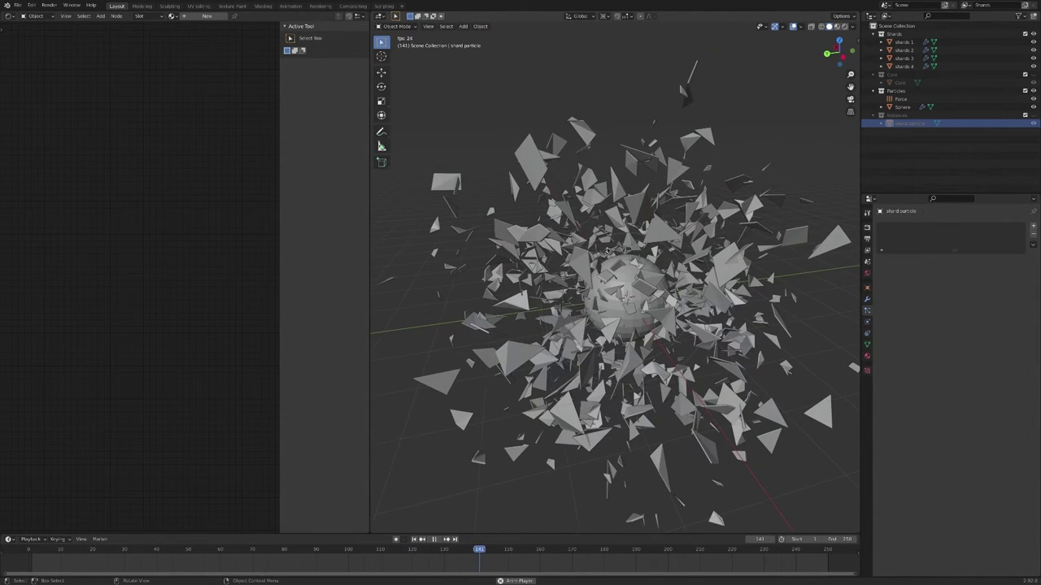
- Set the emitter sphere's particle render scale to 0.03 and its scale randomness to about 0.59
click(612, 270)
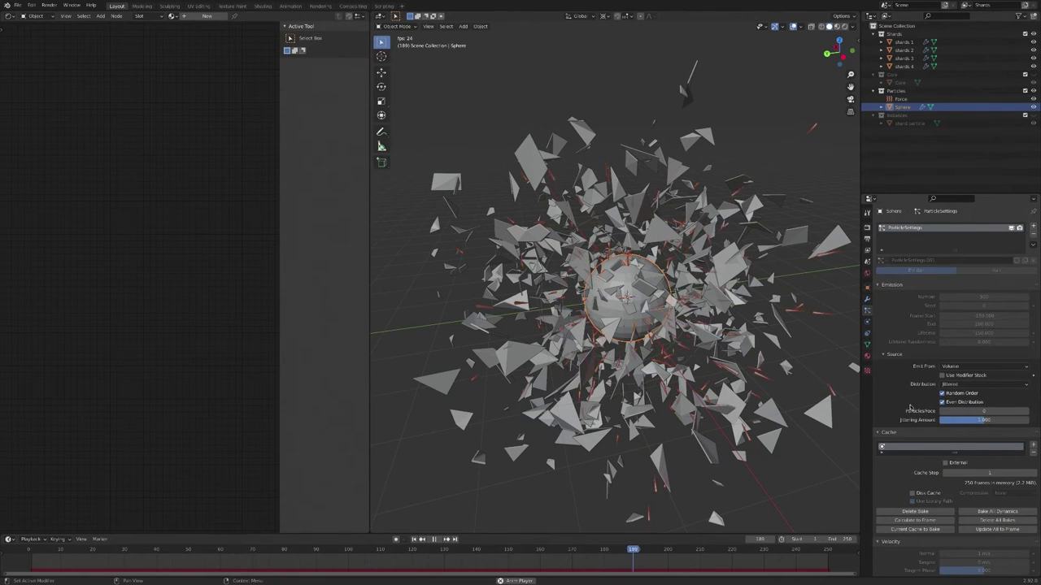
scroll(942, 431, down, 9)
scroll(899, 437, down, 3)
click(991, 398)
text(0.03)
key(Return)
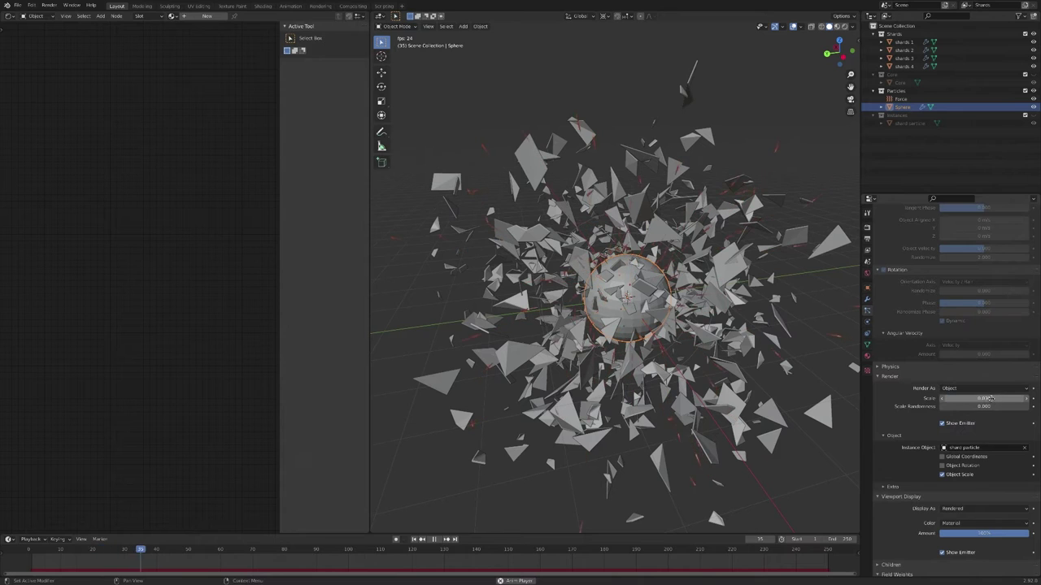
drag(976, 406, 1029, 406)
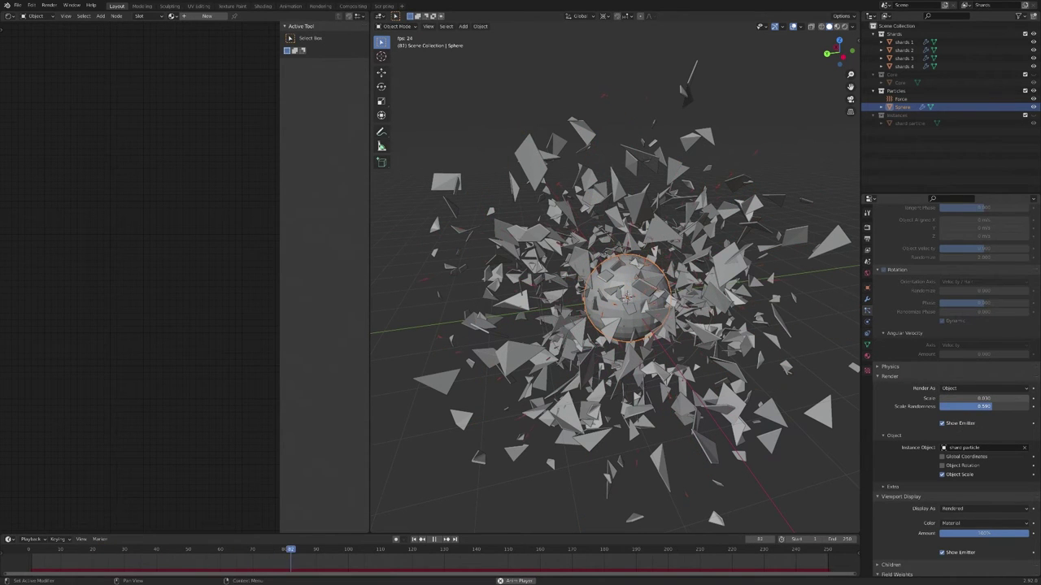
click(954, 150)
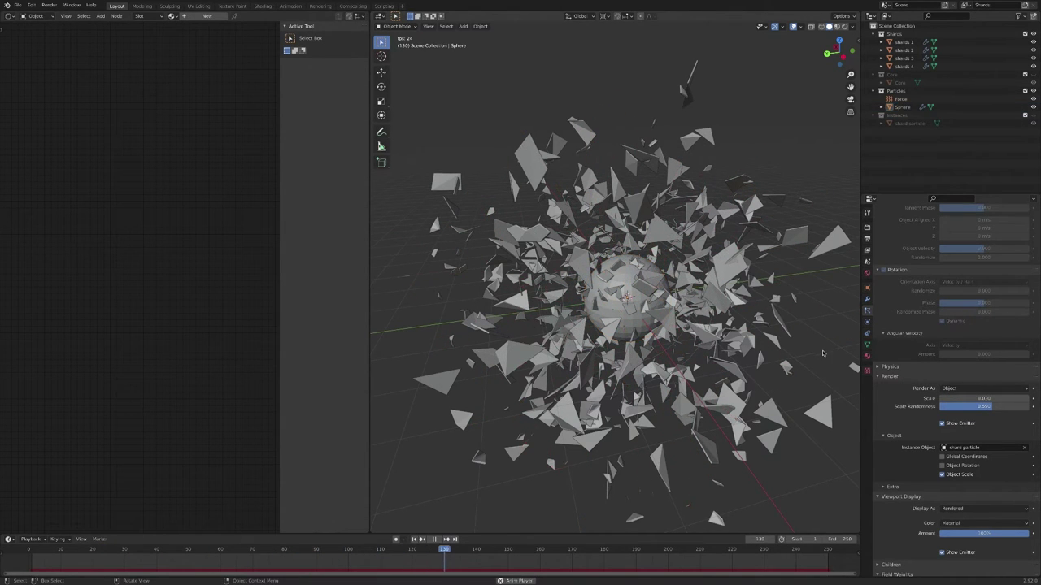
click(472, 310)
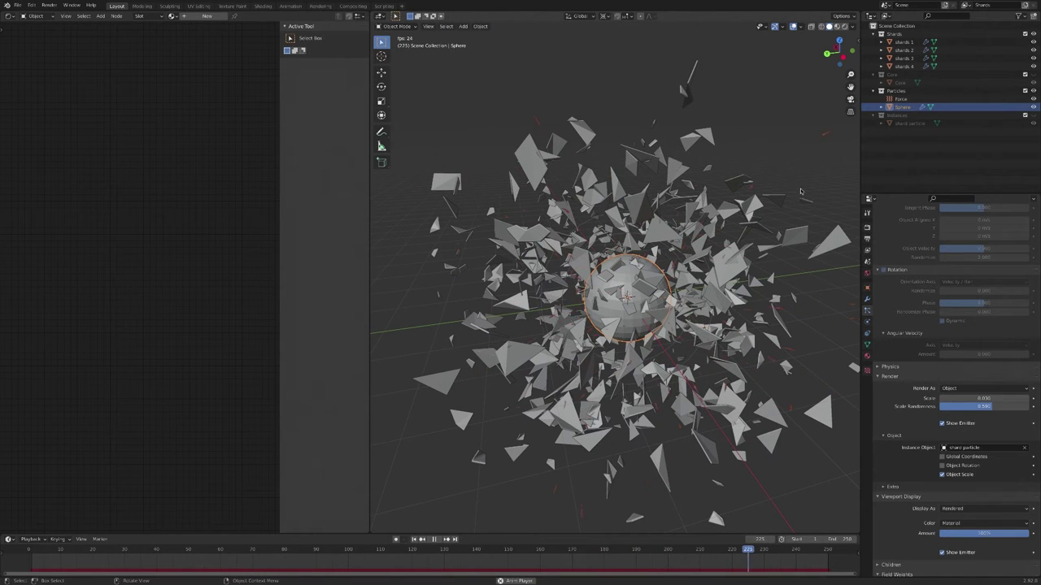
- Add a Turbulence force field to the Particles collection and rebake the emitter sphere's particle cache
click(896, 91)
key(shift+a)
mouse_move(591, 327)
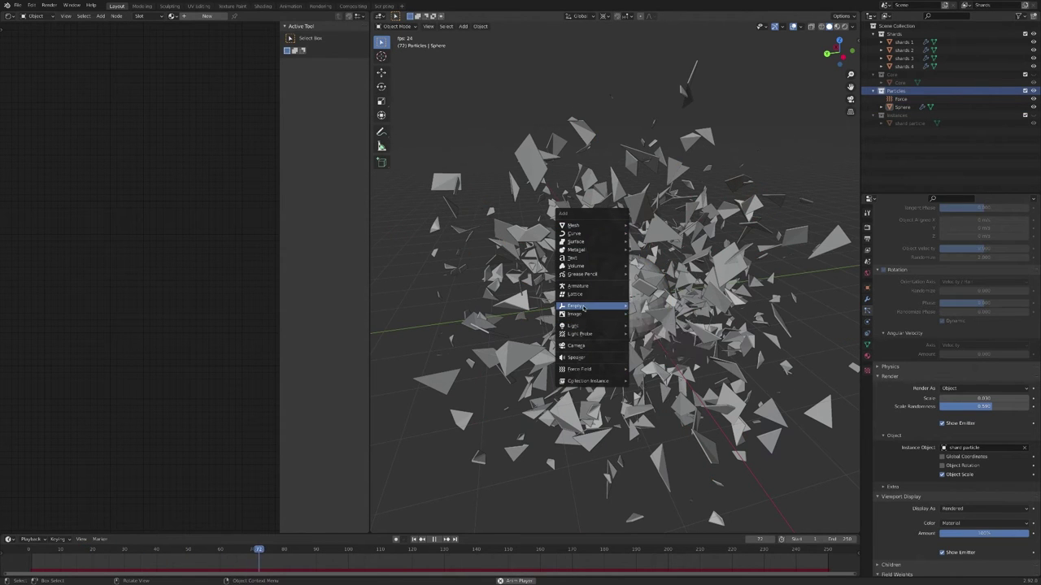
mouse_move(579, 369)
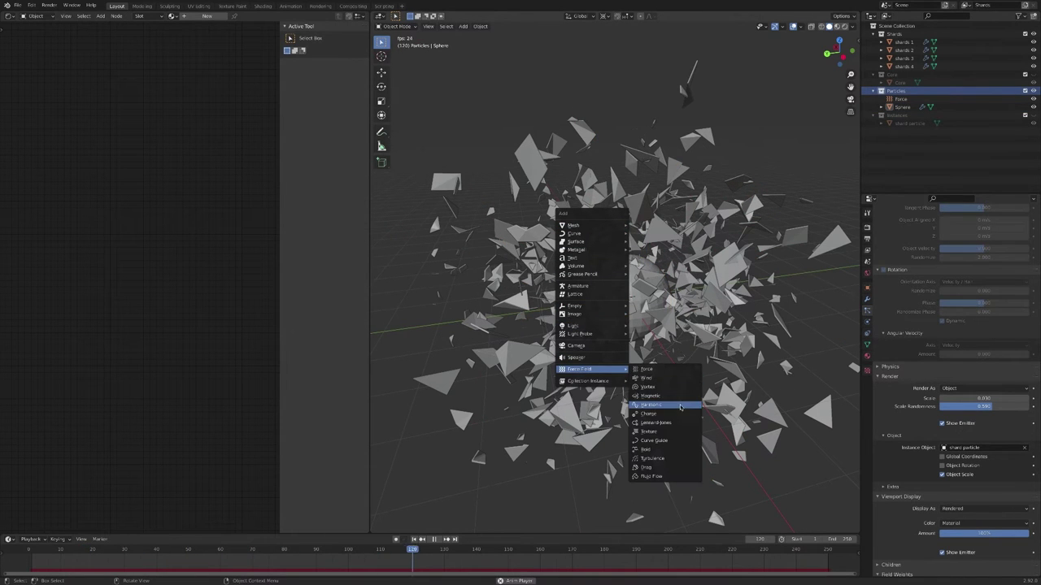
click(664, 459)
click(901, 107)
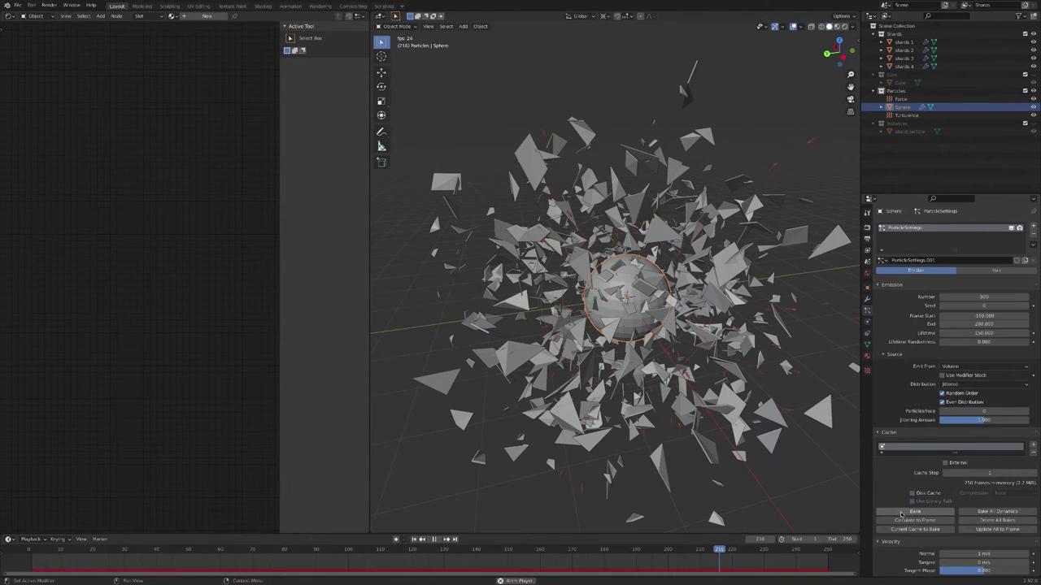
middle_drag(719, 455, 686, 414)
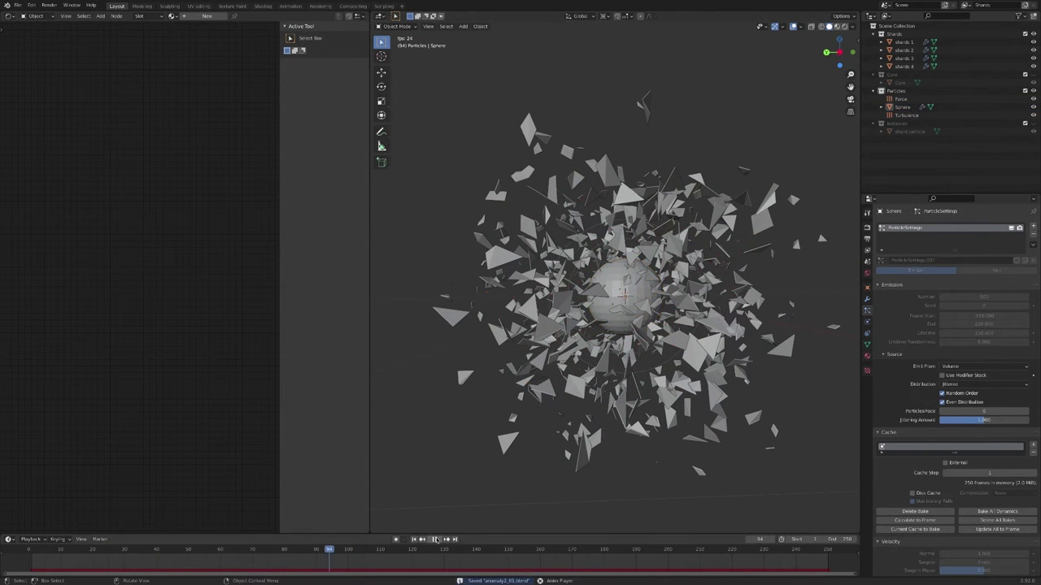
- Stop the animation playback, hide the Shards collection and show the Instances collection
click(434, 539)
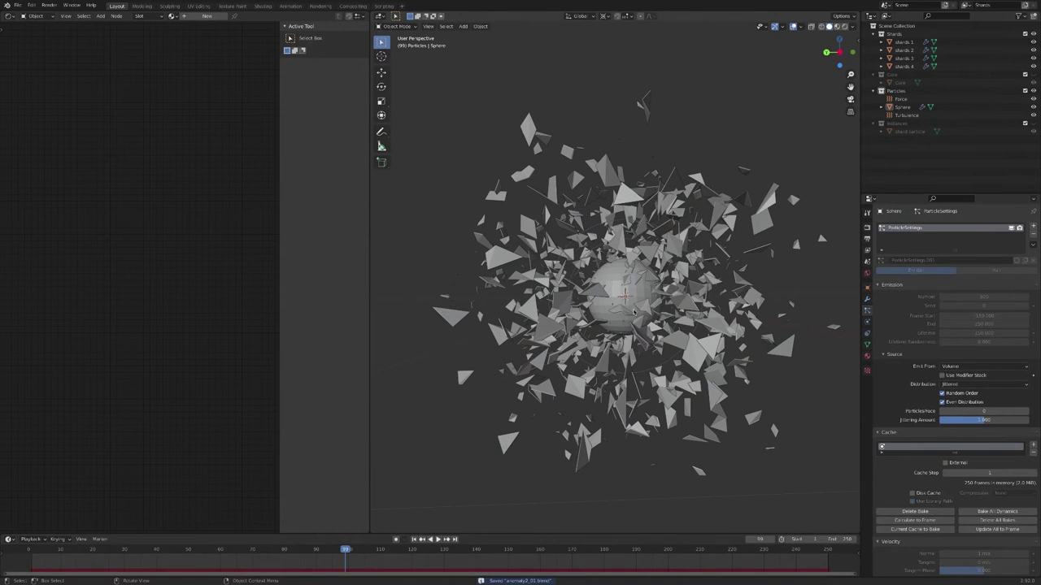
middle_drag(683, 194, 692, 378)
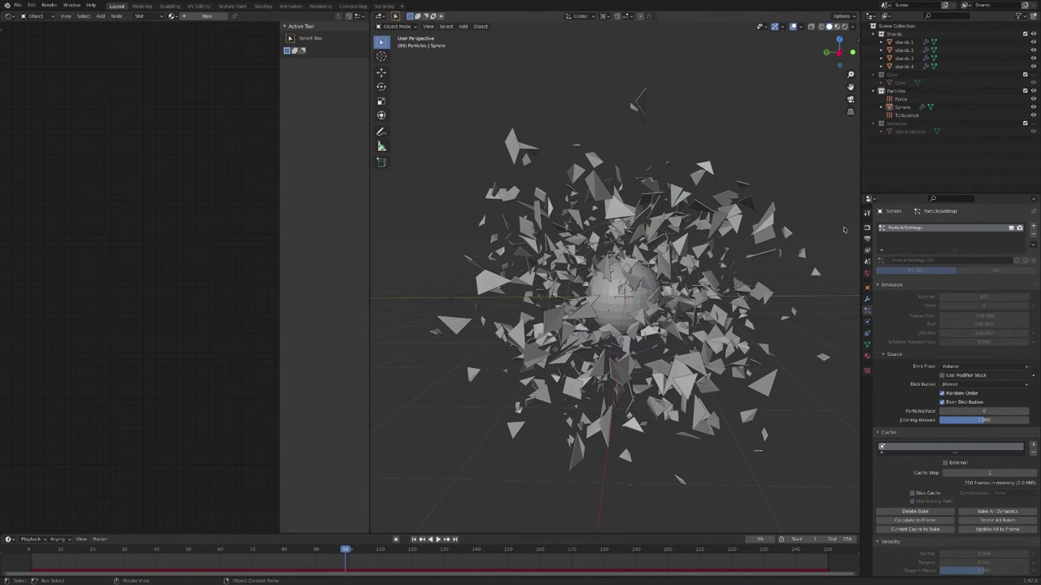
click(1033, 33)
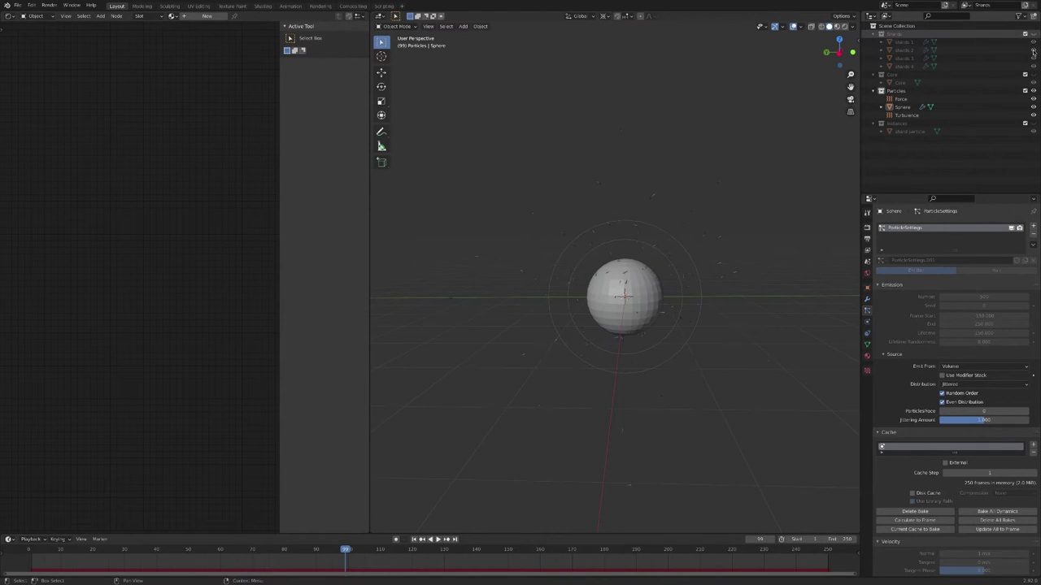
click(1033, 122)
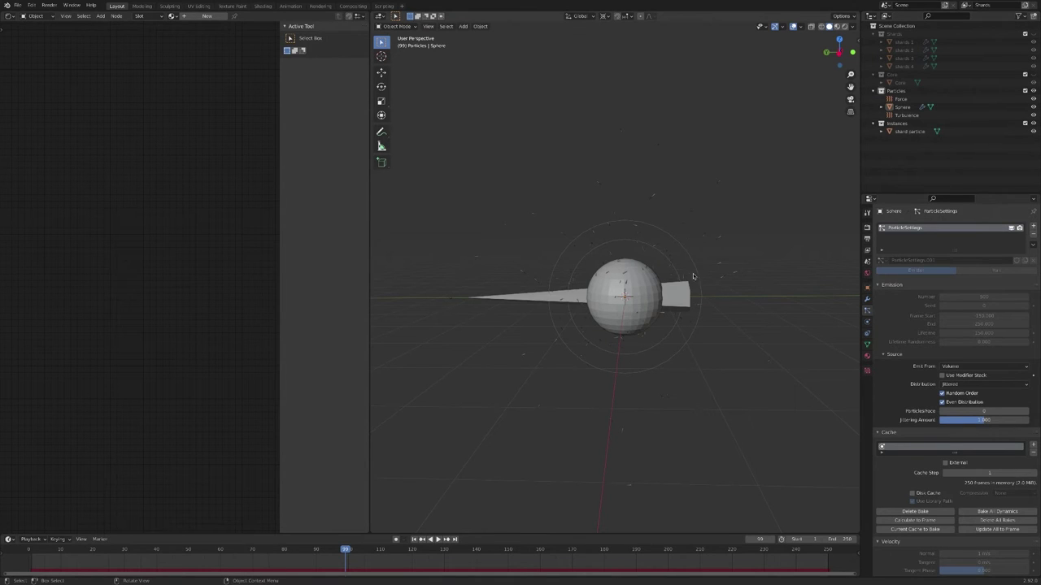
- Turn off Show Emitter in the emitter sphere's particle render settings
click(657, 290)
scroll(899, 381, down, 15)
scroll(899, 380, up, 1)
scroll(898, 380, up, 2)
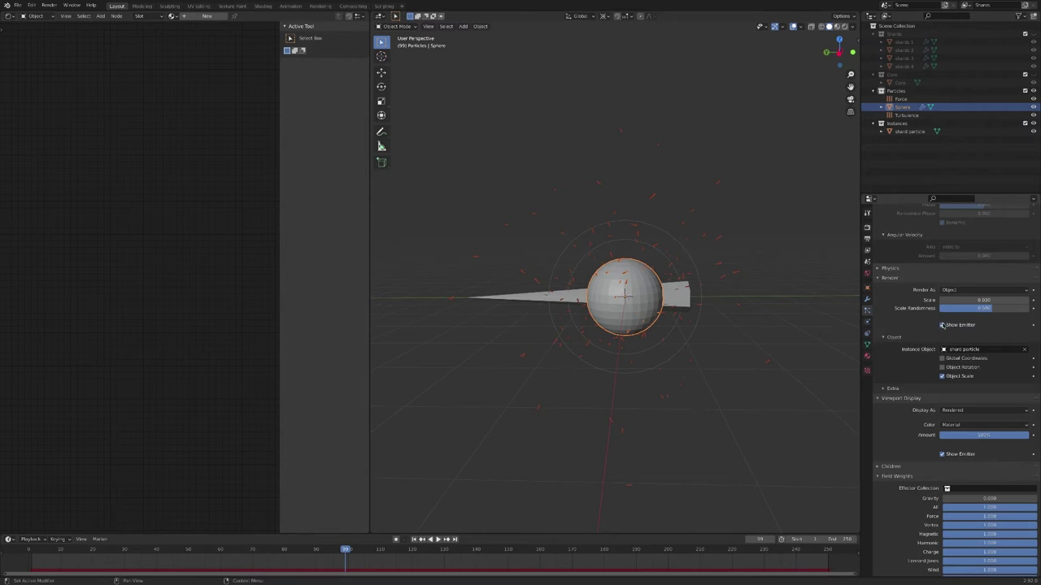
click(943, 325)
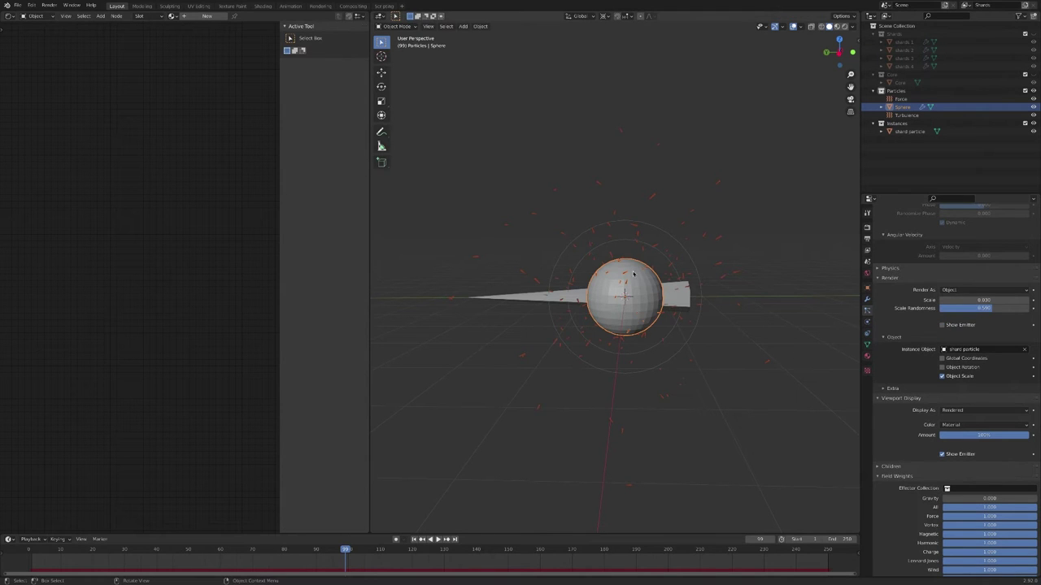
- Create a new material named Particle on the shard particle object
click(642, 307)
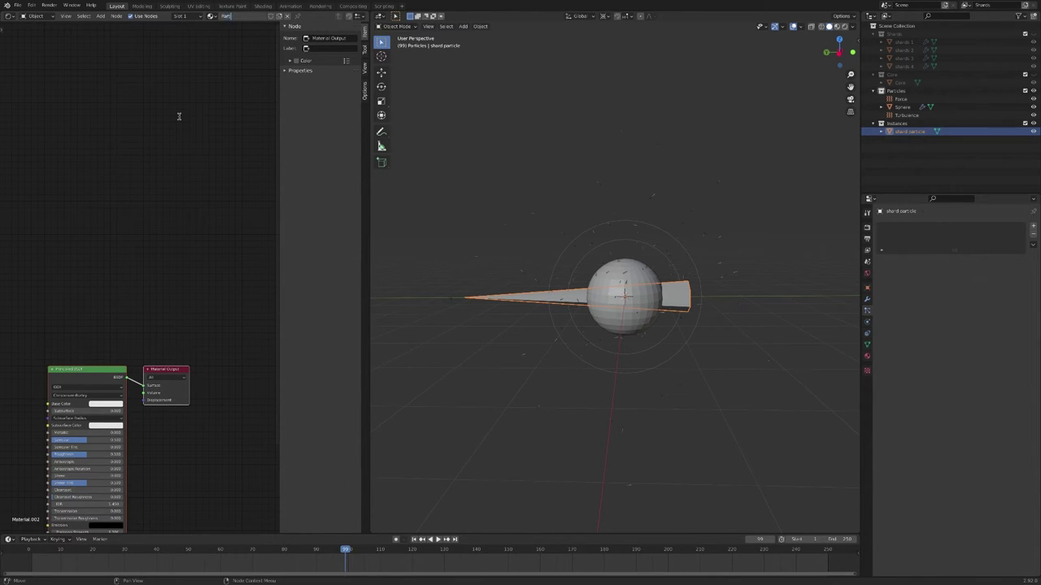
text(Particle)
key(Return)
drag(74, 372, 114, 301)
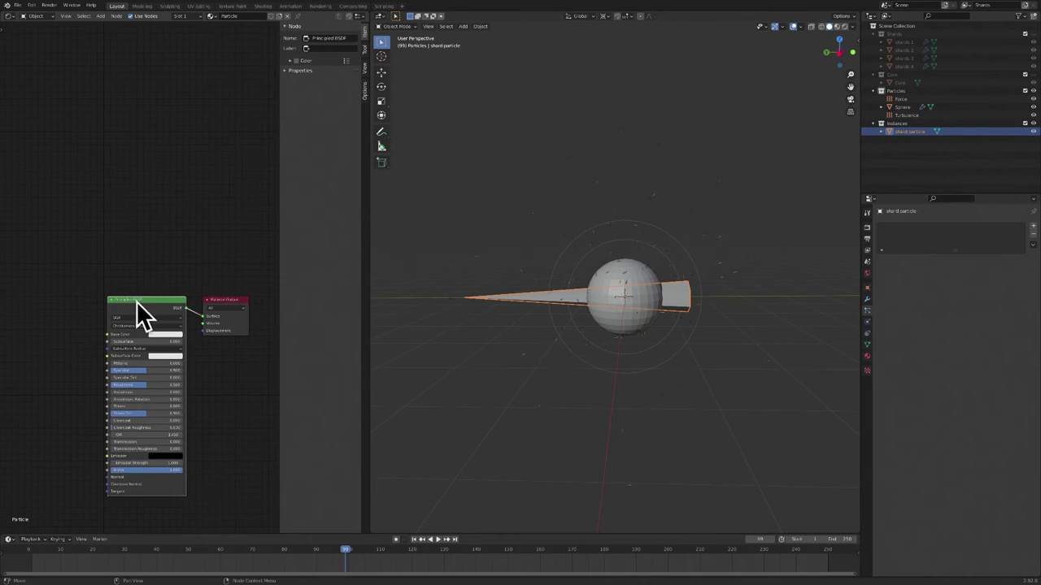
- Replace the Particle material's Principled BSDF with an Emission shader linked to the Material Output's Surface
key(x)
key(shift+a)
mouse_move(30, 338)
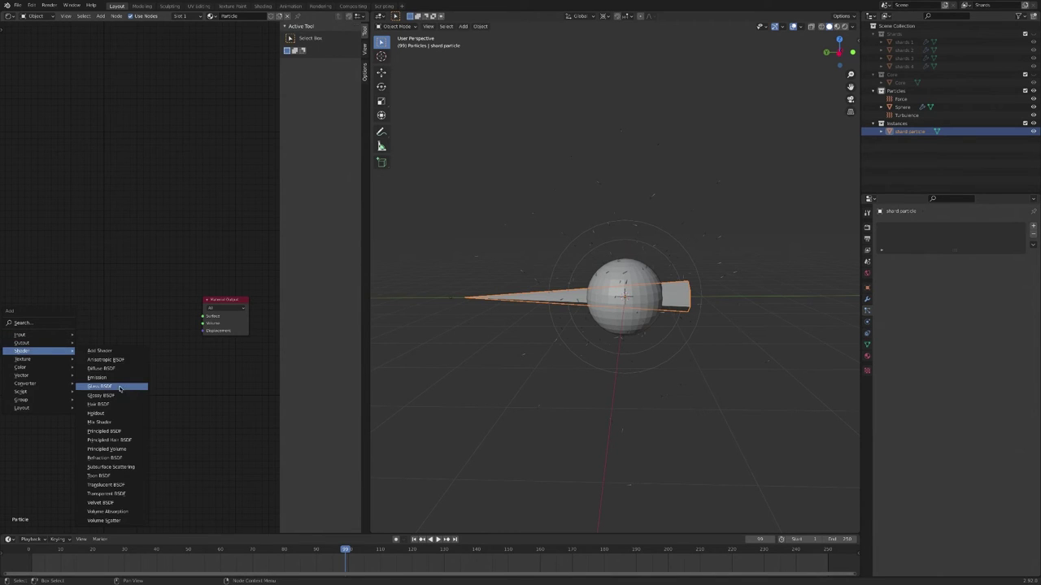
click(111, 388)
click(141, 328)
drag(161, 331, 107, 323)
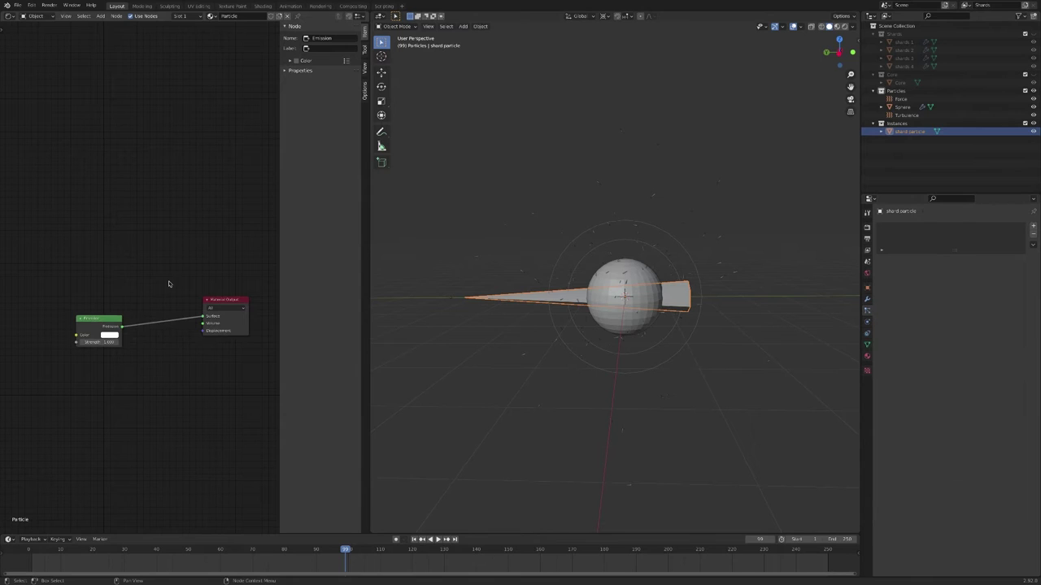
middle_drag(171, 281, 205, 301)
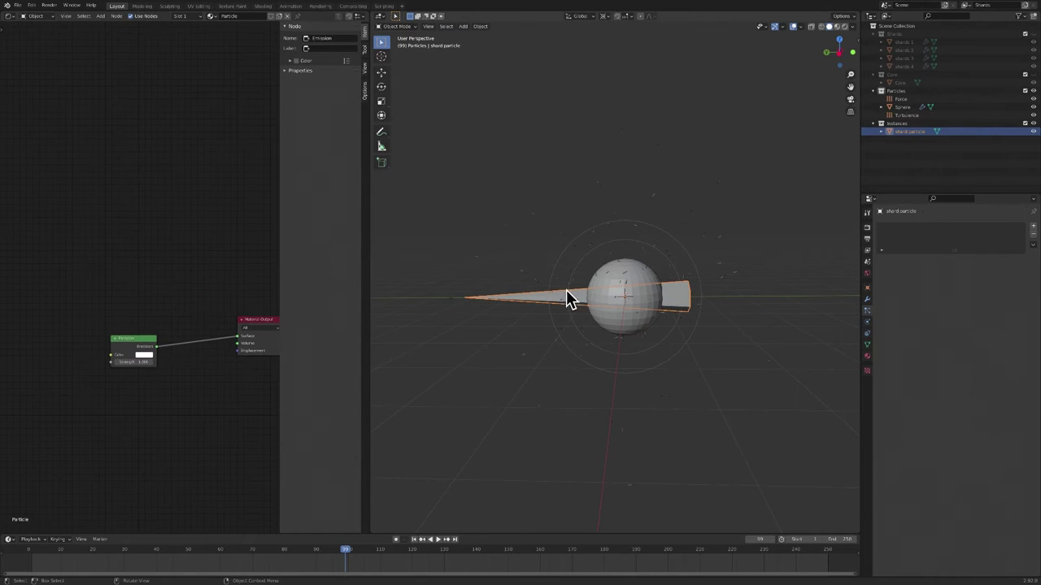
- Add a Particle Info node to the shard particle's material, above and beside the Emission node
click(527, 274)
scroll(572, 289, up, 2)
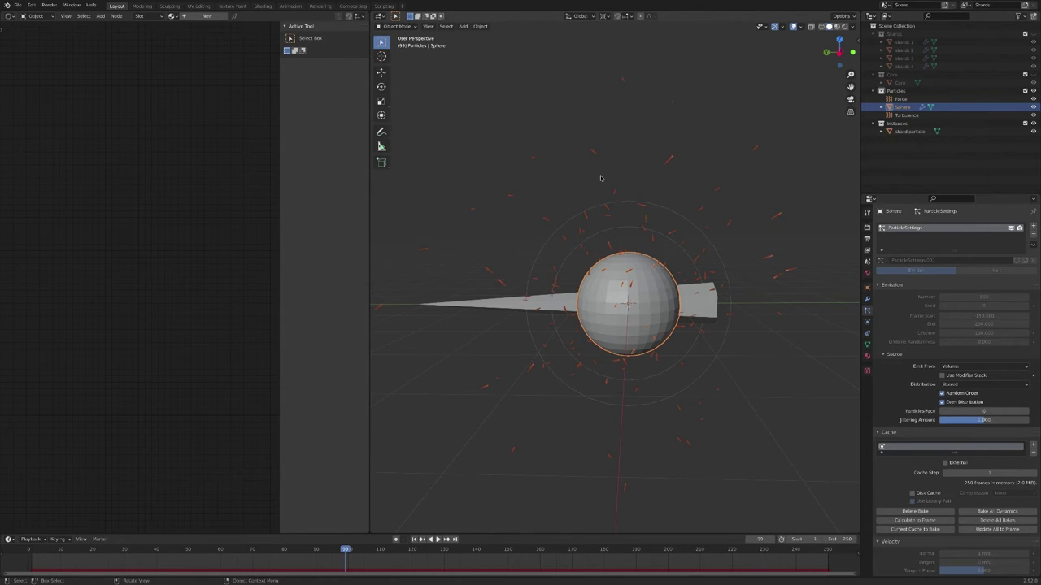
click(704, 304)
key(shift+a)
mouse_move(114, 213)
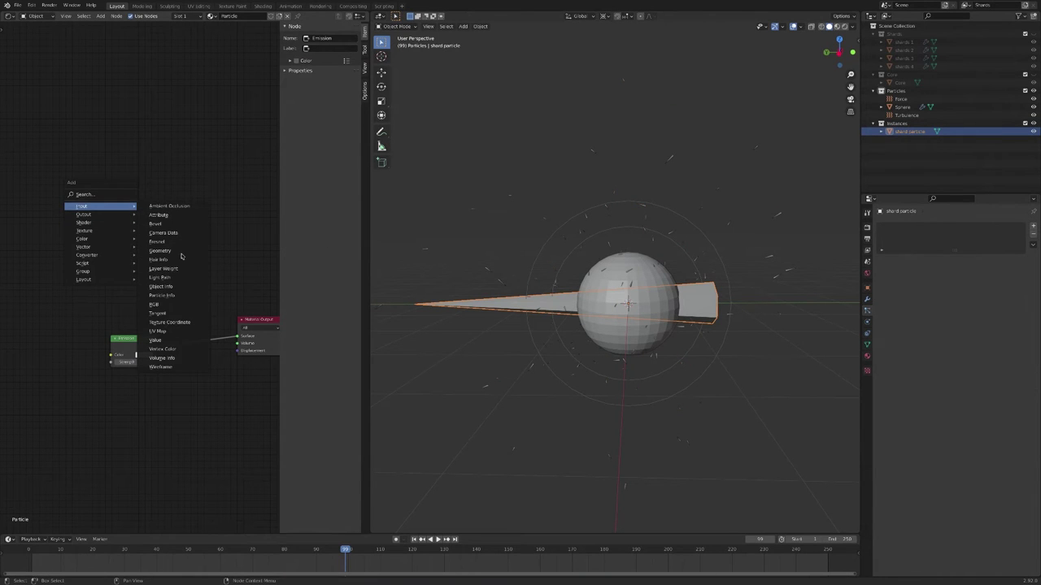
click(167, 296)
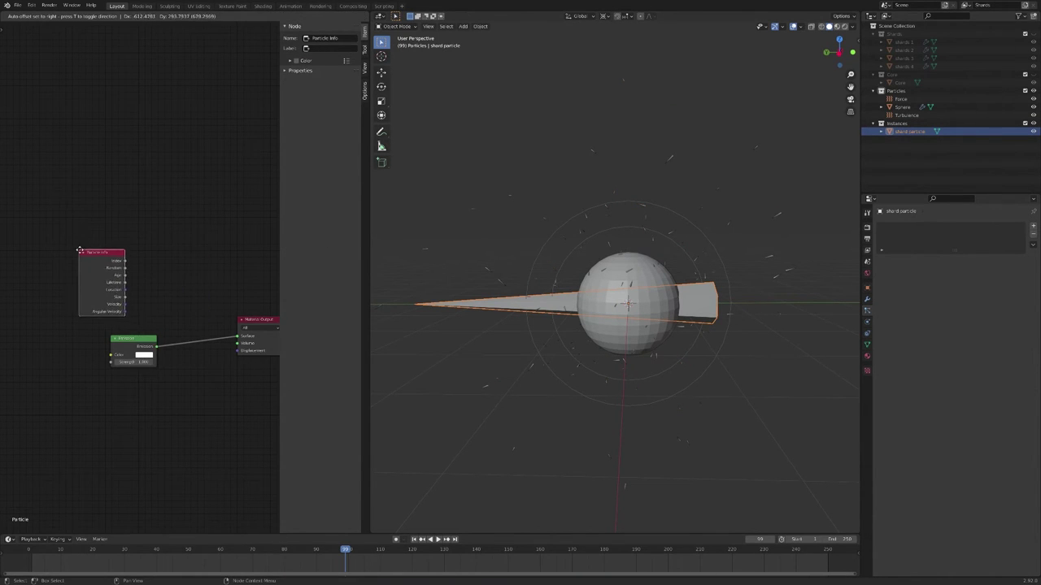
click(62, 248)
- Add a ColorRamp driven by Particle Info's Age output and link its Color to the Material Output's Surface
key(shift+a)
mouse_move(183, 301)
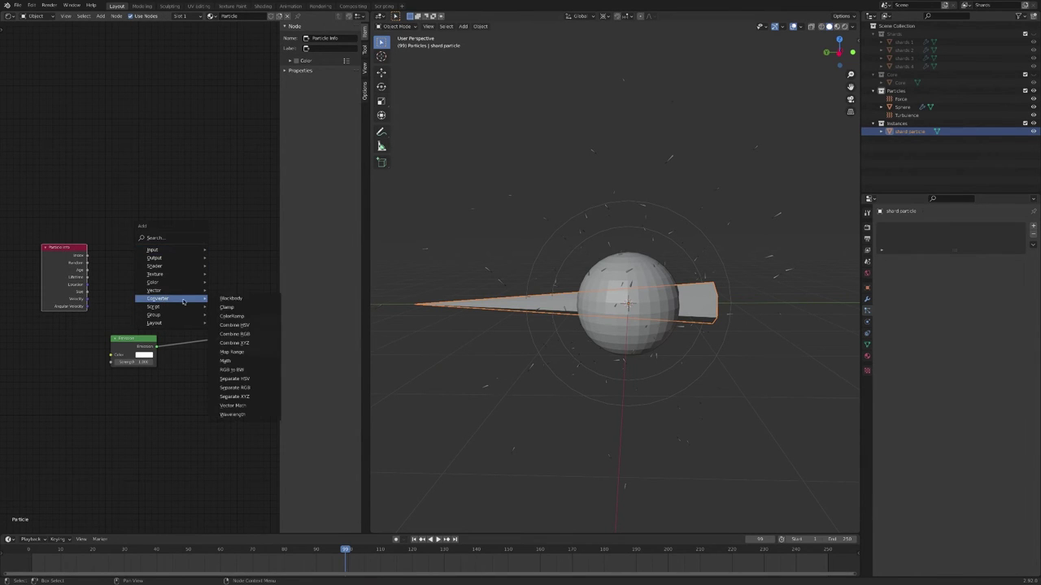
click(231, 315)
click(122, 247)
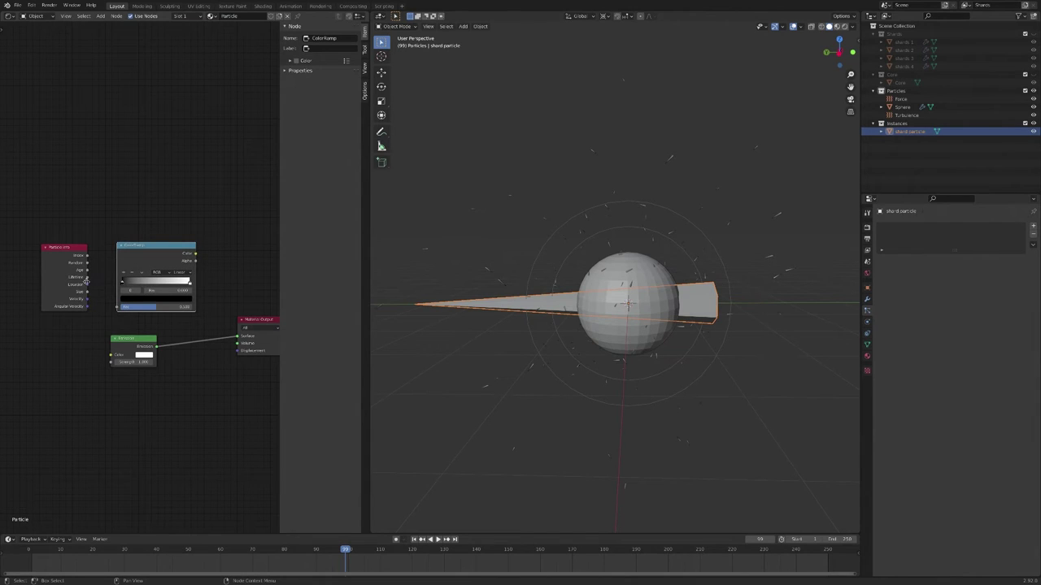
drag(87, 270, 117, 308)
drag(195, 257, 240, 335)
- Switch the viewport to rendered shading and check the particles' shading against the ColorRamp's white stop
click(844, 26)
click(720, 251)
click(698, 308)
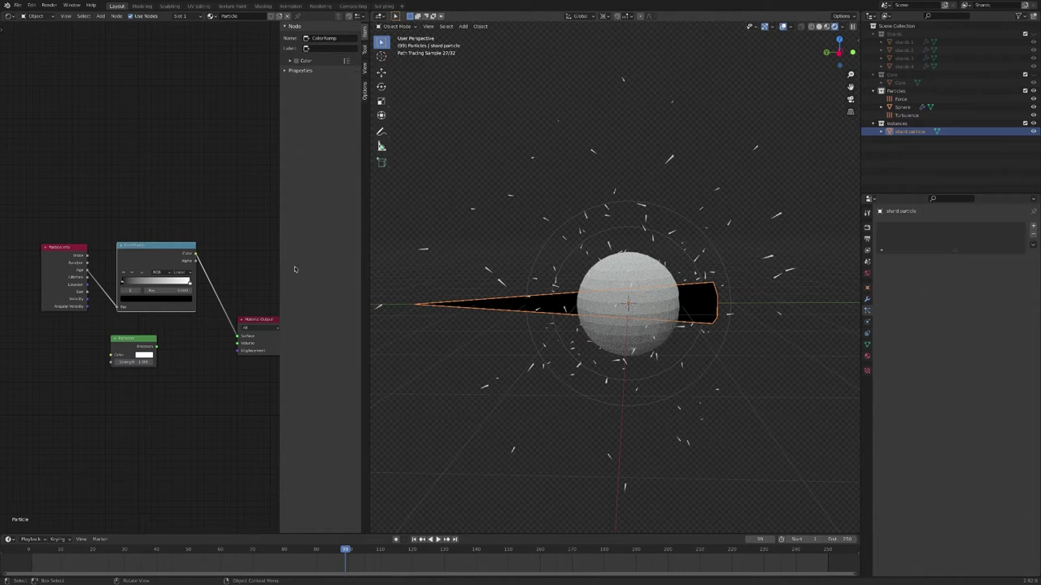
drag(64, 247, 74, 253)
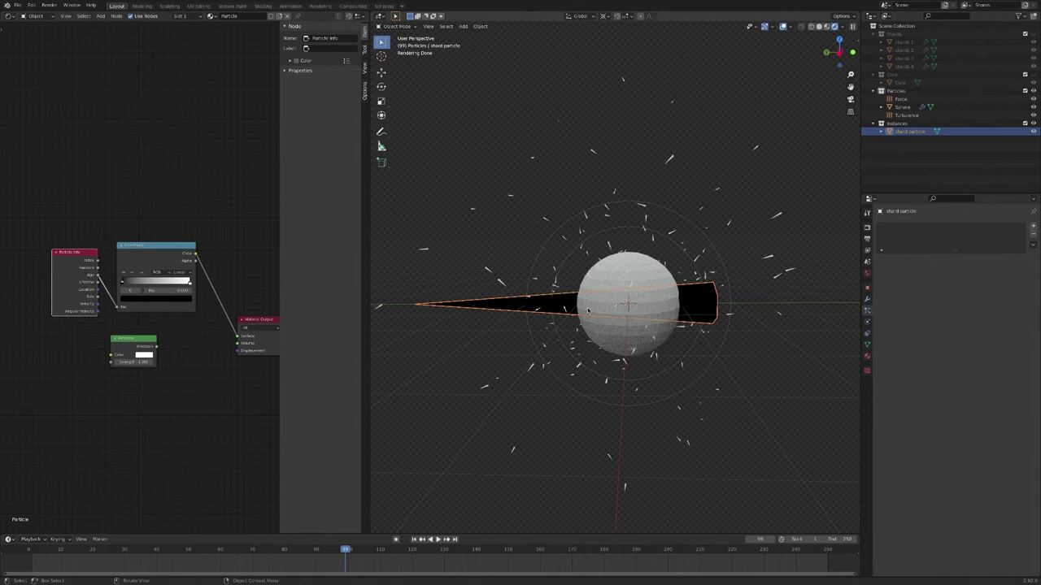
click(486, 272)
click(739, 257)
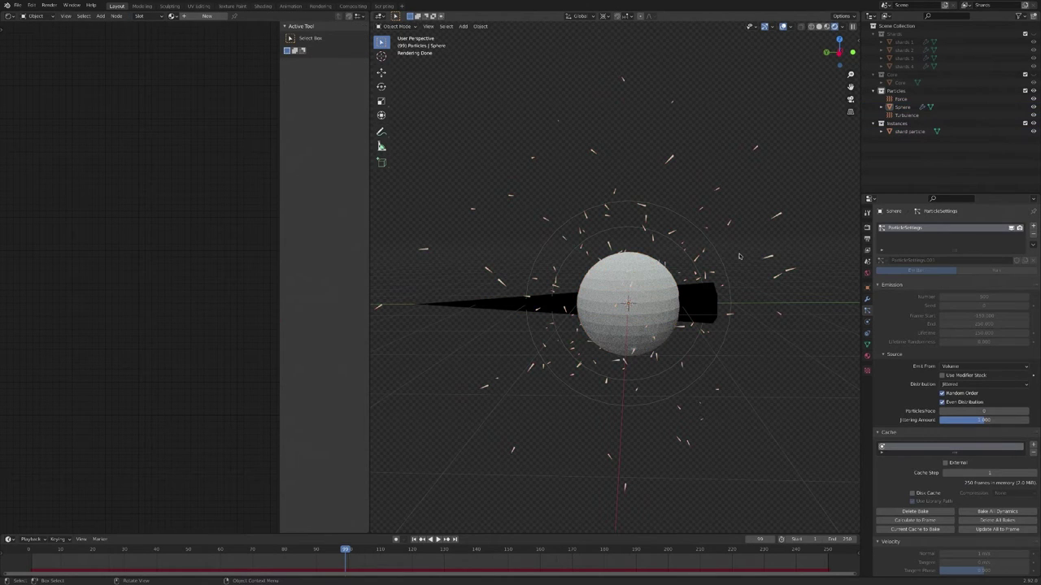
click(693, 300)
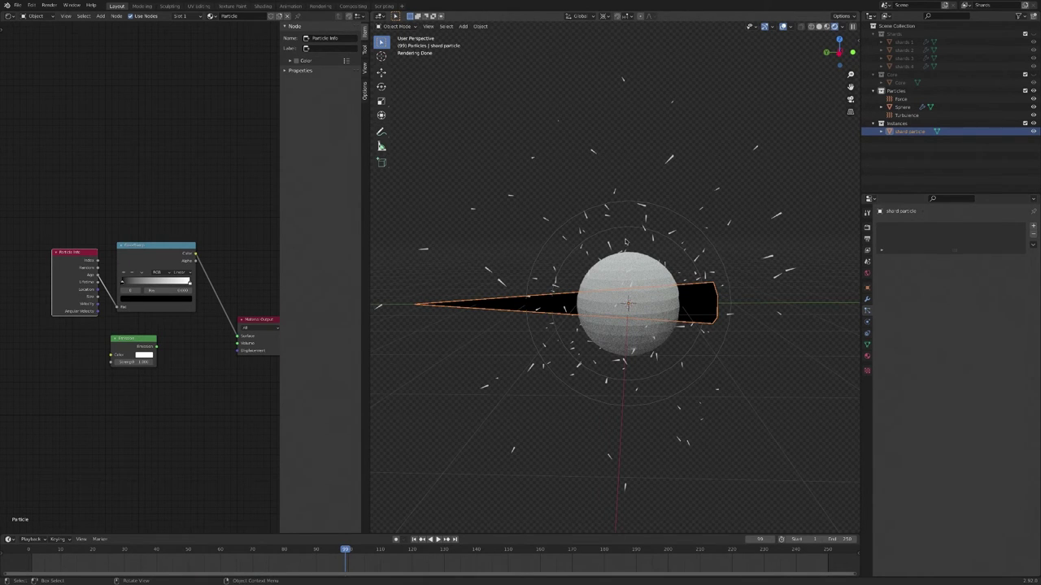
click(190, 283)
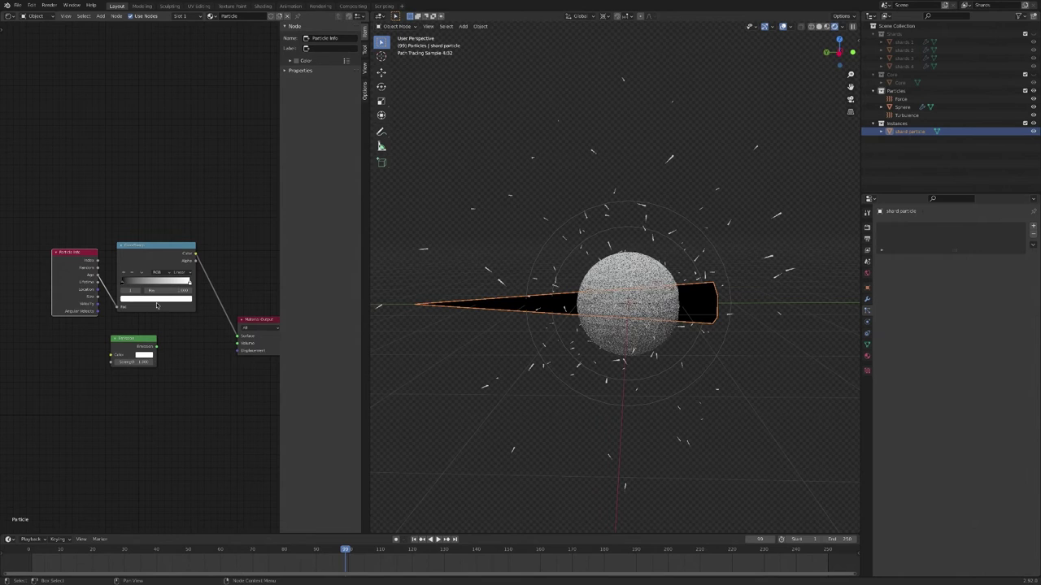
click(175, 301)
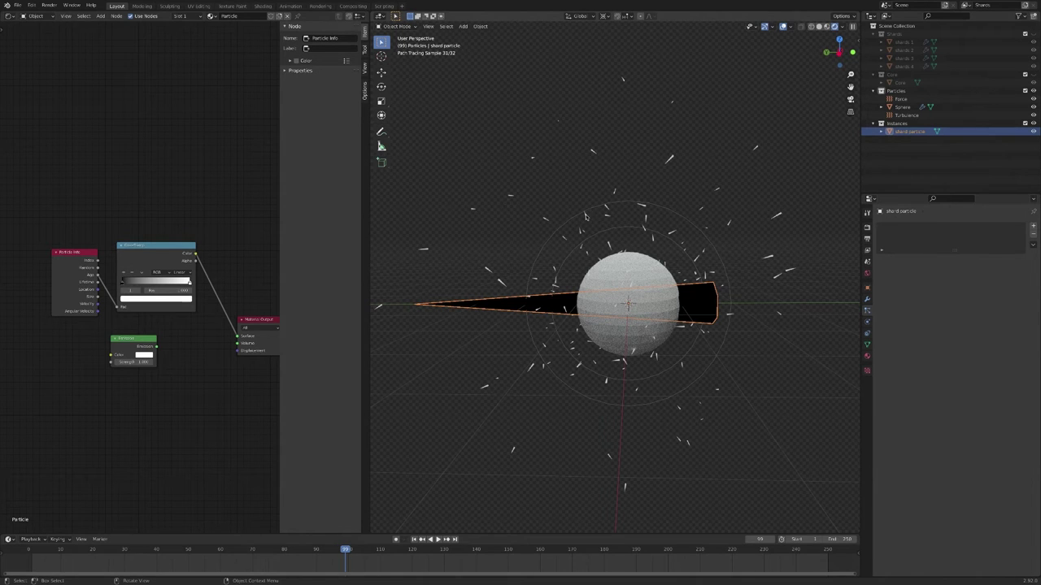
- Insert a Map Range node between Particle Info's Age output and the ColorRamp, and set its From Max to 150
drag(67, 253, 1, 254)
middle_drag(91, 197, 180, 197)
key(shift+a)
mouse_move(167, 195)
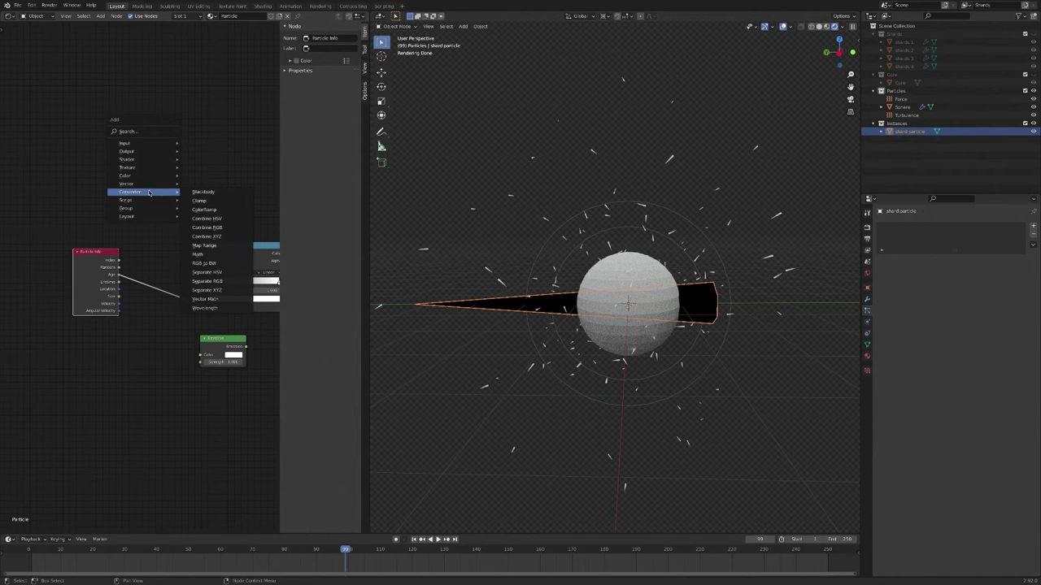
click(204, 245)
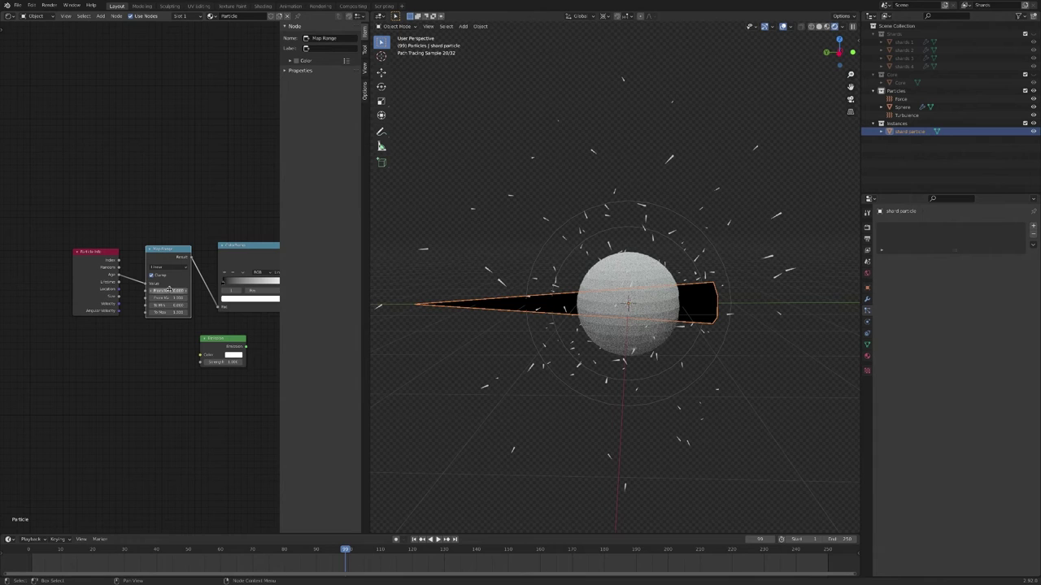
click(166, 298)
key(BackSpace)
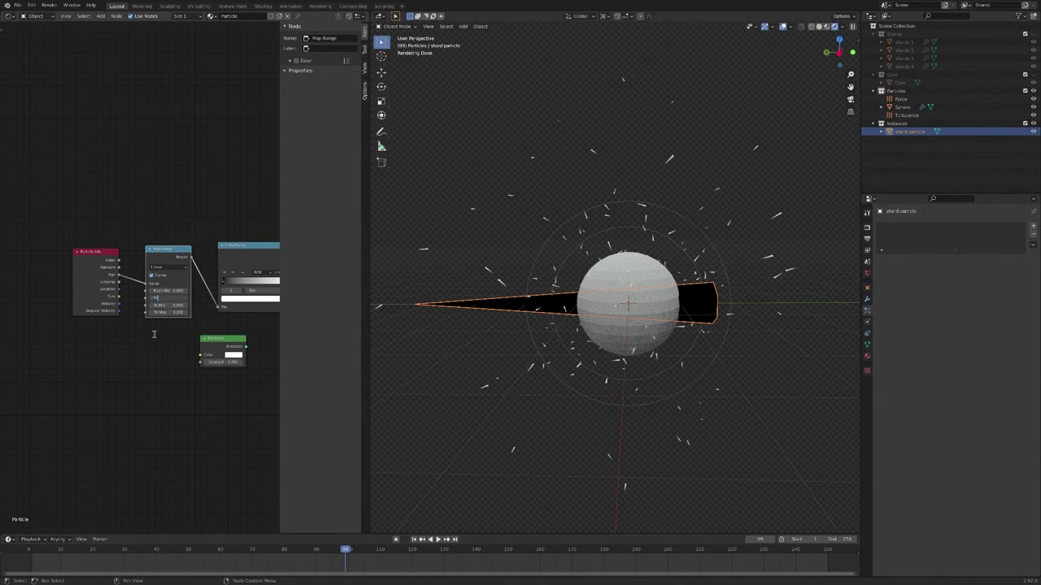
text(100)
key(Return)
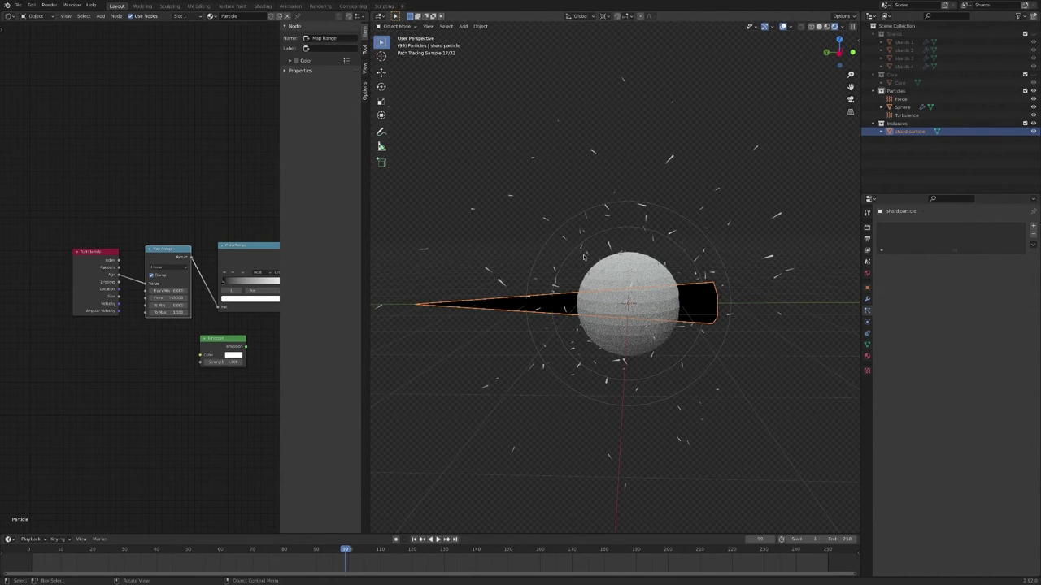
click(501, 296)
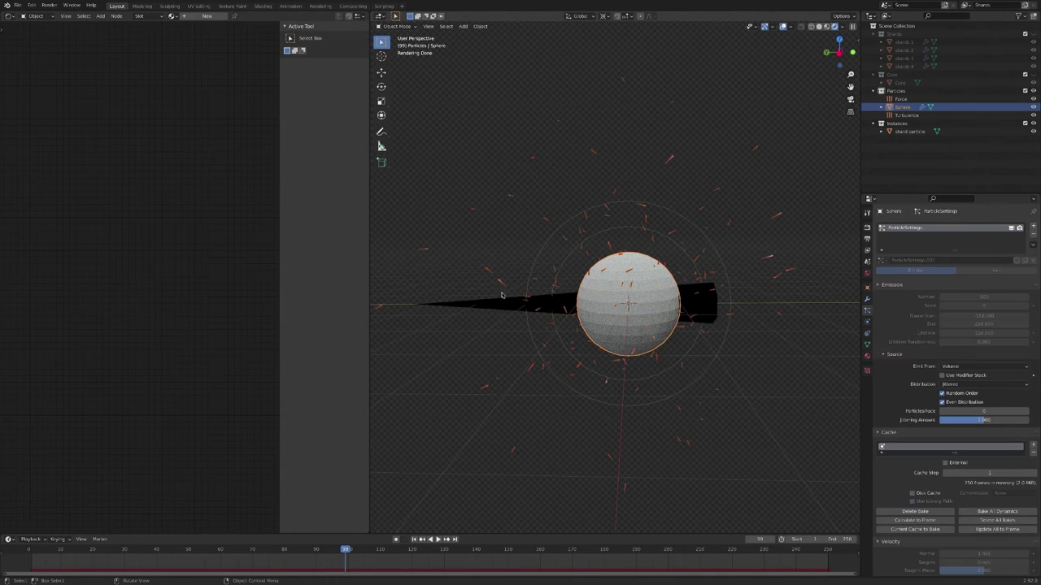
click(534, 237)
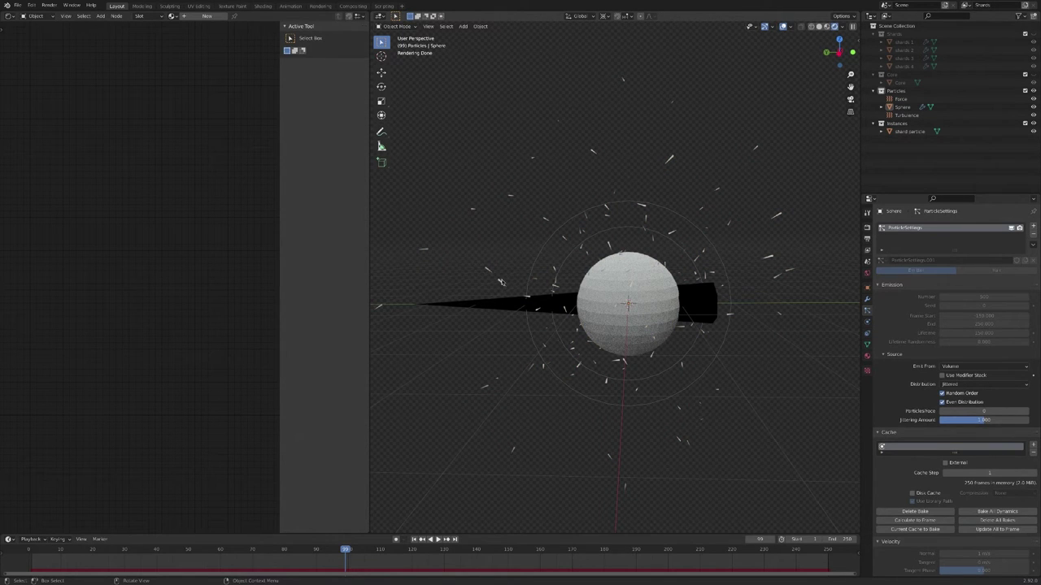
click(502, 284)
click(554, 298)
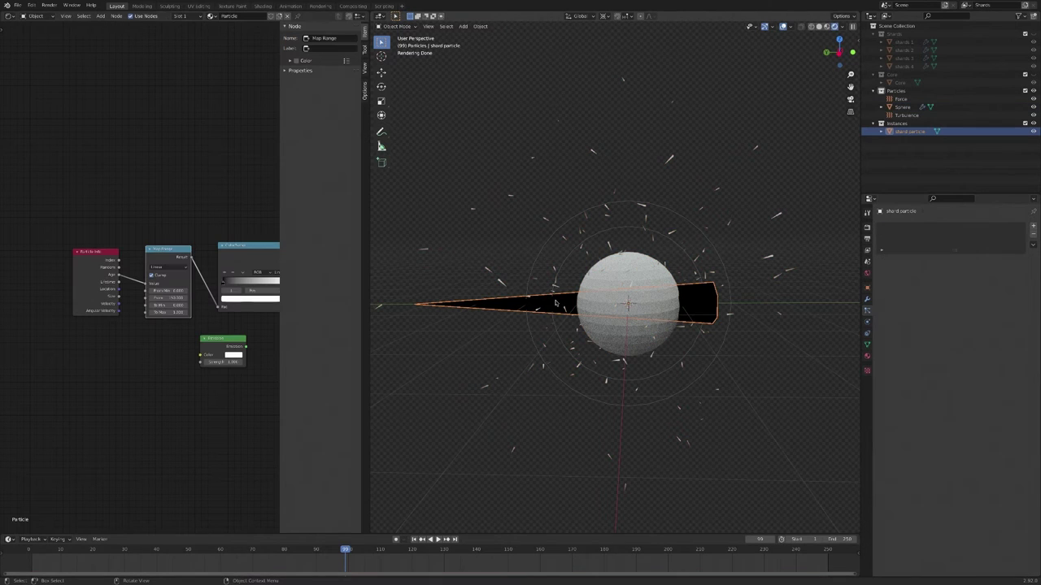
- Add a white stop in the middle of the ColorRamp and change the end stop to black
middle_drag(275, 291, 167, 290)
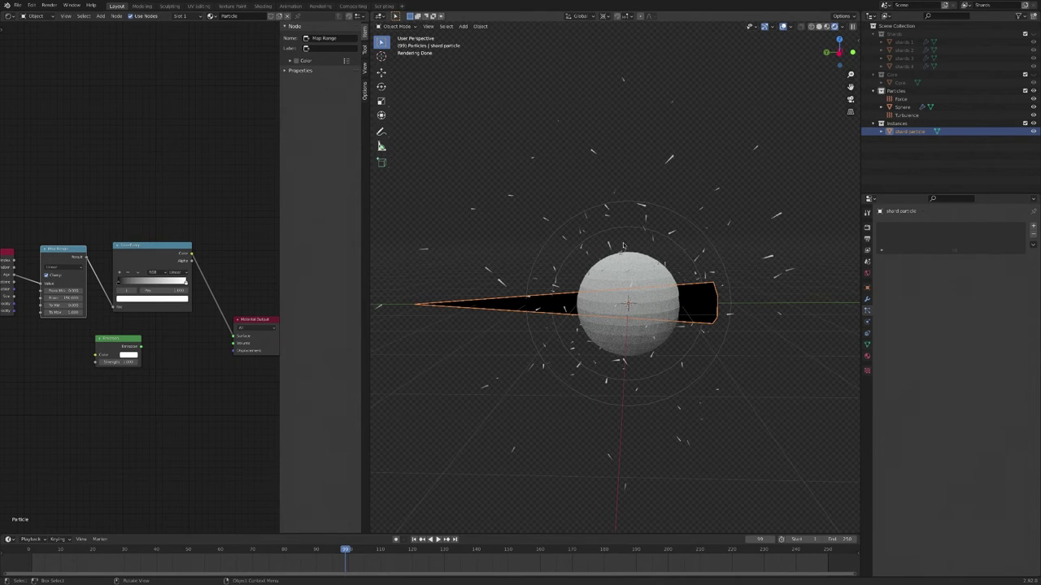
click(118, 275)
click(151, 283)
click(134, 301)
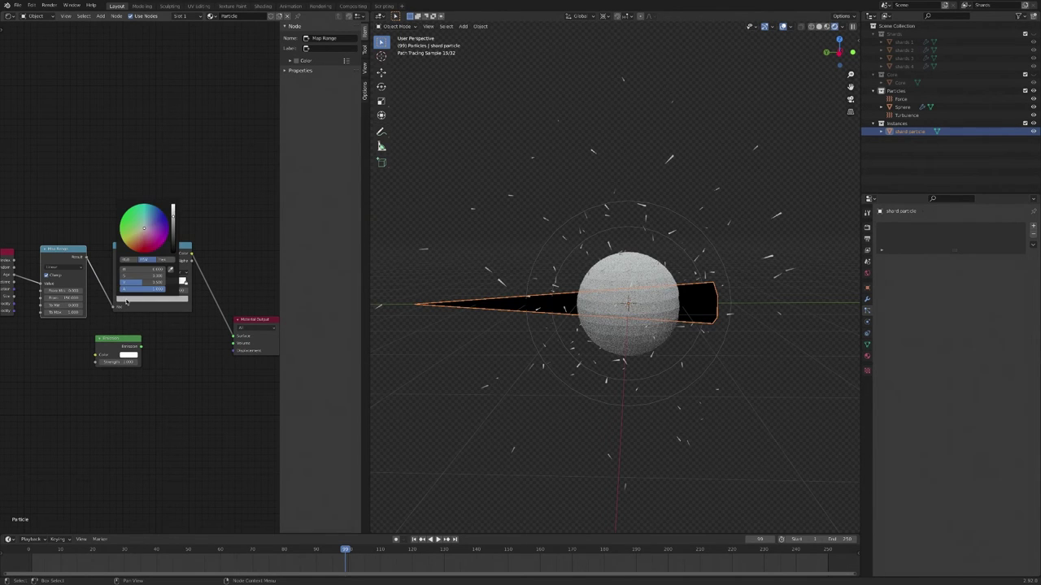
click(173, 209)
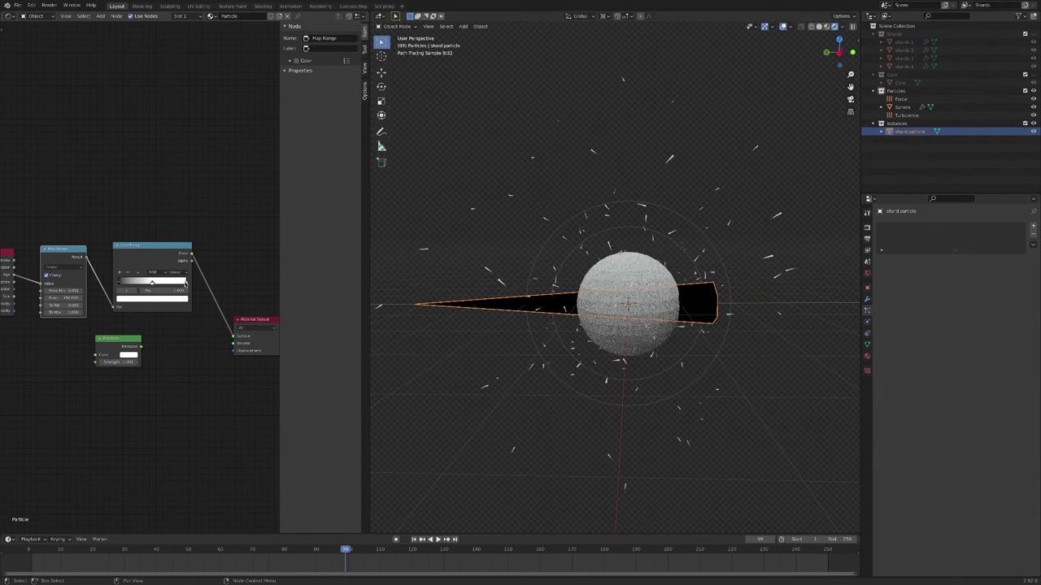
click(131, 300)
click(177, 251)
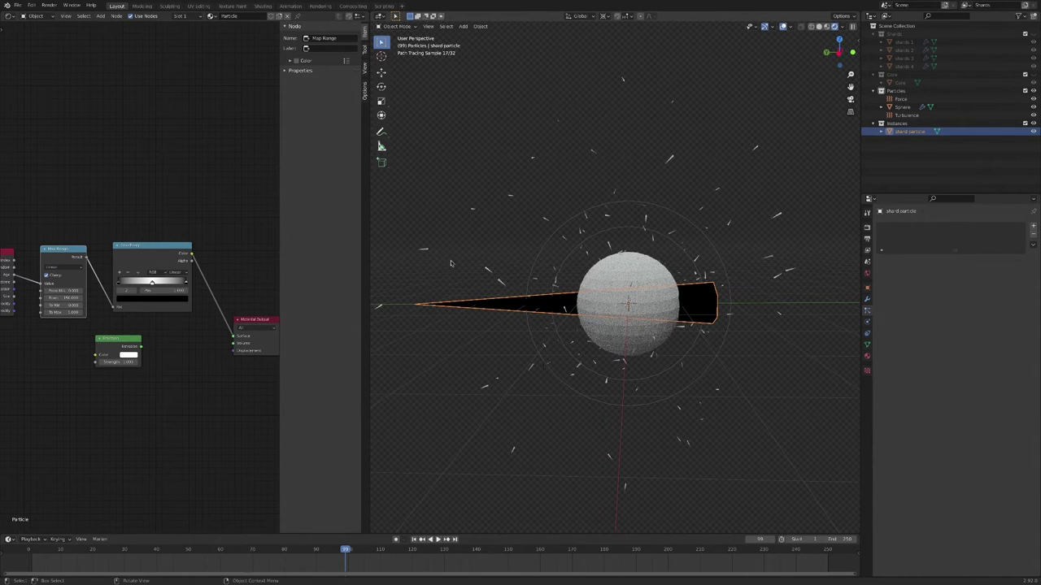
- Add two more white stops to the ColorRamp and move them close to its black ends
middle_drag(220, 239, 192, 239)
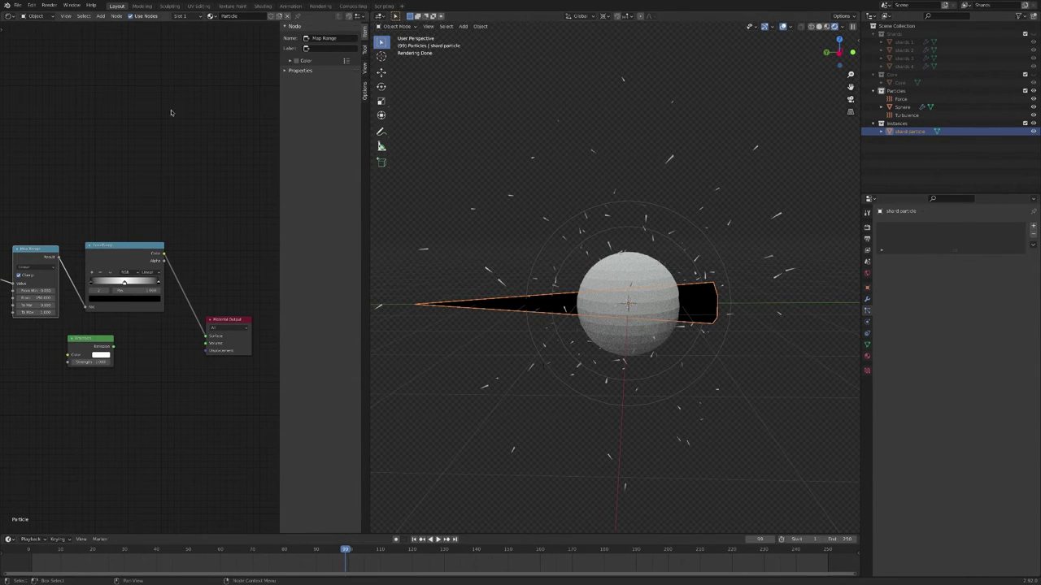
click(92, 273)
click(92, 274)
drag(132, 283, 102, 283)
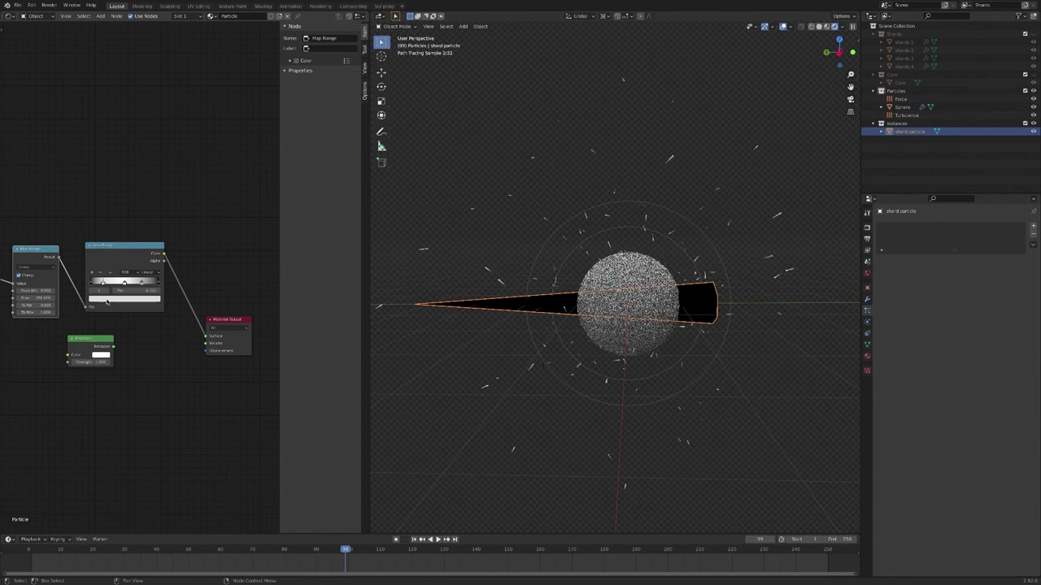
click(107, 301)
drag(147, 212, 147, 204)
click(142, 283)
click(136, 301)
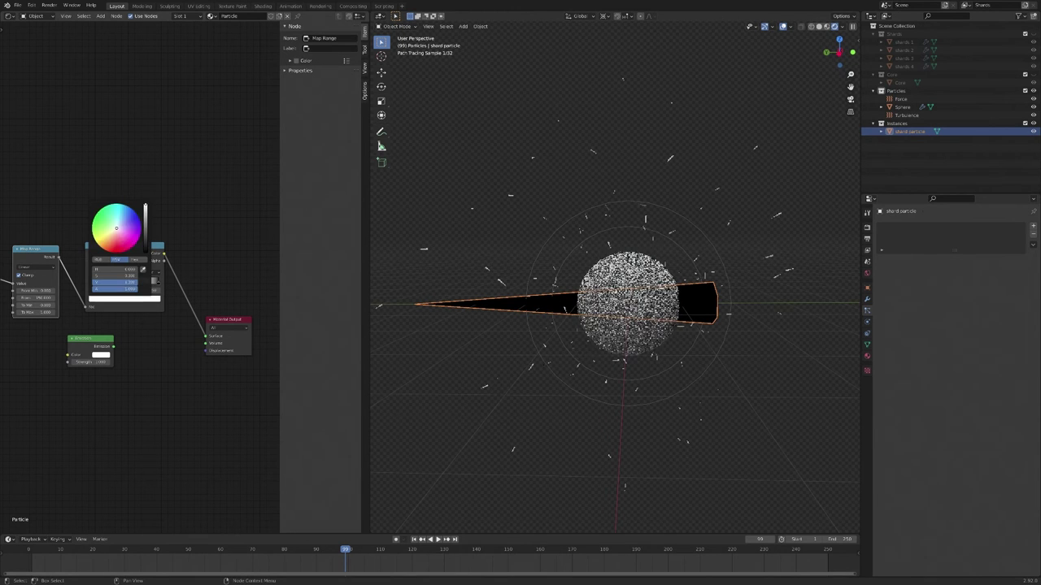
drag(142, 284, 100, 283)
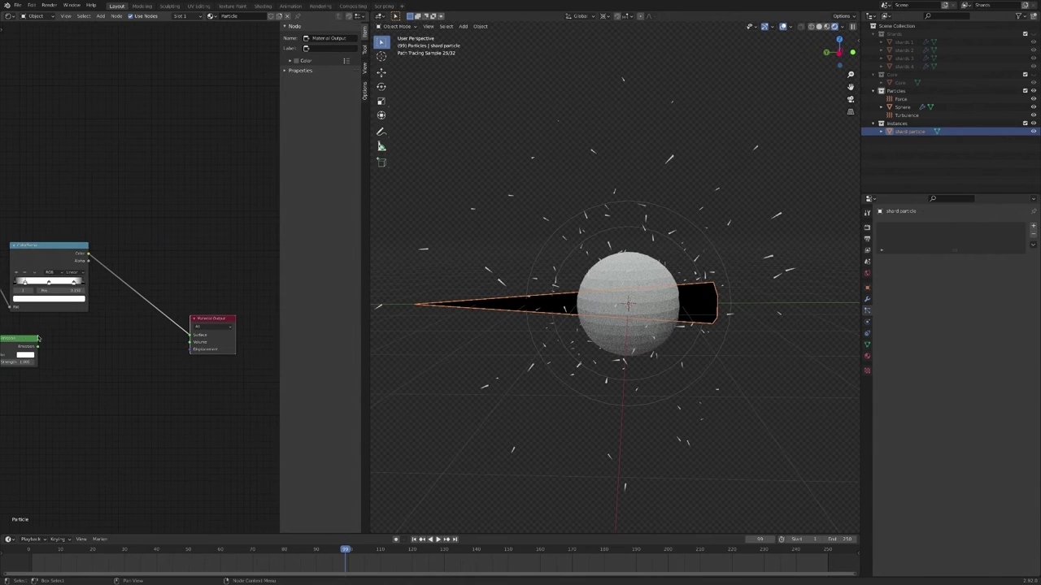
- Insert a Mix Shader before the Material Output, with the ColorRamp driving Fac and Emission in the second Shader input
drag(30, 344, 114, 369)
key(shift+a)
mouse_move(122, 300)
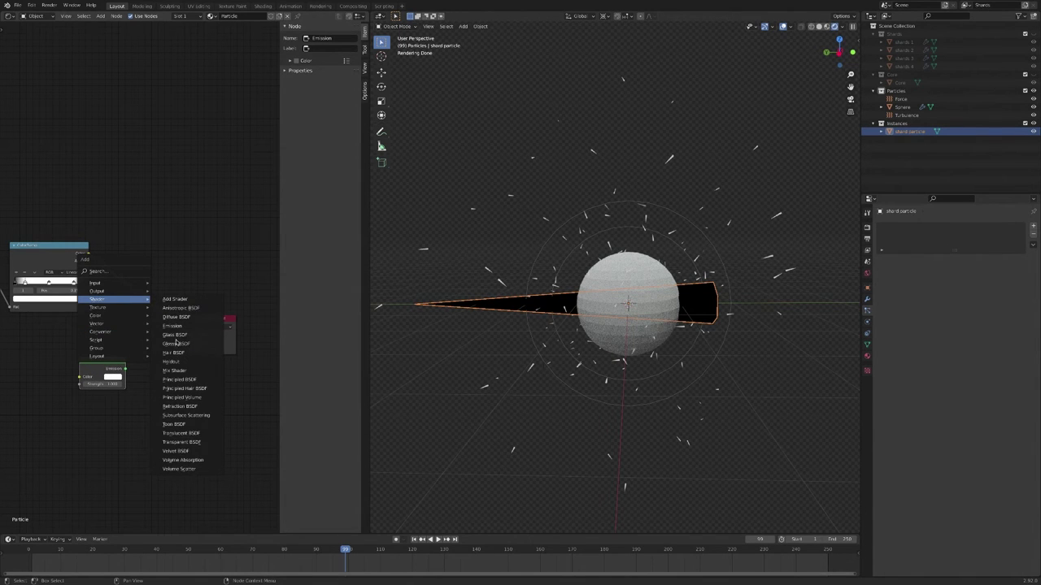
click(185, 365)
click(138, 319)
drag(118, 334, 117, 329)
drag(143, 315, 165, 320)
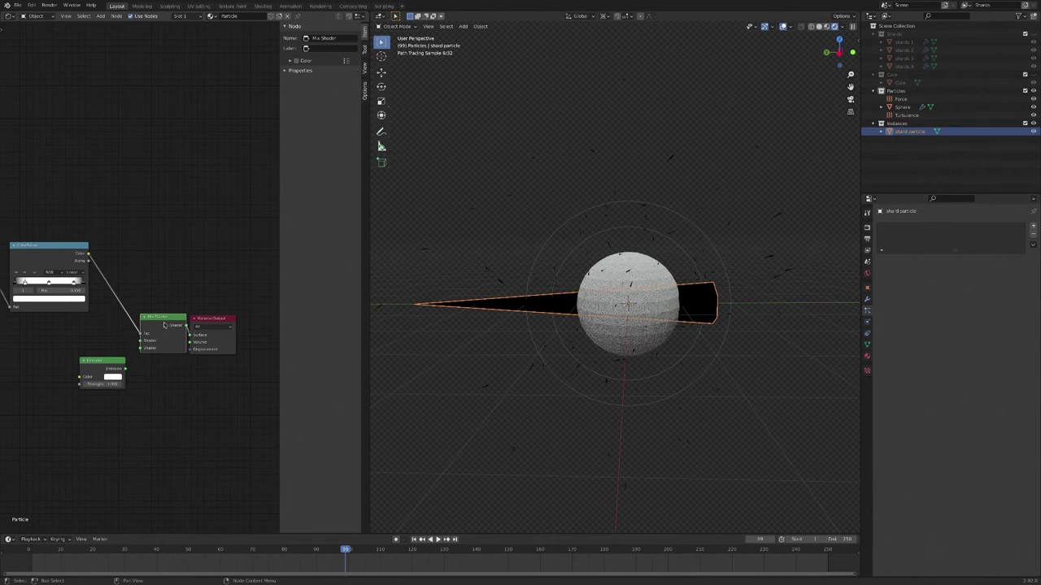
drag(124, 369, 141, 348)
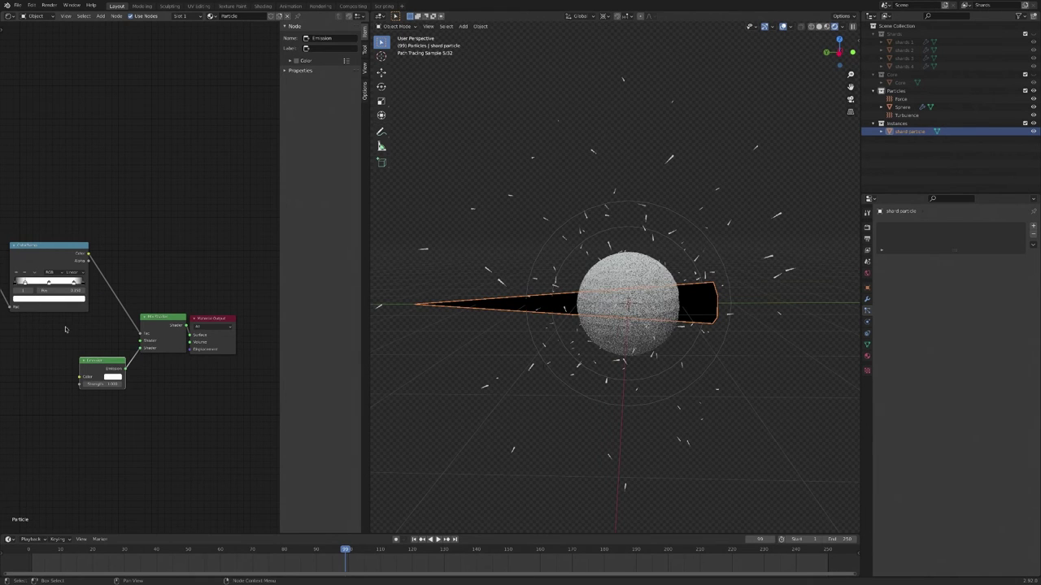
- Add a Transparent BSDF node and connect it to the first Shader input of the Mix Shader
key(shift+a)
mouse_move(49, 326)
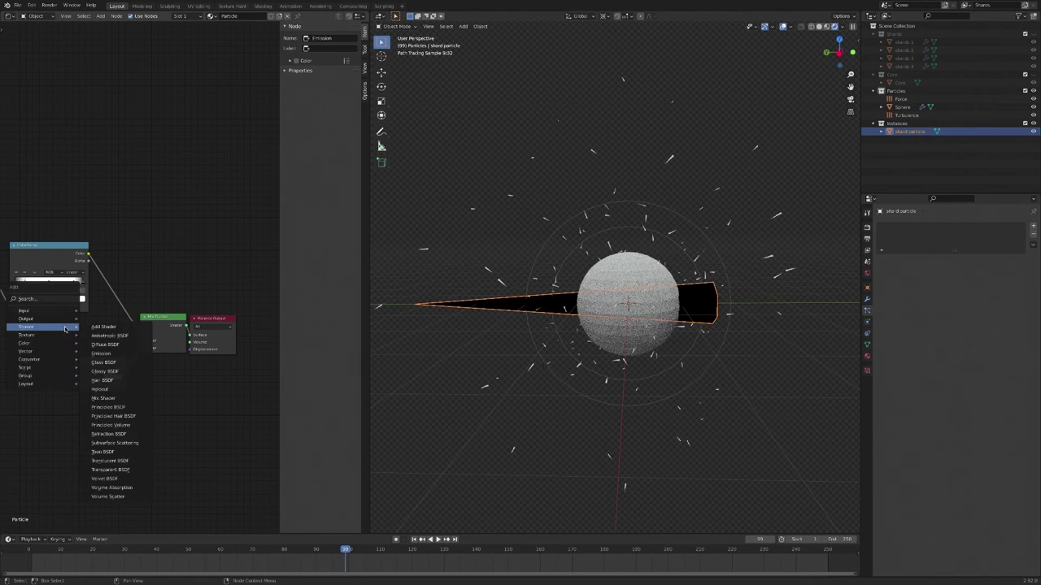
click(114, 470)
click(30, 334)
drag(75, 343, 143, 342)
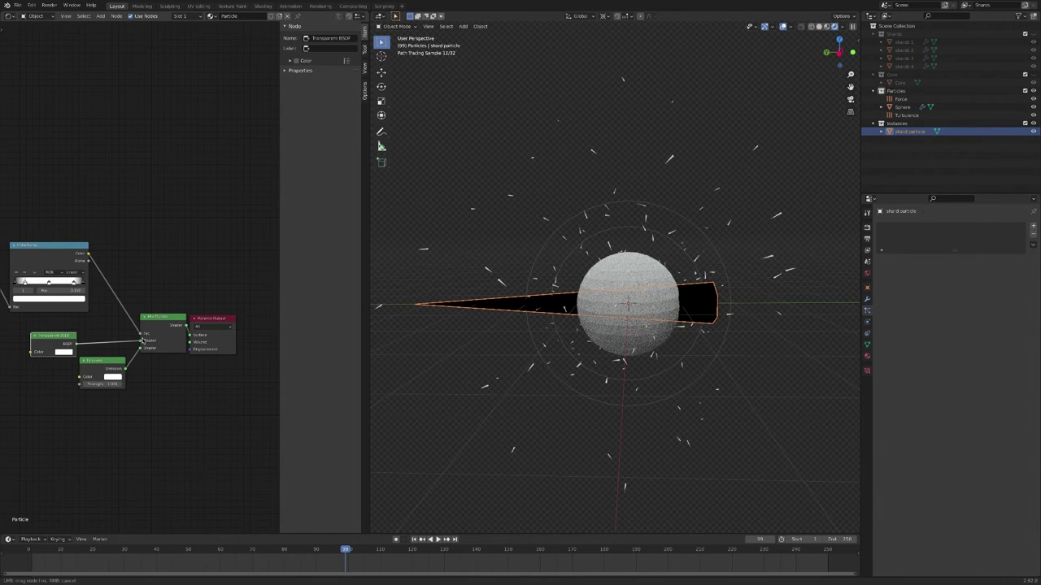
- Deselect the shard particle, preview the particles by scrubbing to frame 116, and return the viewport to Solid shading
click(435, 370)
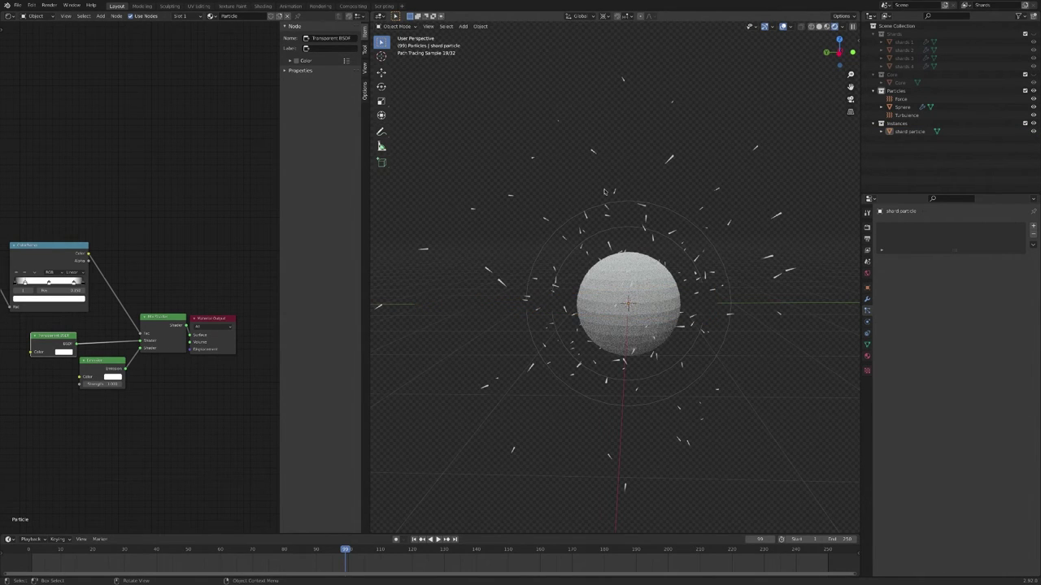
drag(345, 549, 399, 567)
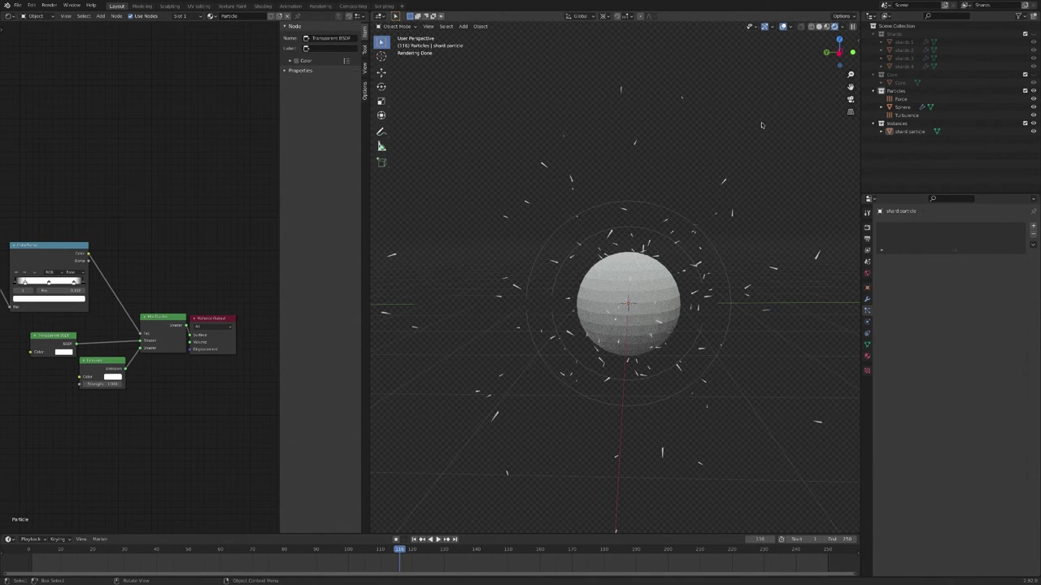
click(819, 26)
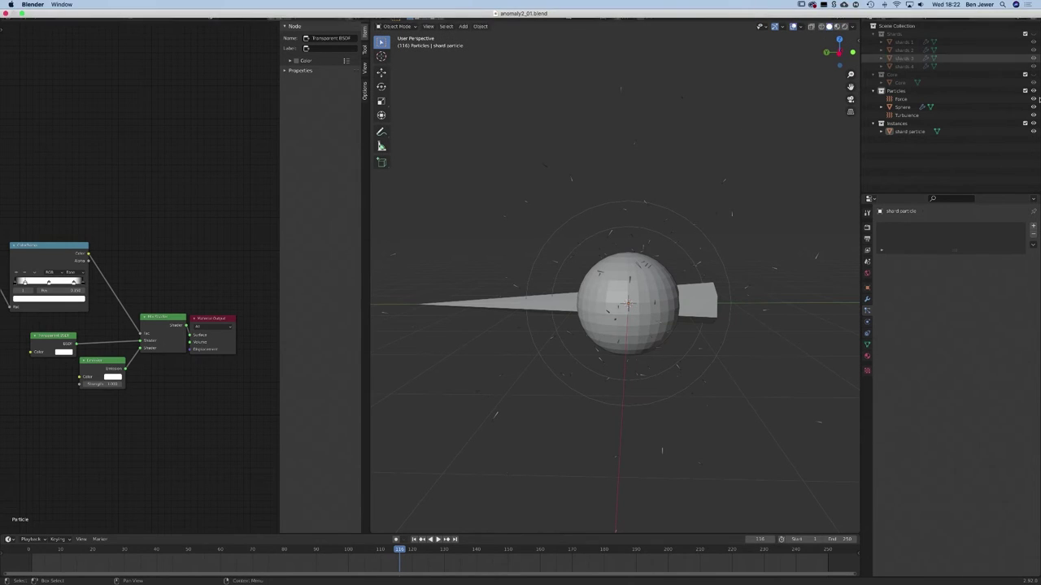
- Unhide the Shards and Core collections and collapse all collections in the scene hierarchy
click(1033, 35)
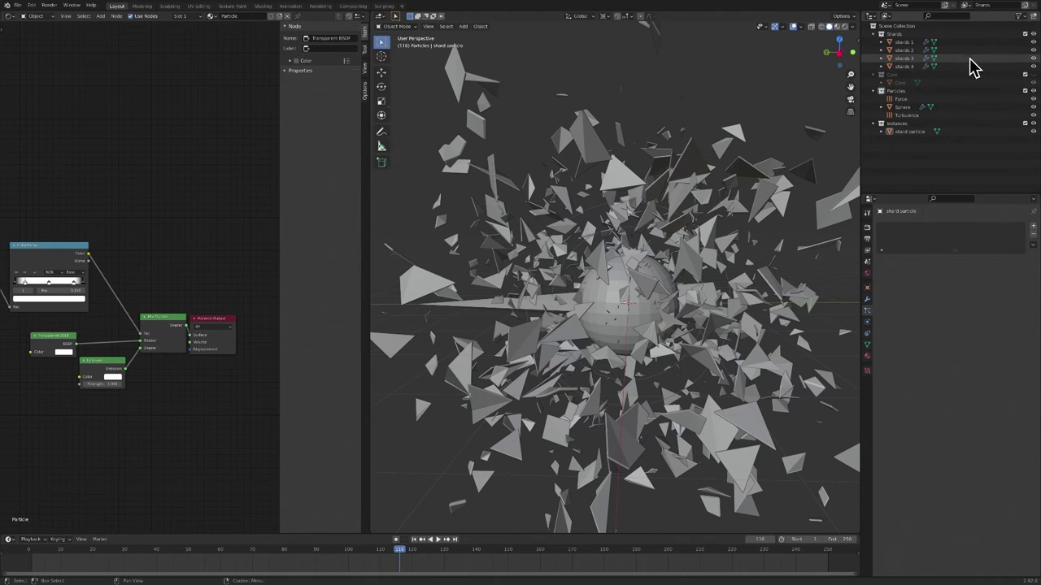
click(1033, 82)
click(872, 91)
click(872, 99)
click(872, 74)
click(872, 33)
- Enable the Outliner's restriction toggles for disabling in viewports, disabling in renders, holdout and indirect only
click(1020, 16)
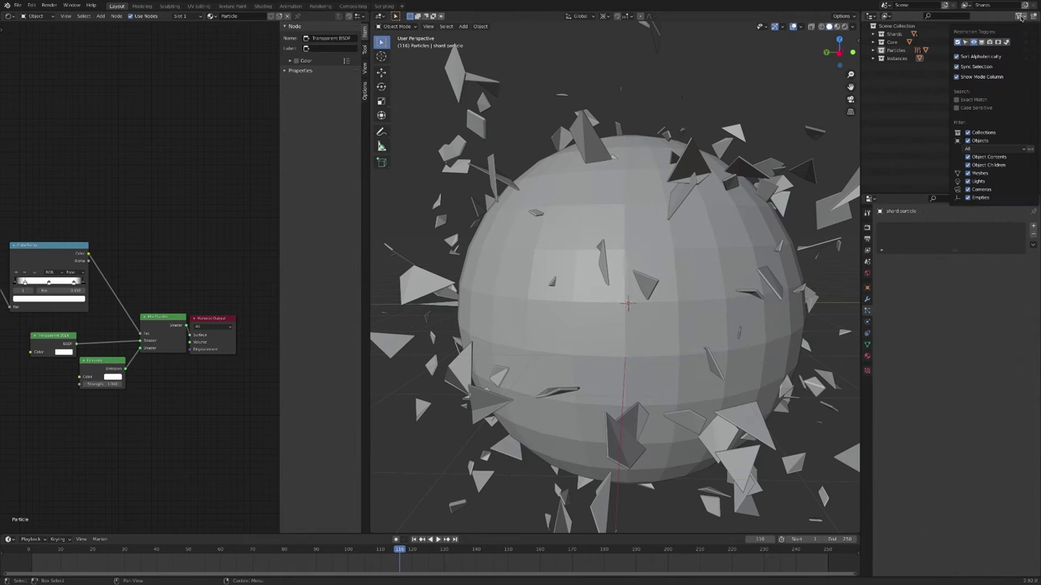
click(981, 42)
click(989, 42)
click(998, 43)
click(1006, 43)
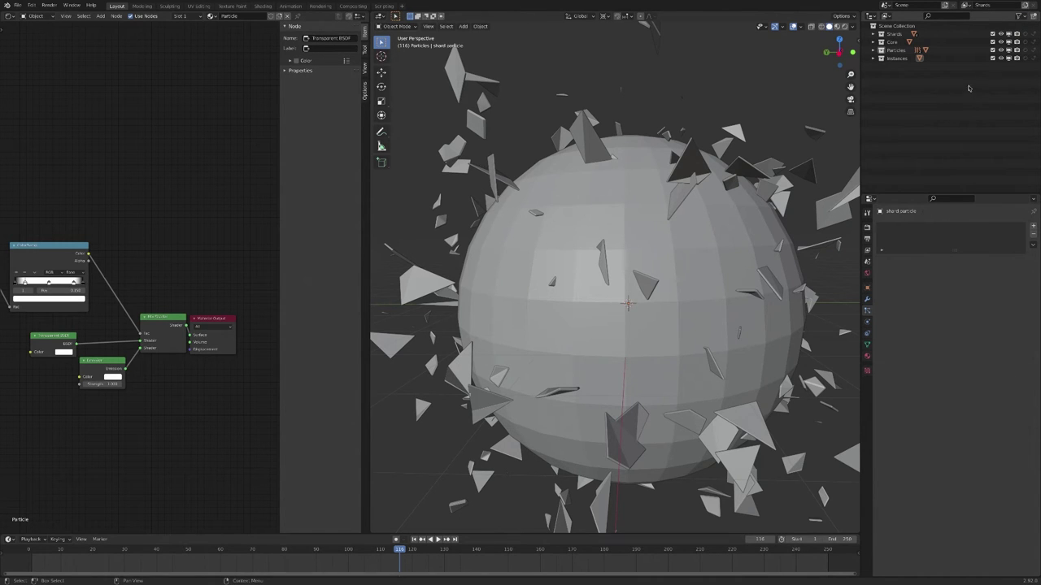
- Make Core the active collection and expand it to access its object
click(892, 41)
click(874, 42)
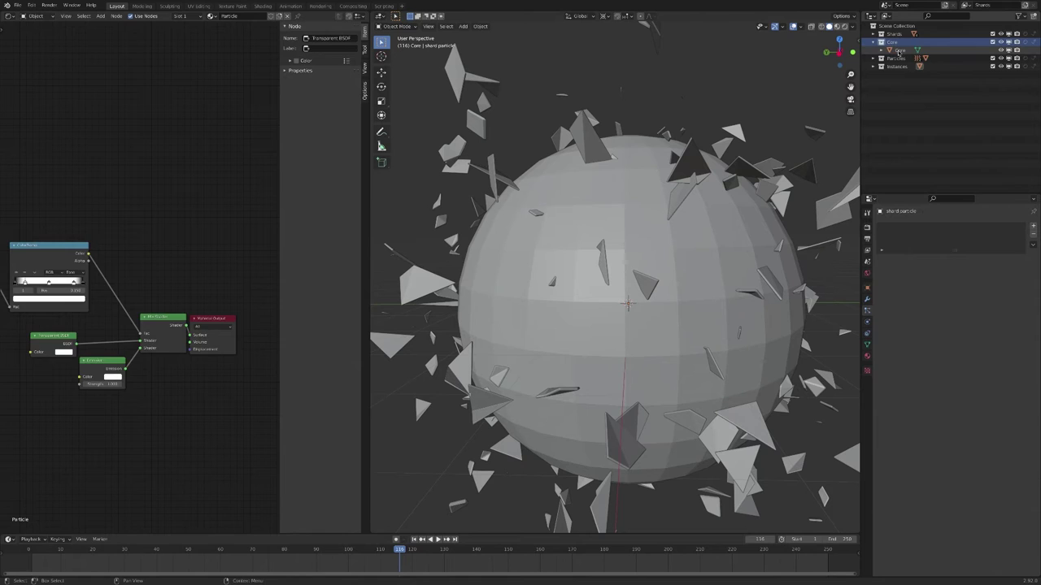
- Hide the Particles and Instances collections in the viewport and preview the core and shards with rendered shading
click(898, 50)
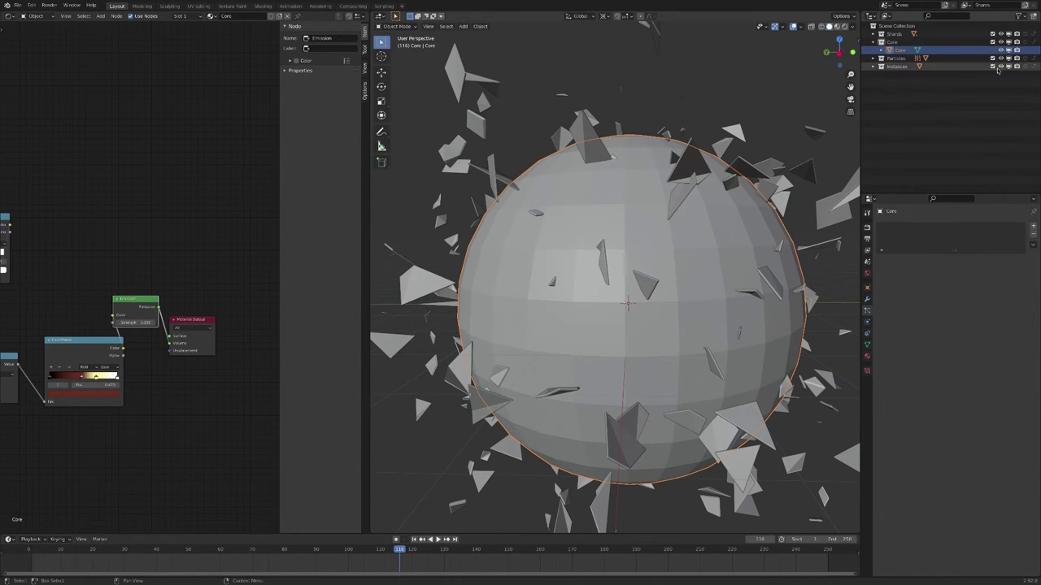
click(844, 26)
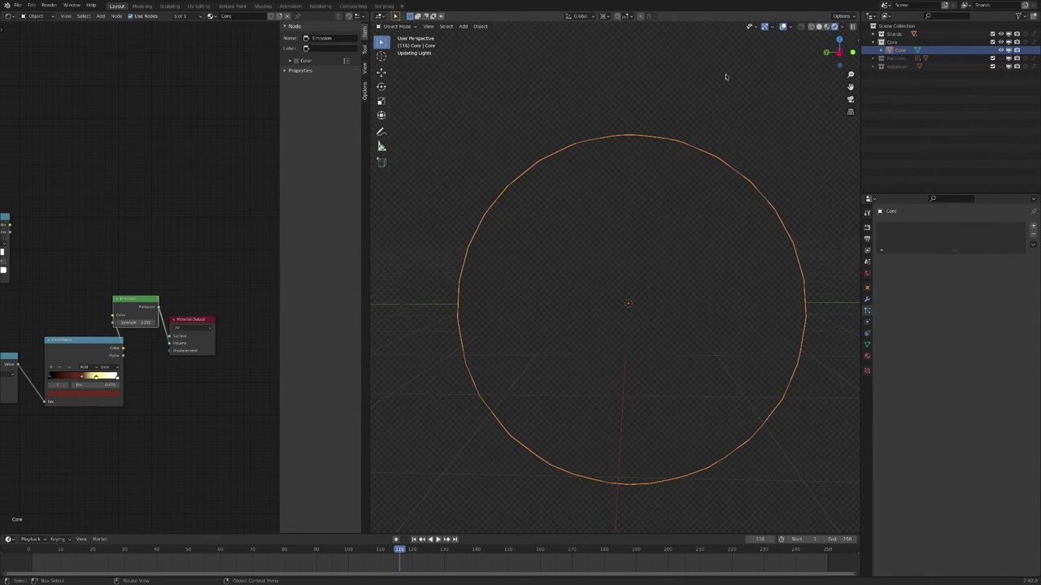
scroll(732, 102, down, 3)
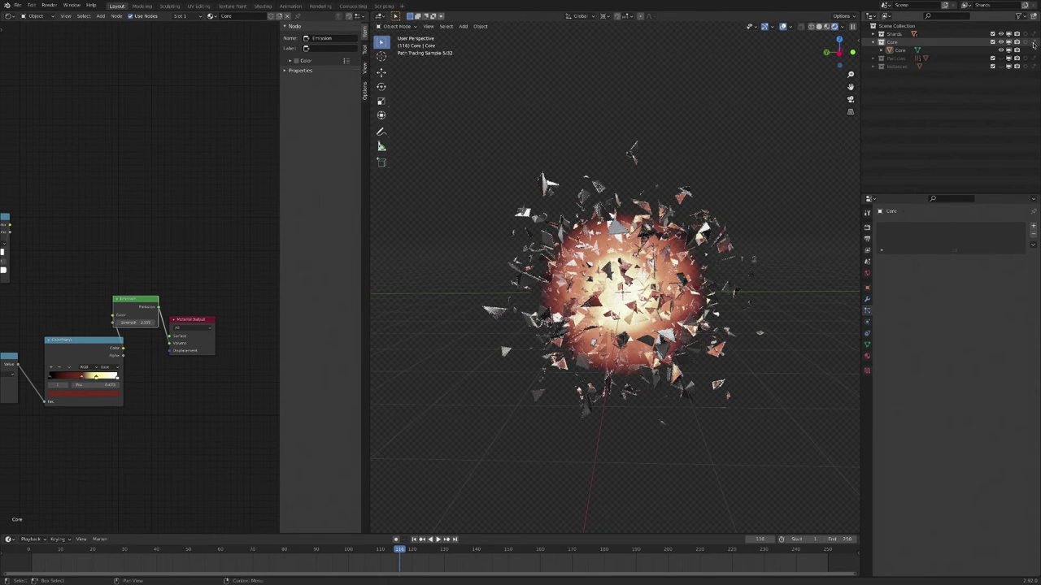
- Try Indirect Only on the Core collection and turn it back off
click(1033, 43)
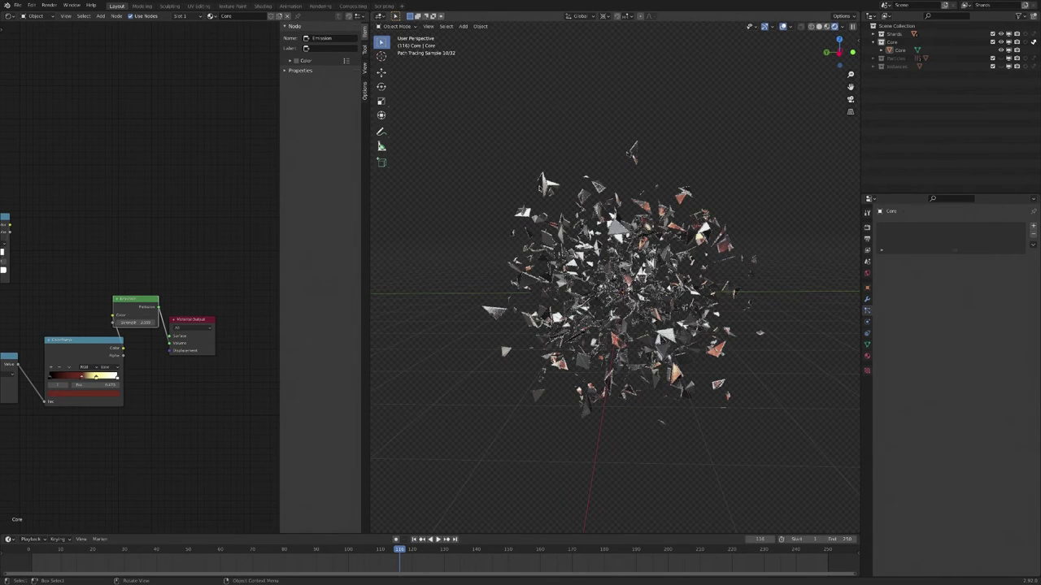
click(1033, 42)
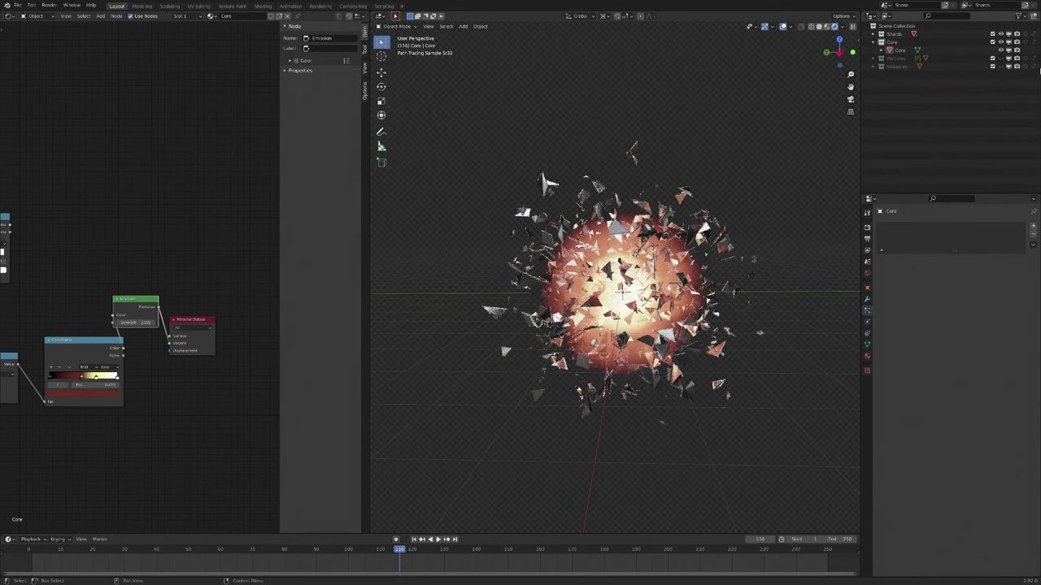
- Duplicate the Core collection as Core_Indirect and give its copied sphere a single-user material named Core_Indirect
click(895, 41)
right_click(895, 42)
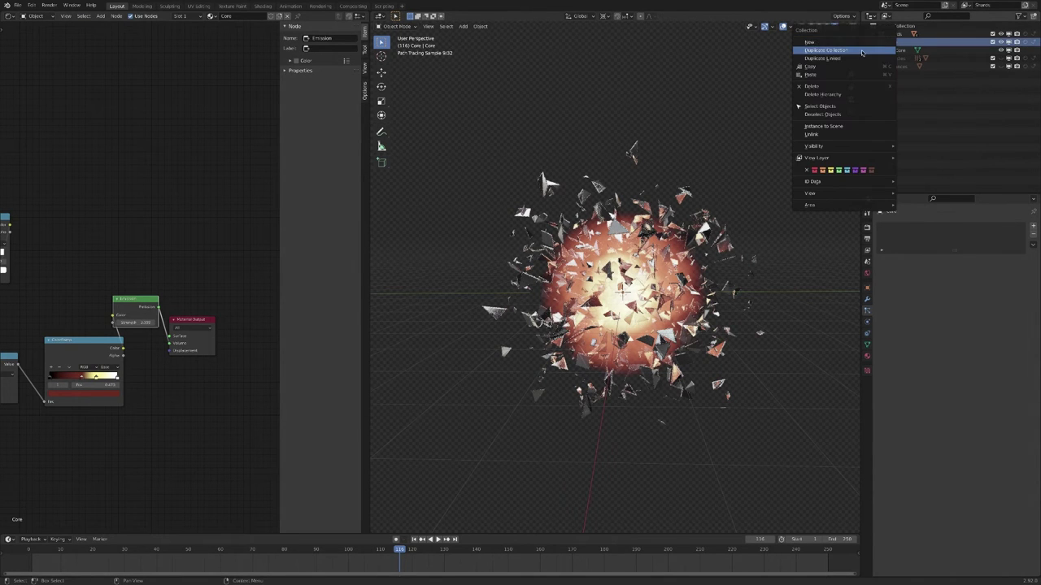
click(862, 51)
text(Core_Inndirect)
key(Return)
click(903, 66)
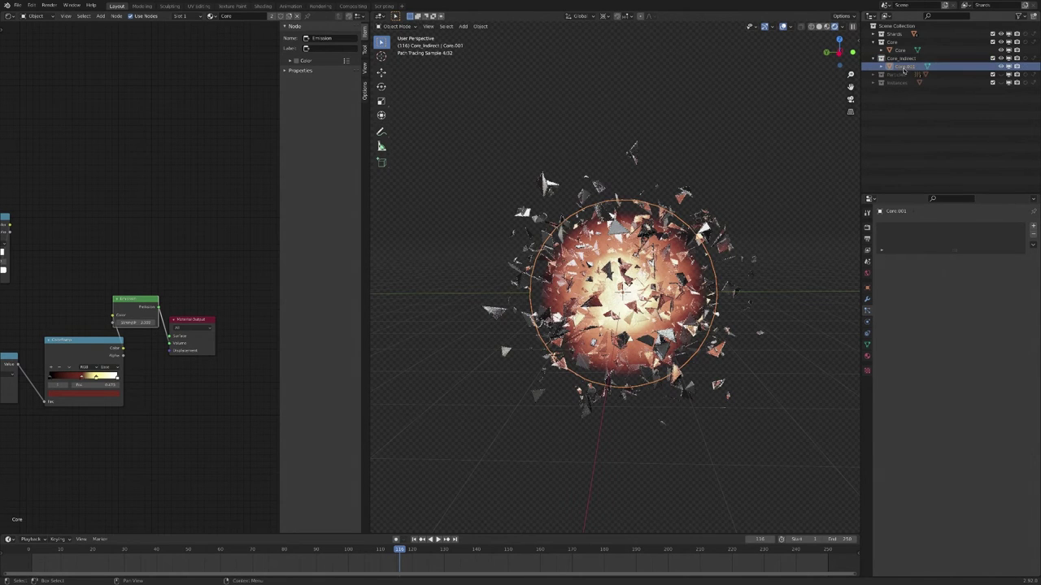
click(273, 17)
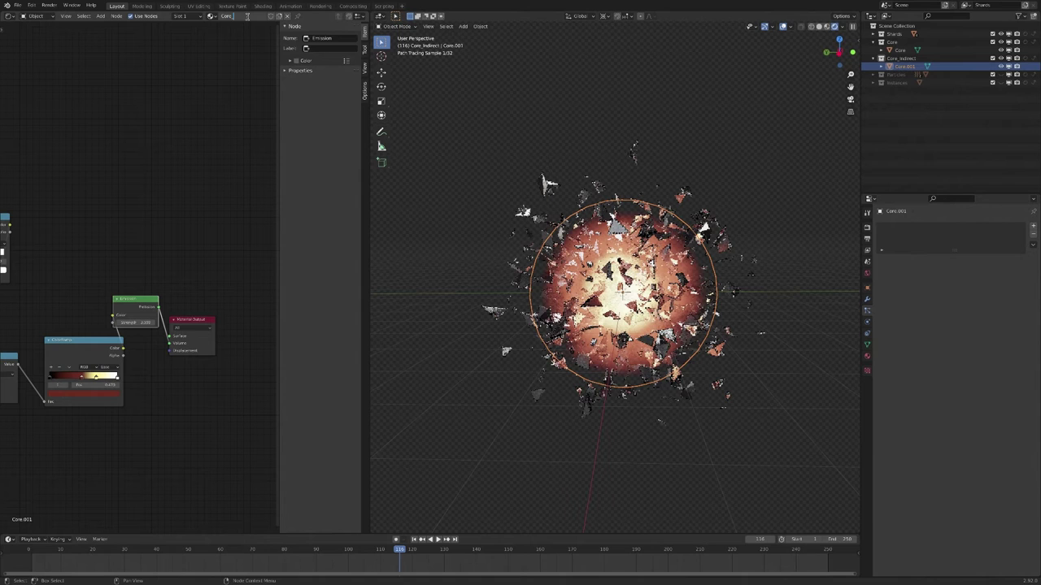
- Add a Light Path node above the color ramp in the Core_Indirect material
key(shift+a)
mouse_move(146, 172)
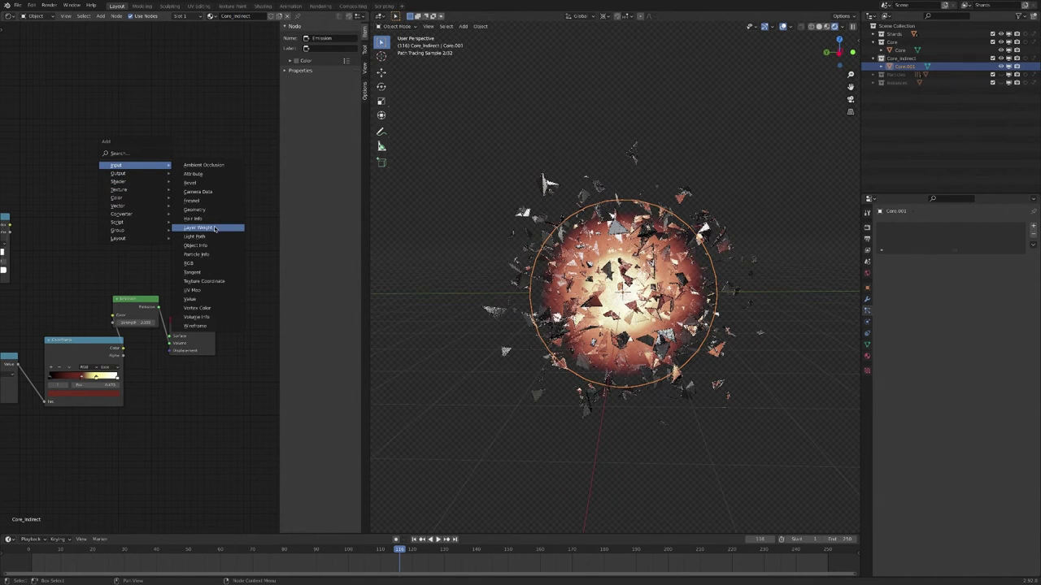
click(209, 232)
click(57, 173)
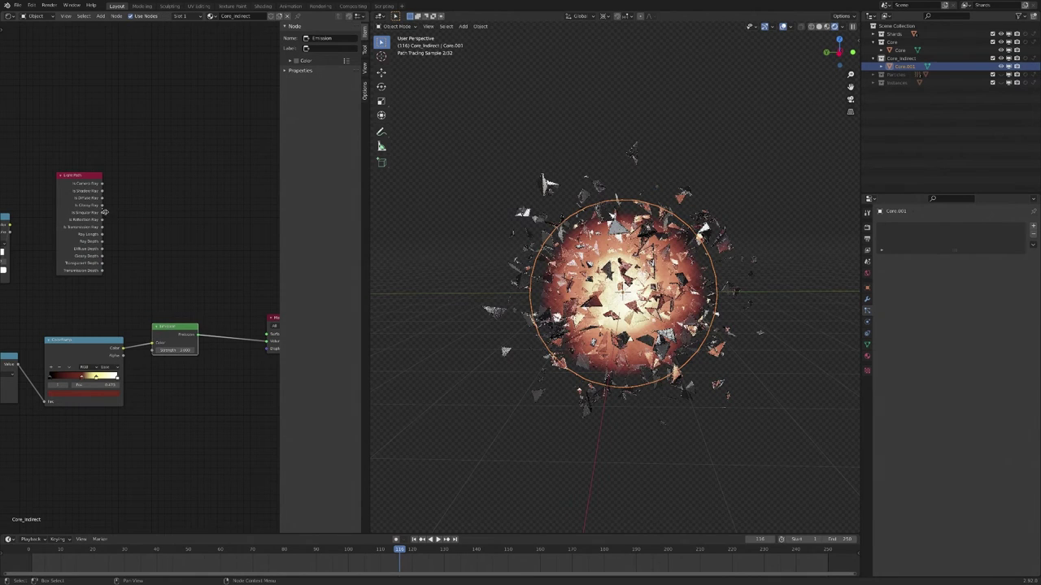
- Insert a Mix Shader between the Emission shader and the Material Output
key(shift+a)
mouse_move(179, 273)
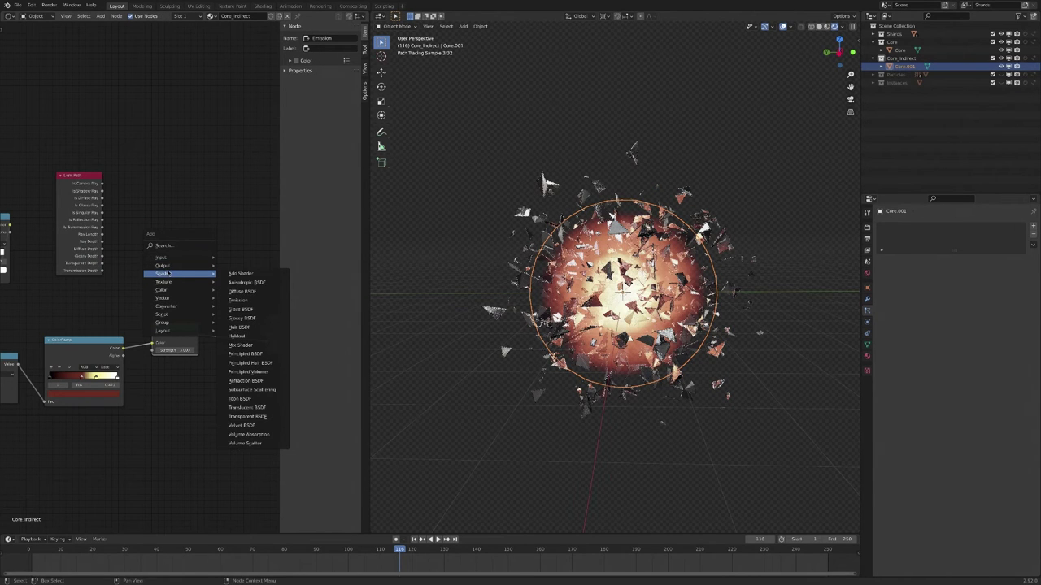
click(240, 345)
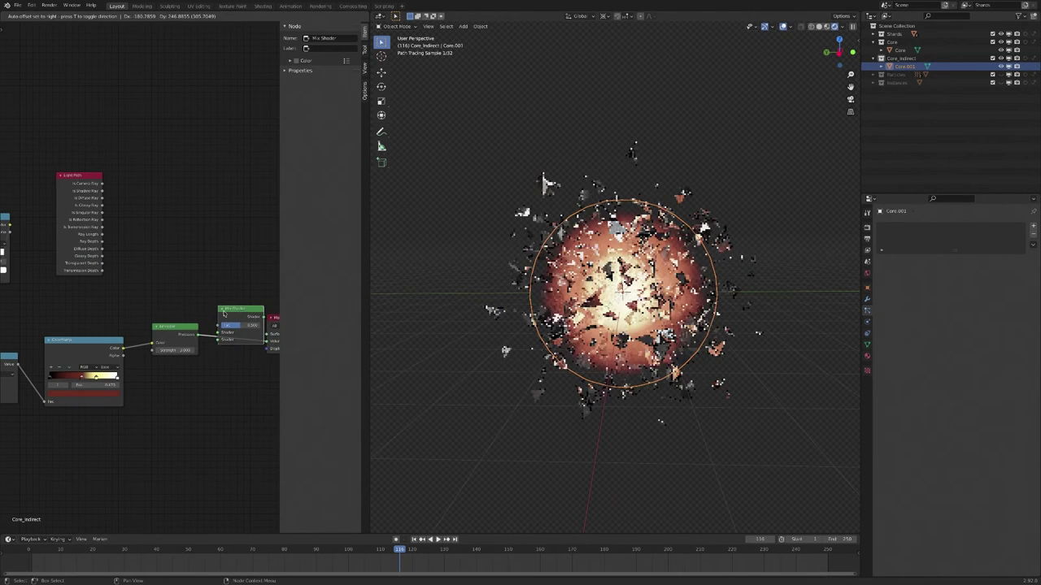
click(244, 322)
- Add a Transparent BSDF below the Emission node and connect it to the Mix Shader's second shader input
key(shift+a)
mouse_move(157, 271)
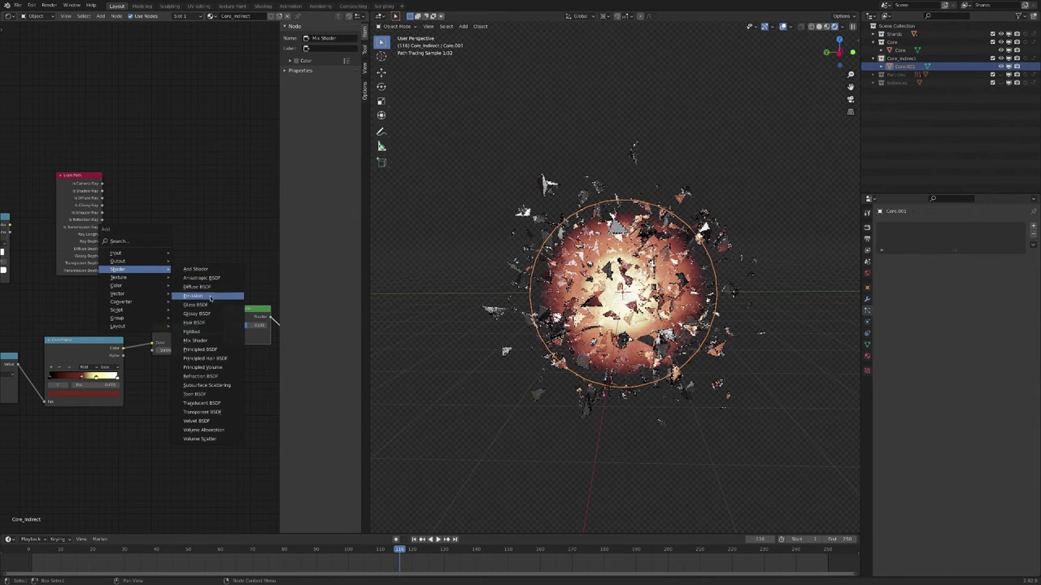
click(228, 411)
click(208, 385)
drag(198, 380, 225, 339)
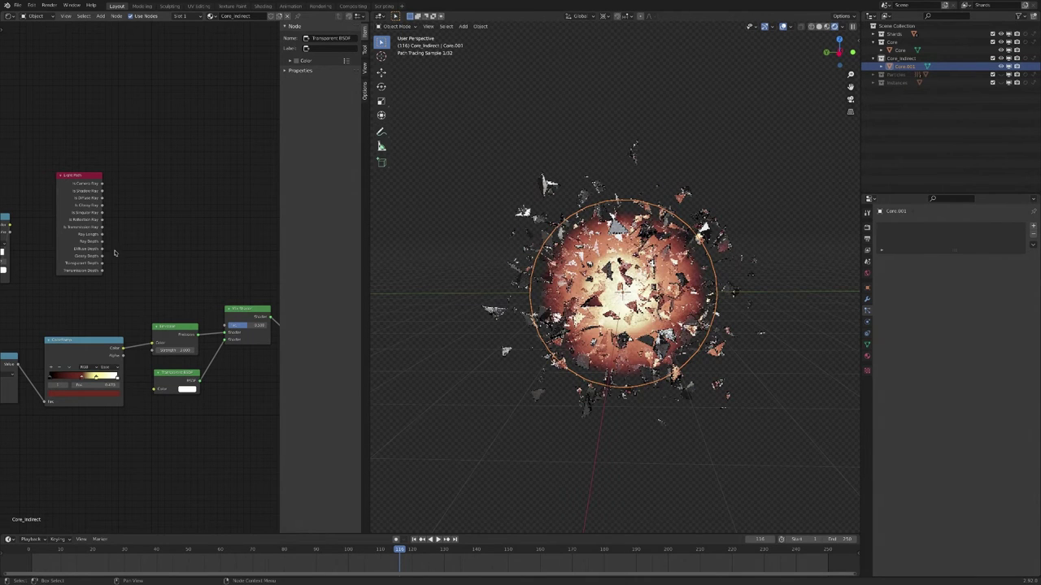
- Drive the Mix Shader's factor with the Light Path's Is Camera Ray output and hide the Core collection in the viewport
drag(102, 185, 227, 317)
click(1001, 41)
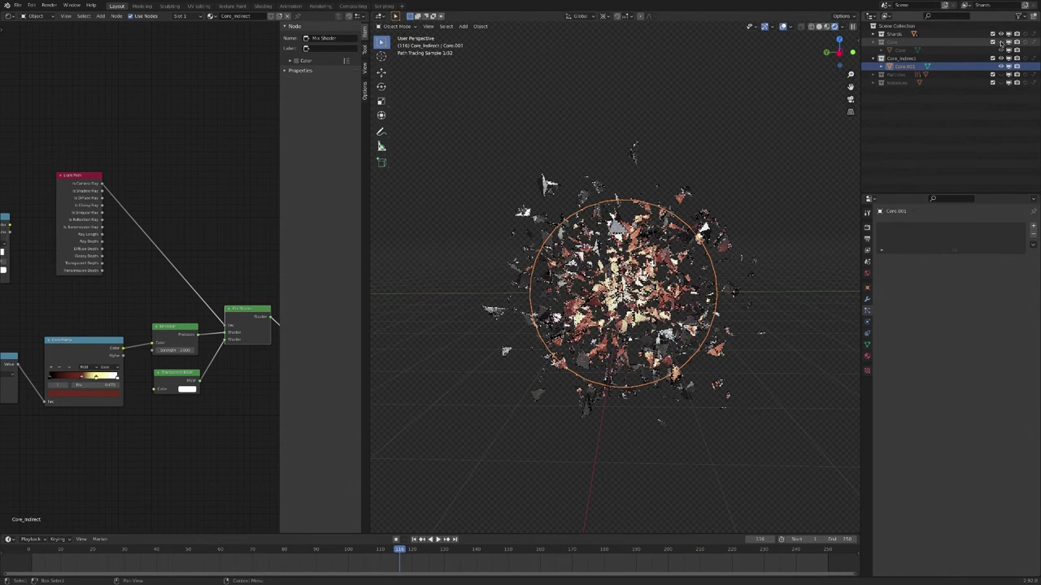
click(705, 156)
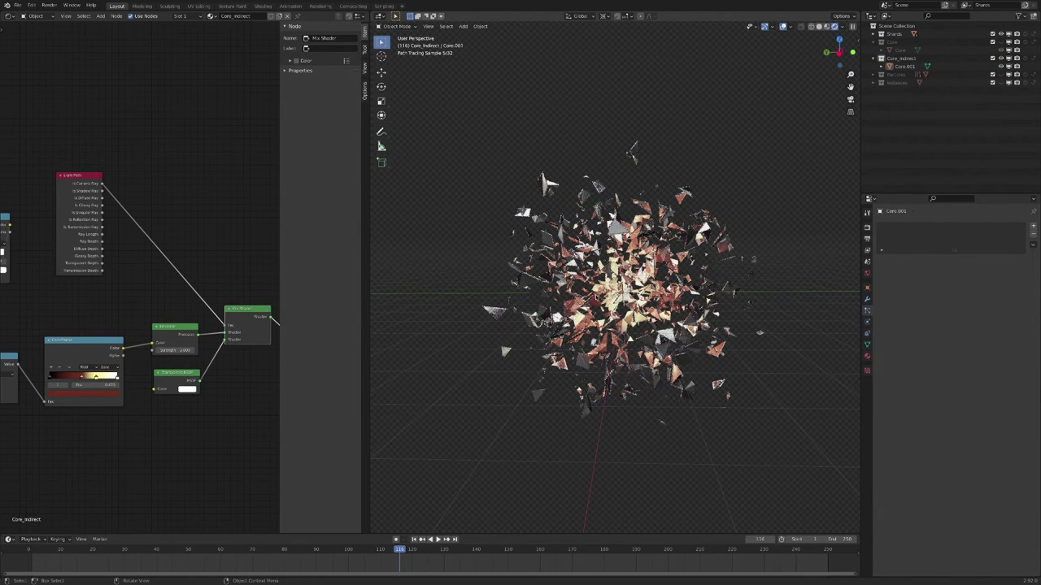
middle_drag(190, 268, 140, 268)
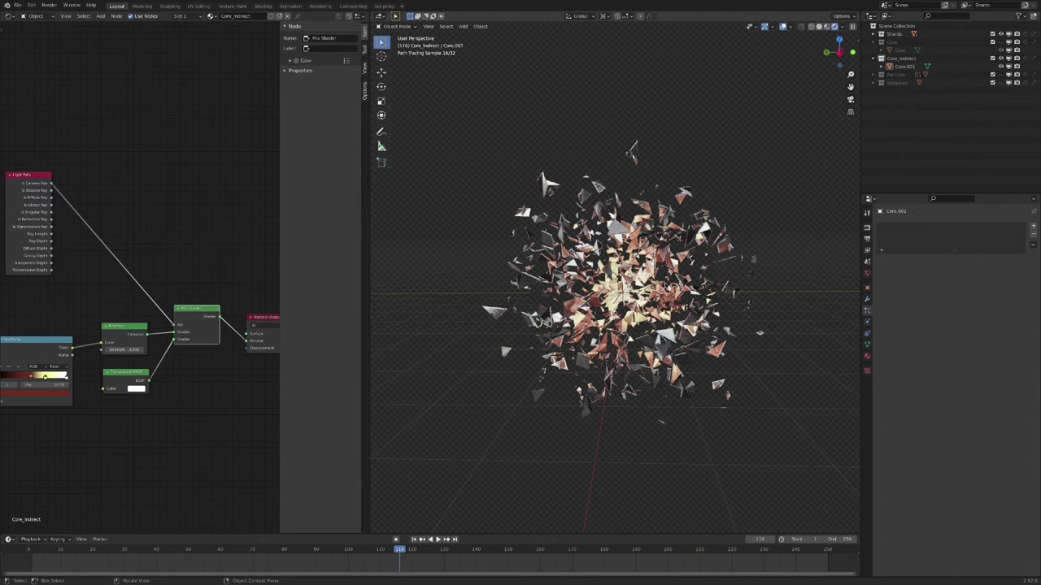
- Exclude the Core, Particles and Instances collections from the Shards view layer and open its View Layer properties
click(992, 42)
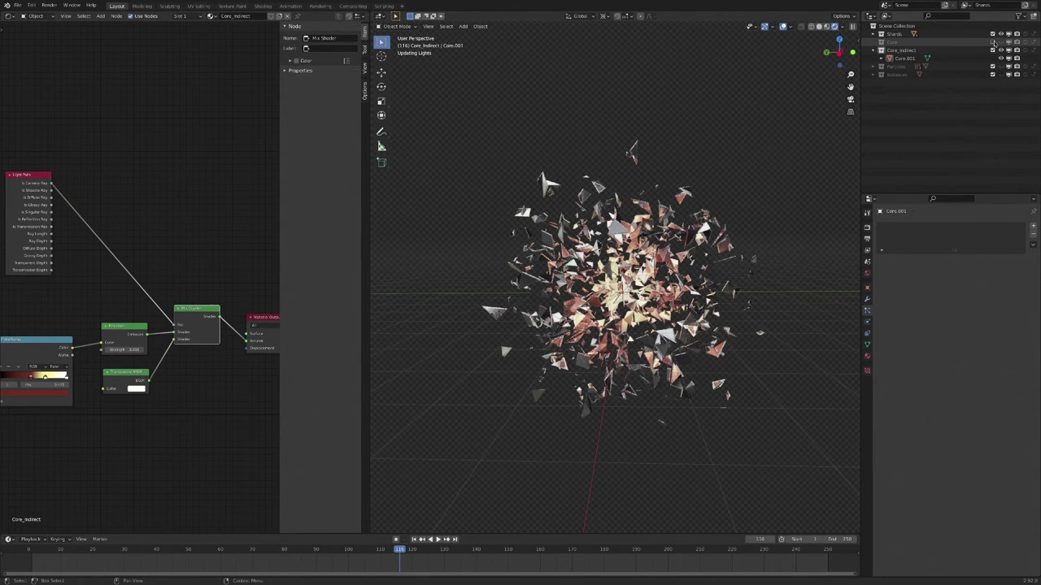
click(992, 66)
click(992, 74)
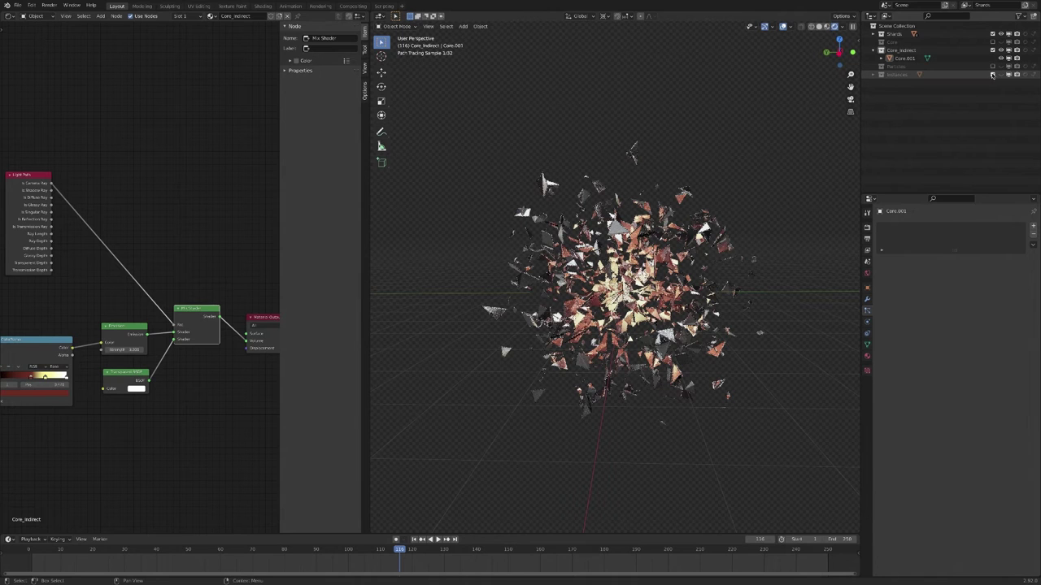
click(867, 250)
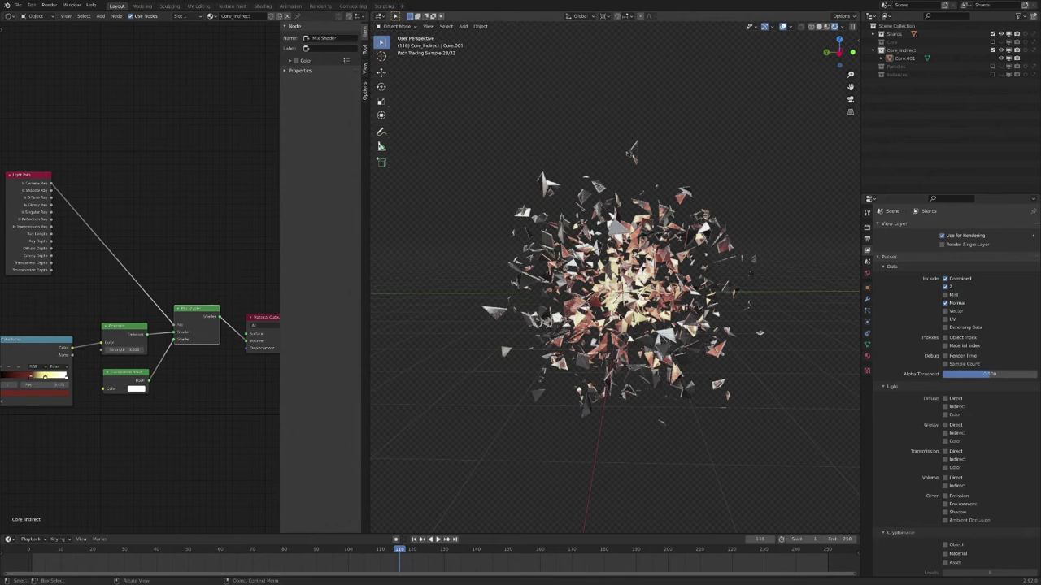
scroll(901, 348, down, 3)
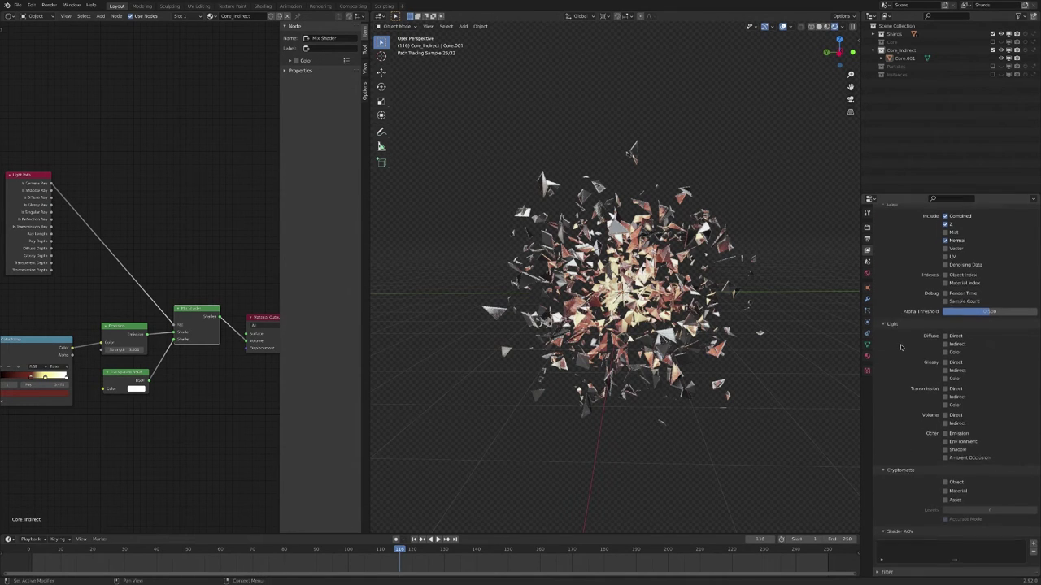
scroll(909, 347, up, 3)
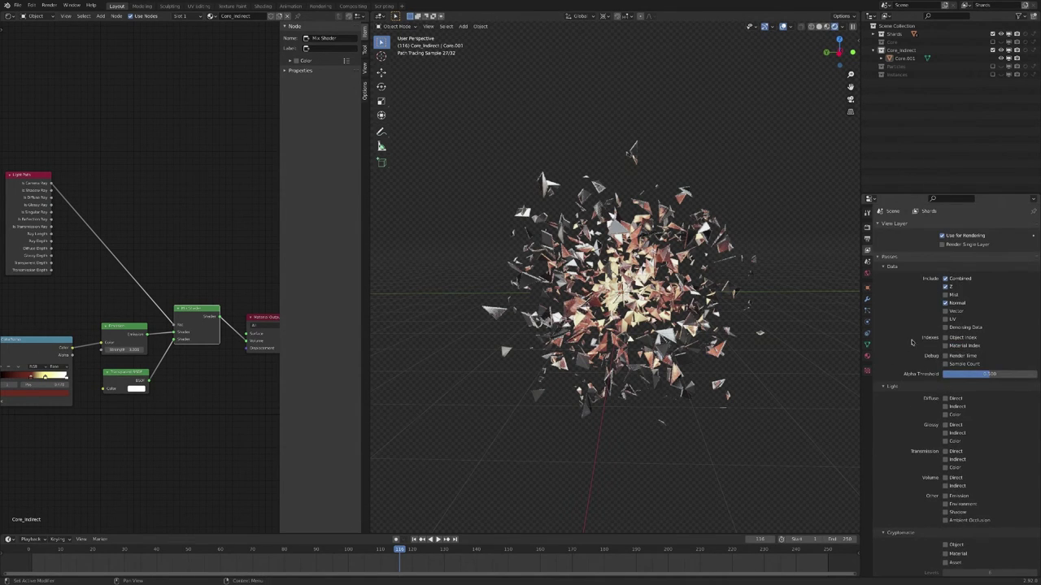
- Add a new view layer named Core and exclude Shards, Core_Indirect, Particles and Instances from it
click(1025, 6)
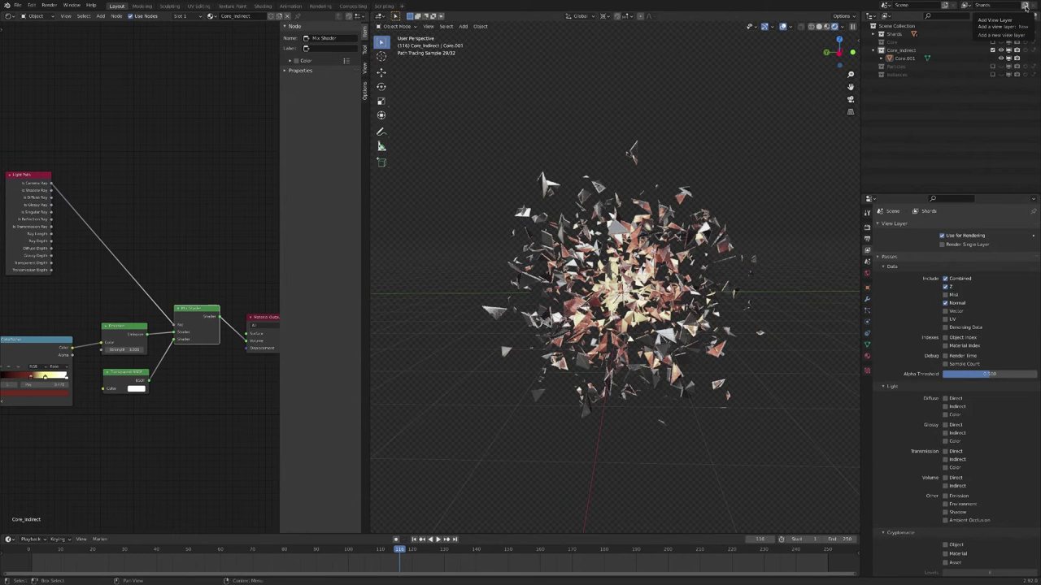
click(984, 22)
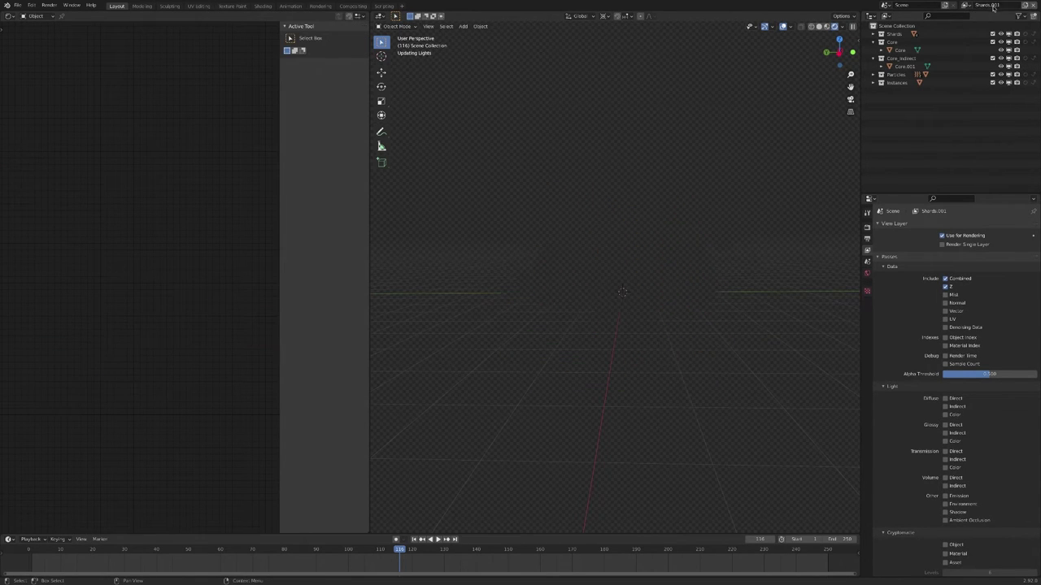
click(993, 6)
text(Core)
key(Return)
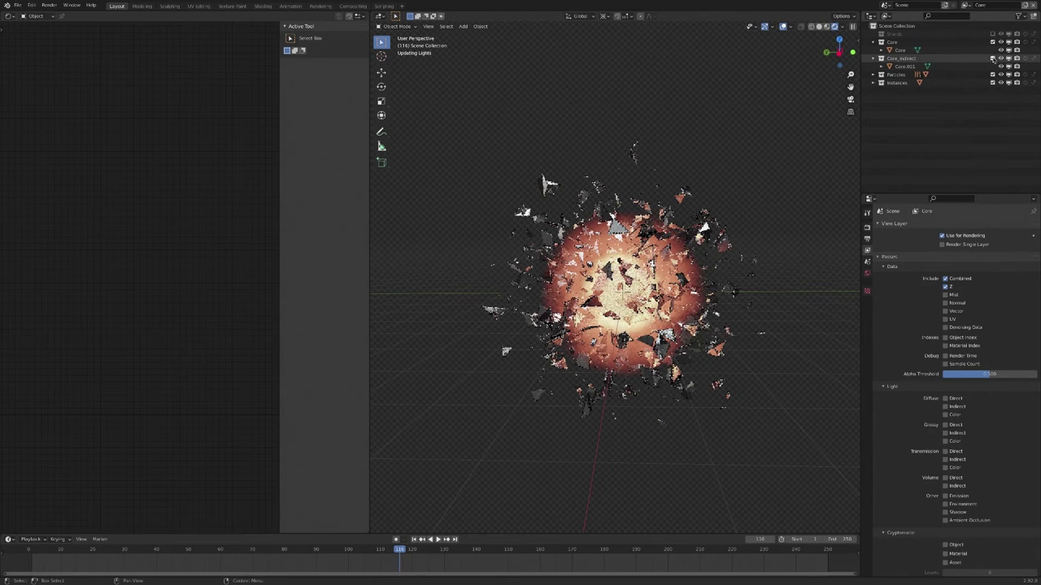
click(992, 58)
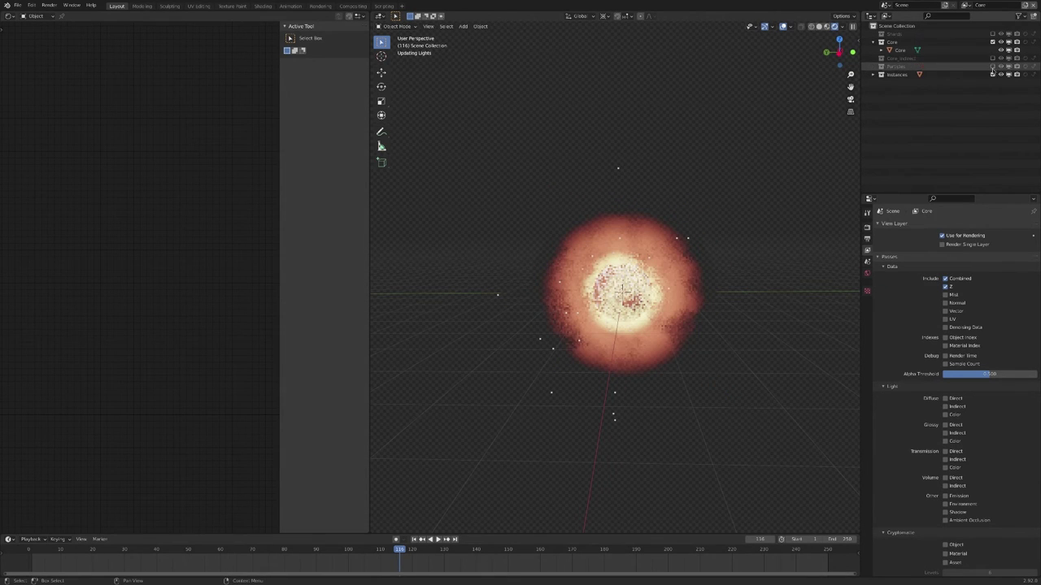
drag(992, 67, 992, 74)
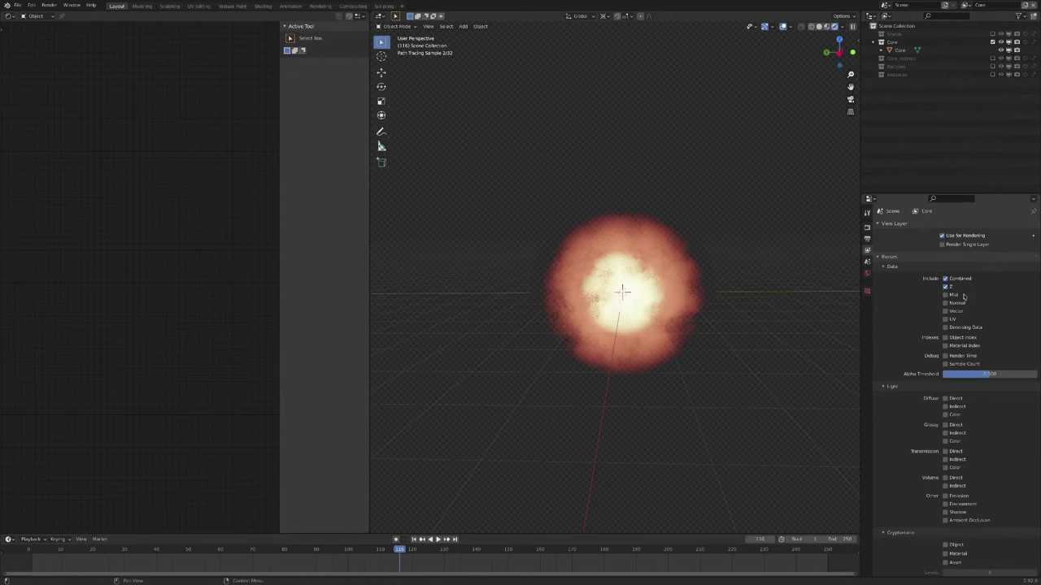
- Override the render samples of the Core view layer with 10
scroll(955, 321, down, 4)
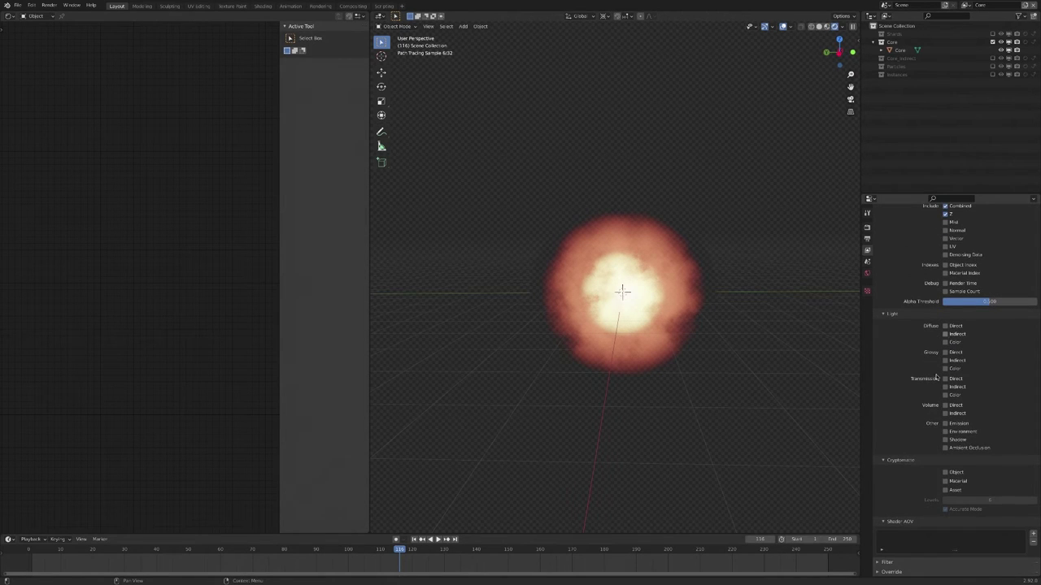
scroll(911, 496, down, 1)
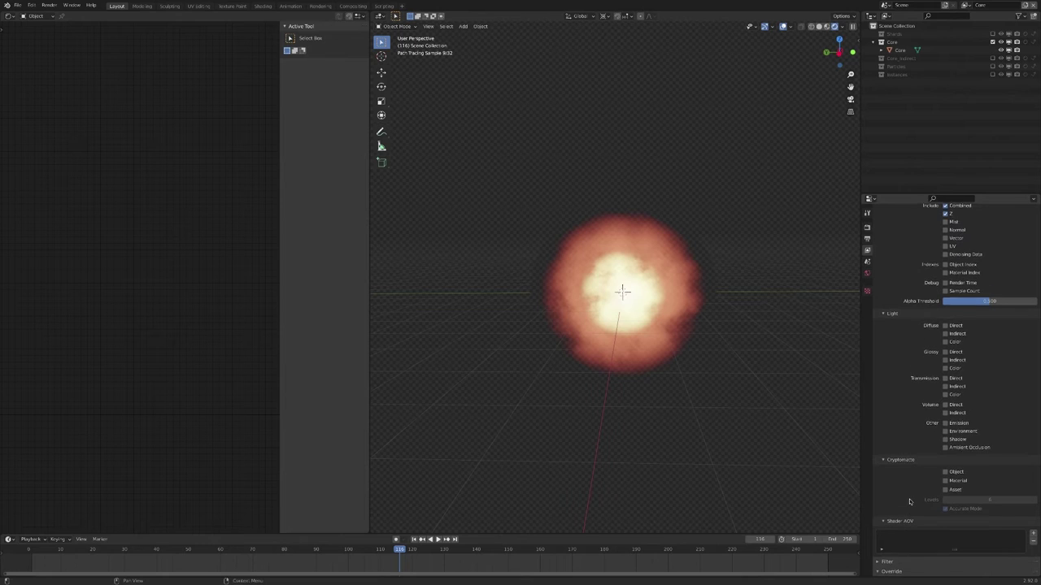
click(891, 547)
click(987, 569)
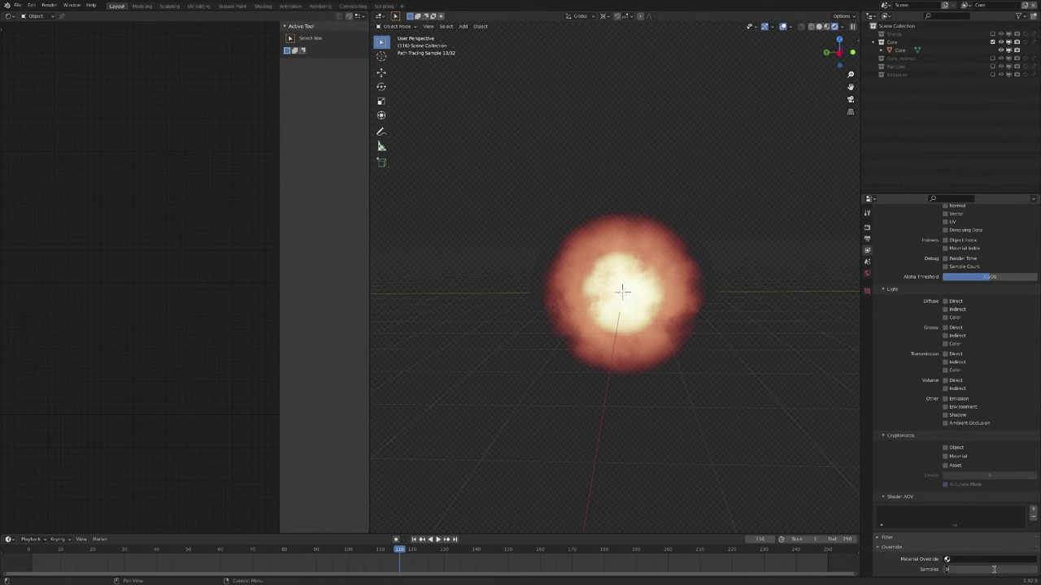
text(10)
key(Return)
mouse_move(713, 380)
middle_down()
mouse_move(639, 300)
mouse_move(685, 366)
middle_up()
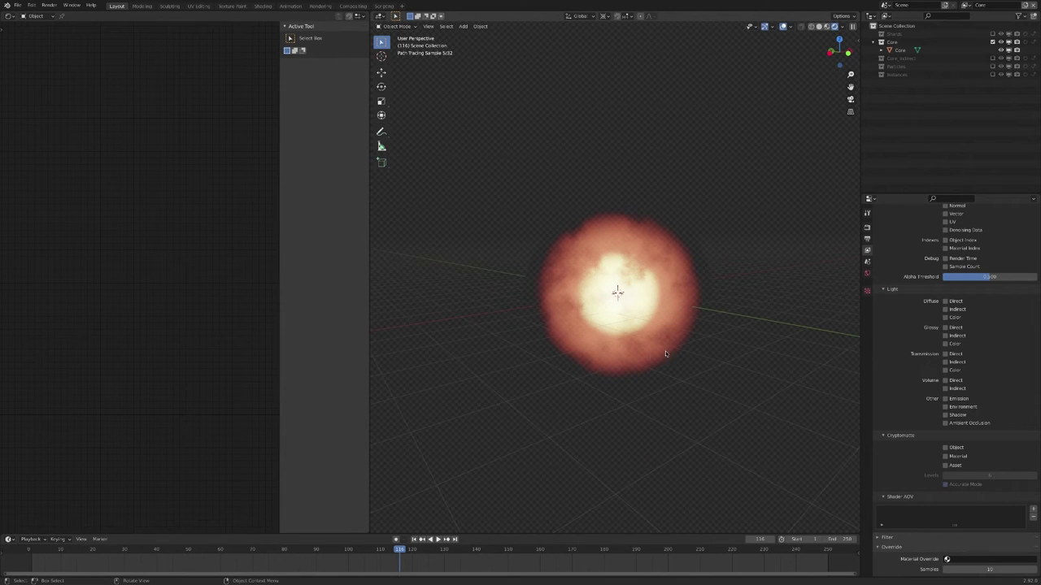
mouse_move(642, 317)
middle_down()
mouse_move(597, 320)
mouse_move(652, 318)
middle_up()
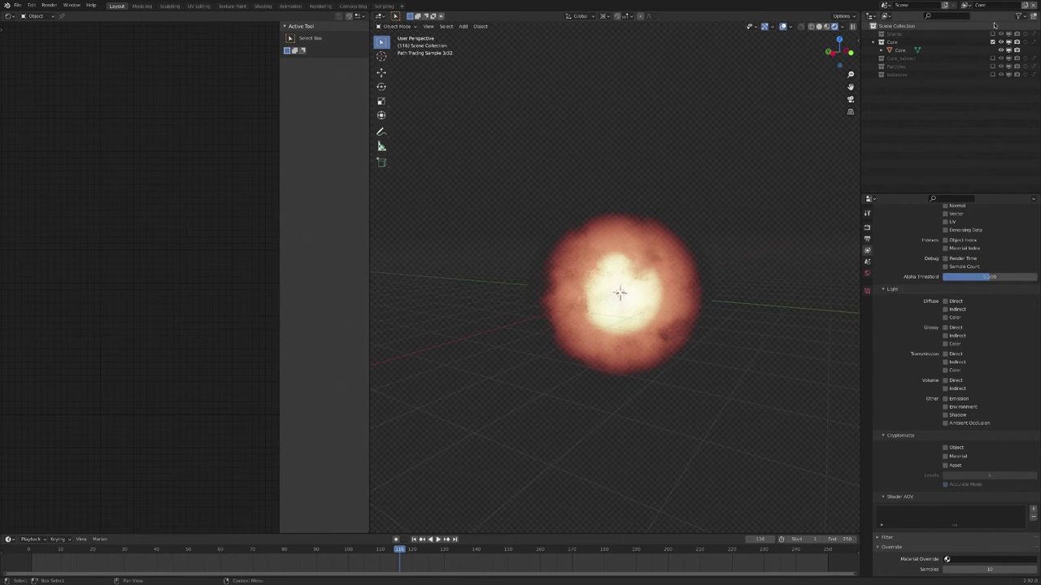
- Add a new view layer named Core Mask and exclude Core_Indirect, Particles and Instances from it
click(1024, 7)
click(1007, 22)
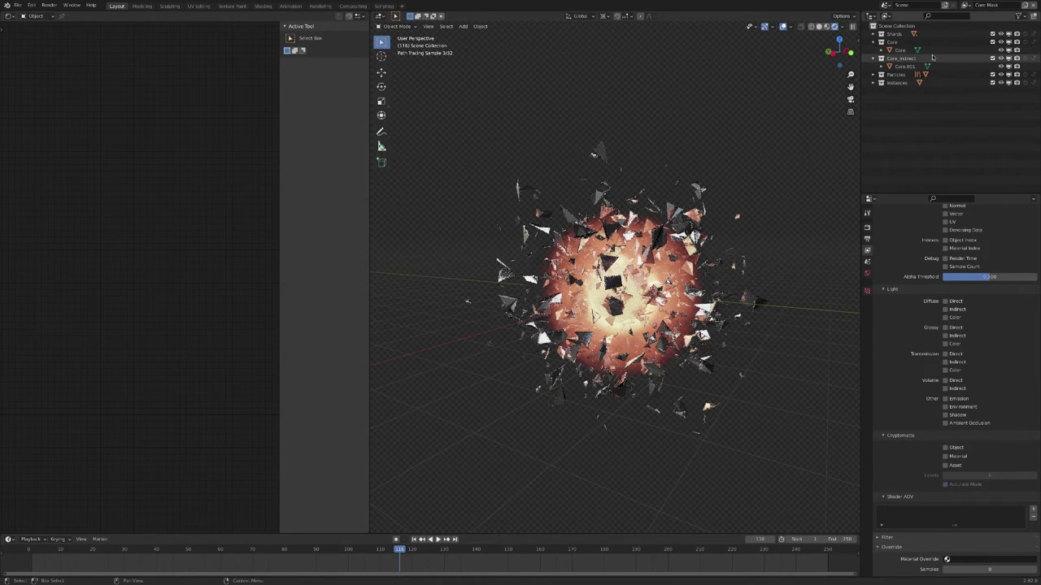
click(992, 59)
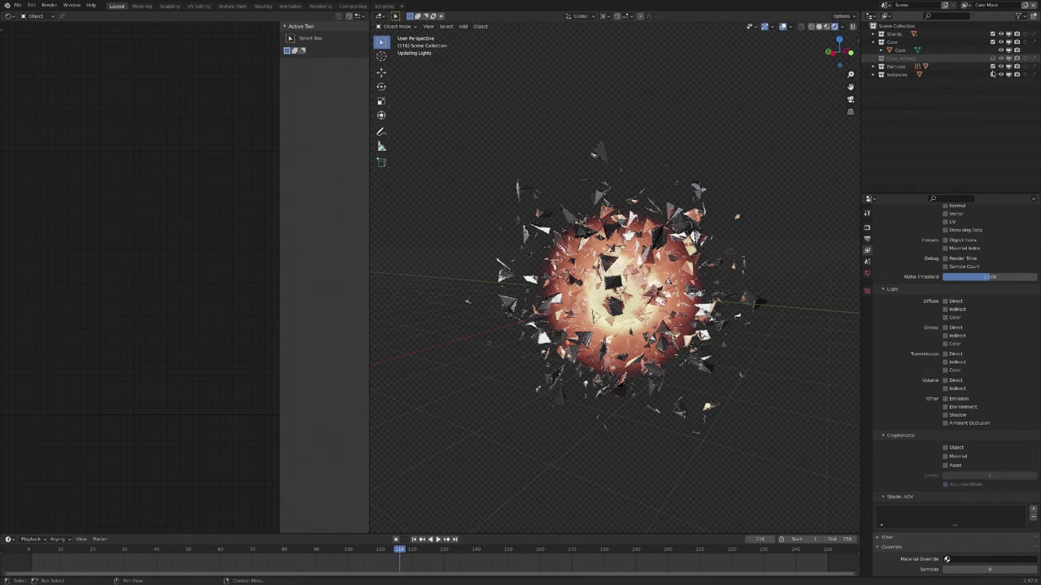
click(992, 65)
click(992, 74)
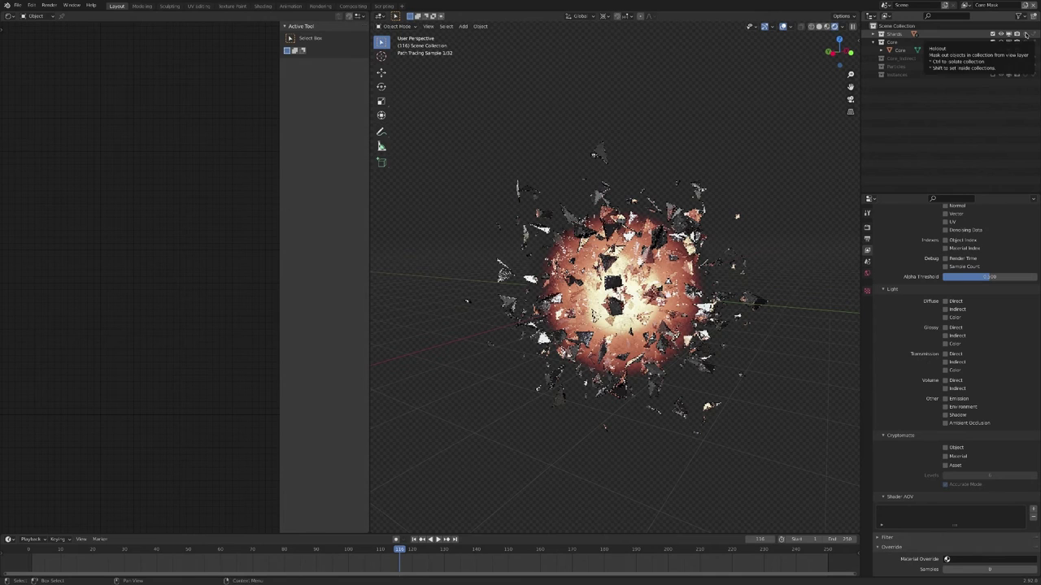
- Make the Shards collection a holdout in the Core Mask view layer and override that layer's render samples with 10
click(1025, 34)
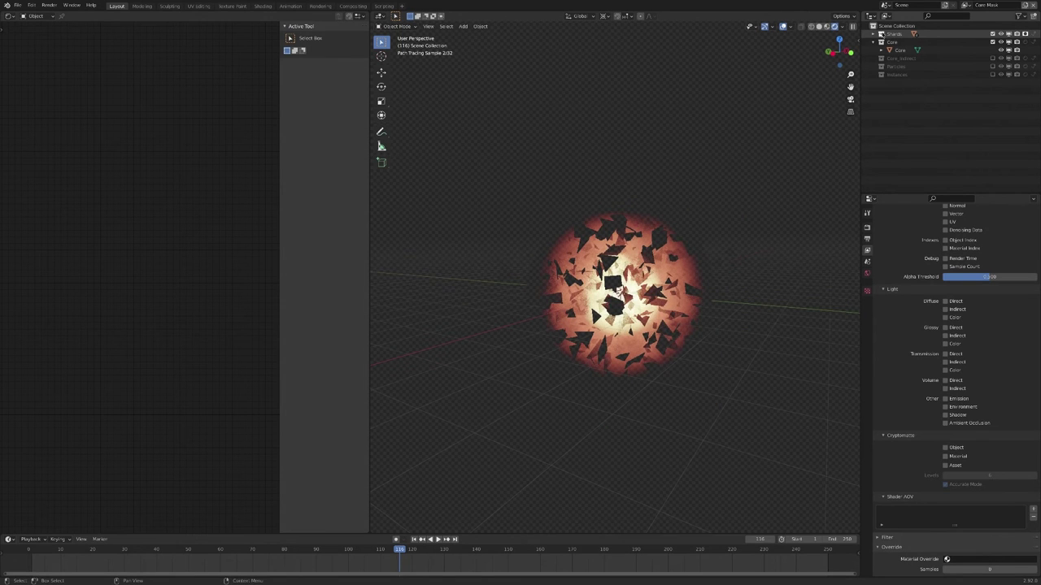
mouse_move(768, 135)
middle_down()
mouse_move(726, 135)
mouse_move(753, 135)
middle_up()
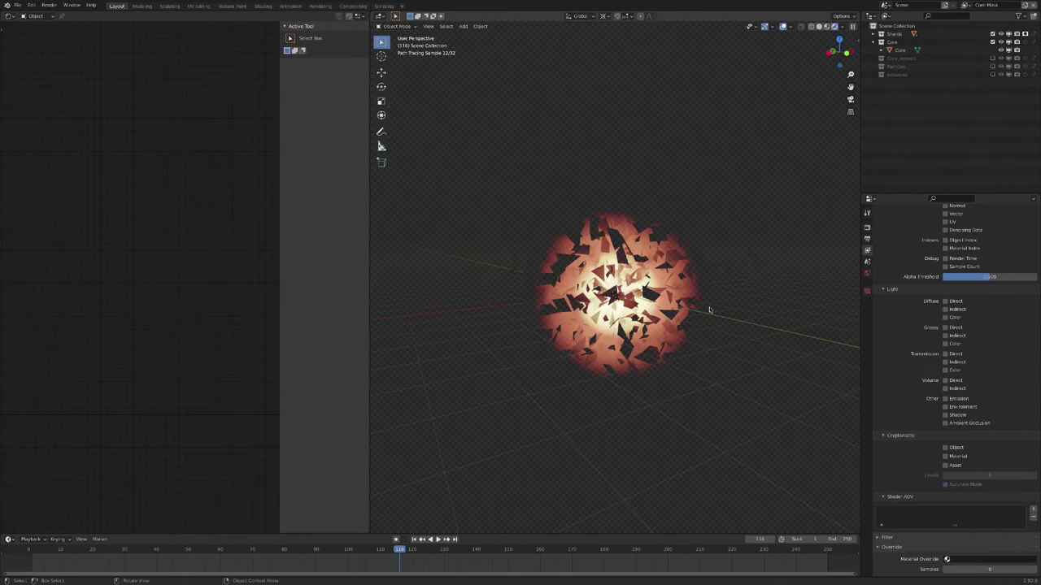
click(991, 568)
text(10)
key(Return)
- Enable render denoising for the scene and choose OpenImageDenoise as the denoiser
click(965, 5)
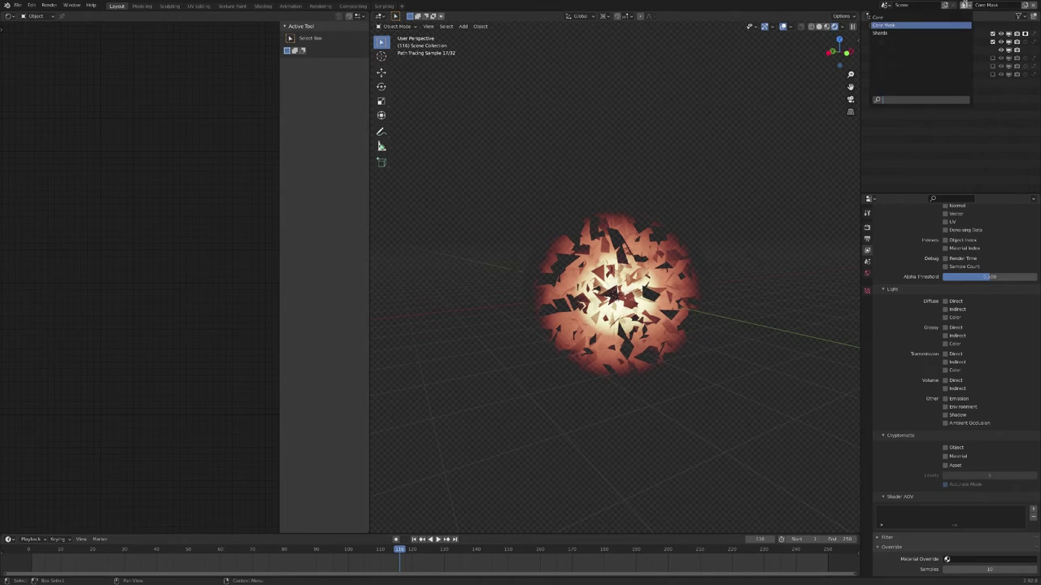
click(867, 228)
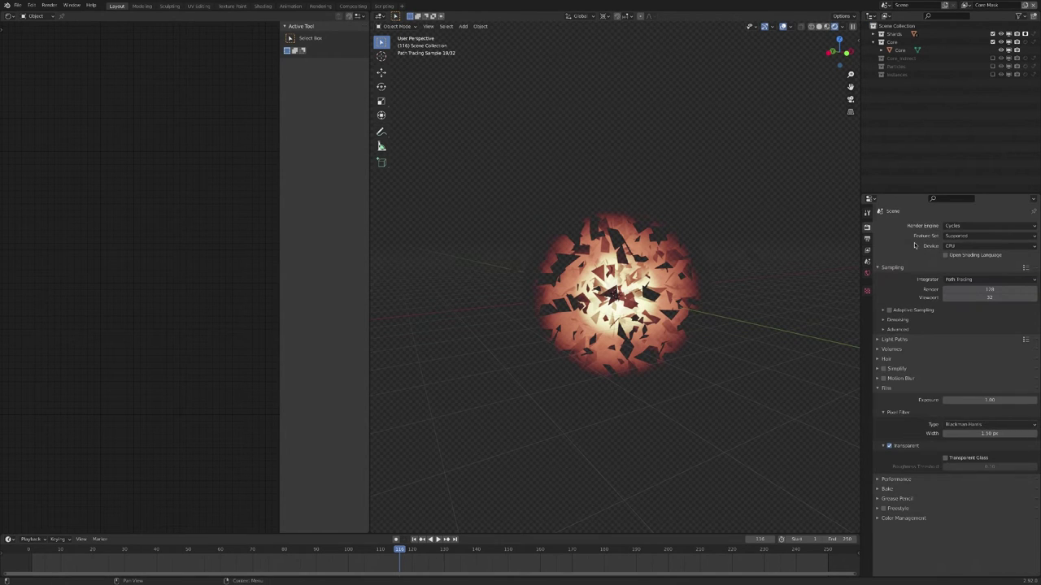
click(888, 320)
click(945, 332)
click(988, 332)
click(980, 364)
- Turn off denoising for the Core Mask and Core view layers
click(867, 239)
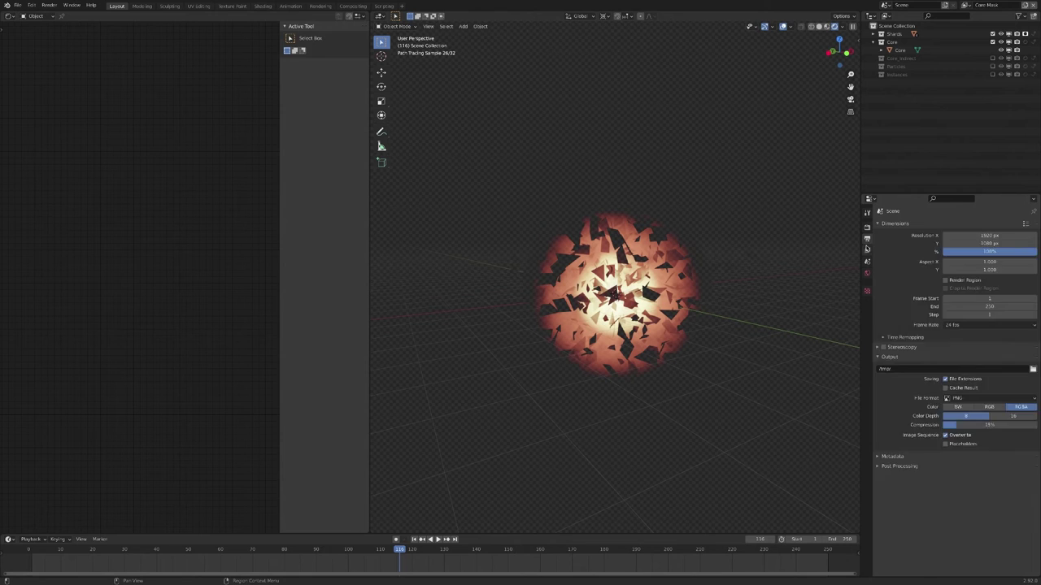
click(867, 250)
scroll(896, 477, down, 5)
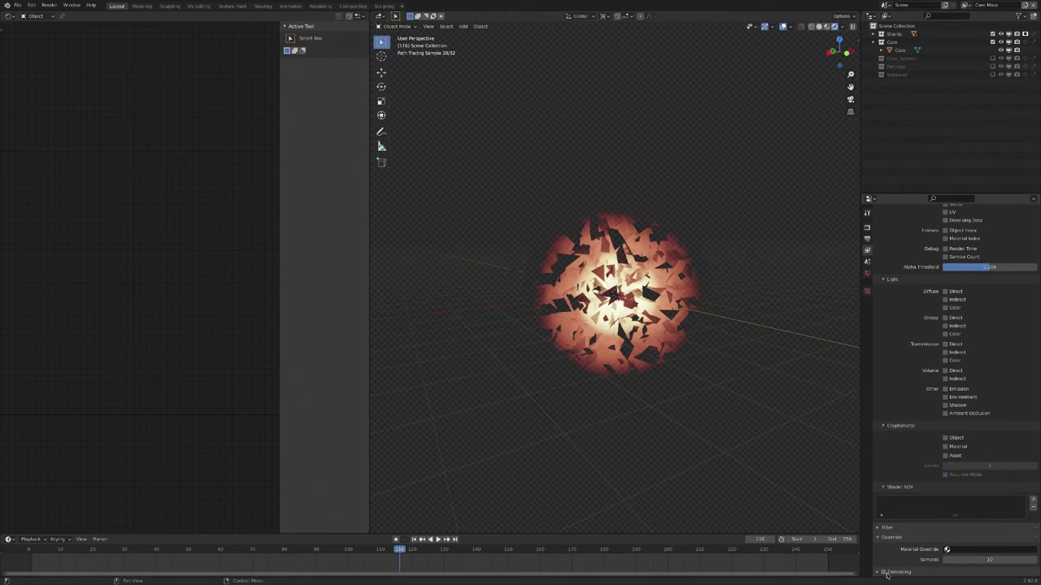
click(966, 5)
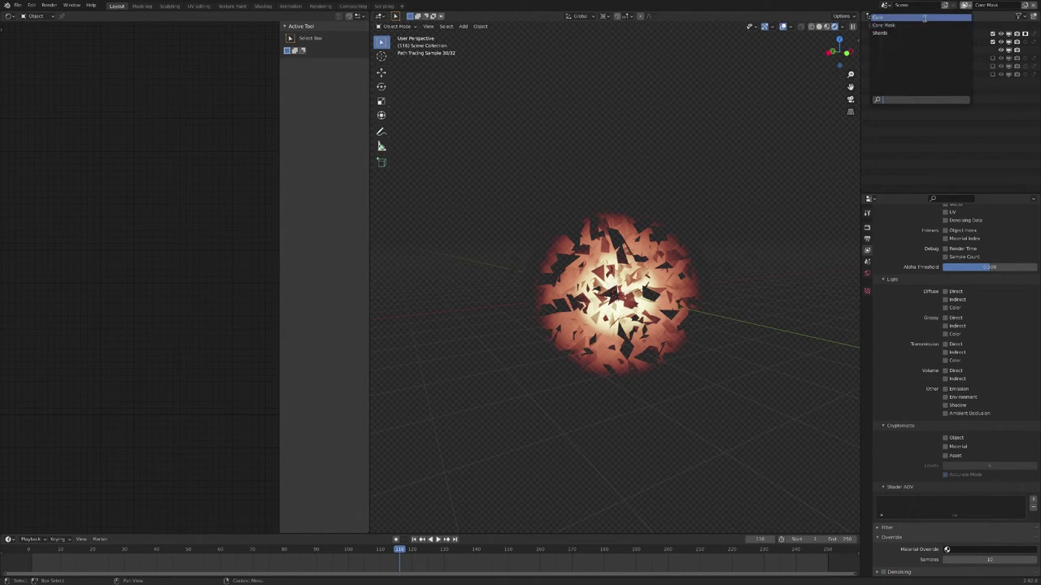
click(924, 18)
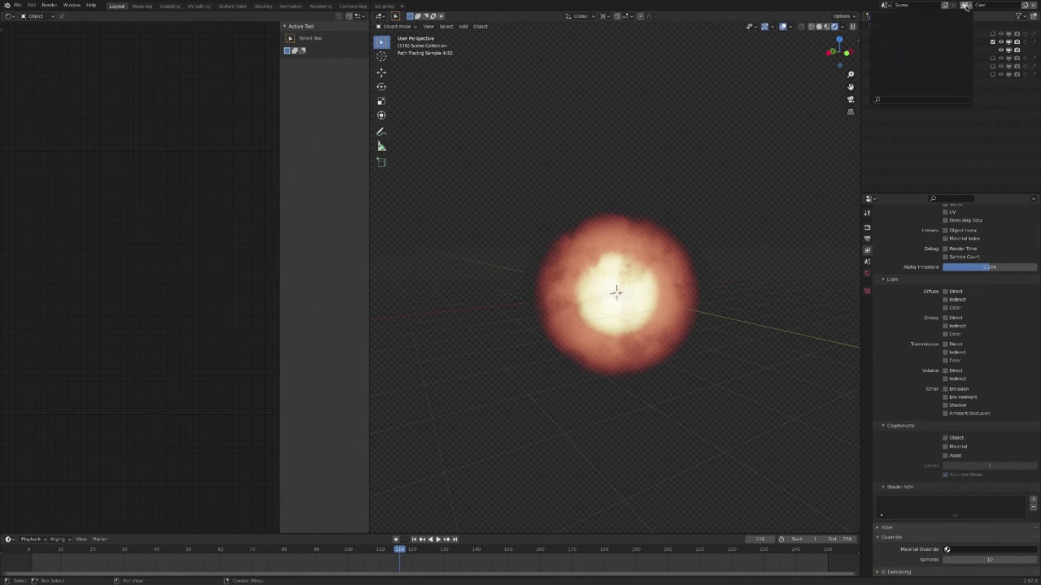
- Add a new view layer named Particles and exclude Shards, Core, Core_Indirect and Instances from it
click(1026, 4)
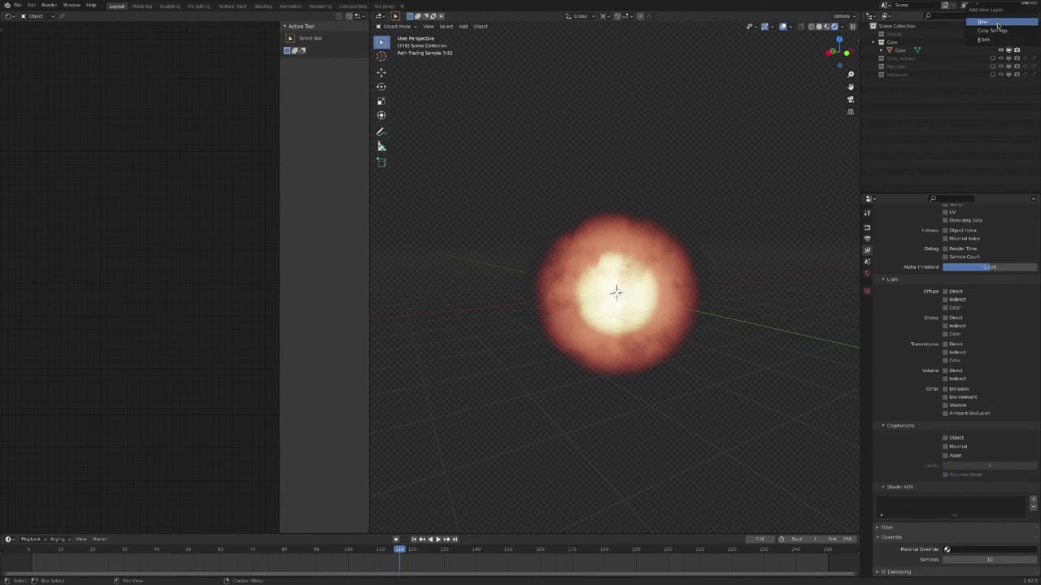
click(997, 23)
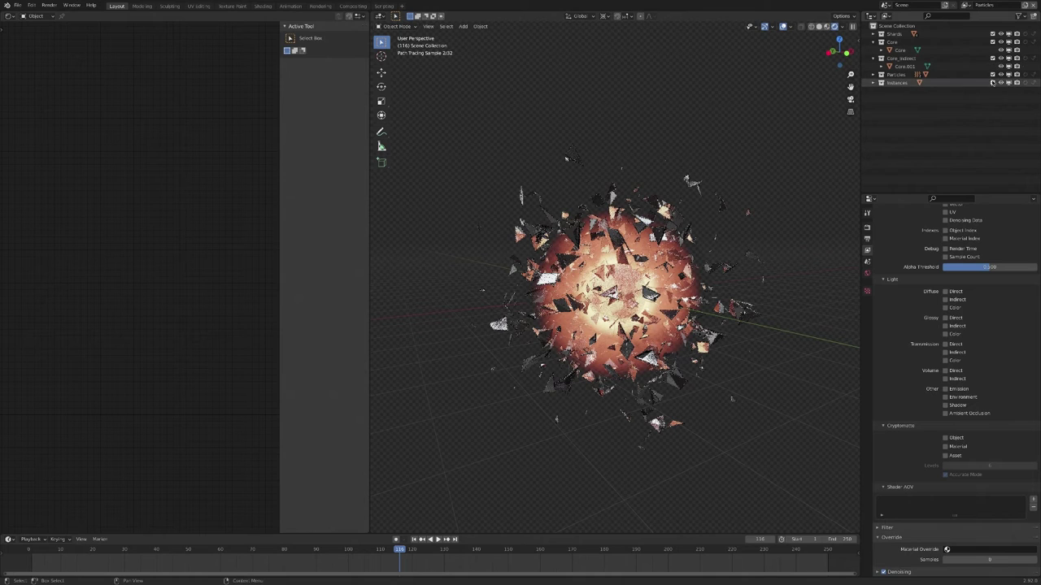
click(992, 41)
click(992, 34)
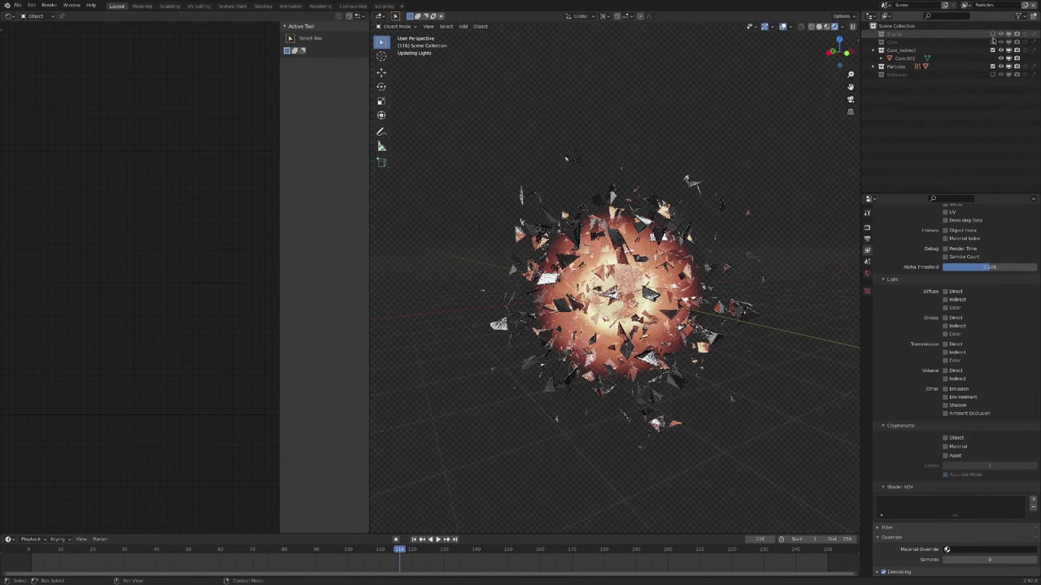
click(992, 50)
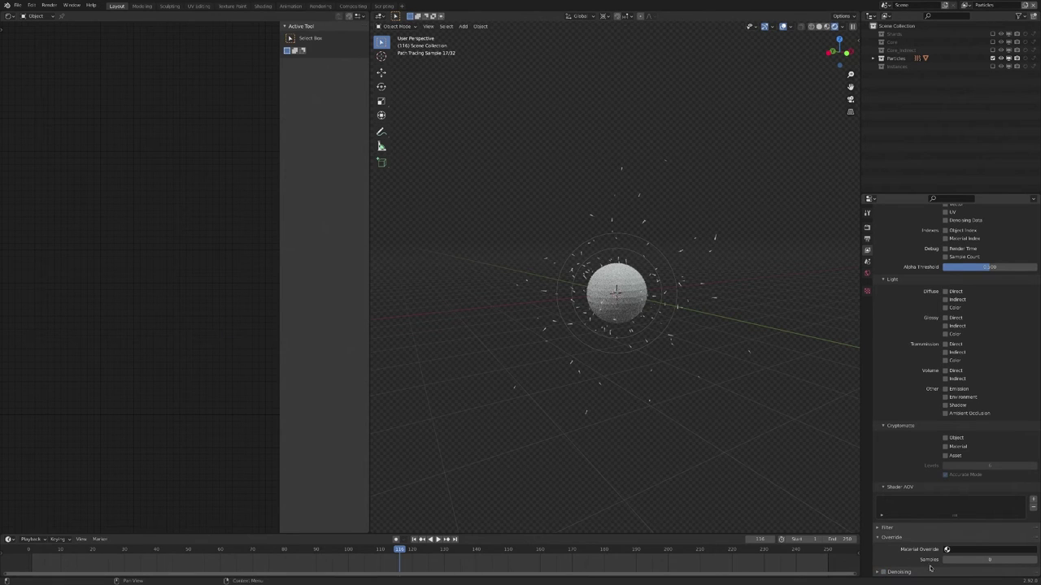
- Turn off denoising for the Particles view layer and override its render samples with 20
click(988, 559)
text(20)
key(Return)
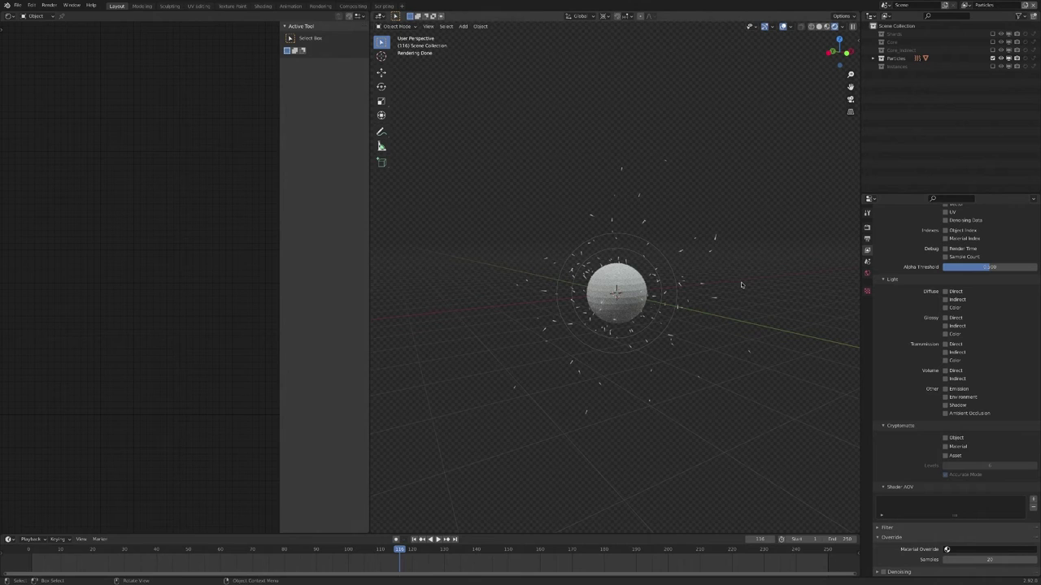
- Enable motion blur and adaptive sampling for the scene and set the render samples to 32
click(867, 227)
click(884, 412)
click(888, 310)
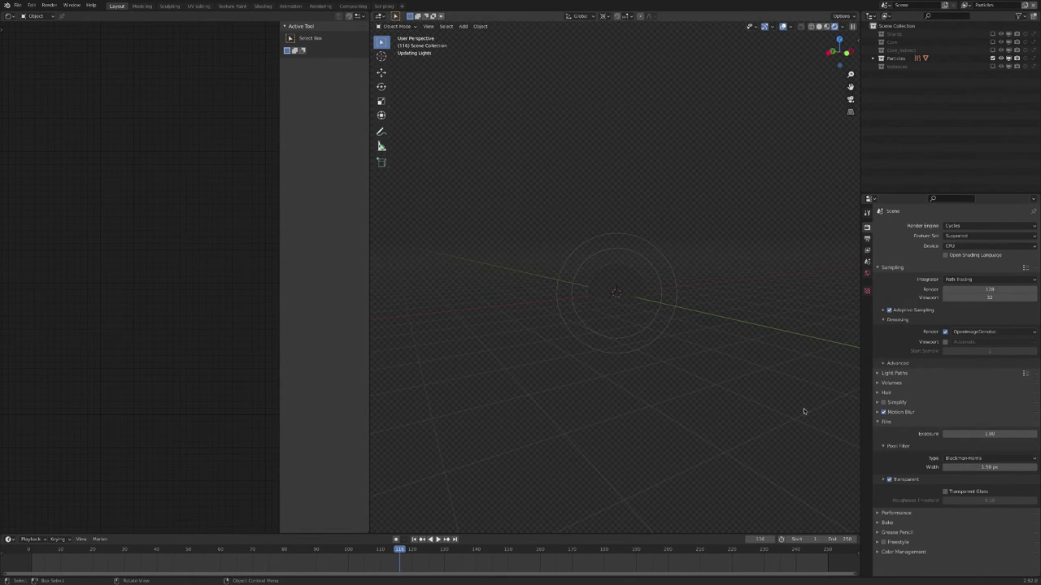
click(991, 290)
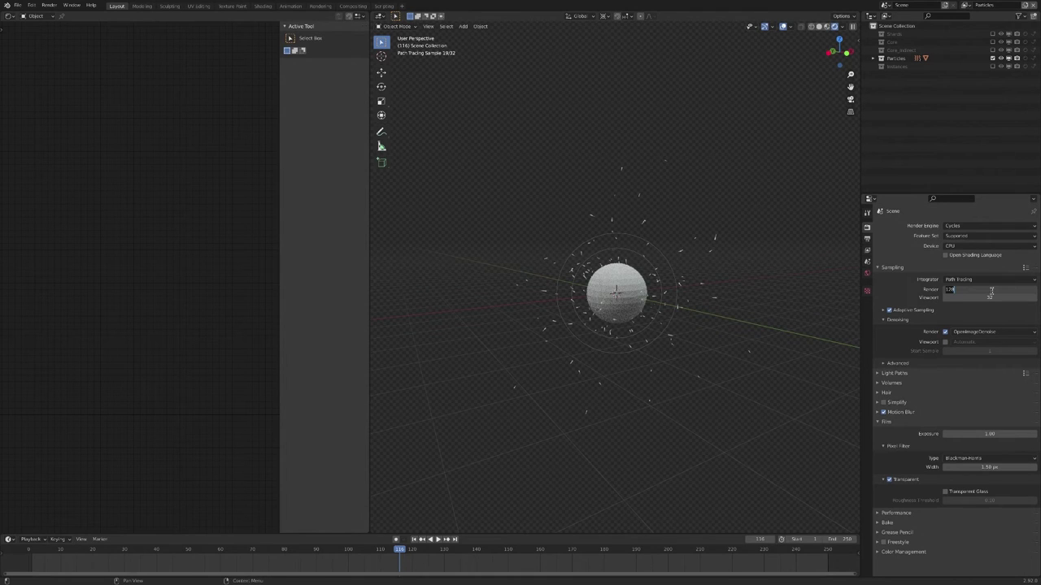
text(1)
key(Return)
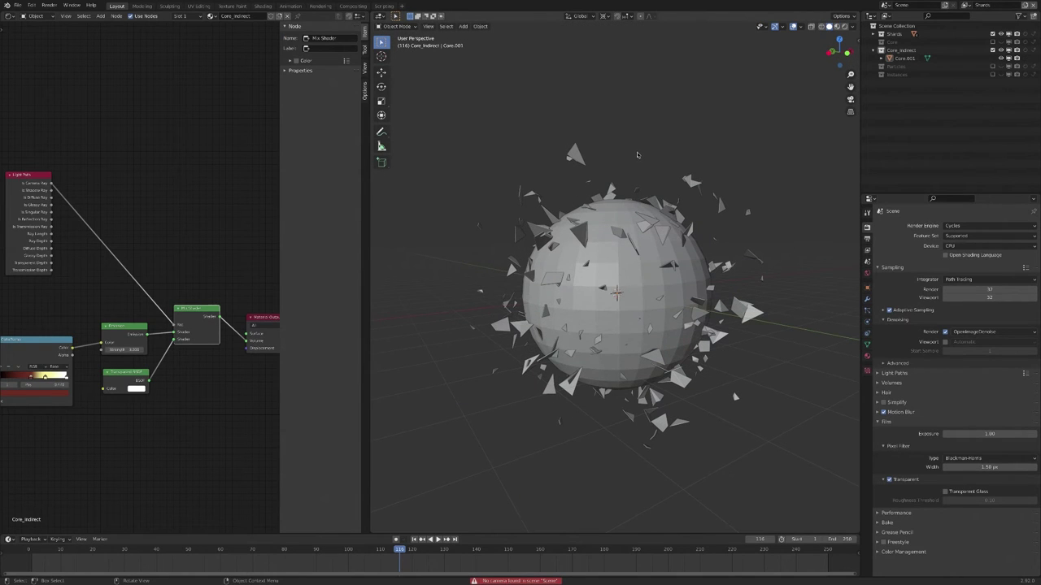
- Add a camera to the scene and clear its location and rotation
key(shift+a)
mouse_move(656, 169)
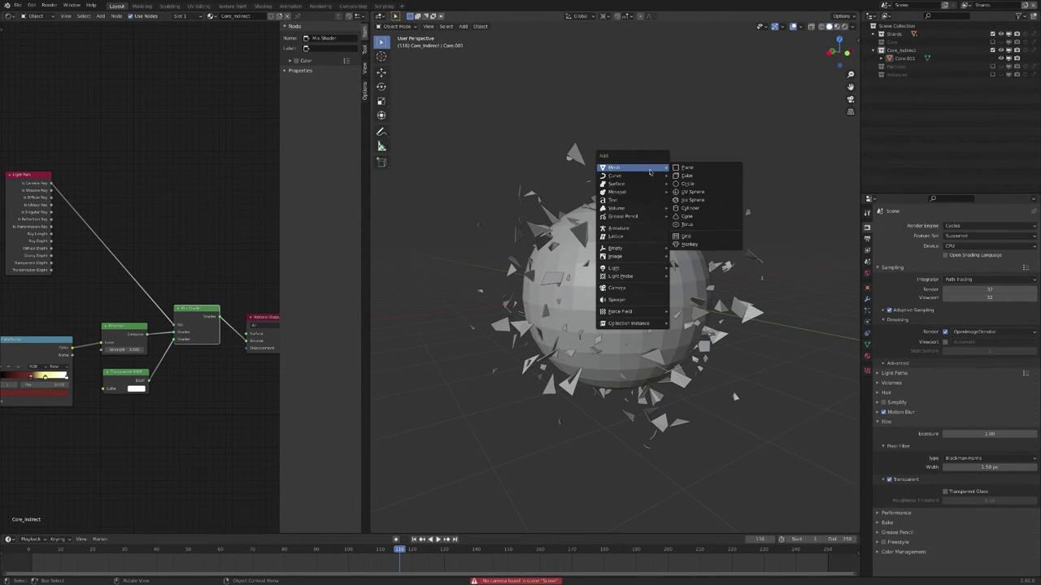
click(624, 288)
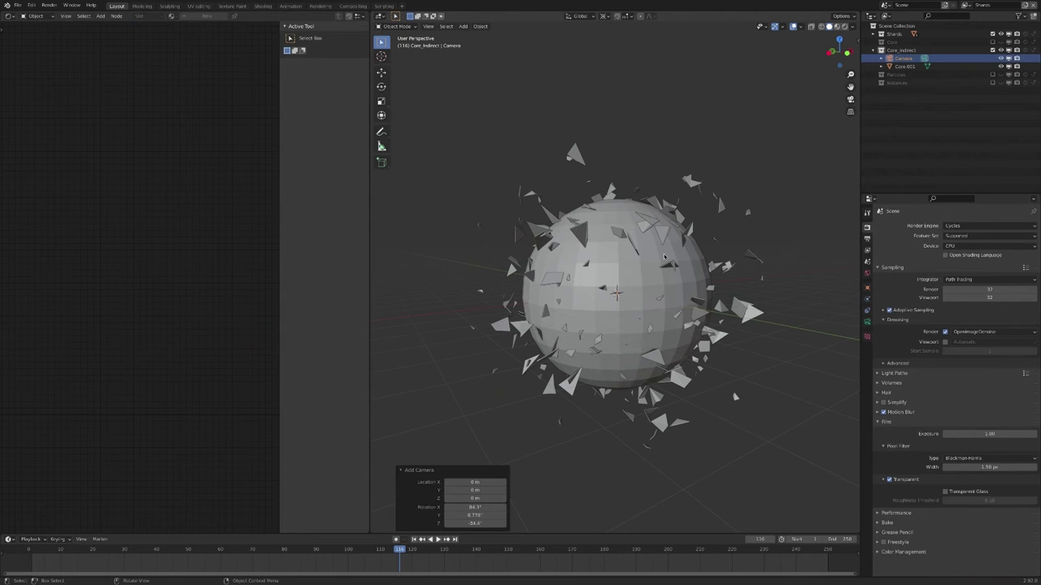
key(alt+r)
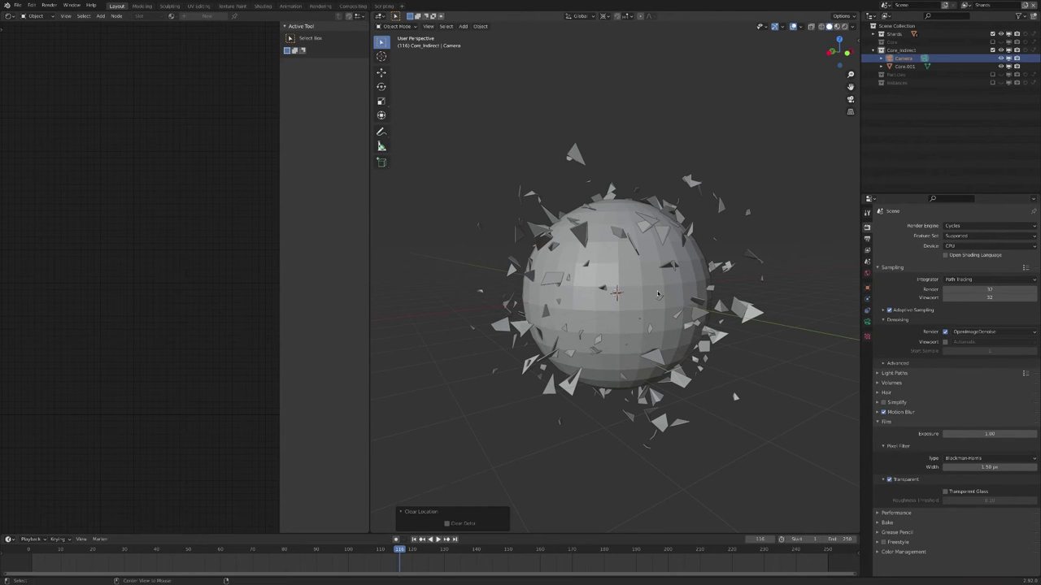
- Move the camera about 7.8 m in the negative Y direction, away from the core
middle_drag(667, 311, 713, 352)
key(g)
key(y)
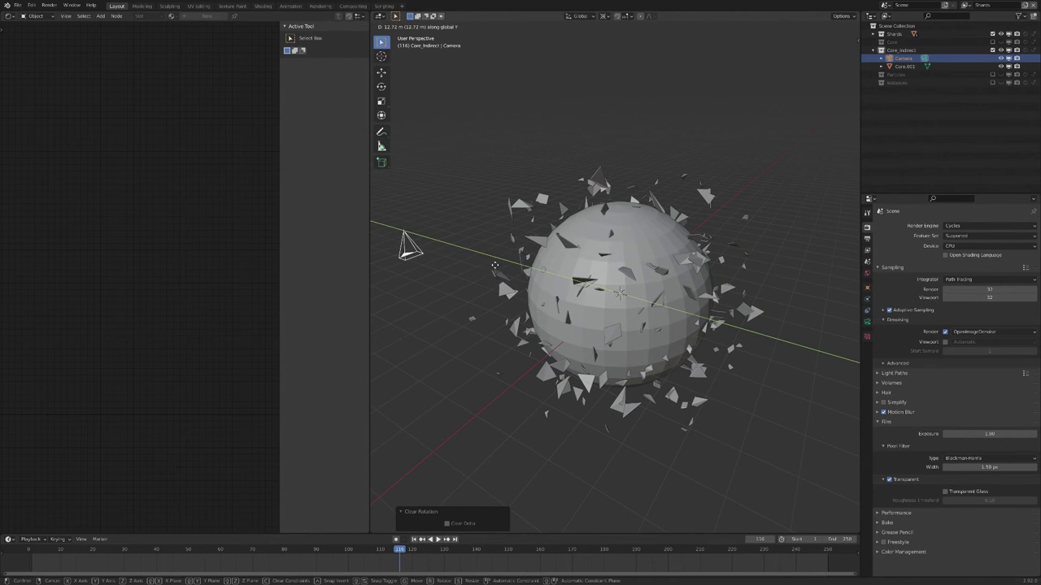
click(569, 353)
key(r)
key(x)
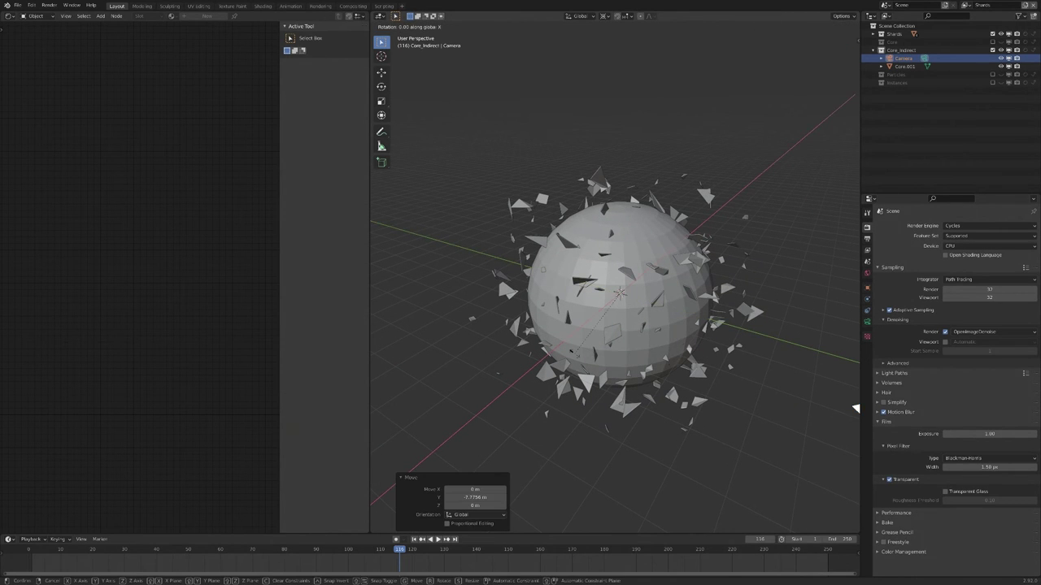
key(Escape)
- Change the transform pivot point, rotate the camera 90° around the X axis and look through it
shift+middle_drag(831, 135, 665, 135)
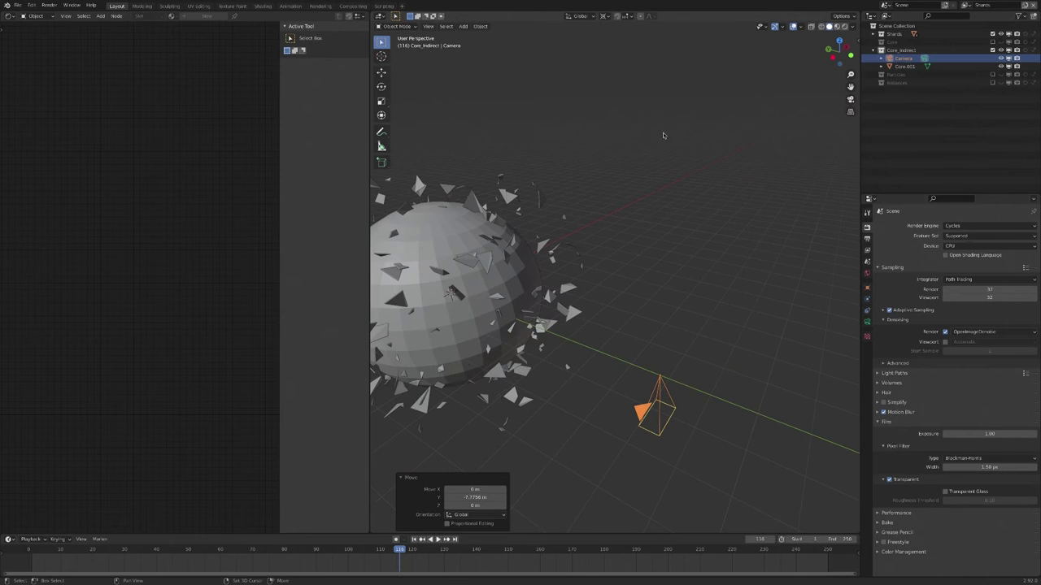
click(602, 16)
click(620, 53)
text(rx90)
key(Return)
key(KP_0)
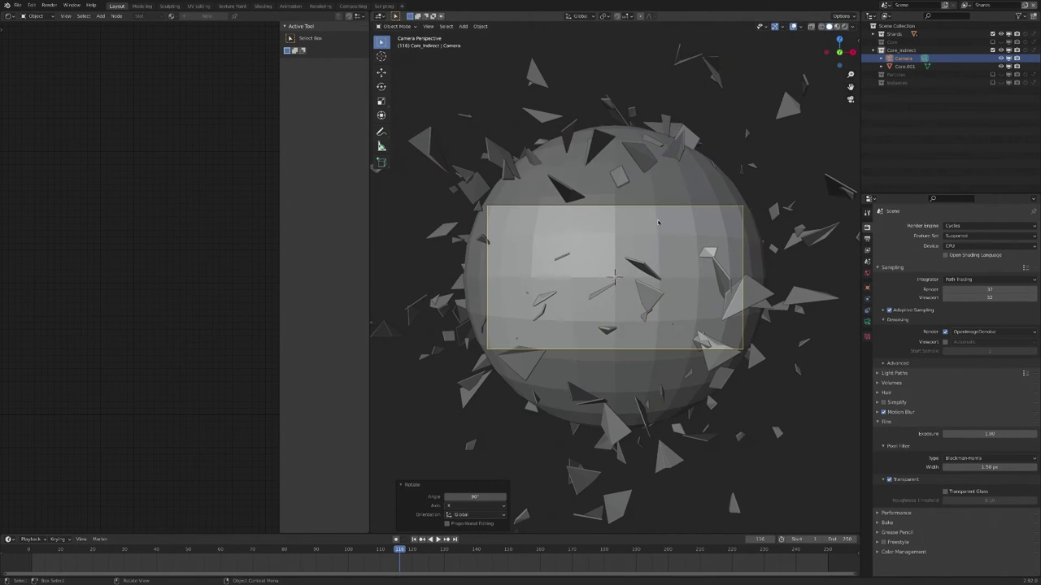
- Move the camera about 13.8 m further back along negative Y to fit the exploding sphere in the frame
key(g)
key(y)
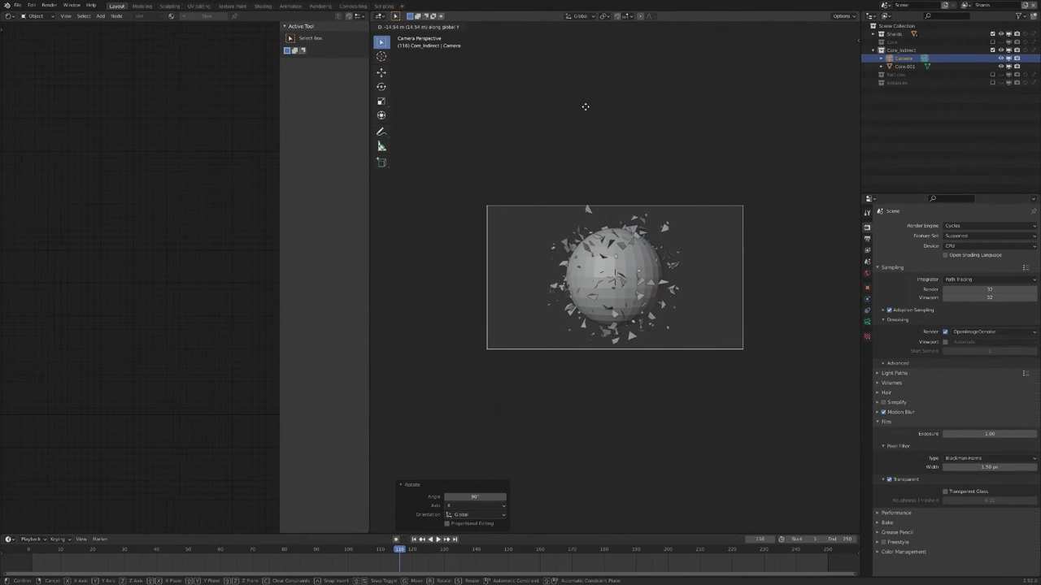
click(585, 106)
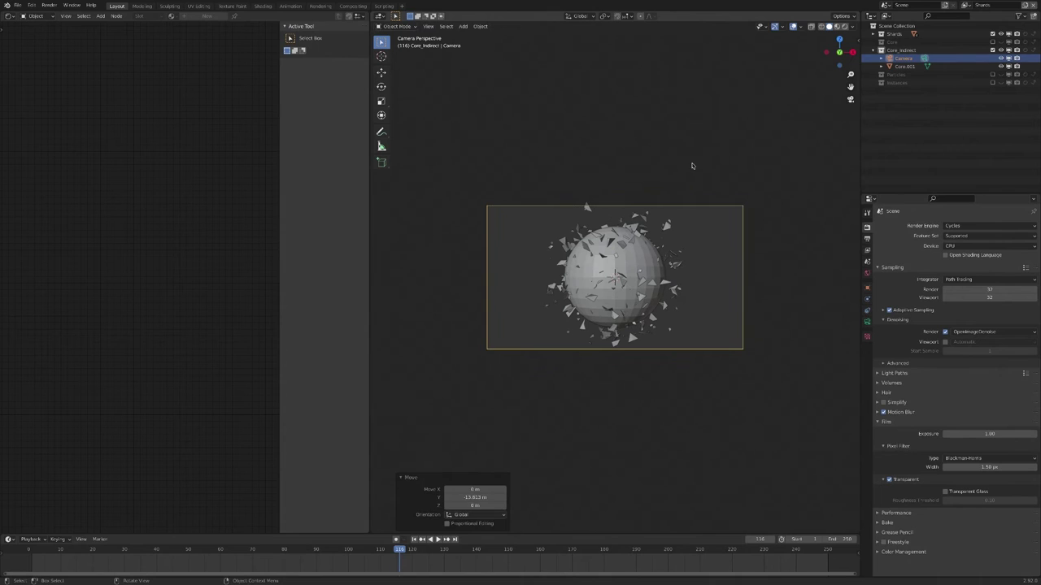
- Set the horizontal output resolution to 2048 px
click(867, 239)
click(985, 234)
text(2048)
key(Return)
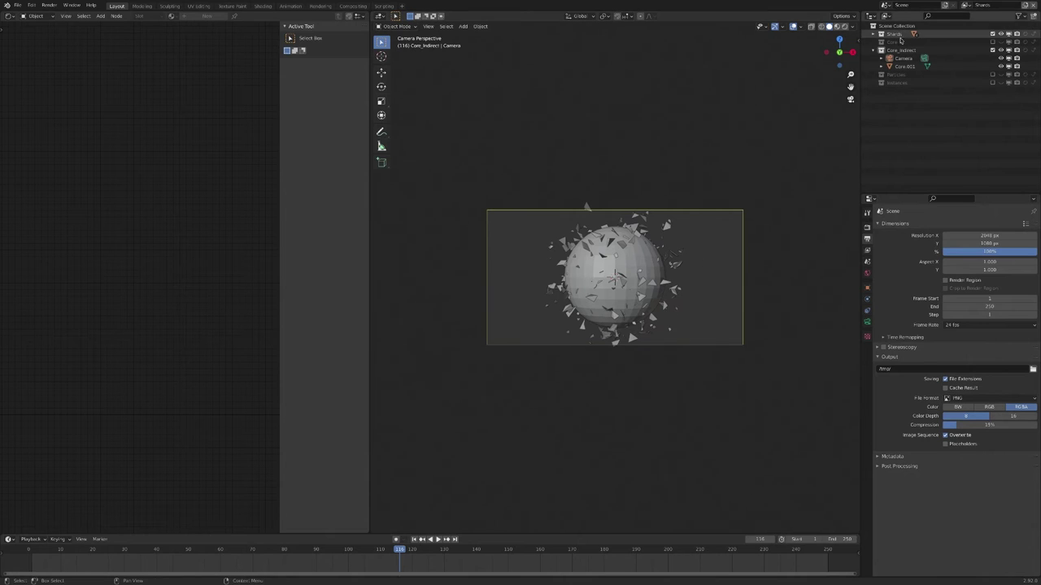
- Take the camera out of the Core_Indirect collection into the Scene Collection and move it about 1.8 m further back along negative Y
drag(901, 59, 898, 110)
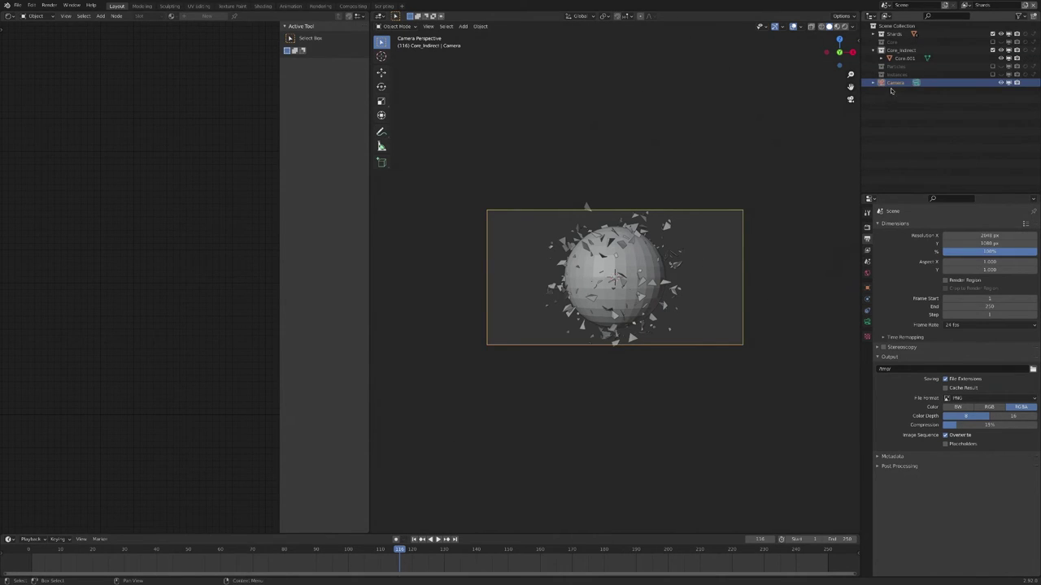
key(g)
key(y)
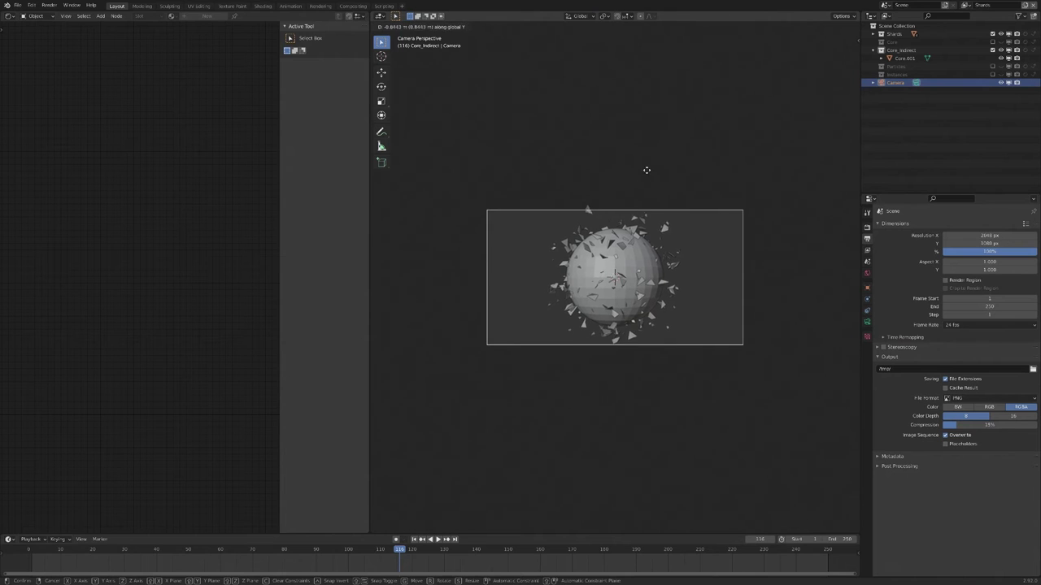
click(645, 164)
- Save the file and render the current frame with all view layers
key(ctrl+s)
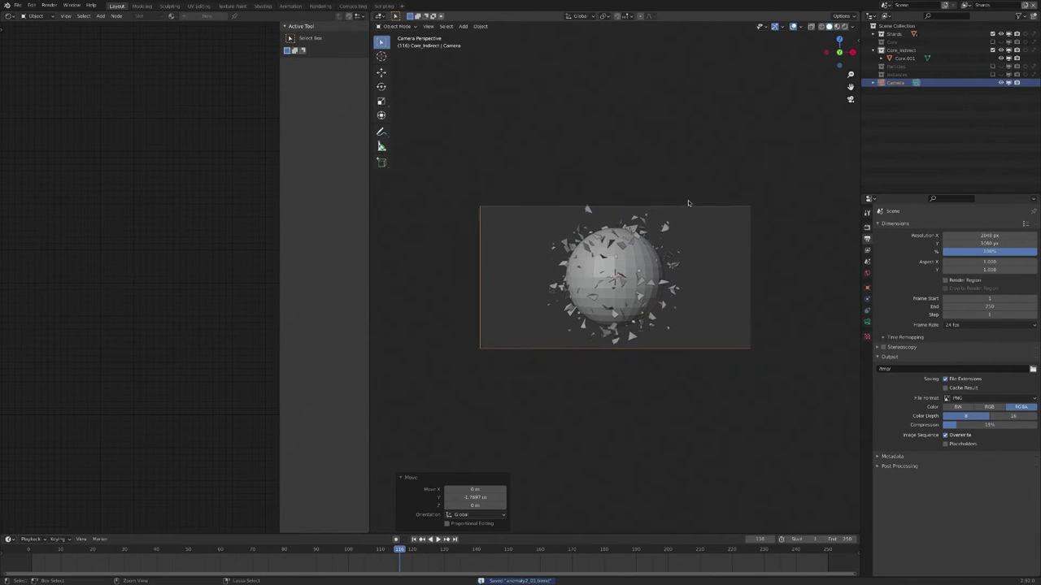
scroll(688, 203, up, 2)
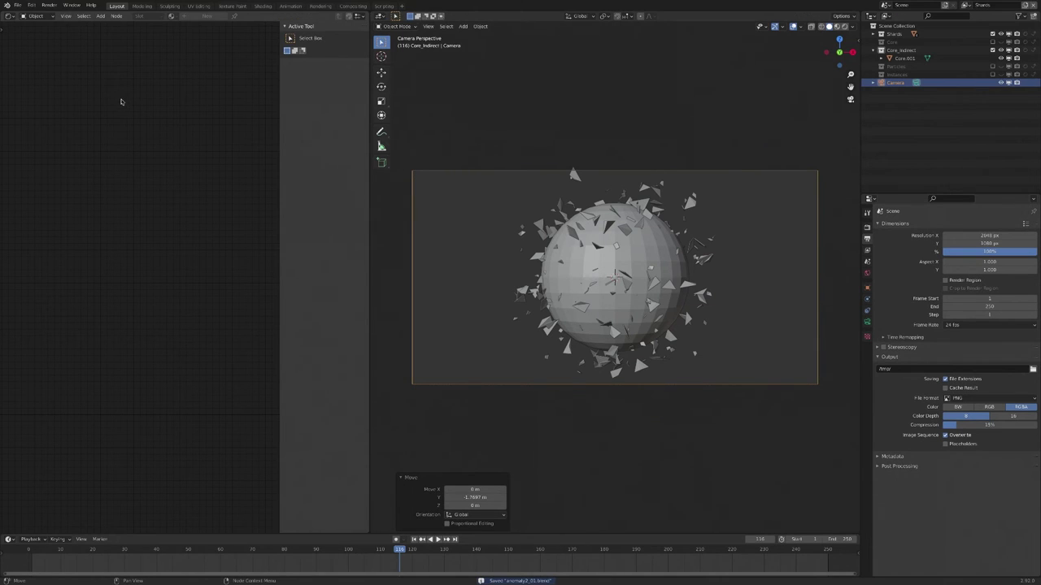
click(49, 6)
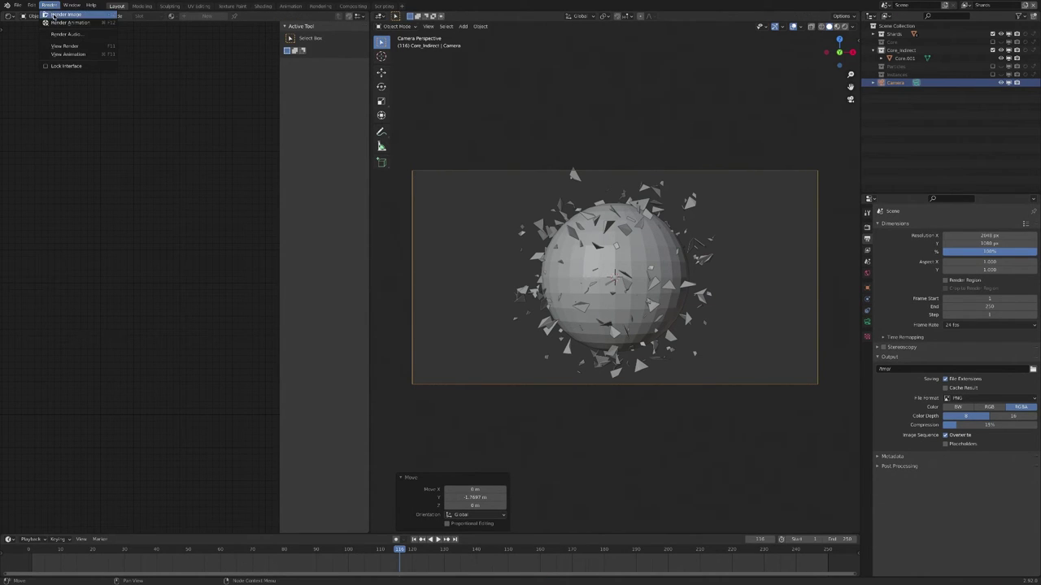
click(56, 15)
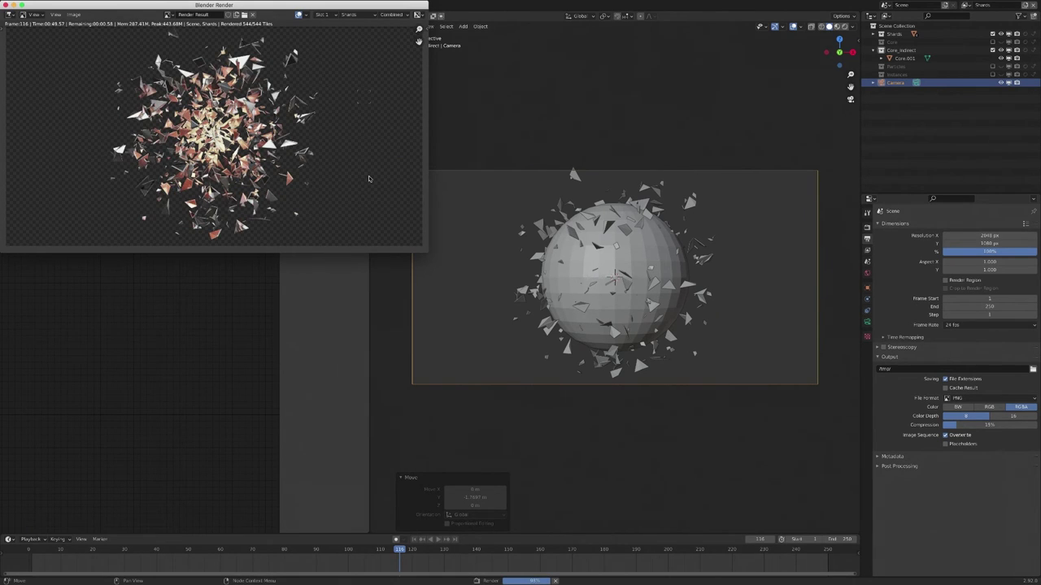
key(F12)
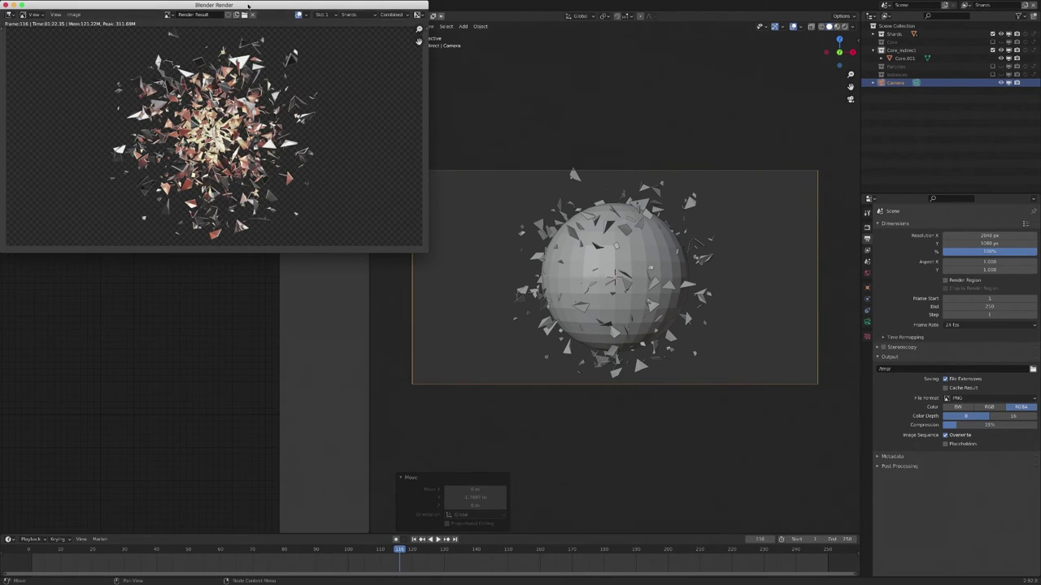
- Dismiss the render window and switch to the Compositing workspace
drag(248, 8, 314, 120)
click(71, 117)
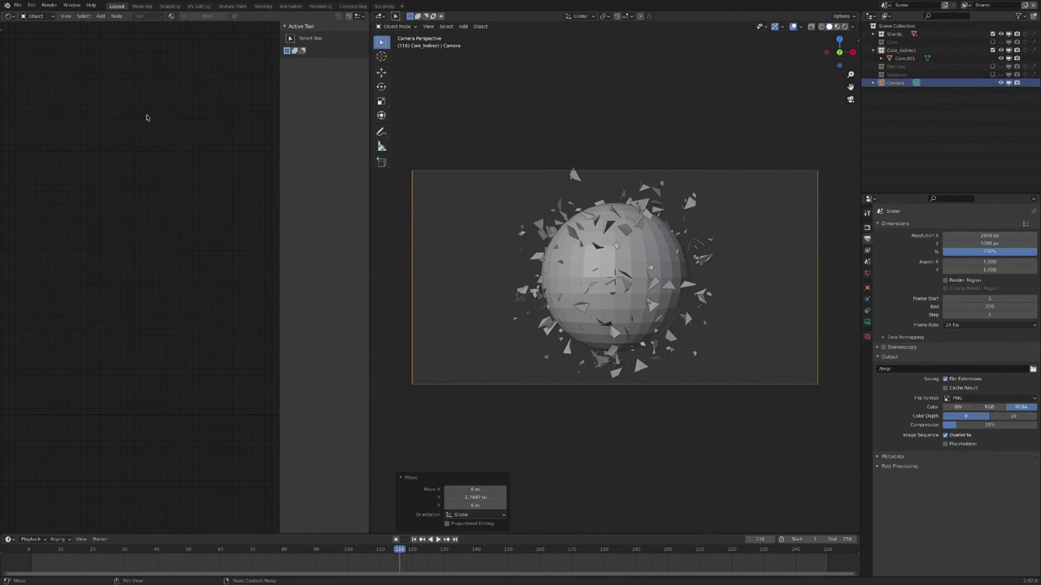
click(353, 5)
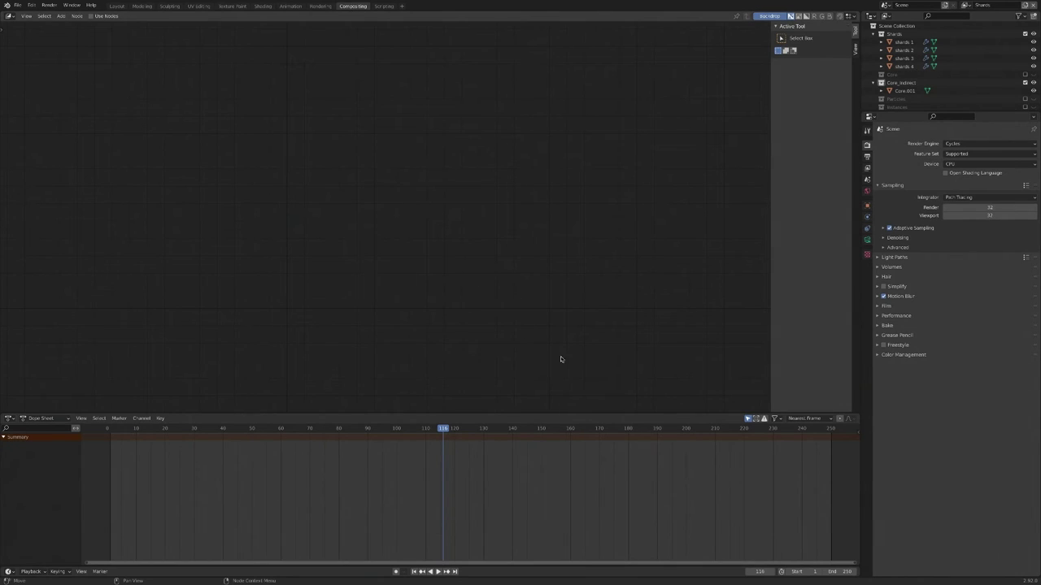
- Enlarge the node editor, enable compositing nodes and show the backdrop settings
drag(536, 415, 553, 490)
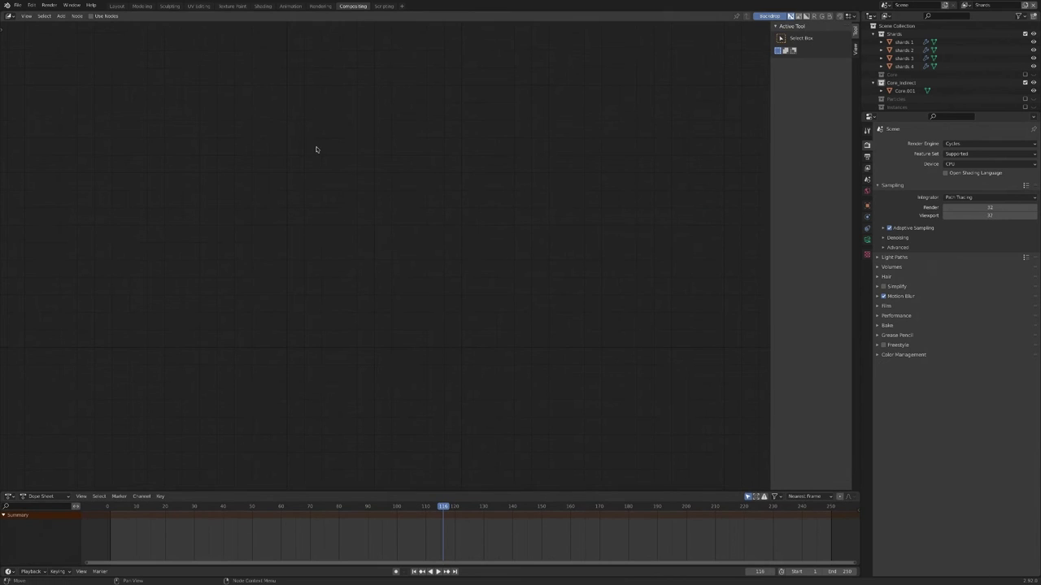
click(91, 16)
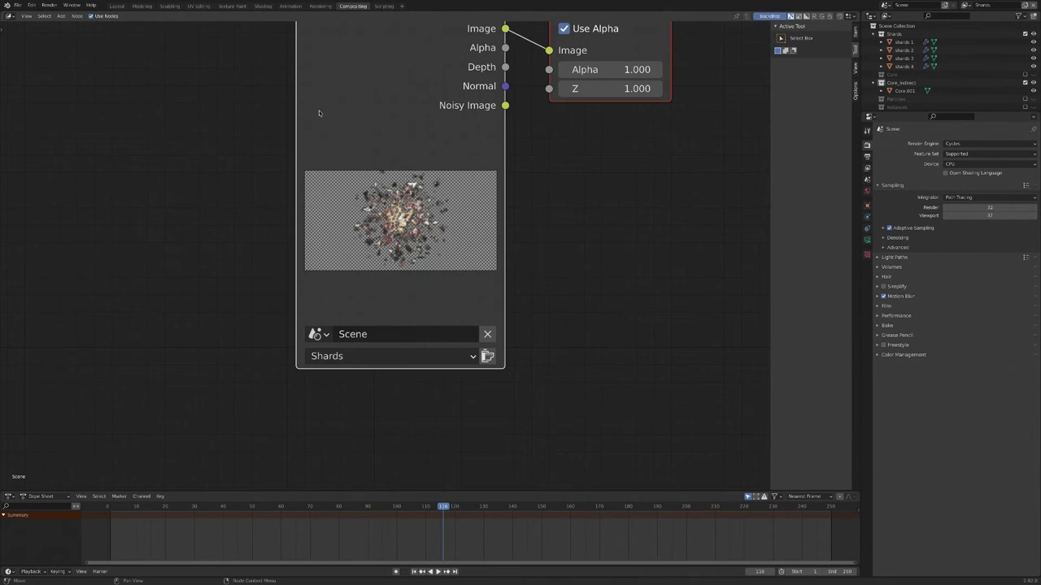
middle_drag(320, 113, 195, 201)
click(855, 67)
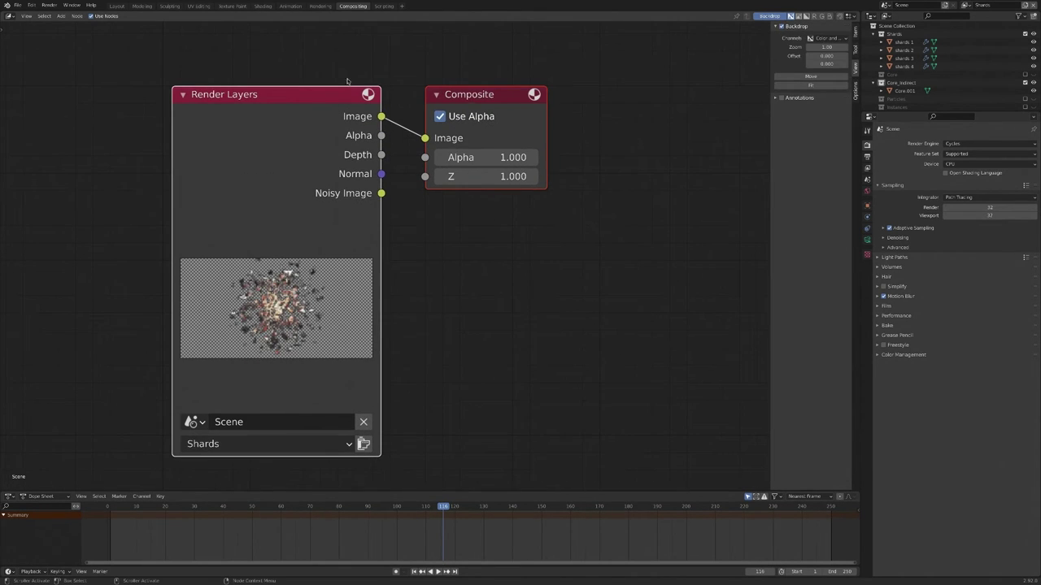
- Preview the Render Layers image through a Viewer node and spread the Render Layers and Composite nodes apart
ctrl+shift+click(266, 108)
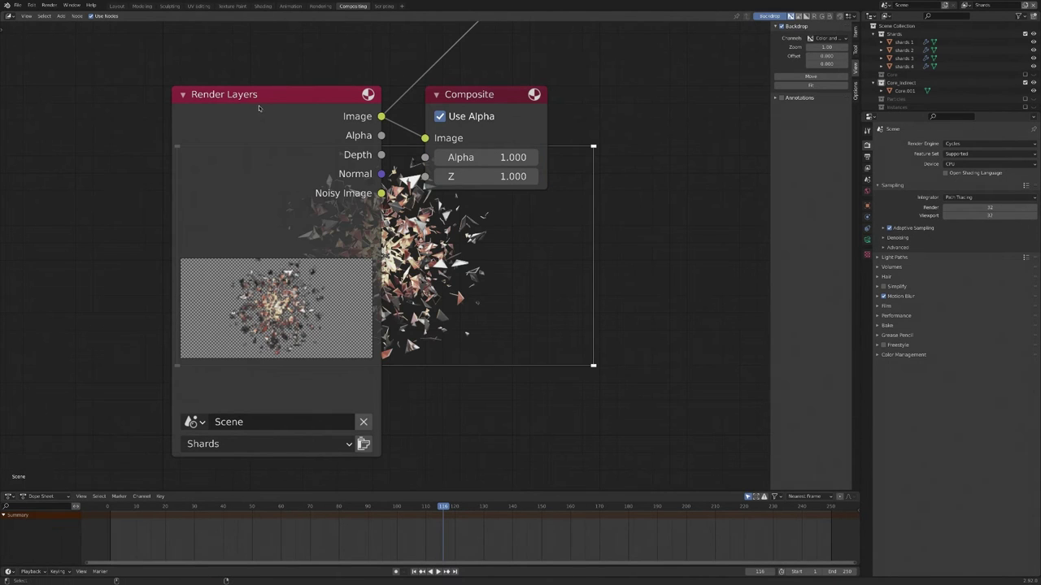
key(Home)
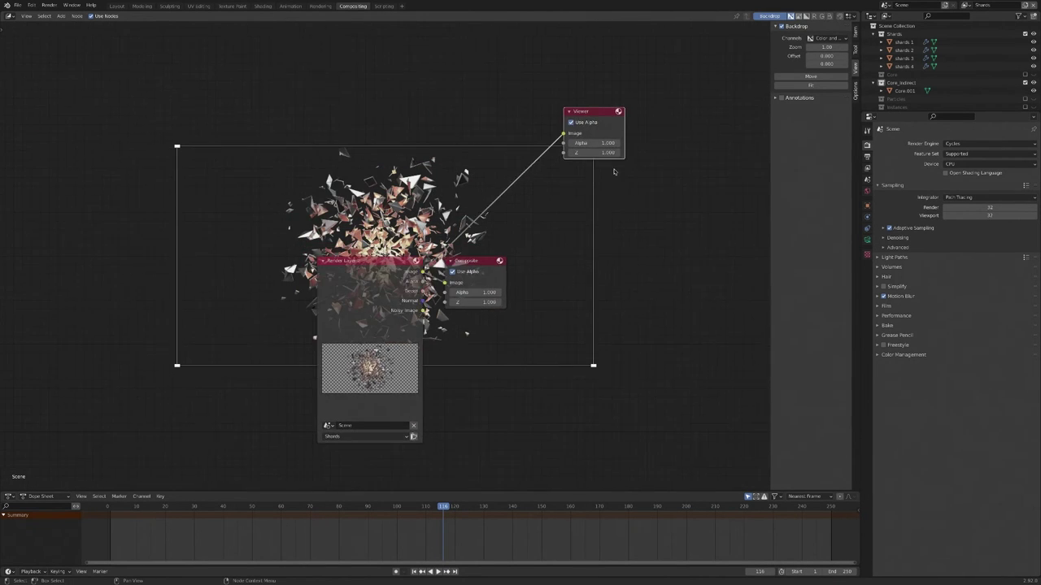
drag(374, 261, 198, 243)
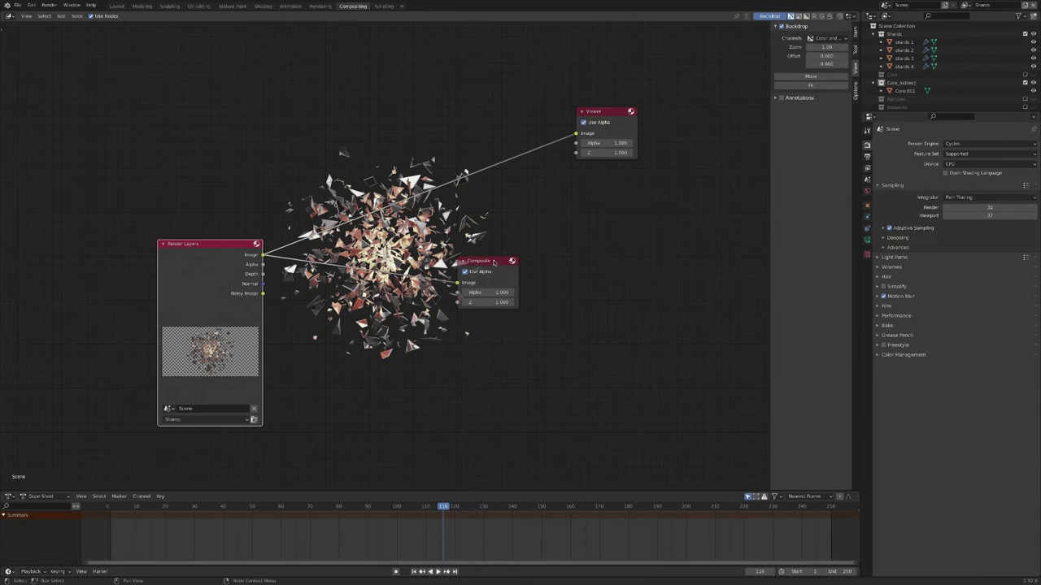
drag(494, 262, 624, 269)
- Add an Image node above the Render Layers node and load bg_2048.png into it
middle_drag(623, 268, 810, 412)
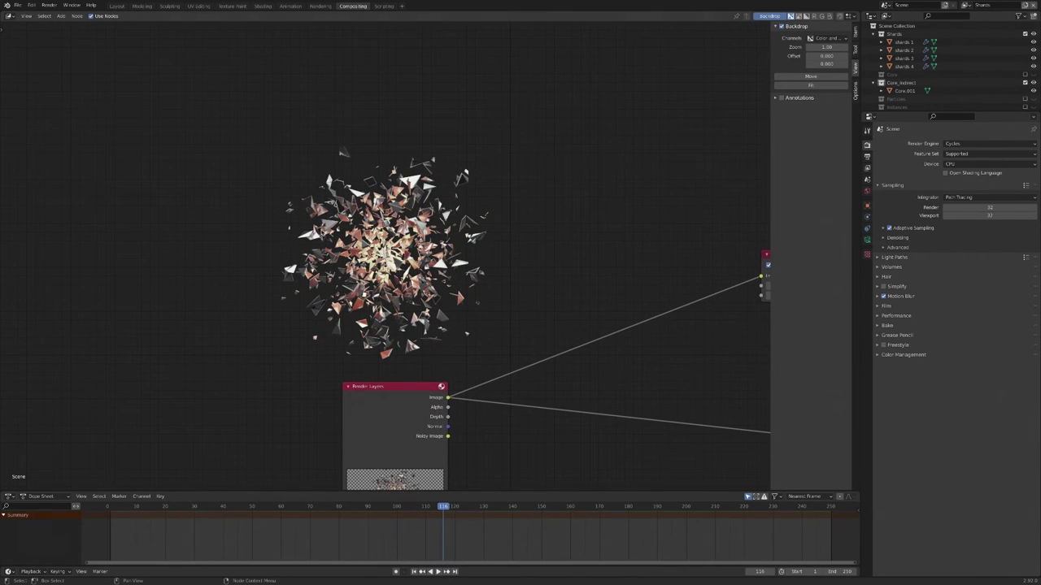
key(shift+a)
mouse_move(210, 266)
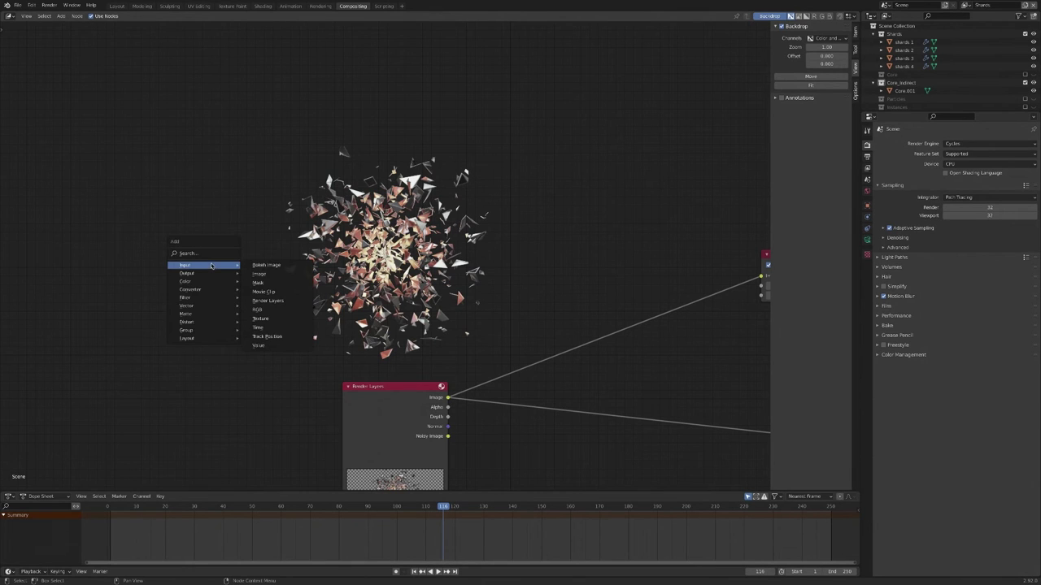
click(259, 274)
click(281, 263)
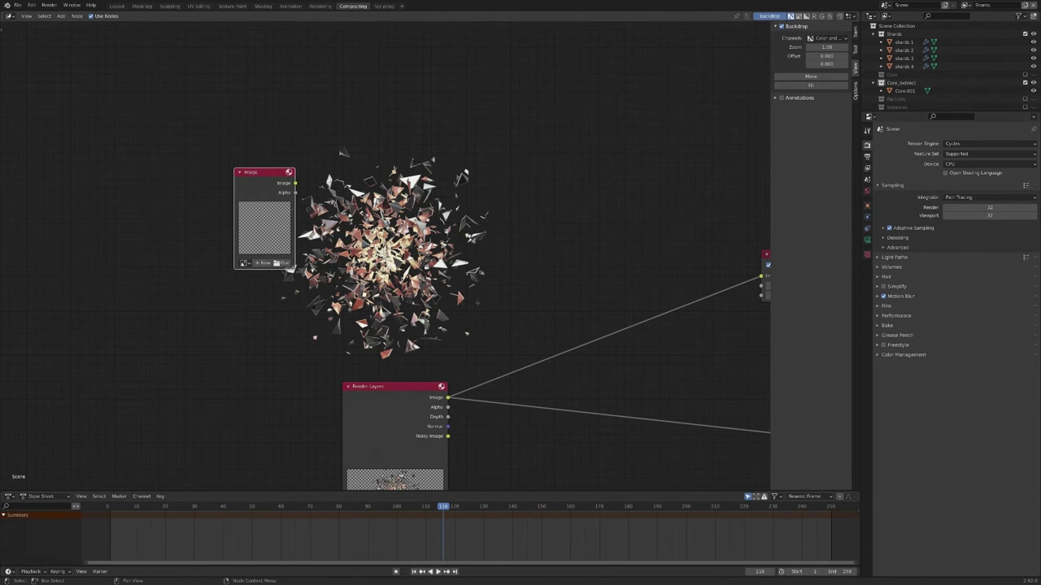
click(398, 110)
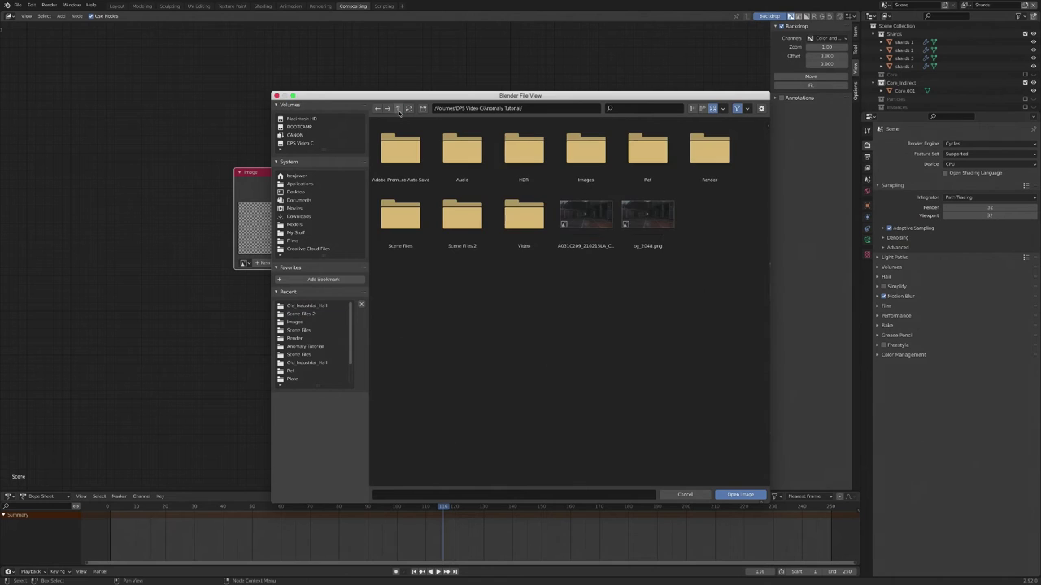
double_click(647, 216)
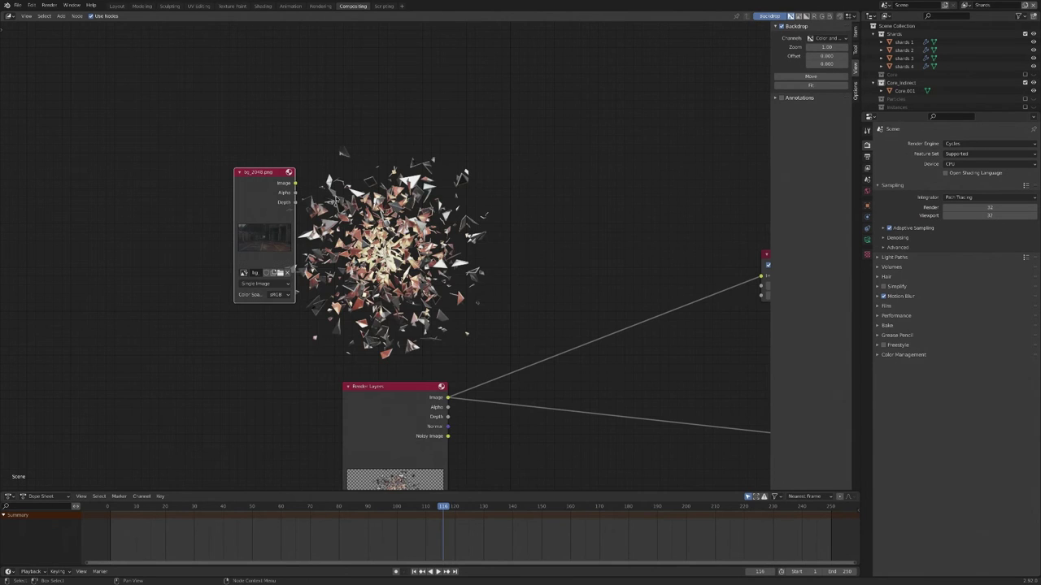
- Preview the bg_2048.png image in the backdrop and move its node slightly up and outward
ctrl+shift+click(256, 185)
drag(265, 186, 239, 170)
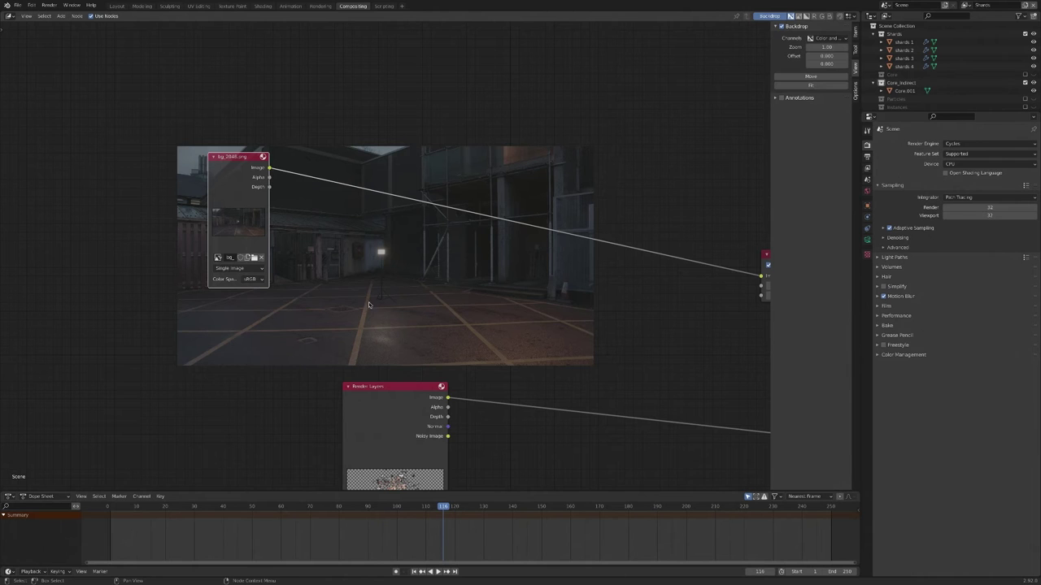
middle_drag(460, 215, 454, 355)
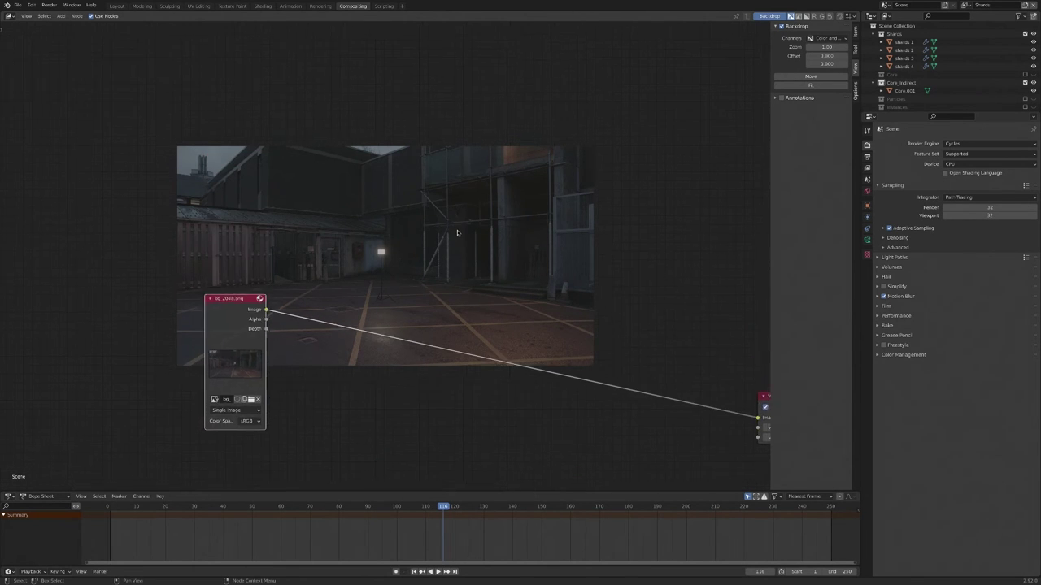
middle_drag(425, 182, 425, 234)
shift+scroll(424, 234, up, 1)
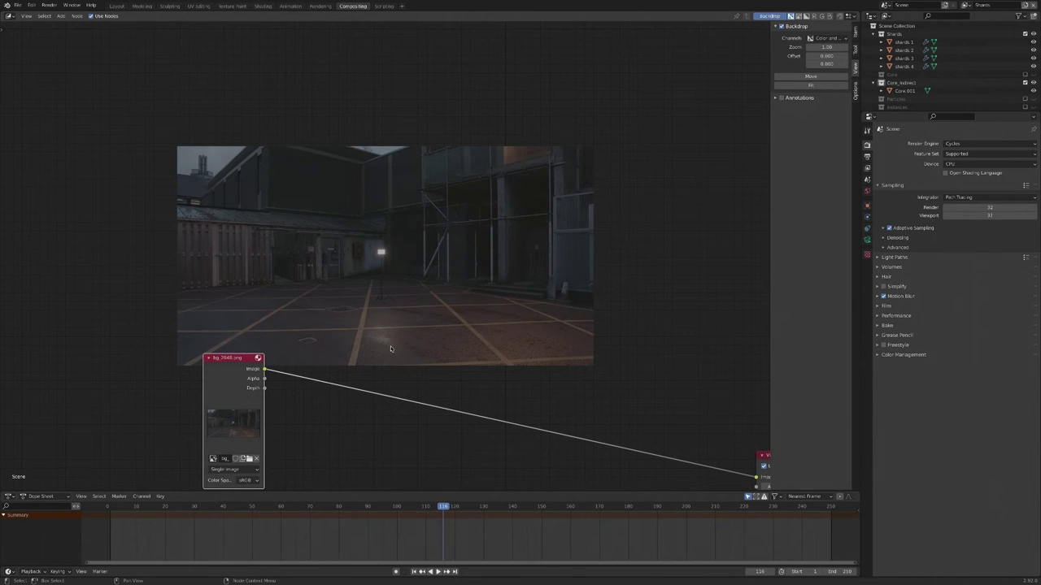
shift+scroll(399, 350, down, 2)
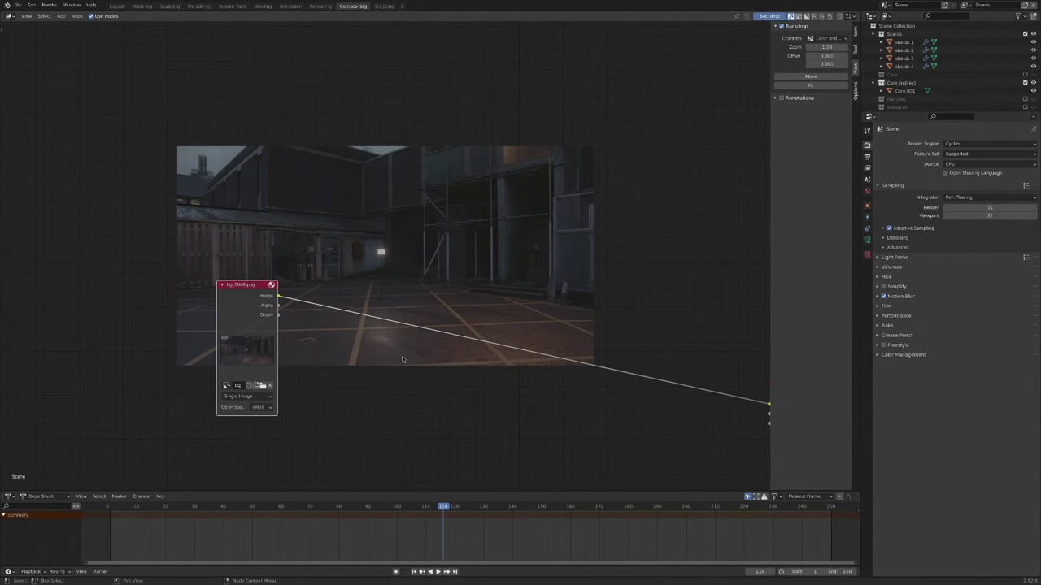
- Duplicate the Render Layers node twice and stack the copies beneath the background image node
middle_drag(404, 360, 376, 155)
click(491, 388)
key(shift+d)
click(258, 237)
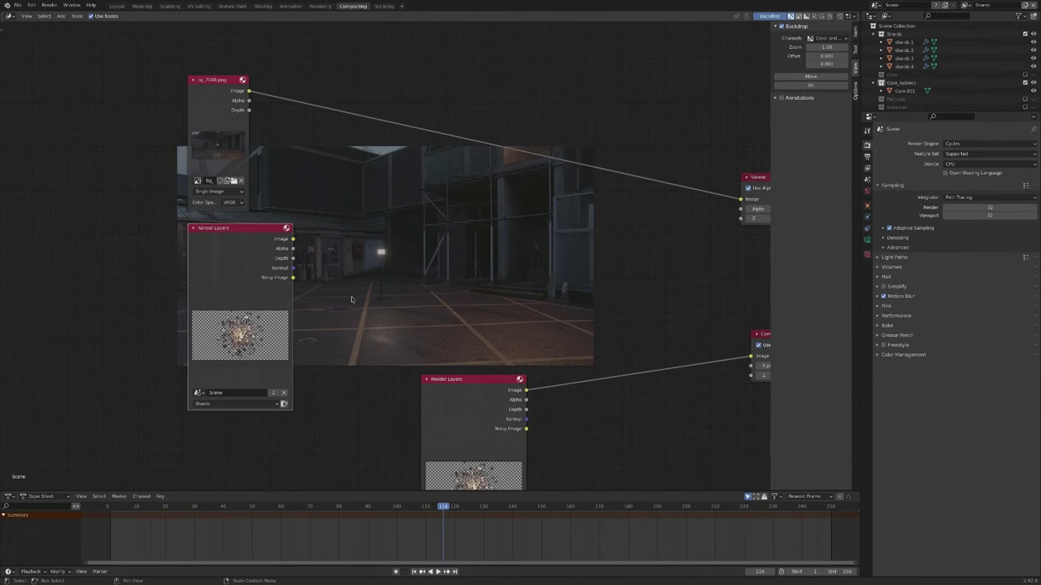
middle_drag(351, 300, 352, 172)
key(shift+d)
click(356, 363)
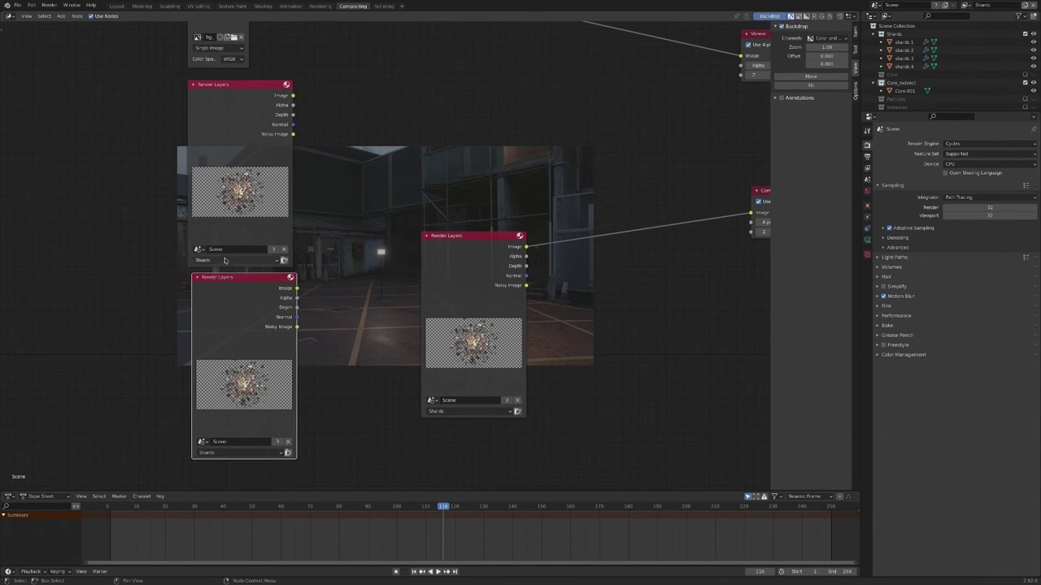
- Set the two Render Layers copies to Particles and Core, and stack the Shards node beneath them
click(223, 260)
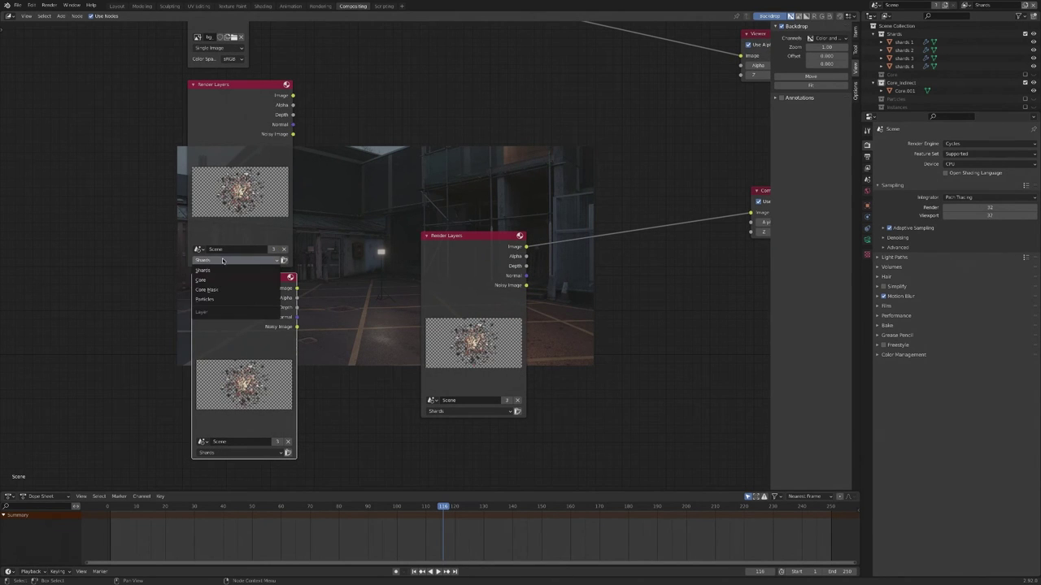
click(205, 299)
click(232, 453)
click(218, 476)
drag(245, 297, 241, 276)
drag(446, 236, 214, 426)
- Duplicate the Shards Render Layers node beside the stack and set the copy to the Core Mask layer
shift+scroll(461, 413, down, 5)
key(shift+d)
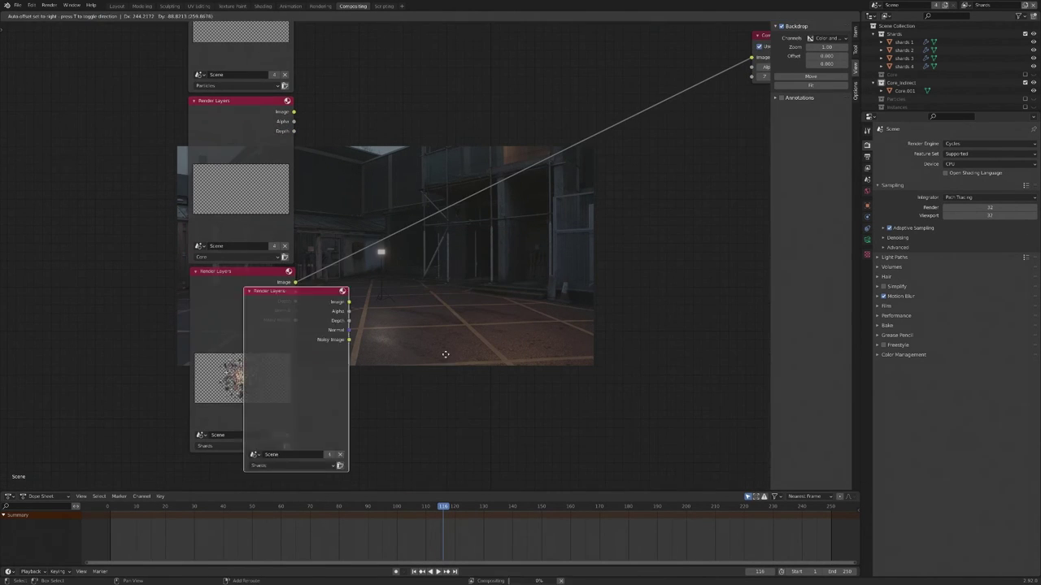
click(651, 443)
click(399, 477)
click(409, 507)
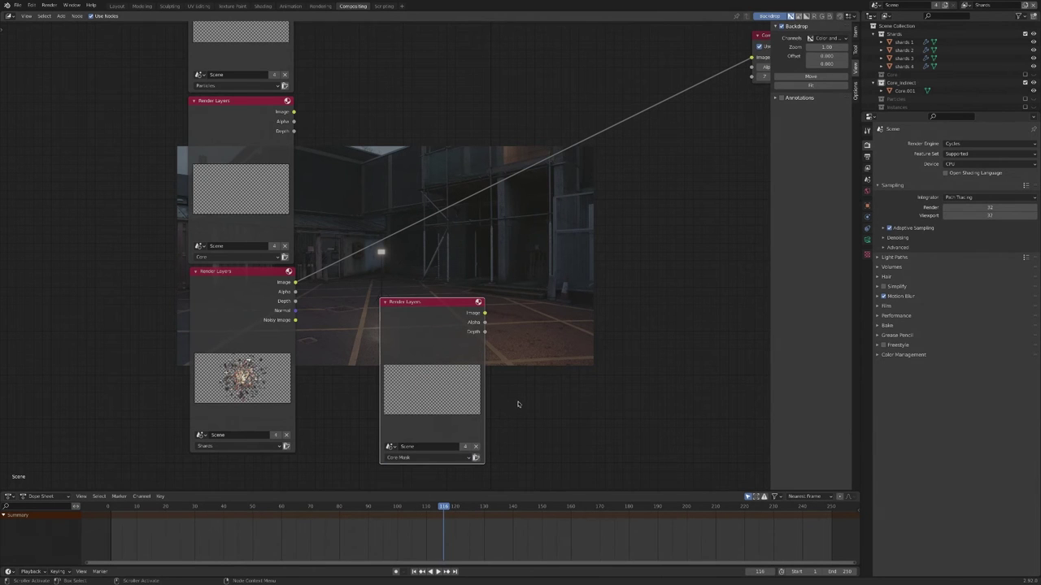
- Move the Composite and Viewer nodes further from the input nodes, with the Composite just below the Viewer
scroll(534, 383, down, 3)
shift+scroll(537, 379, up, 4)
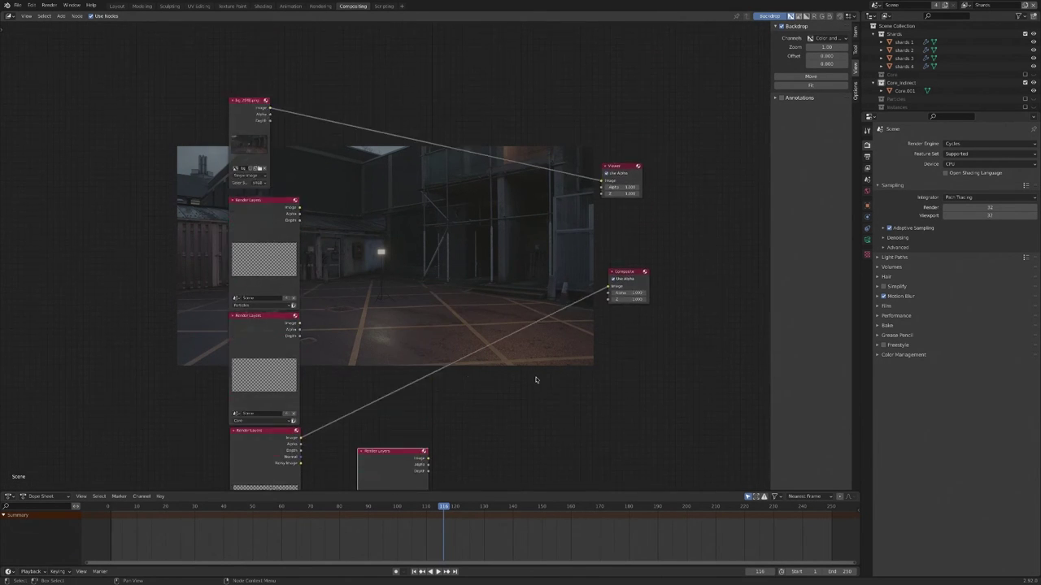
drag(625, 320, 654, 289)
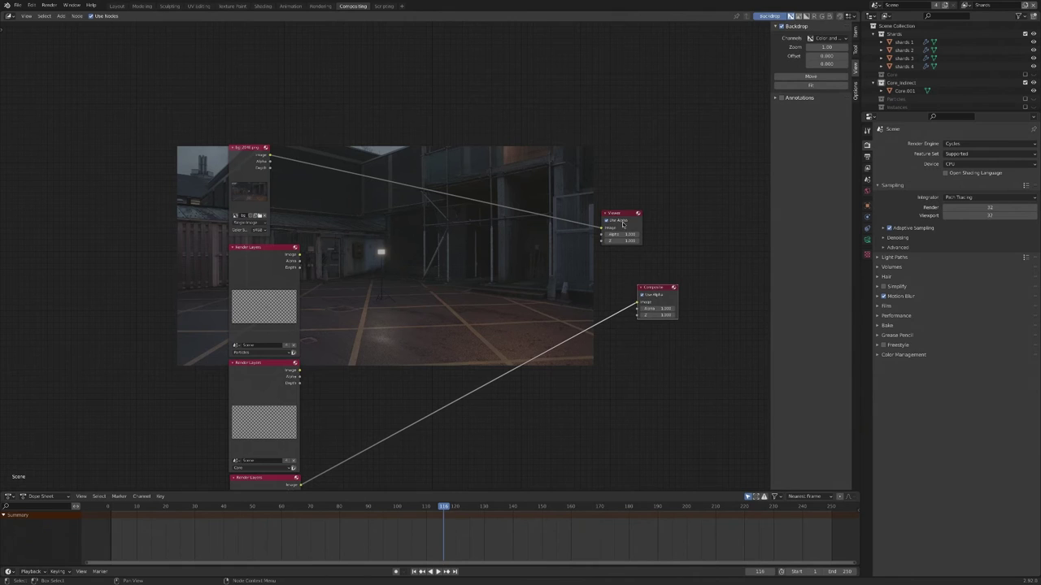
drag(613, 212, 650, 239)
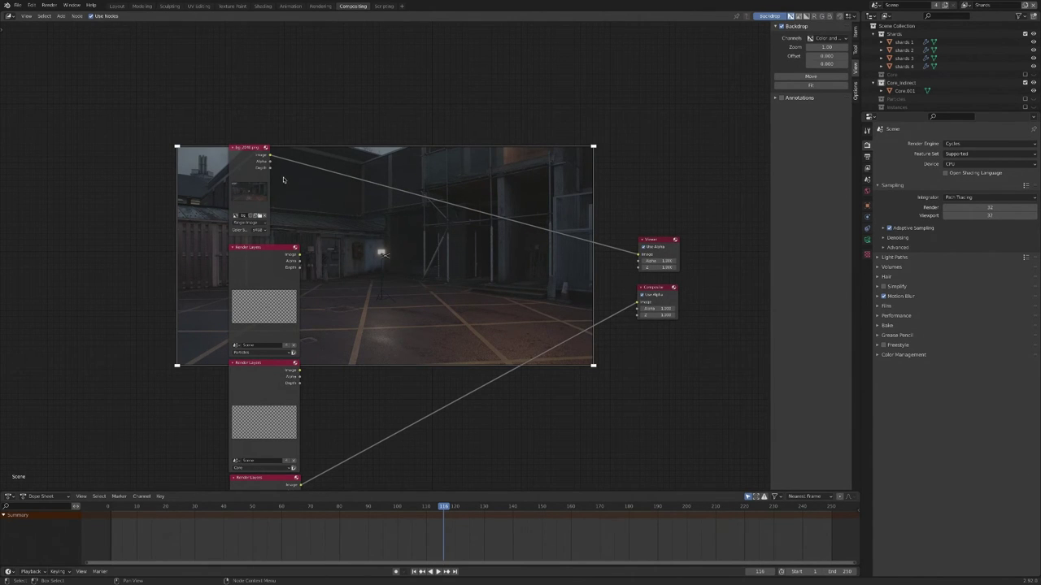
click(301, 265)
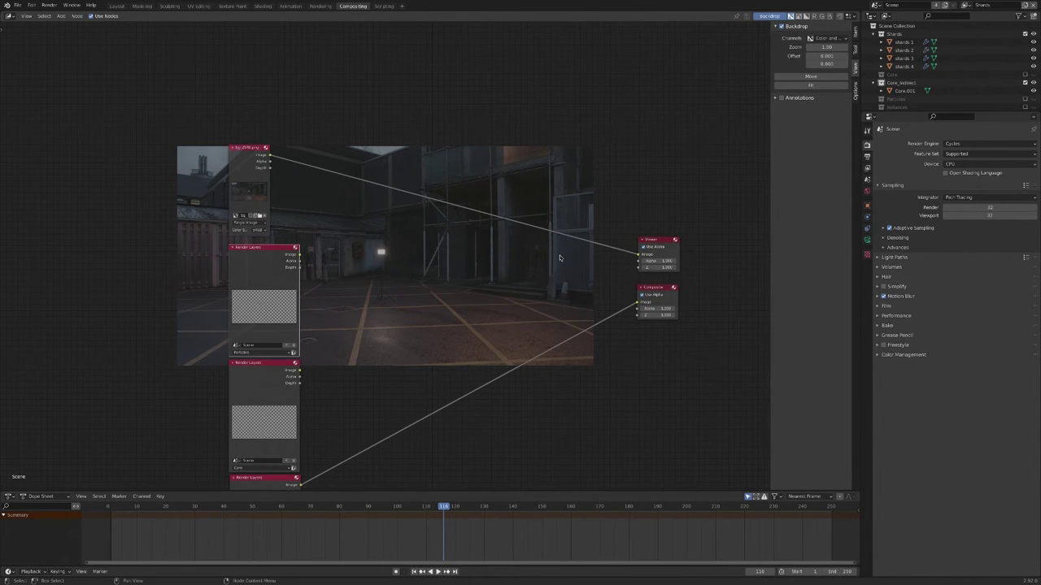
click(648, 288)
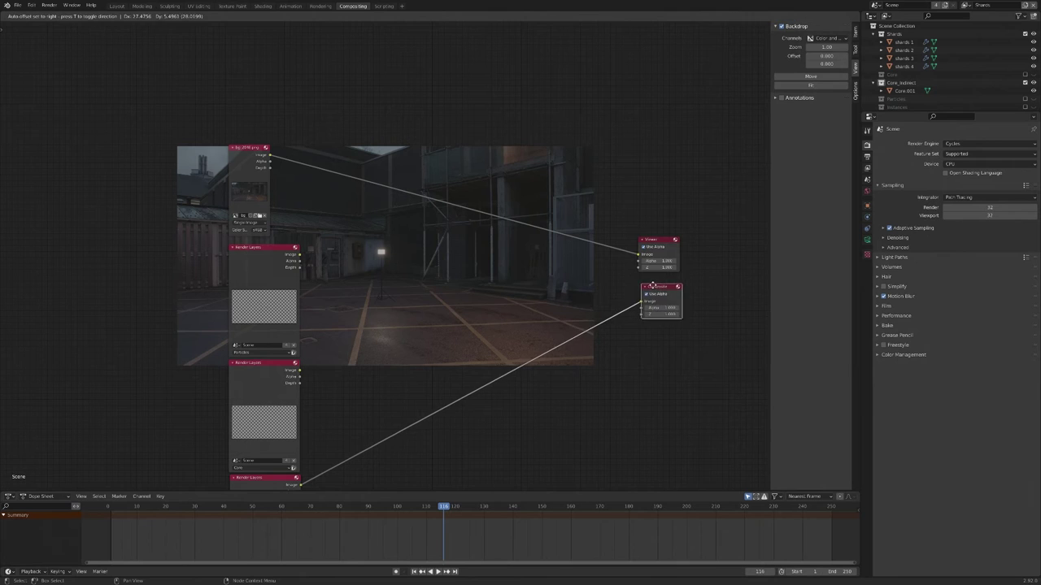
drag(664, 292, 649, 311)
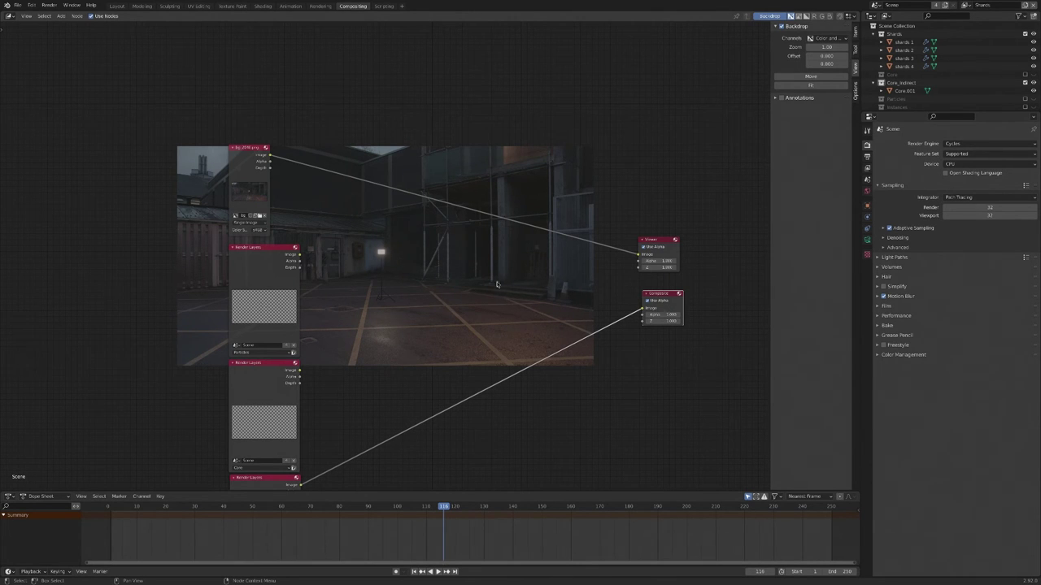
- Insert a Mix node between the background image and the Viewer, and feed the Particles image into its second input
shift+scroll(493, 270, down, 1)
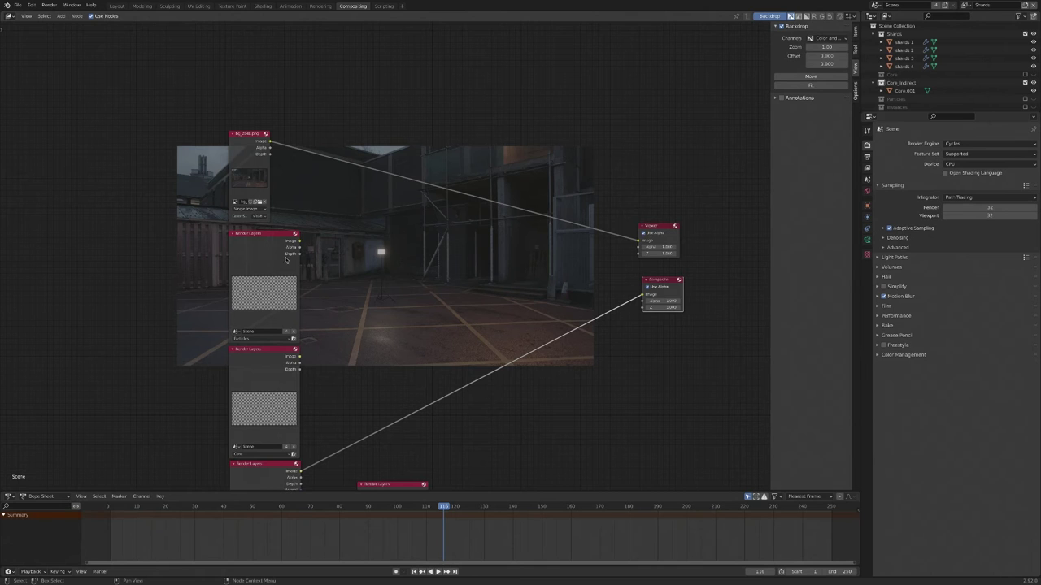
key(shift+a)
mouse_move(402, 233)
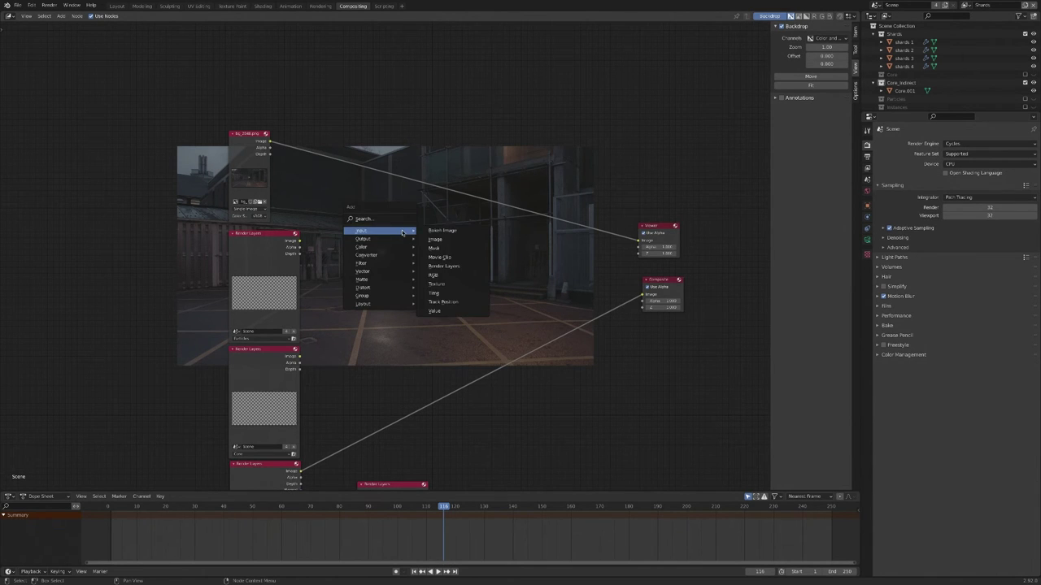
mouse_move(378, 247)
click(452, 320)
click(365, 121)
drag(368, 203, 297, 242)
- Set the Mix node's blending mode to Add with a factor of 0.4
click(384, 176)
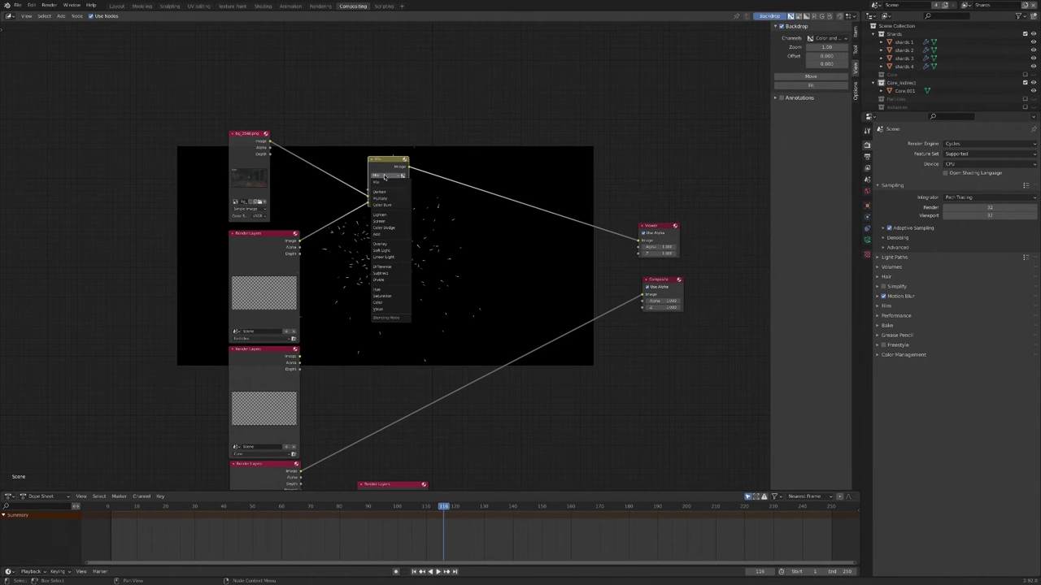
click(379, 236)
shift+scroll(425, 246, up, 1)
scroll(387, 252, up, 2)
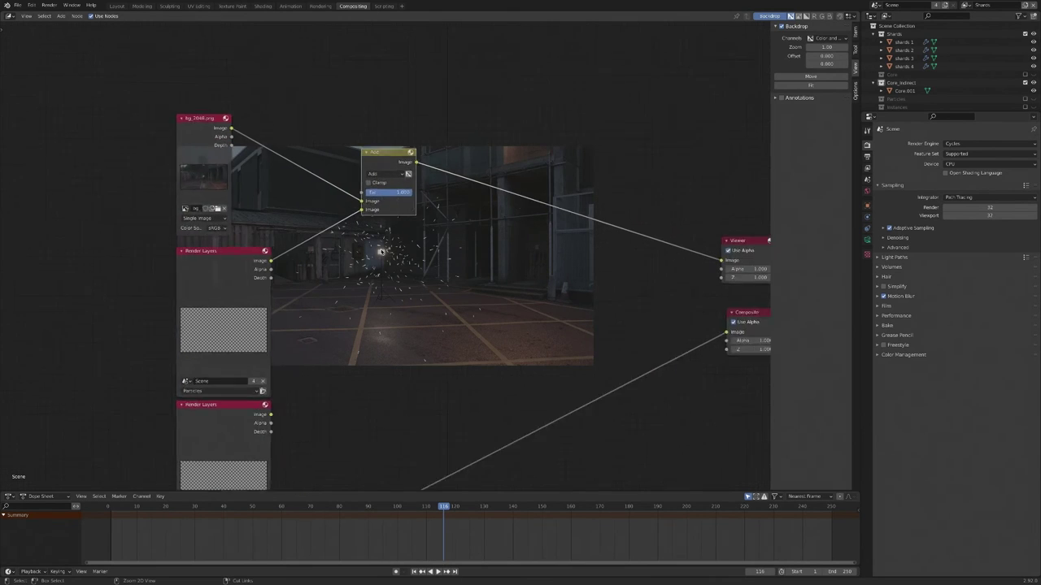
double_click(397, 184)
key(BackSpace)
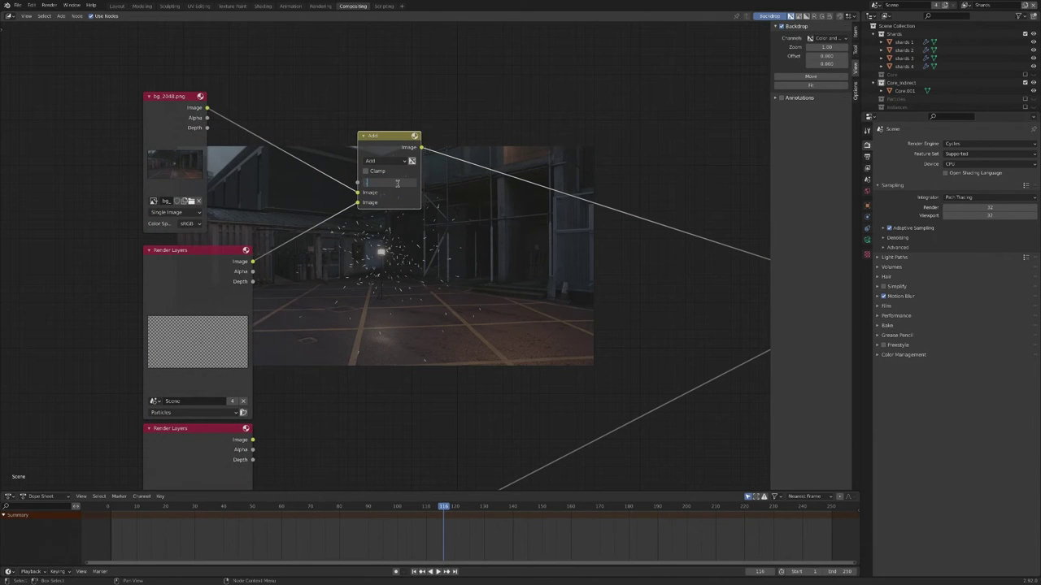
text(.4)
key(Return)
- Insert a Blur node between the Particles layer and the Add node, using the Fast Gaussian filter type
key(shift+a)
mouse_move(382, 305)
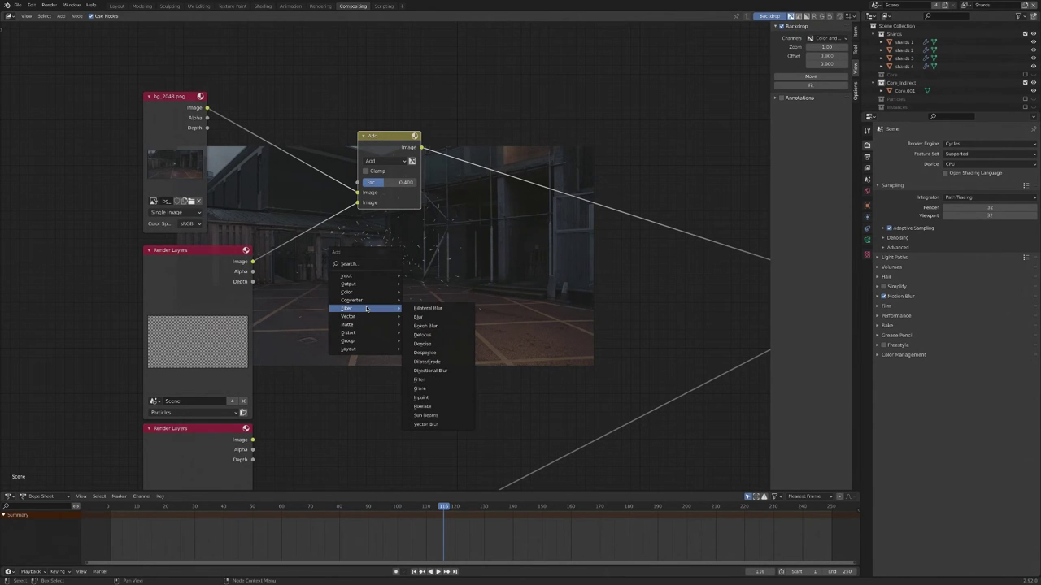
click(437, 319)
click(287, 226)
click(321, 255)
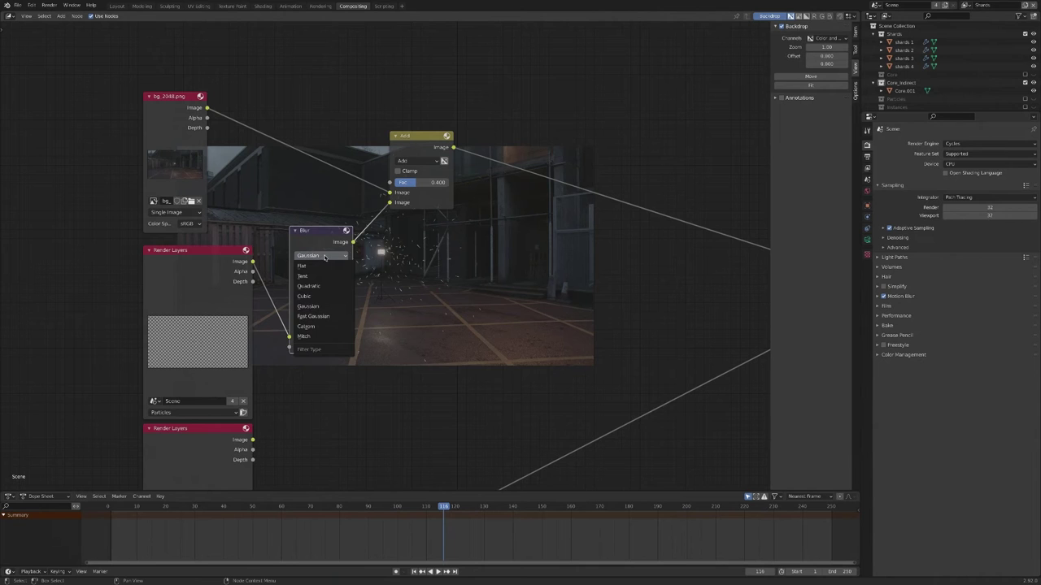
click(315, 317)
- Set the Blur node's X and Y sizes to 2
click(325, 277)
text(2)
key(Return)
click(328, 286)
text(2)
key(Return)
- Duplicate the Add node after the first one, feed the Core layer's image into its second input and set the factor to 0.1
middle_drag(432, 339, 426, 198)
scroll(433, 325, down, 3)
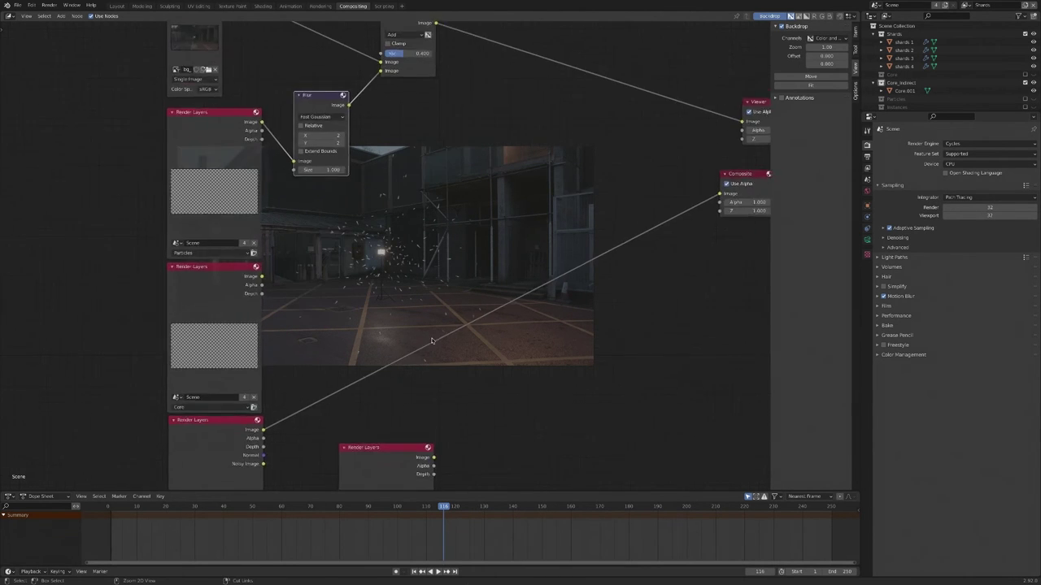
middle_drag(435, 313, 404, 348)
click(359, 76)
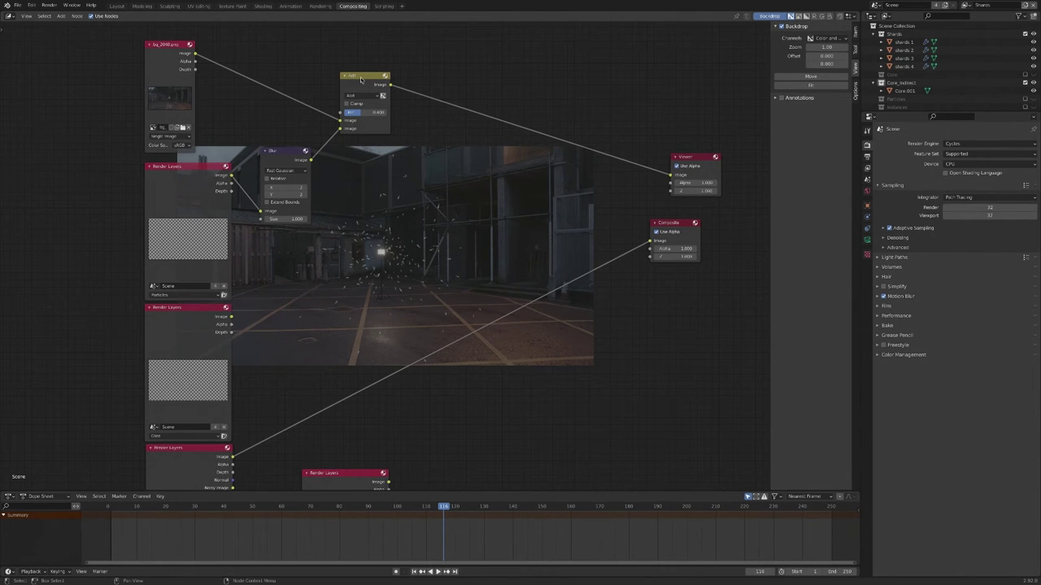
key(shift+d)
click(456, 100)
drag(437, 153, 235, 317)
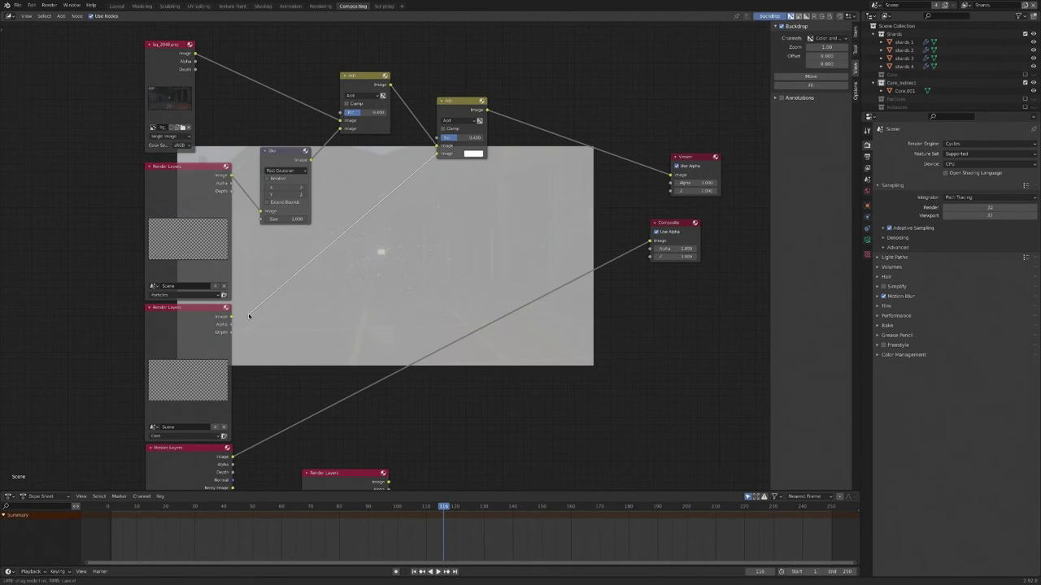
drag(470, 139, 451, 140)
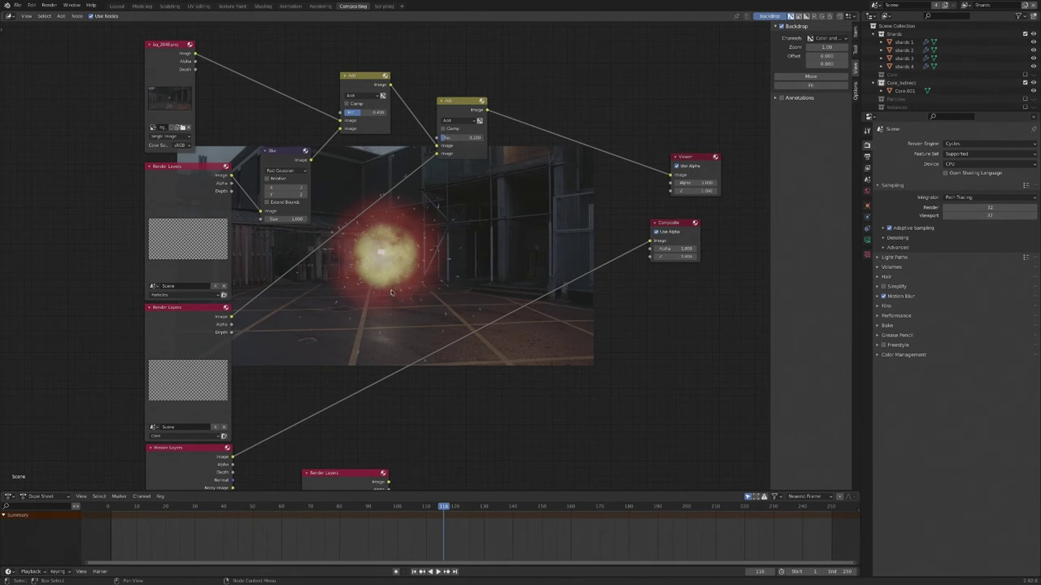
- Move the unconnected Core Mask render layer node aside and shift the Composite and Viewer nodes farther from the blending nodes
shift+scroll(409, 311, down, 3)
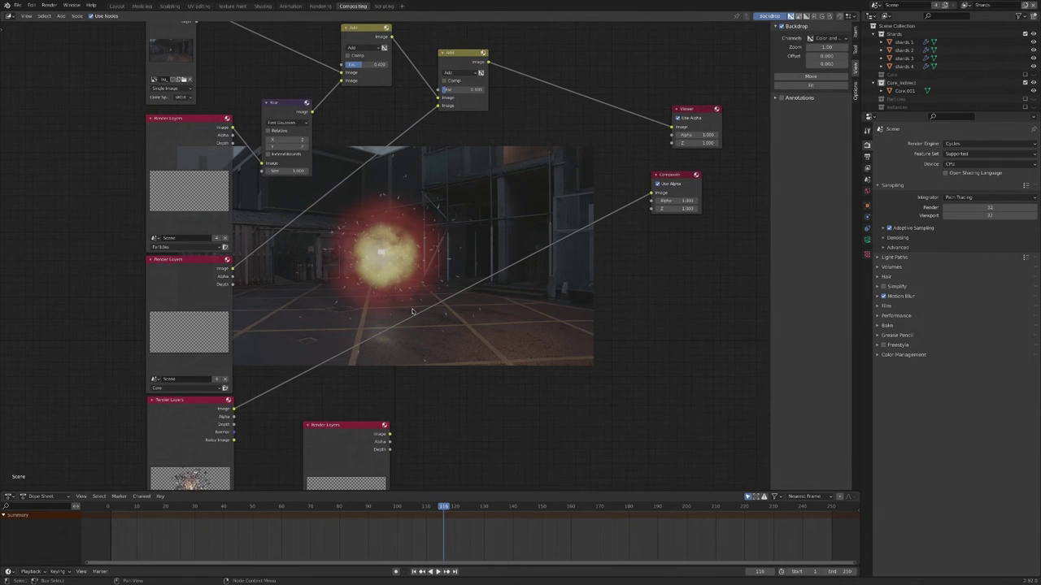
middle_drag(392, 280, 394, 227)
drag(348, 376, 415, 408)
middle_drag(460, 335, 414, 353)
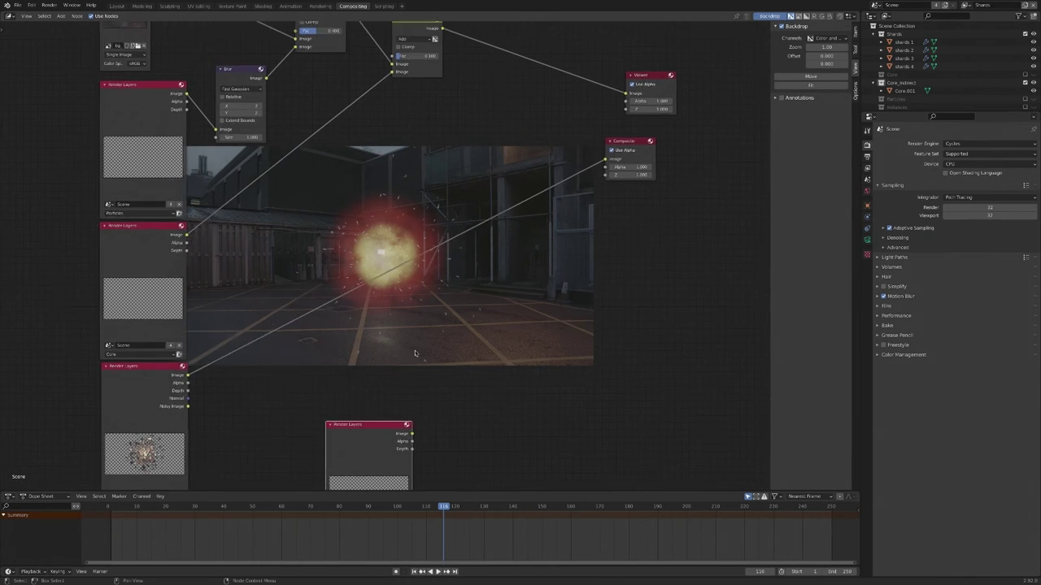
shift+scroll(415, 353, up, 4)
ctrl+scroll(417, 353, right, 1)
drag(596, 197, 728, 313)
drag(646, 136, 760, 170)
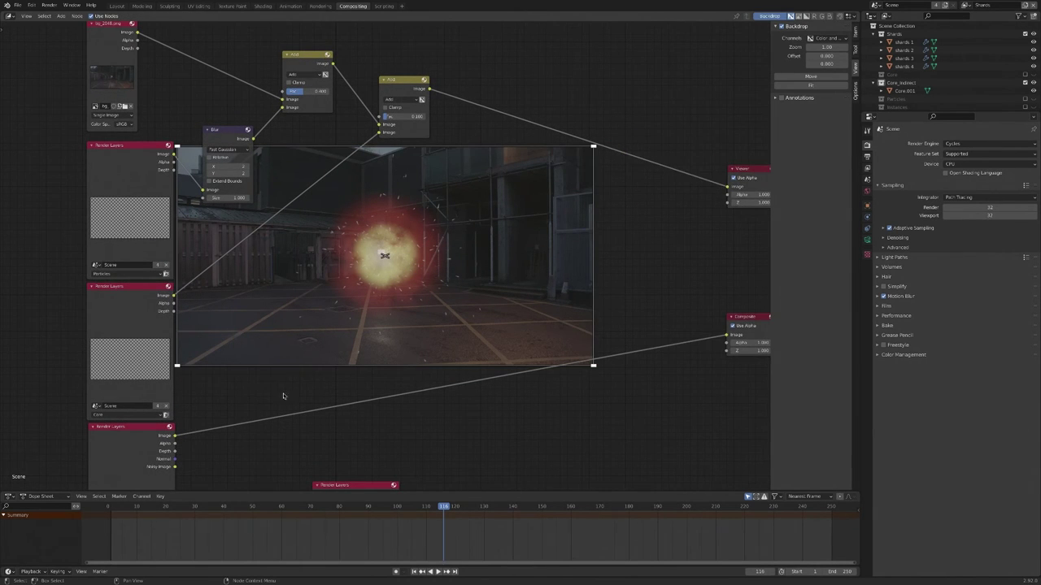
- Preview the Shards render layer in the Viewer, cycling through its outputs to the Normal pass
ctrl+shift+click(126, 440)
ctrl+shift+click(126, 439)
ctrl+shift+click(126, 440)
ctrl+shift+click(128, 440)
middle_drag(296, 409, 305, 278)
middle_drag(338, 228, 313, 306)
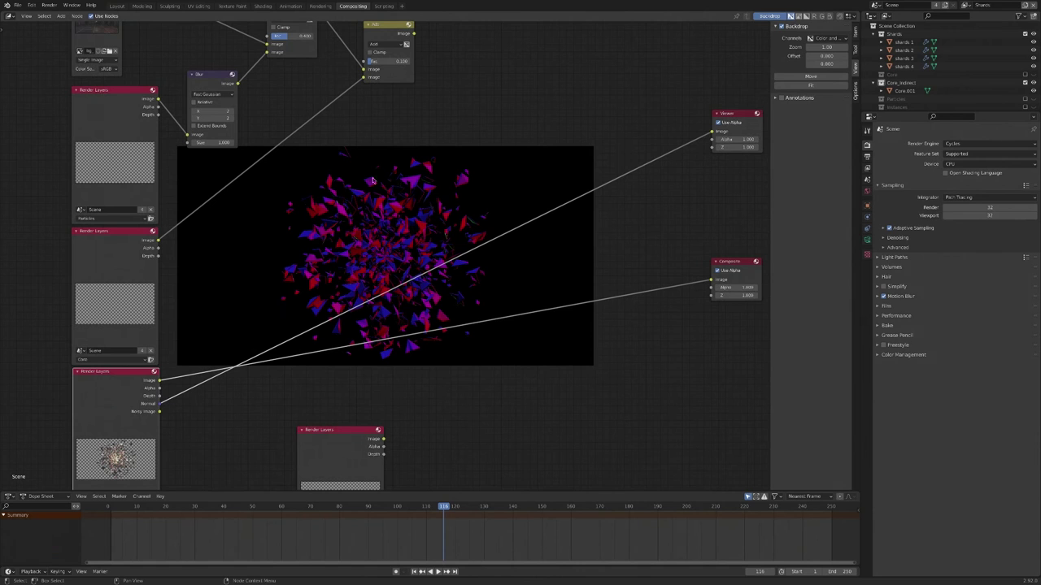
- Add a Displace node and feed the Shards layer's Normal pass into its Vector input
middle_drag(499, 175, 447, 239)
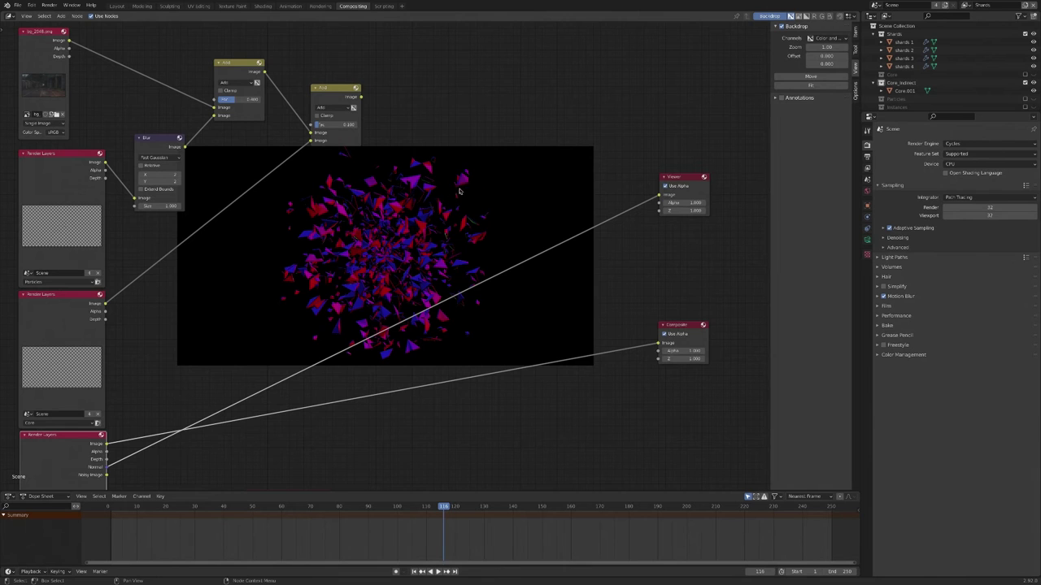
key(shift+a)
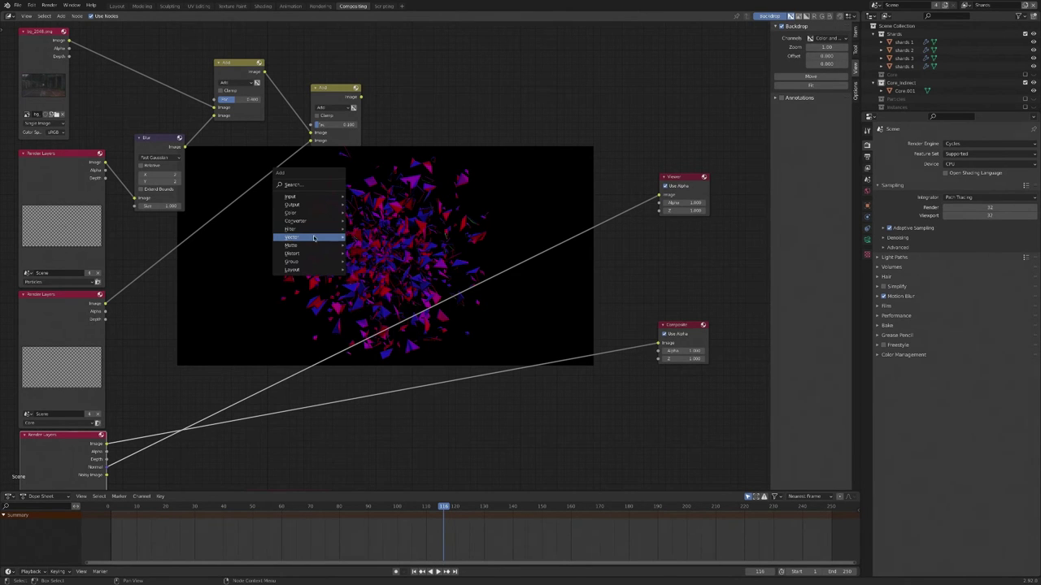
mouse_move(317, 253)
click(372, 269)
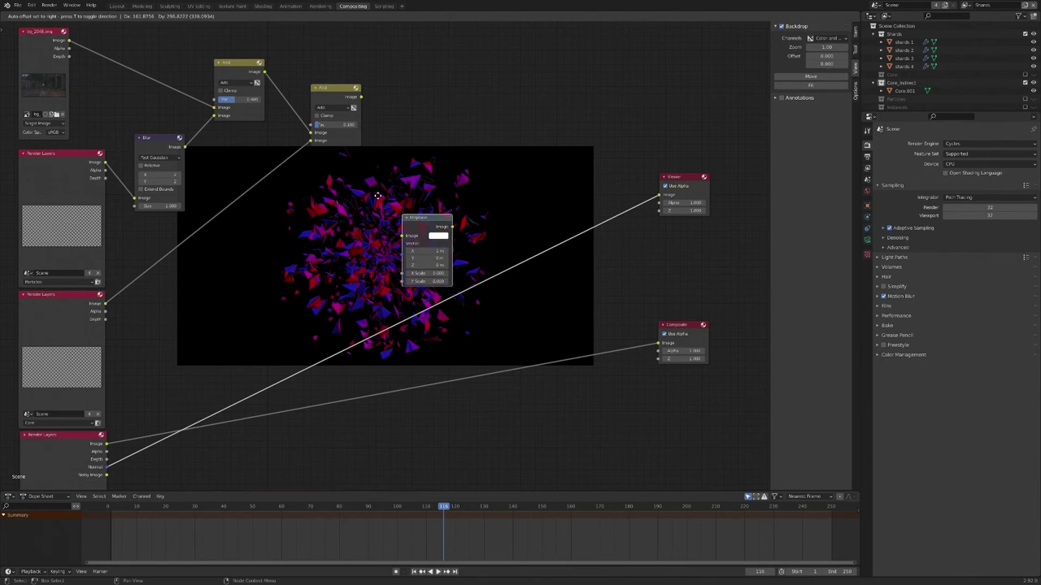
click(345, 236)
drag(345, 236, 107, 467)
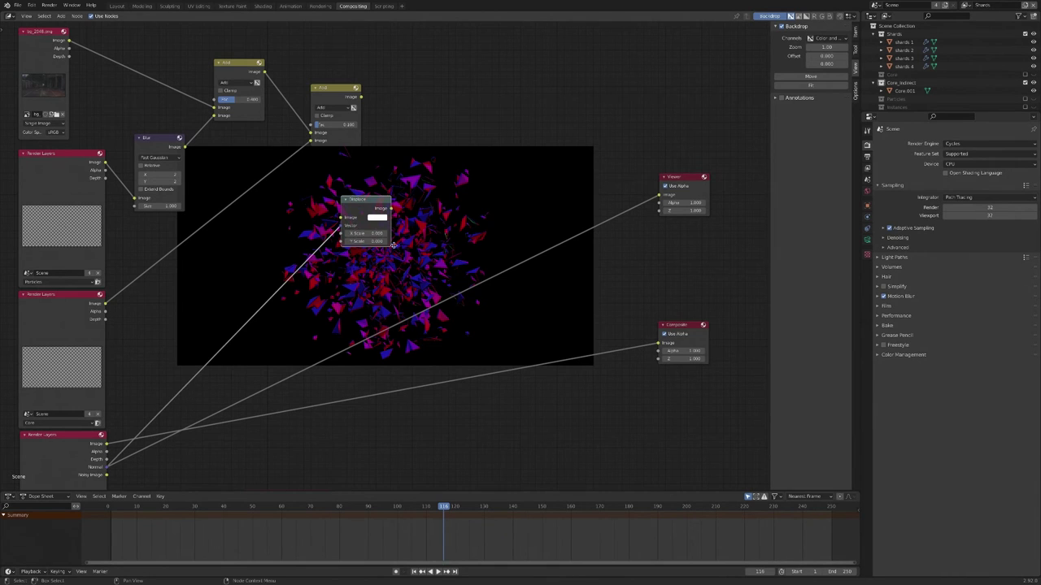
- Place the Displace node after the second Add node, connect that Add node's output to its Image input and preview the result
drag(358, 207, 423, 130)
drag(361, 97, 408, 142)
ctrl+shift+click(432, 125)
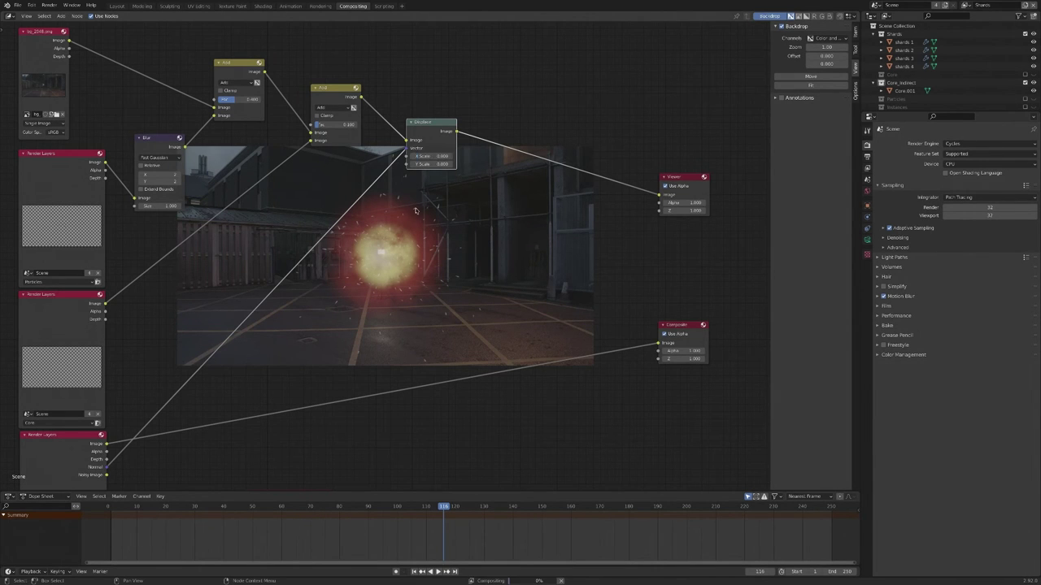
- Set the Displace node's X Scale and Y Scale to 20
click(431, 156)
text(20)
key(Return)
click(433, 165)
text(20)
key(Return)
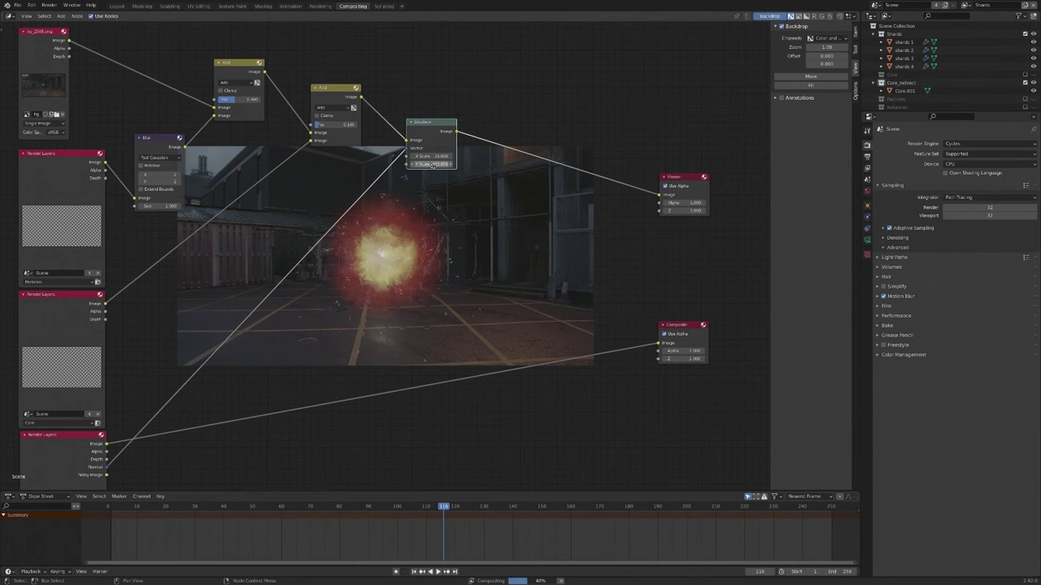
middle_drag(465, 201, 398, 169)
middle_drag(372, 234, 416, 233)
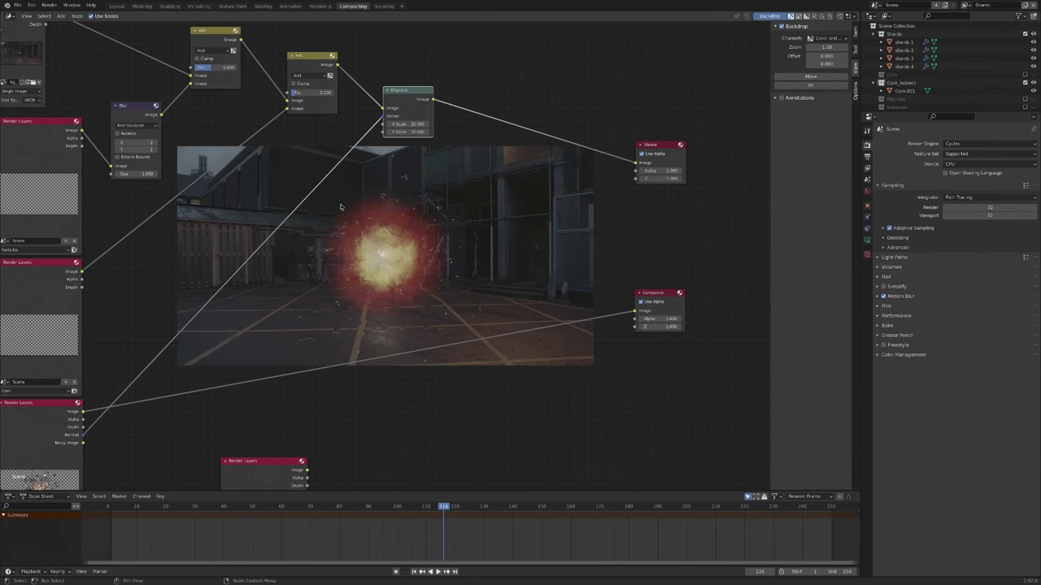
- Move the Core Mask render layer node farther away from the Shards layer node
middle_drag(197, 482, 230, 385)
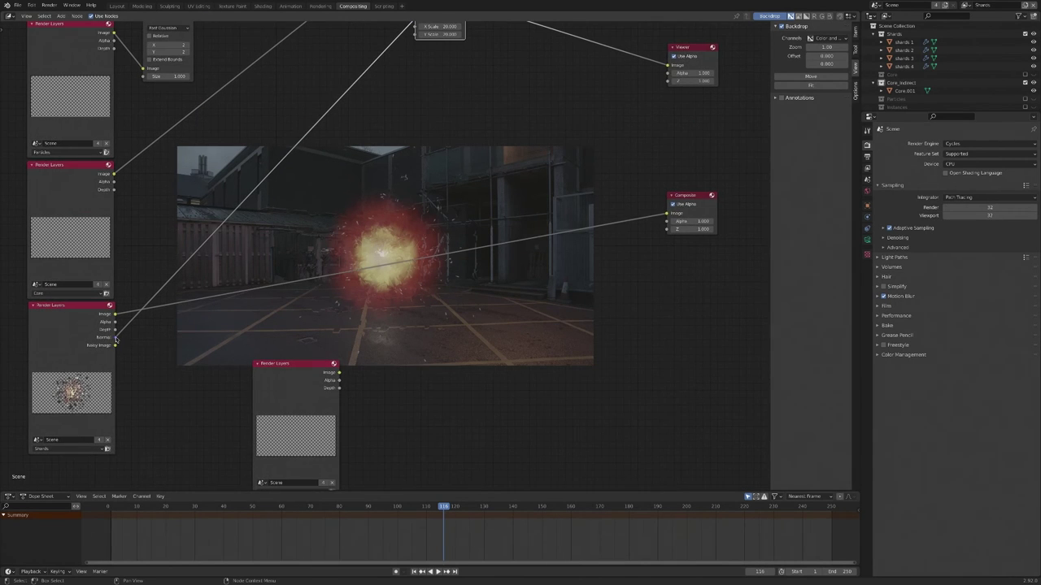
shift+scroll(318, 259, up, 4)
shift+scroll(347, 265, down, 2)
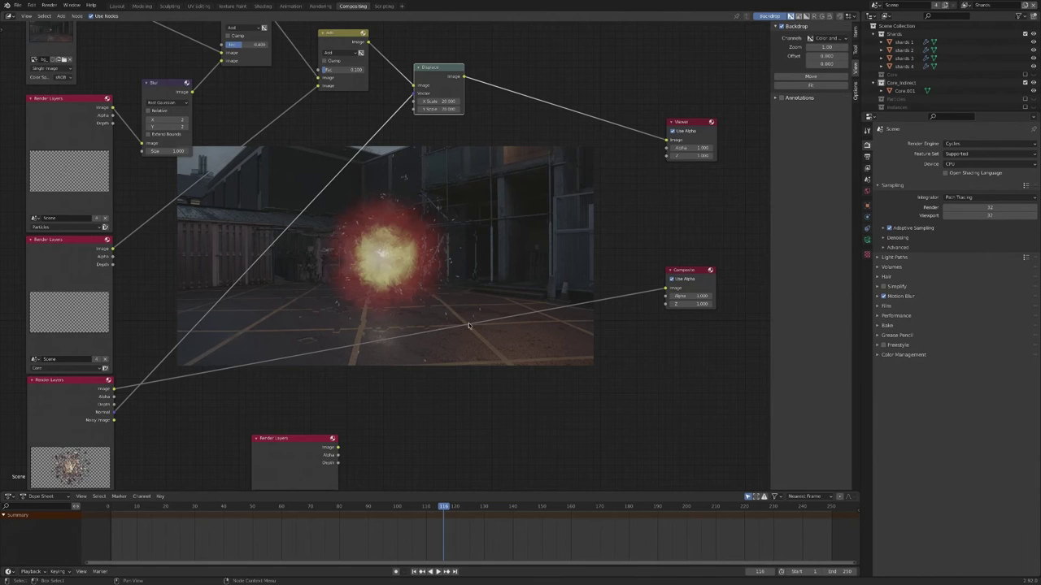
shift+scroll(468, 325, down, 4)
drag(285, 340, 371, 363)
shift+scroll(398, 307, up, 2)
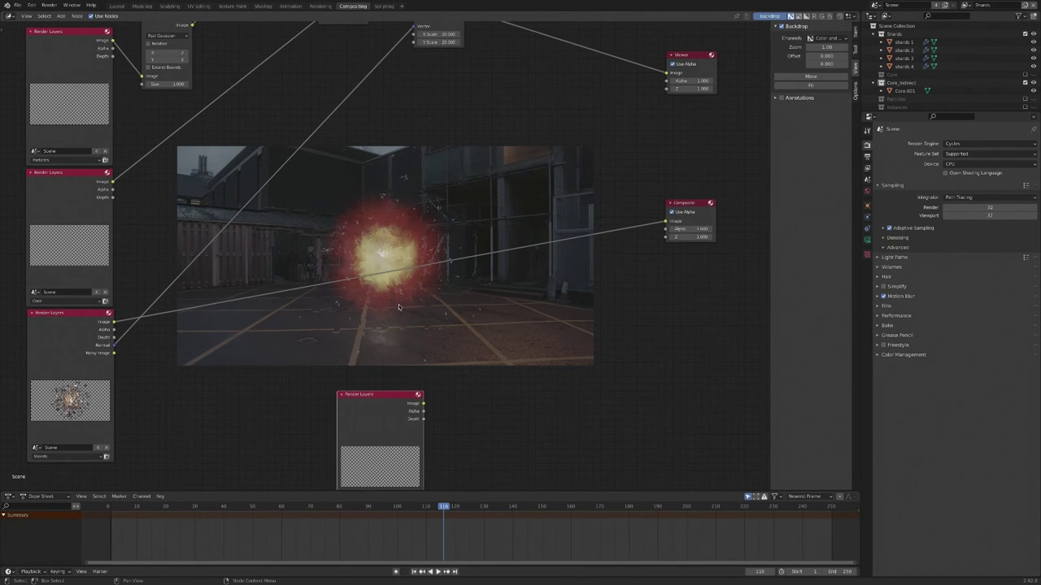
- Insert a copy of the Blur node between the Shards Normal pass and the Displace Vector input, and move the Core Mask node clear
scroll(399, 195, down, 2)
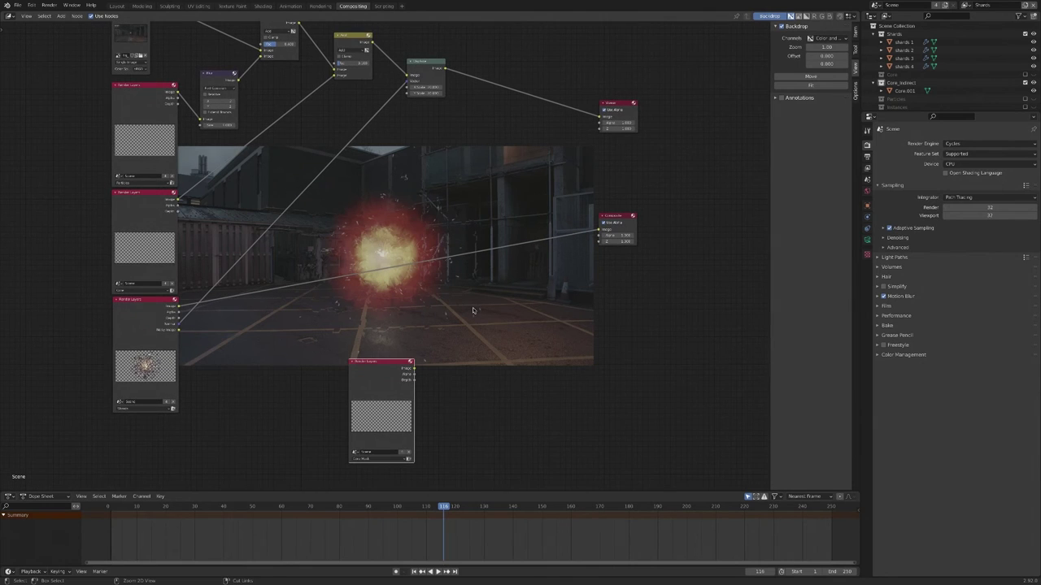
drag(215, 77, 288, 190)
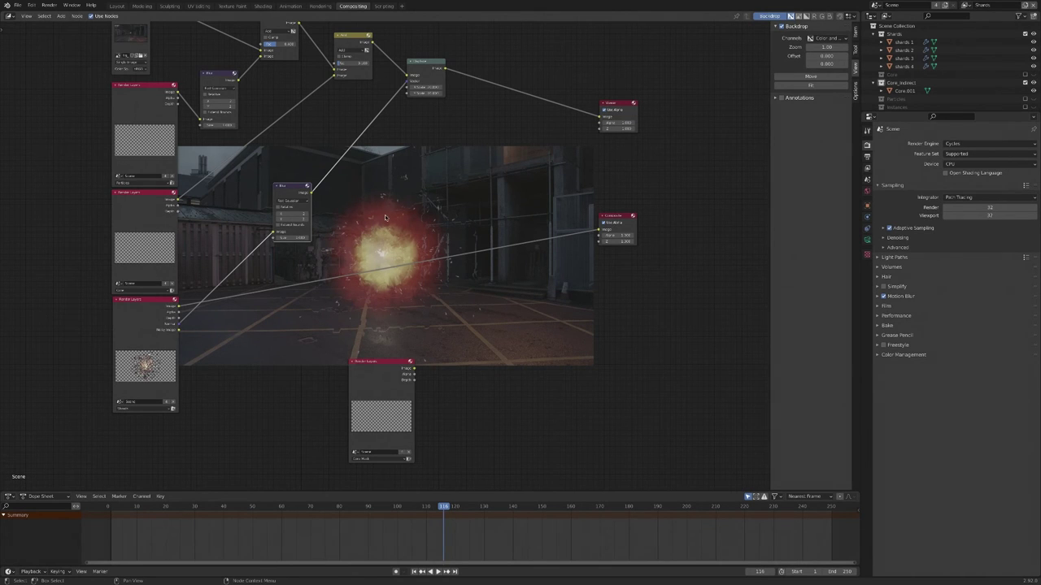
drag(377, 375, 483, 399)
middle_drag(359, 268, 358, 291)
- Place a duplicate Add node after Displace, feed the Shards image into its second input, preview it and set its factor to 0.55
ctrl+shift+click(144, 326)
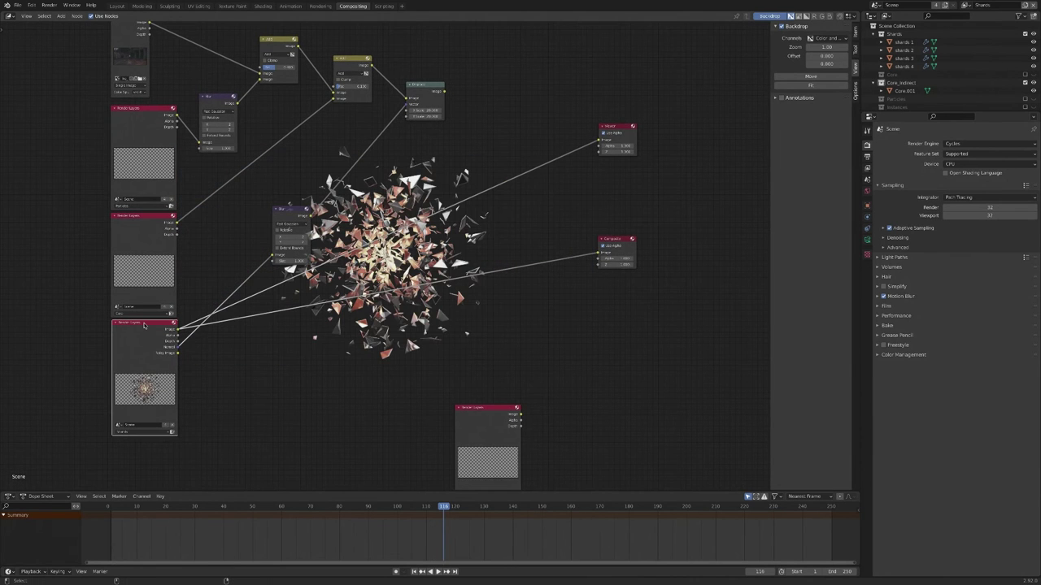
key(shift+a)
click(356, 61)
key(shift+d)
click(496, 100)
drag(444, 92, 169, 334)
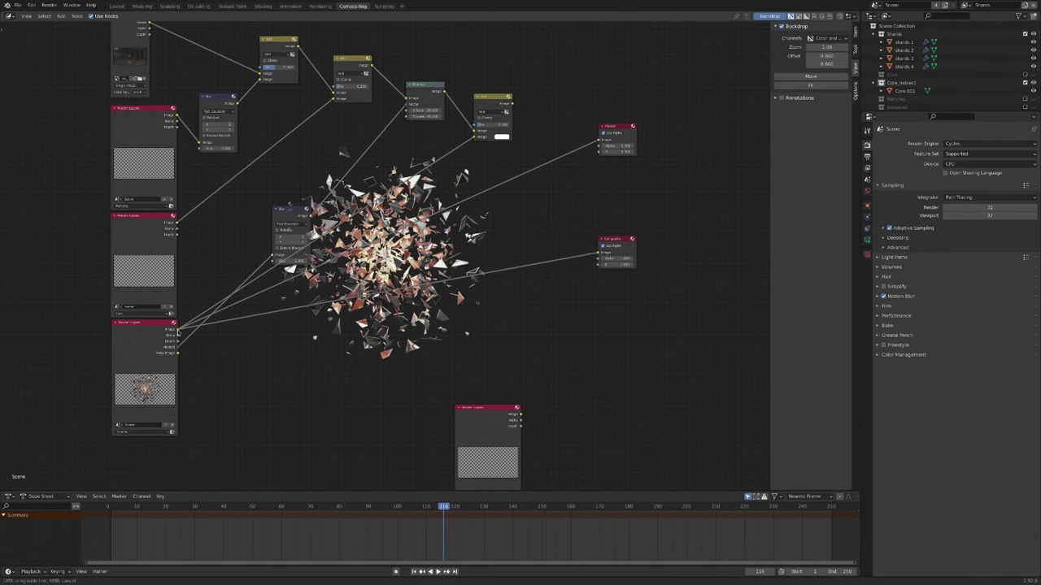
ctrl+shift+click(496, 104)
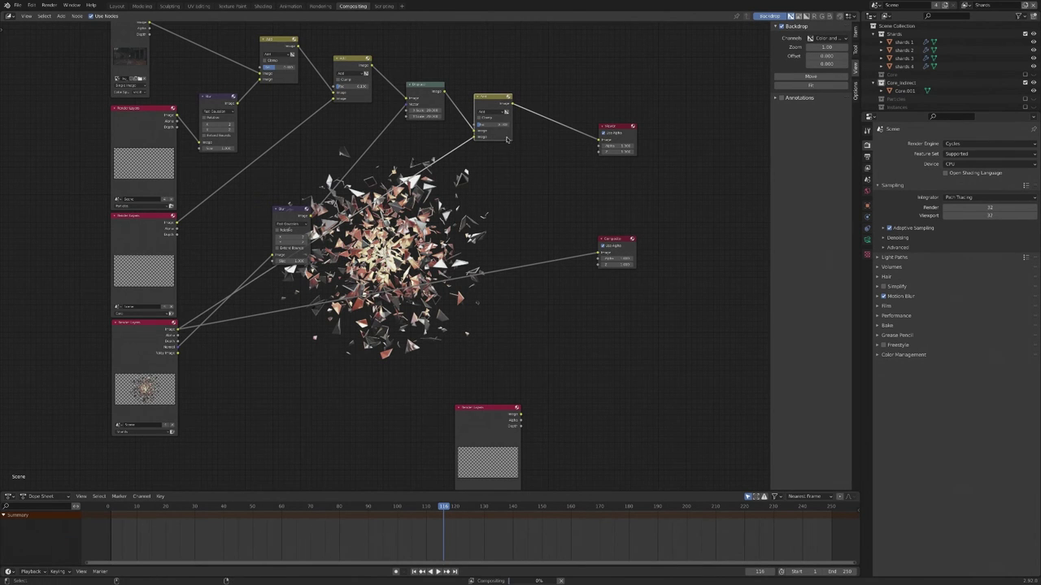
middle_drag(505, 140, 497, 149)
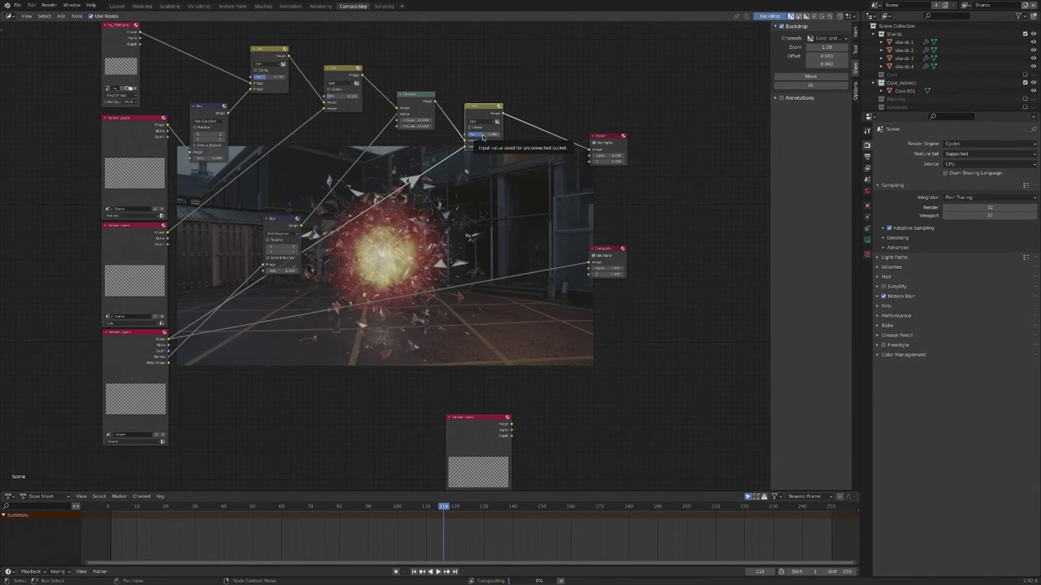
drag(484, 136, 482, 136)
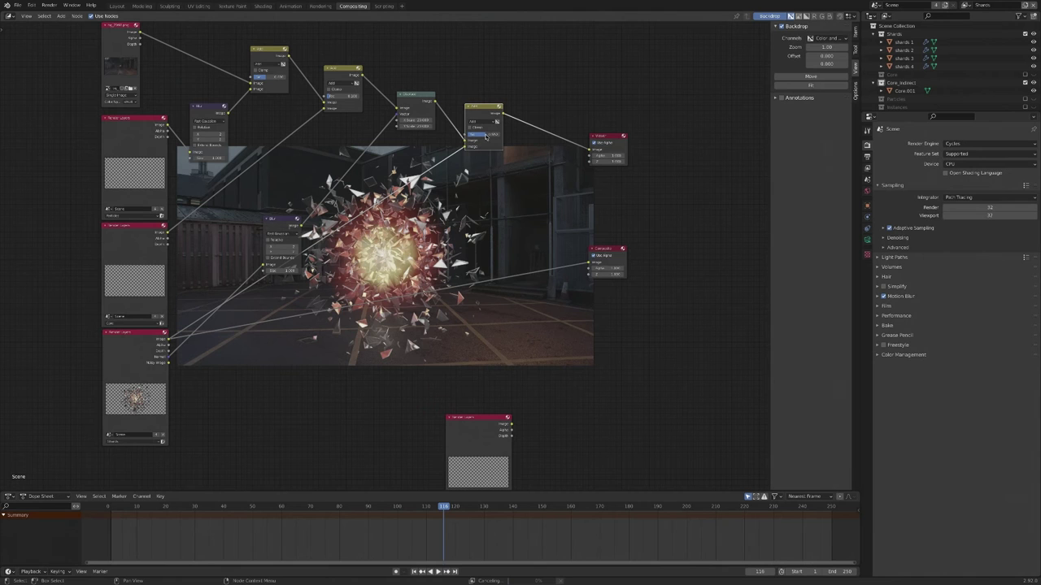
- Insert a Lens Distortion node between the Shards image and the last Add node, enable Projector and preview its output
key(shift+a)
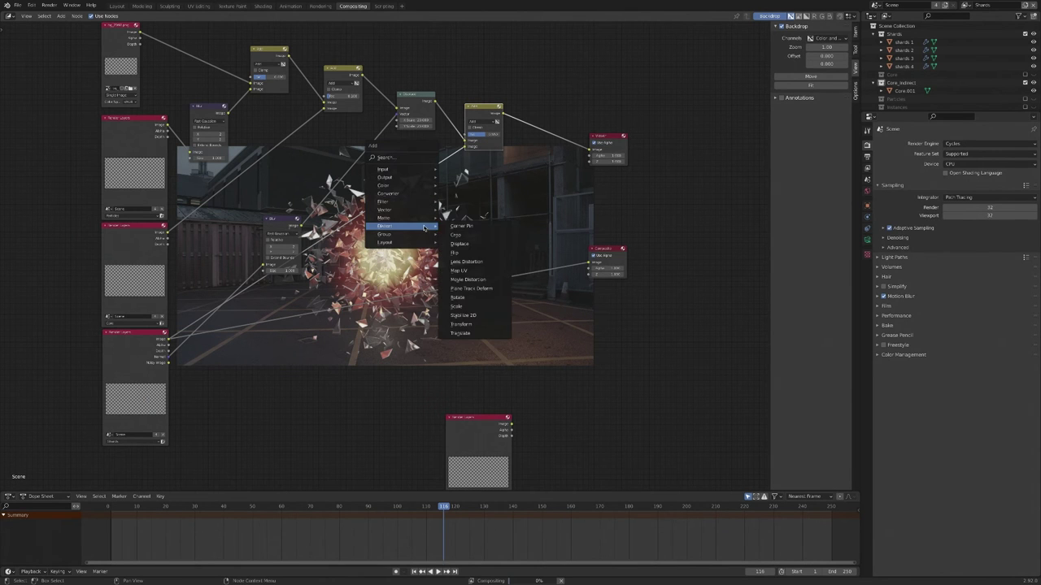
mouse_move(410, 226)
click(470, 262)
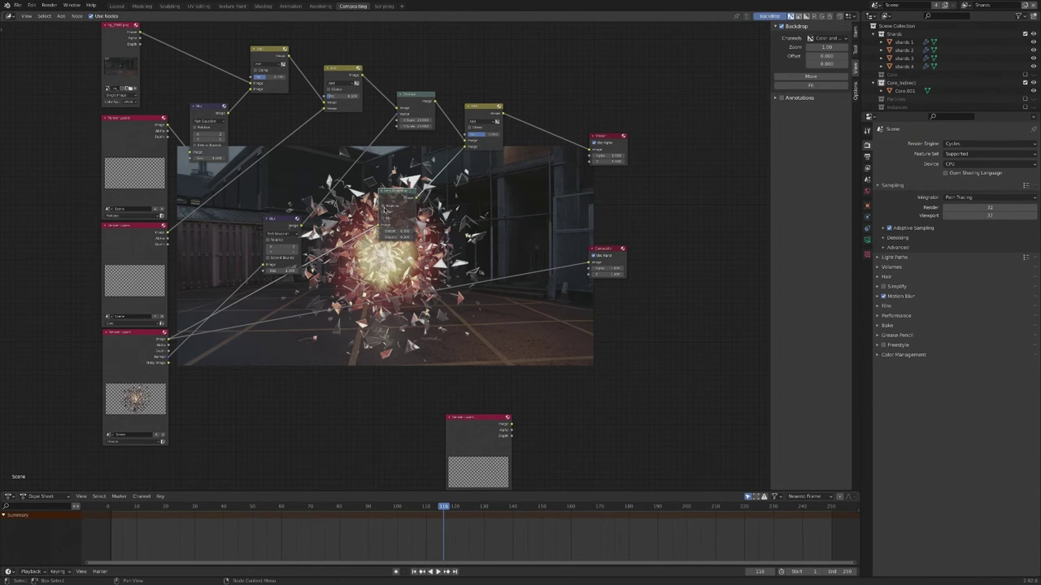
click(383, 208)
ctrl+shift+click(399, 239)
scroll(468, 233, up, 1)
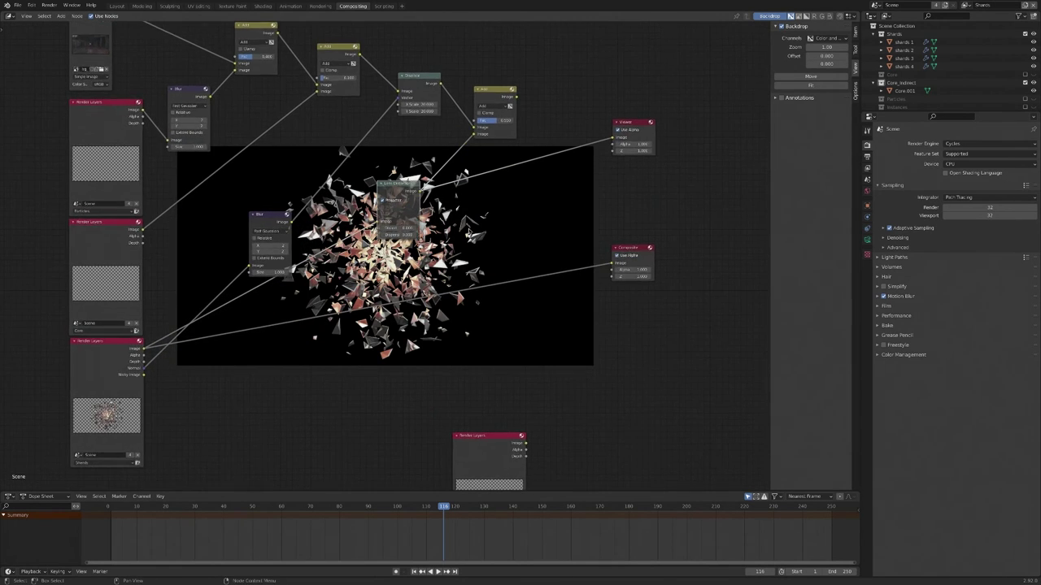
scroll(469, 233, up, 6)
middle_drag(468, 232, 468, 316)
drag(396, 220, 326, 244)
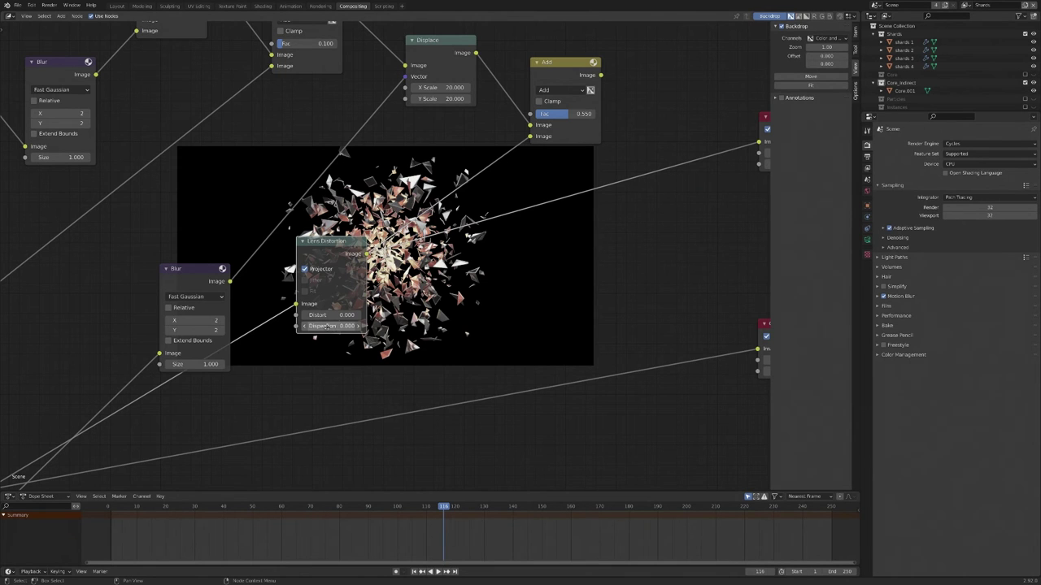
- Examine the color fringing on the shards' edges in the reference image anomaly.jpg, and return to the compositor
click(199, 5)
scroll(501, 272, up, 5)
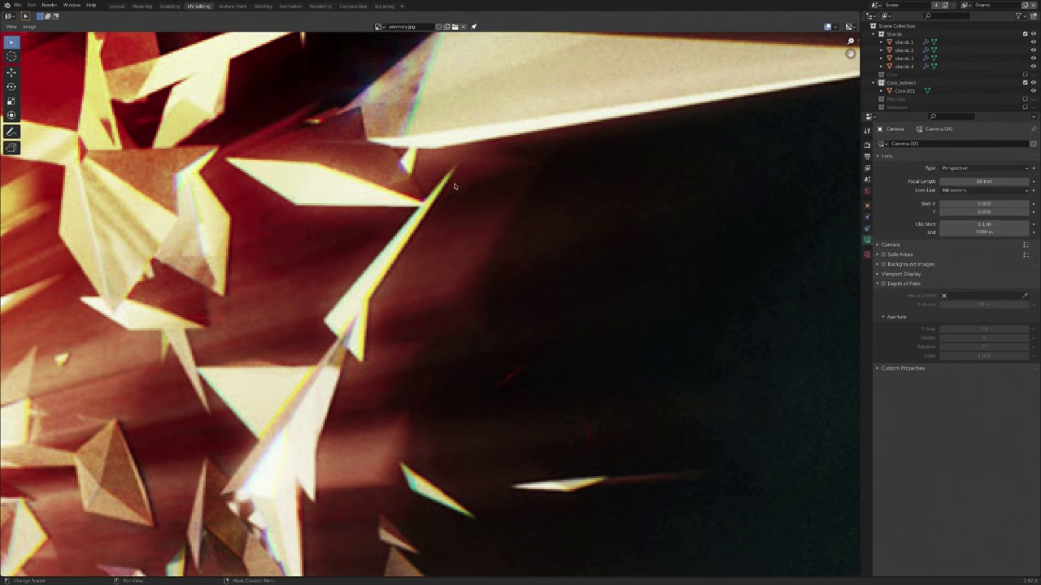
click(353, 6)
- Set the Lens Distortion node's Dispersion to 1 and fit the backdrop image to the node editor
double_click(325, 326)
text(1)
key(Return)
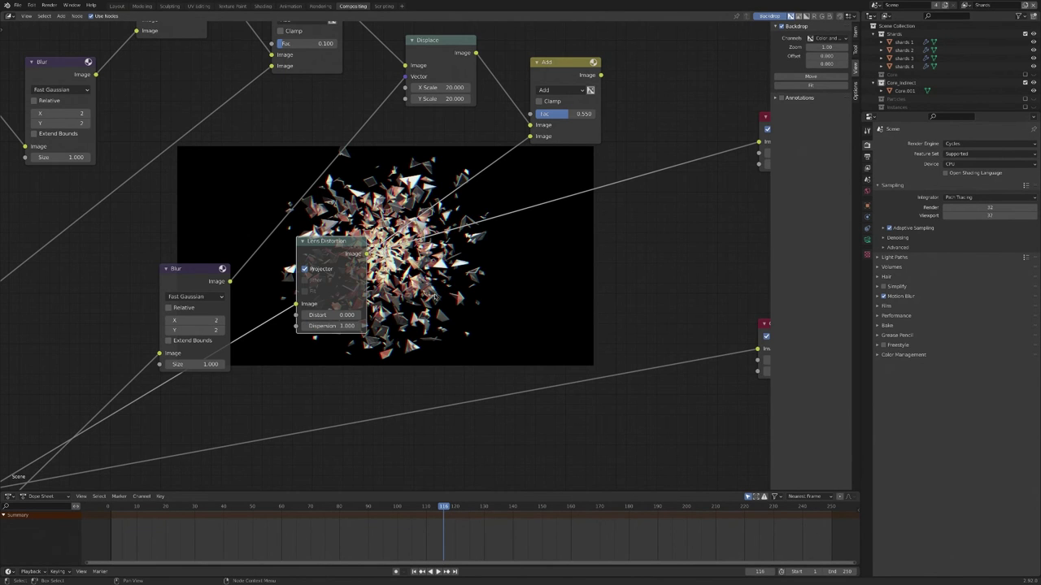
middle_drag(435, 296, 387, 348)
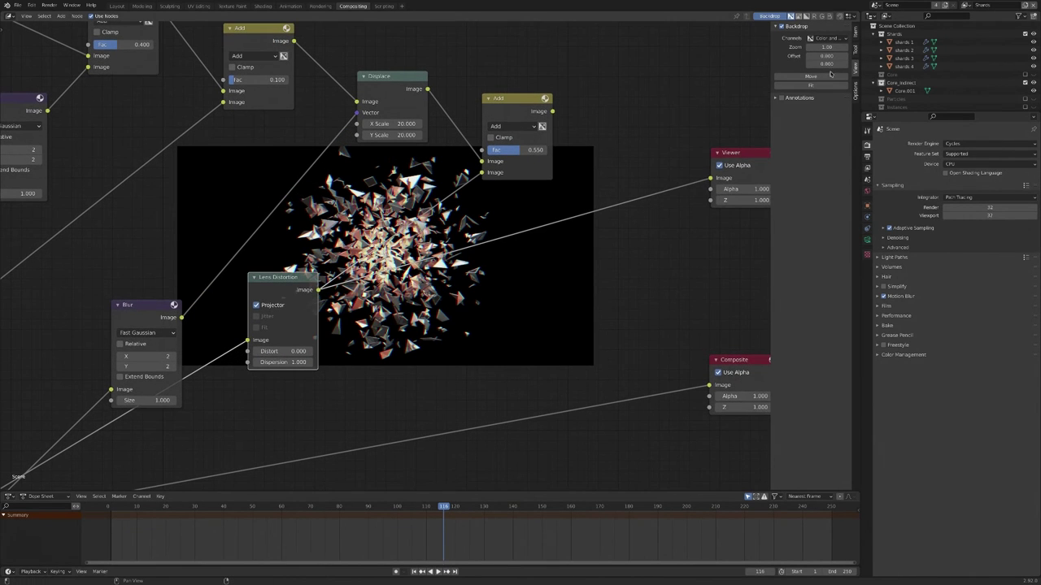
click(811, 86)
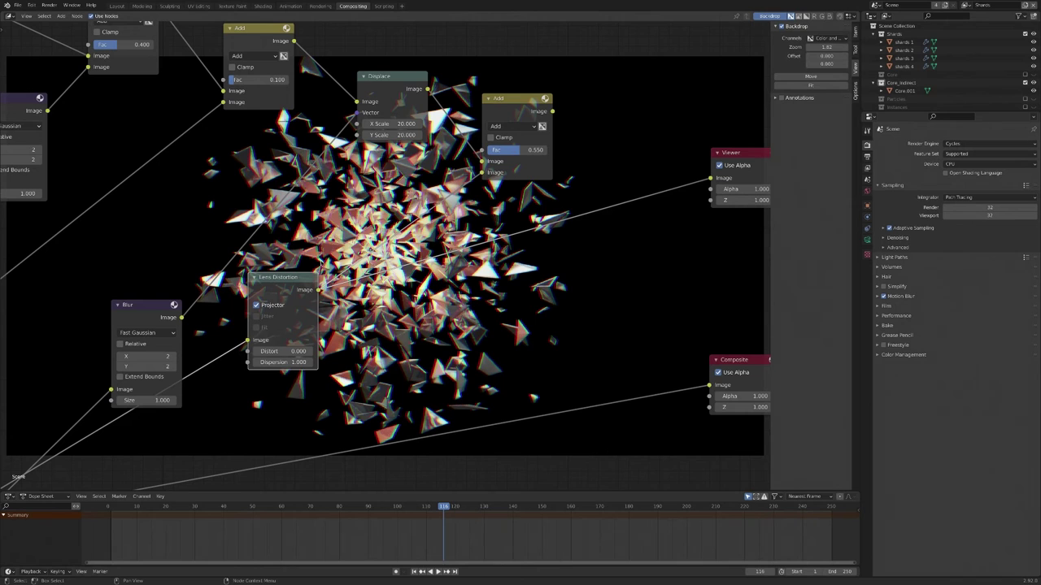
- Try a Dispersion value of 0.3 on the Lens Distortion node
click(284, 362)
text(0.3)
key(Return)
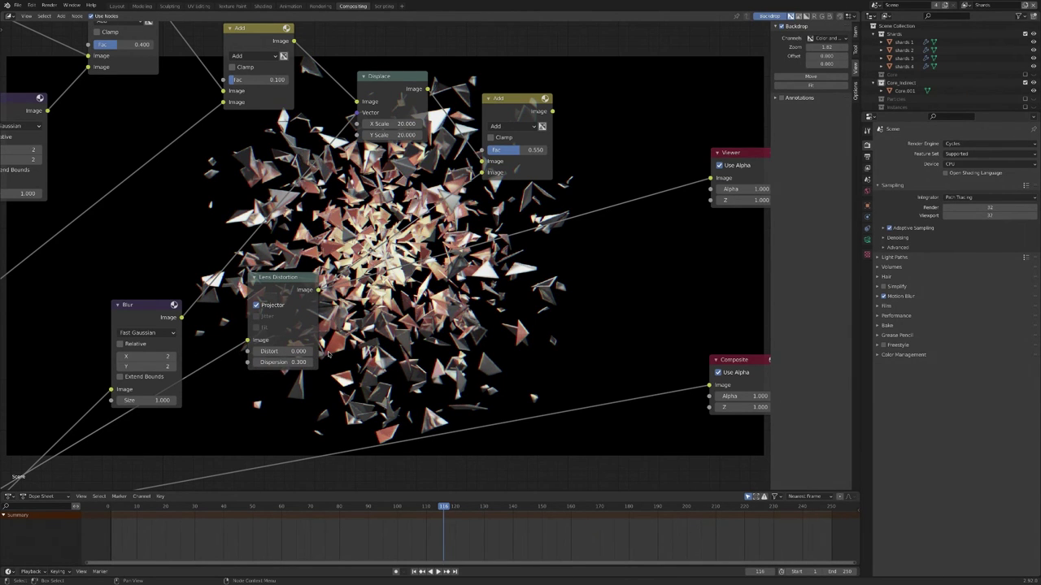
- Set the Lens Distortion node's Dispersion to 0.5 and move the node closer to the Blur node
click(277, 362)
text(0.5)
key(Return)
middle_drag(276, 361, 255, 404)
drag(228, 321, 195, 382)
- Insert a Hue Saturation Value node after the Lens Distortion node and set its Saturation to 1.2
key(shift+a)
mouse_move(300, 322)
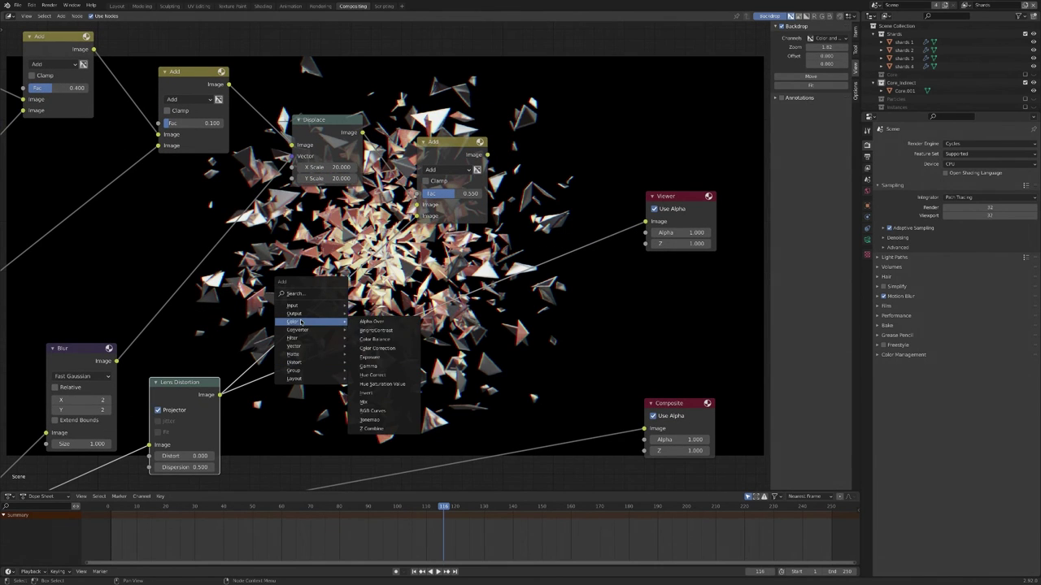
click(398, 386)
click(340, 310)
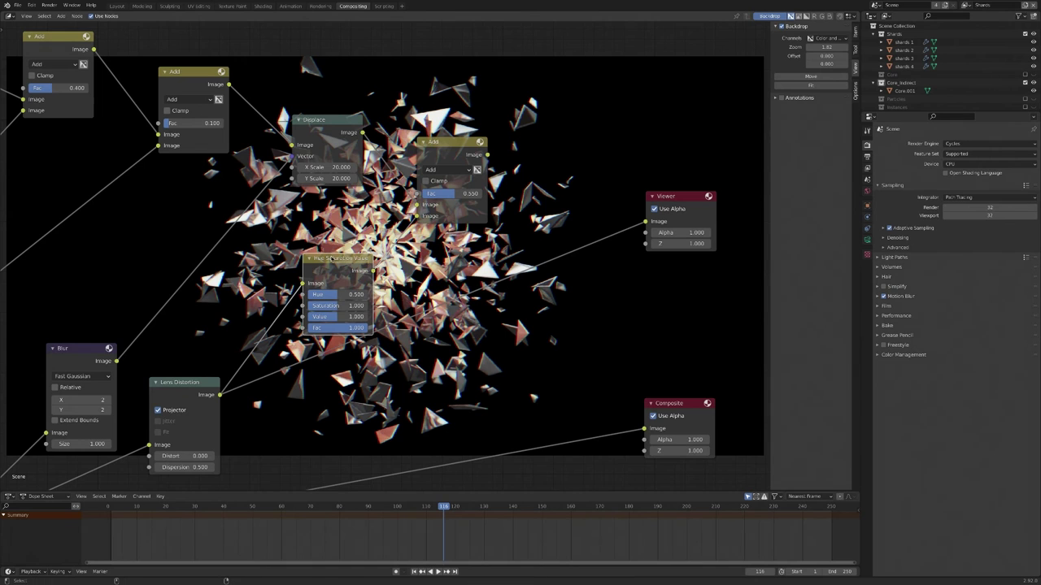
mouse_move(342, 312)
mouse_down()
mouse_move(367, 311)
mouse_move(333, 307)
mouse_up()
middle_drag(347, 311, 347, 309)
click(346, 307)
text(1.2)
key(Return)
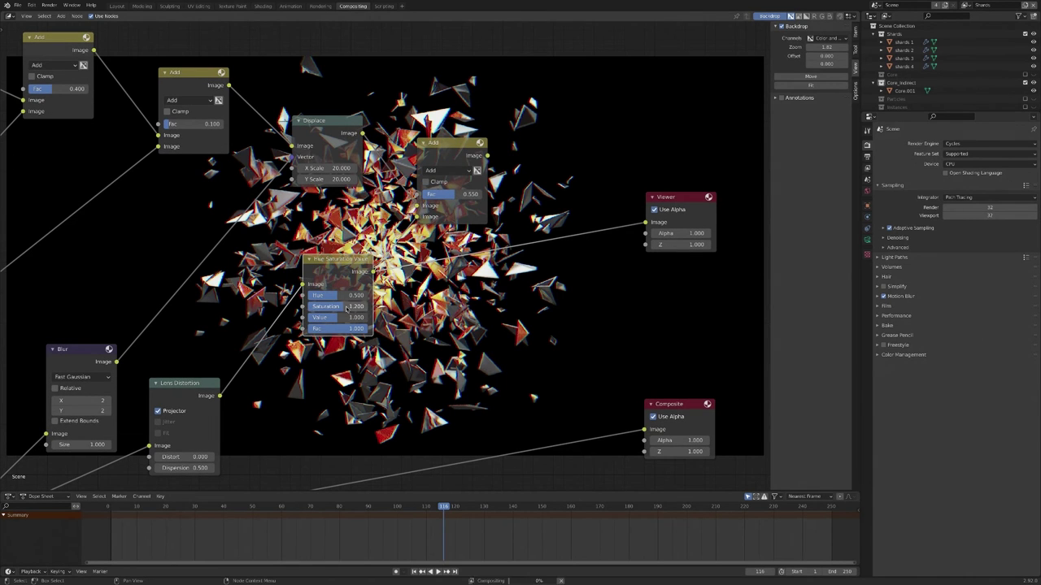
- Preview the last Add node's result and move the Viewer and Composite nodes farther away to free space in the node tree
ctrl+shift+click(439, 166)
middle_drag(696, 180, 476, 210)
drag(478, 218, 593, 237)
drag(494, 351, 683, 353)
click(634, 407)
middle_drag(618, 415, 674, 259)
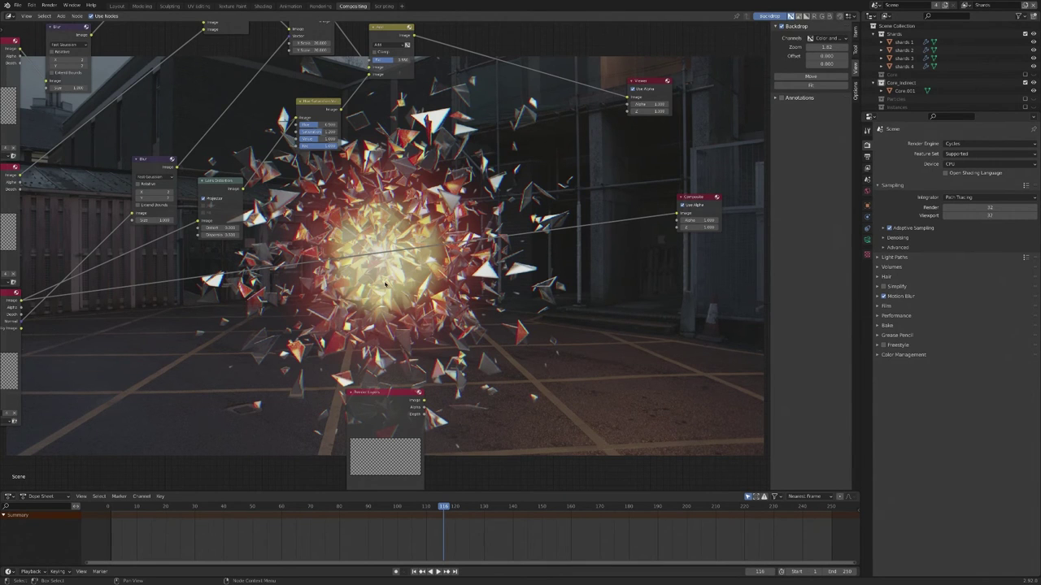
key(Home)
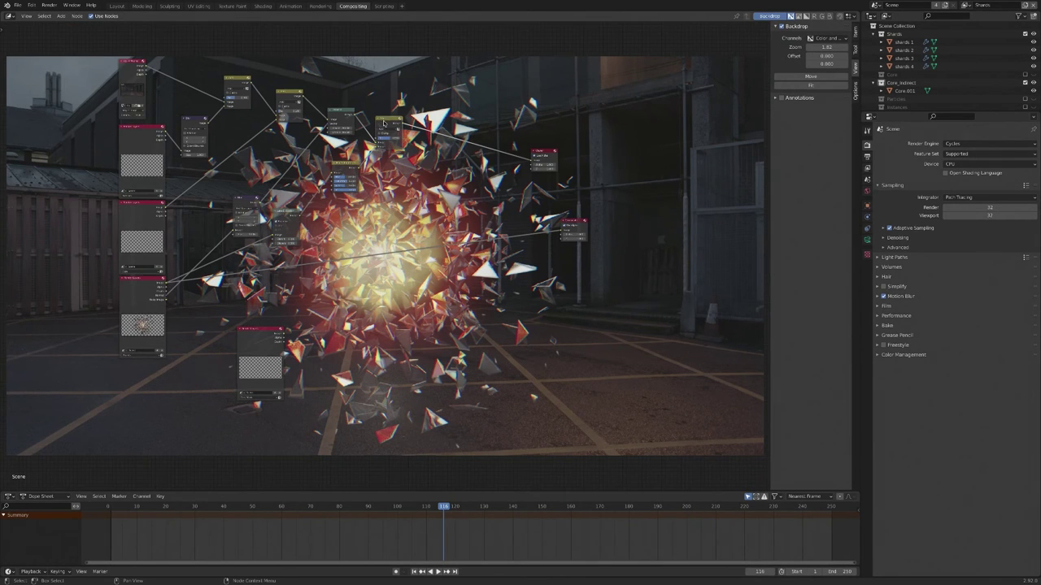
- Blend the Core Mask layer into the composite through another Add node and insert a relative Blur node on its link
drag(418, 157, 284, 335)
ctrl+shift+click(263, 336)
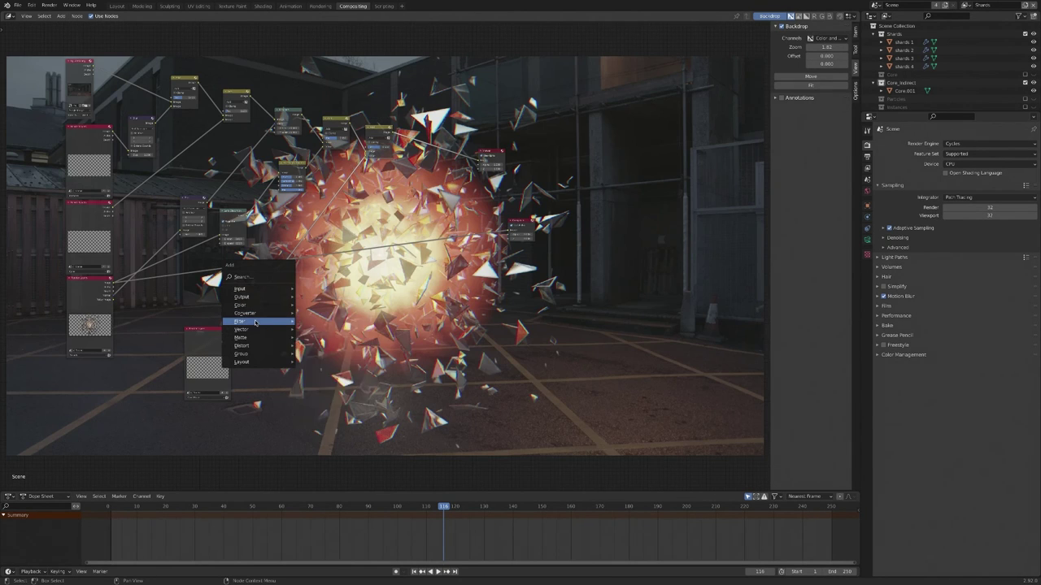
mouse_move(255, 323)
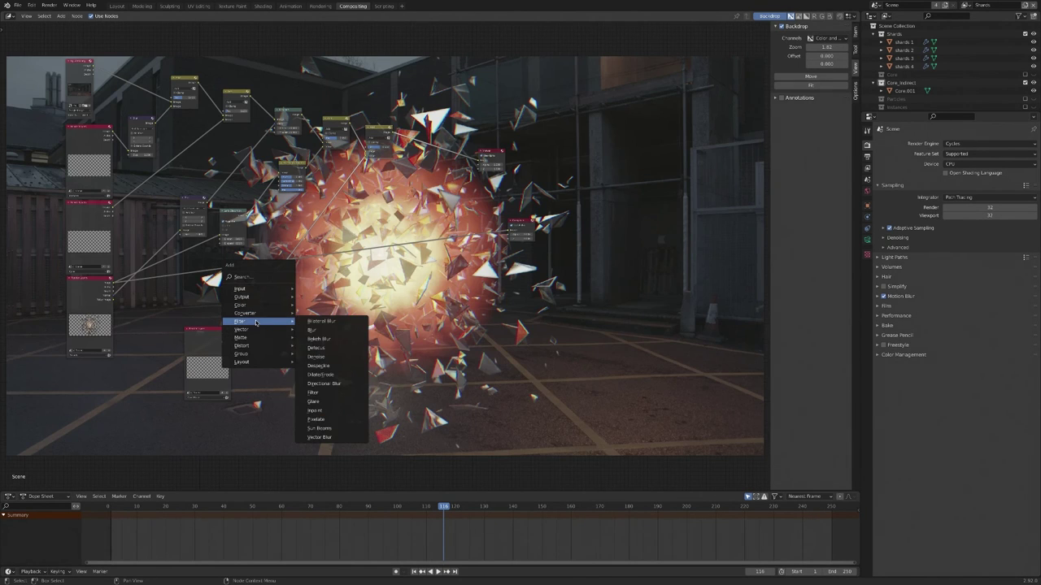
click(312, 330)
click(327, 202)
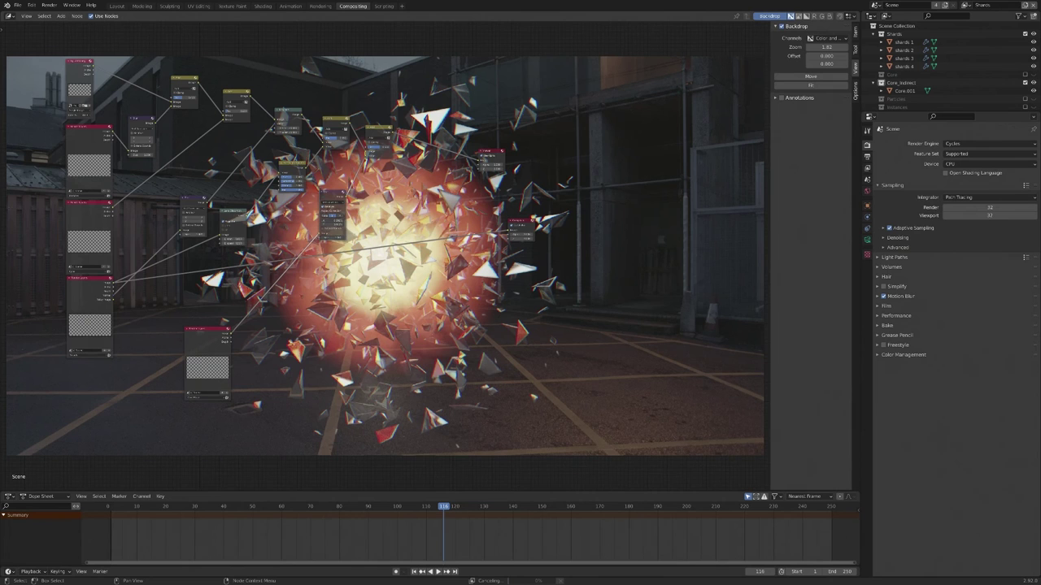
key(Return)
- Set the Core Mask Blur to 0.25 and adjust the last Add node's factor to 0.6
scroll(375, 261, up, 2)
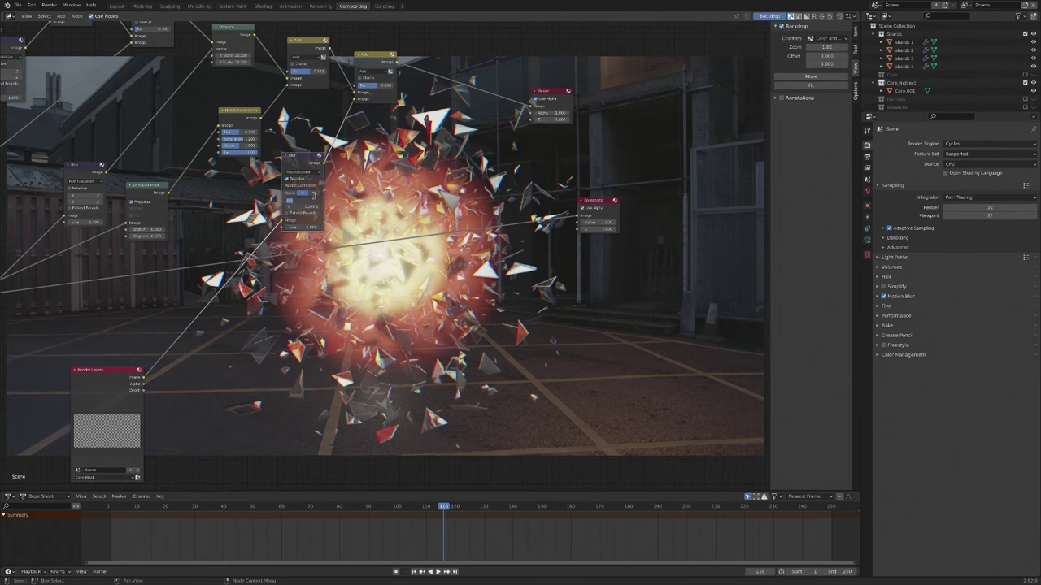
text(.25)
key(Return)
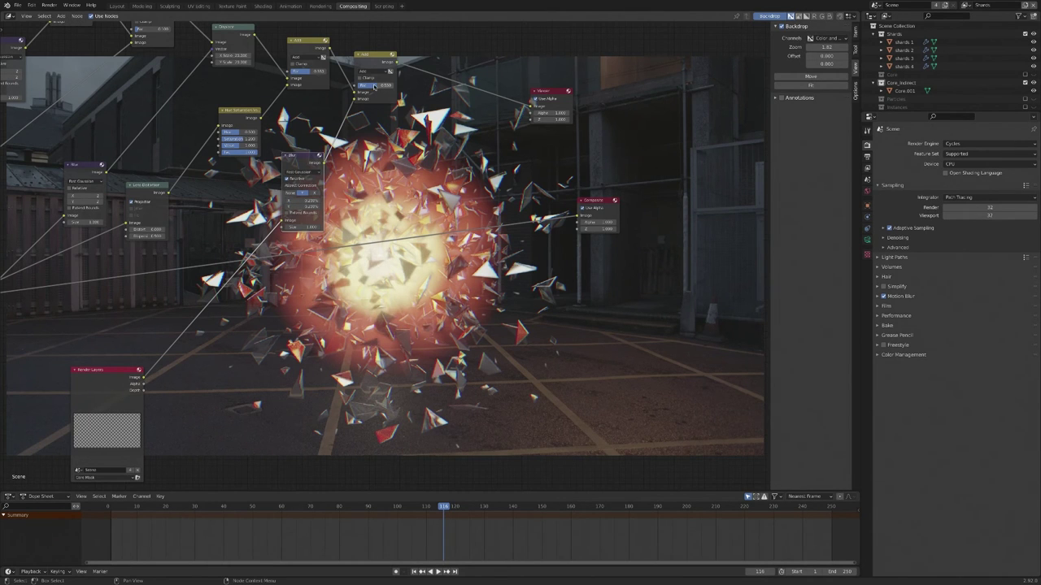
drag(382, 86, 387, 87)
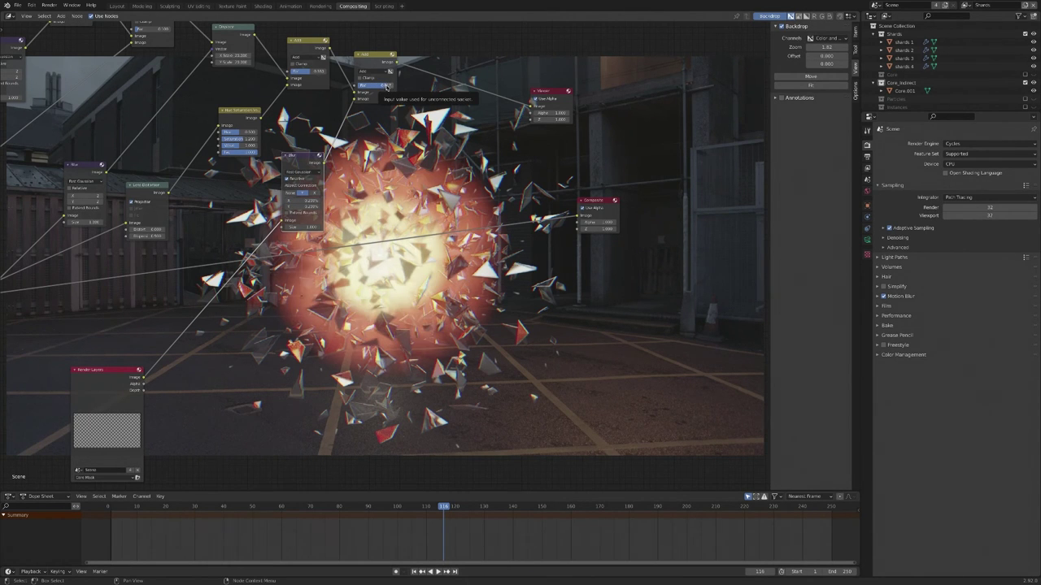
- Examine the light streaks trailing from the shards in the reference image anomaly.jpg
middle_drag(434, 205, 435, 256)
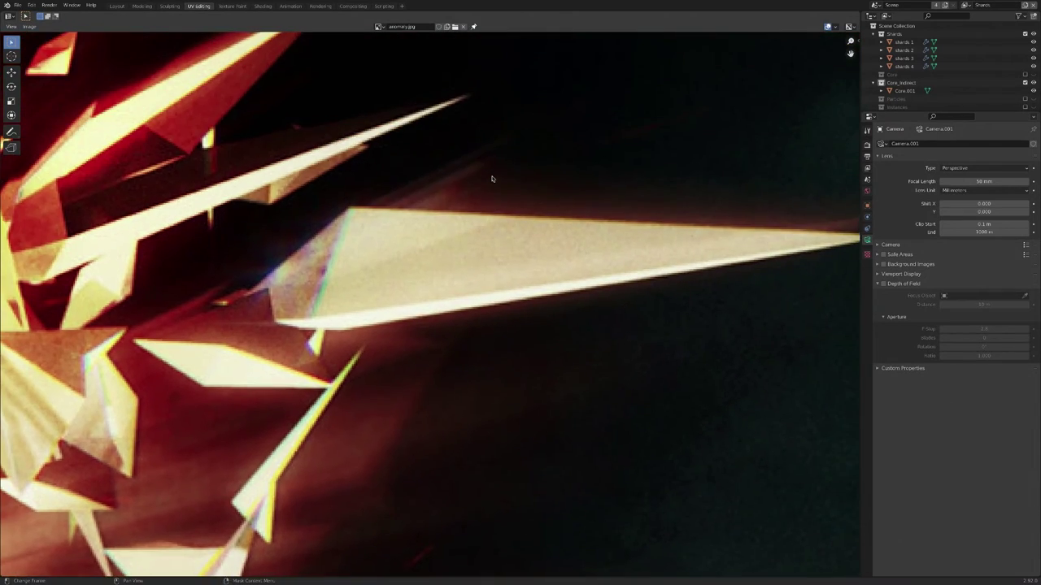
scroll(492, 179, down, 7)
scroll(493, 179, up, 1)
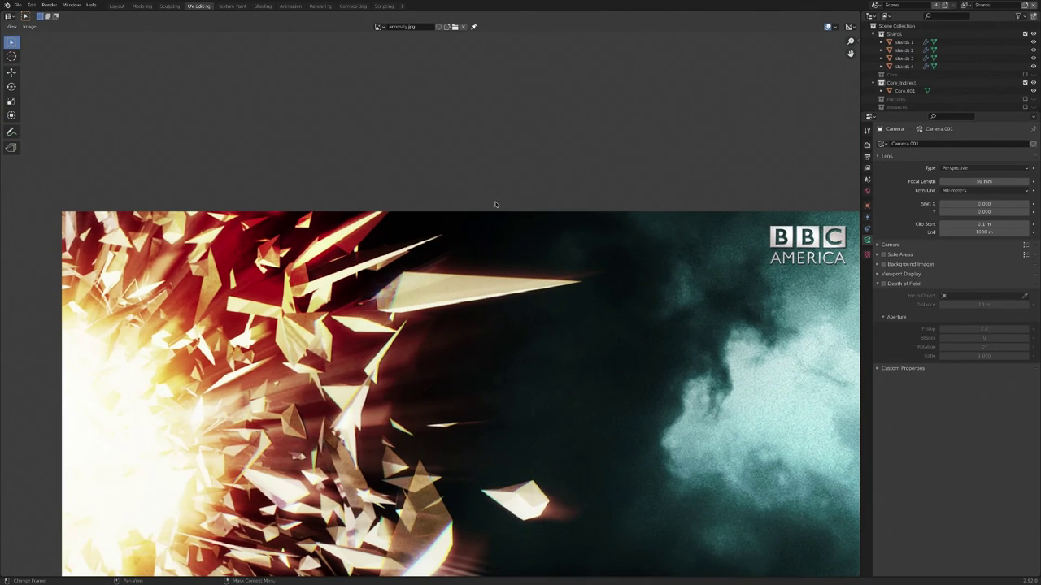
middle_drag(518, 369, 518, 272)
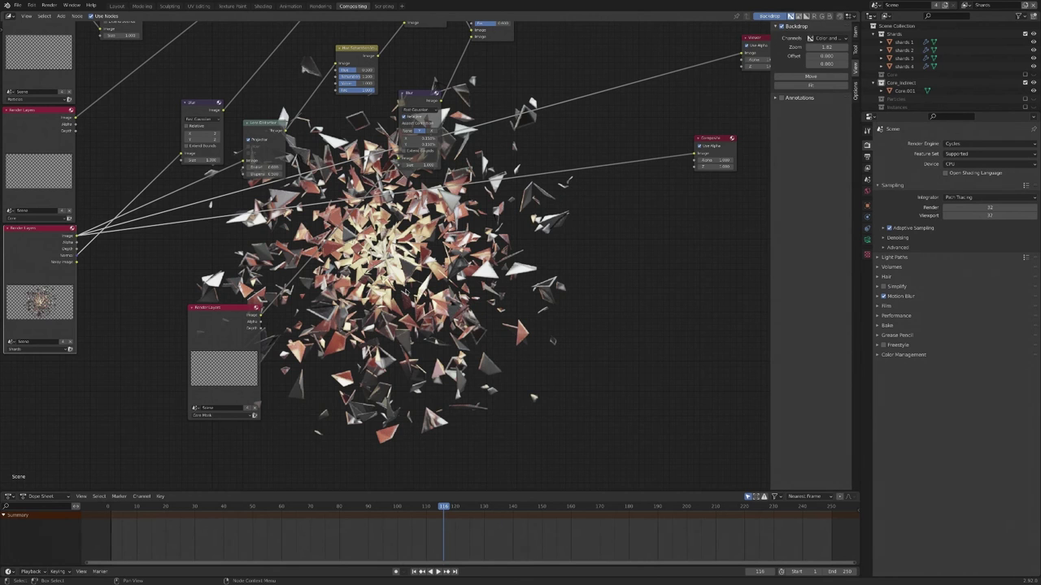
- Add a ColorRamp node fed by the Shards layer's image and tighten its stops to build a high-contrast mask
key(shift+a)
click(486, 353)
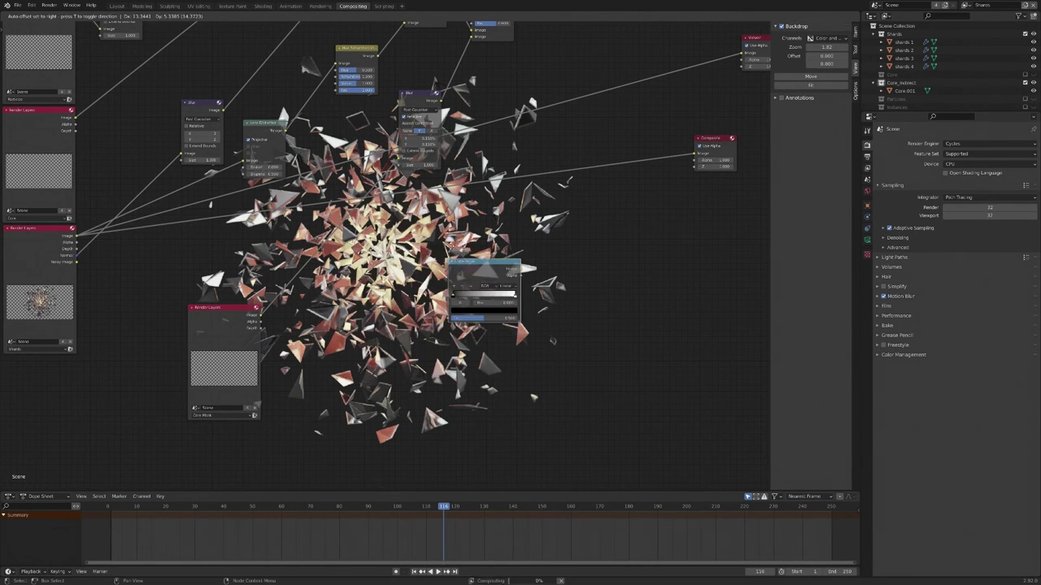
click(398, 221)
drag(431, 202, 404, 270)
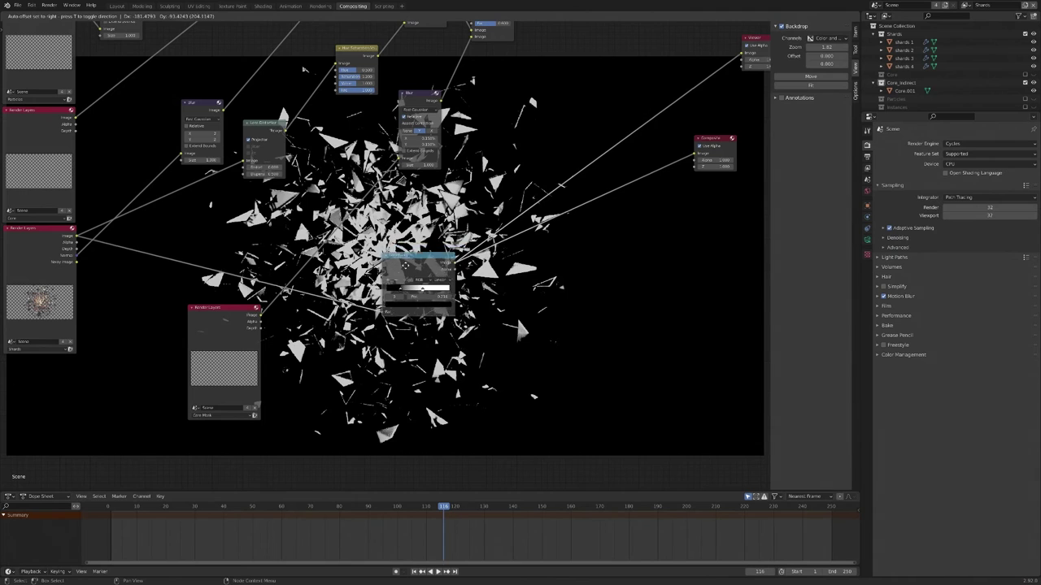
- Add a Mix node that uses the ColorRamp output as factor, with black as first image and the Shards image as second
key(shift+a)
mouse_move(431, 217)
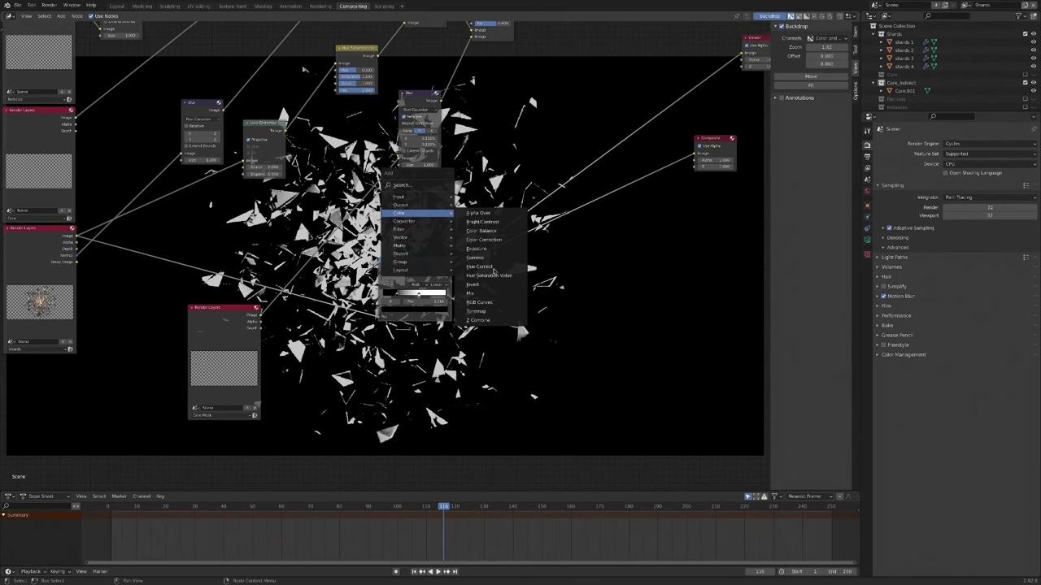
click(472, 294)
click(557, 221)
ctrl+shift+click(558, 220)
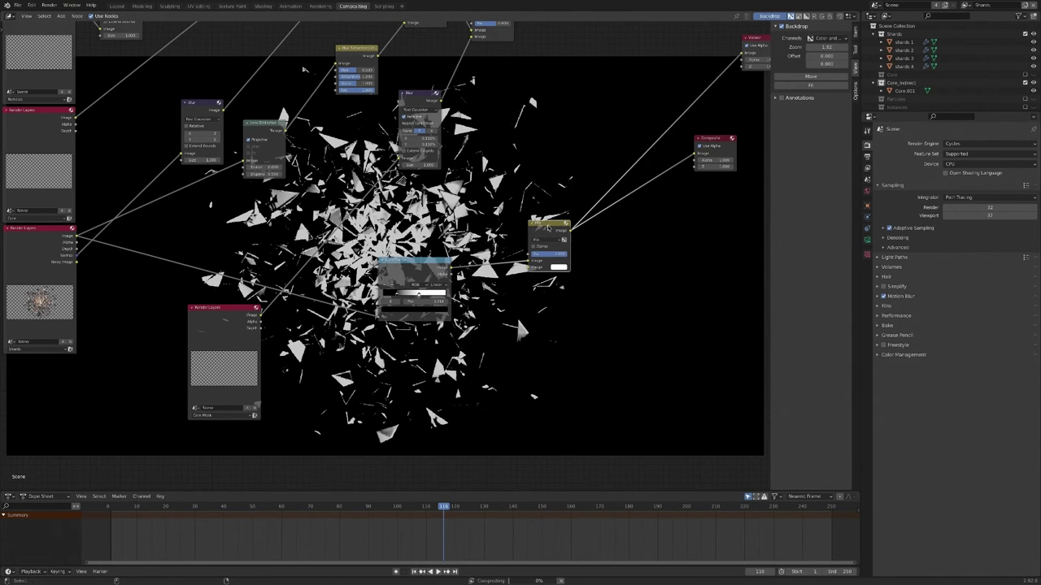
scroll(560, 218, up, 2)
drag(75, 277, 530, 307)
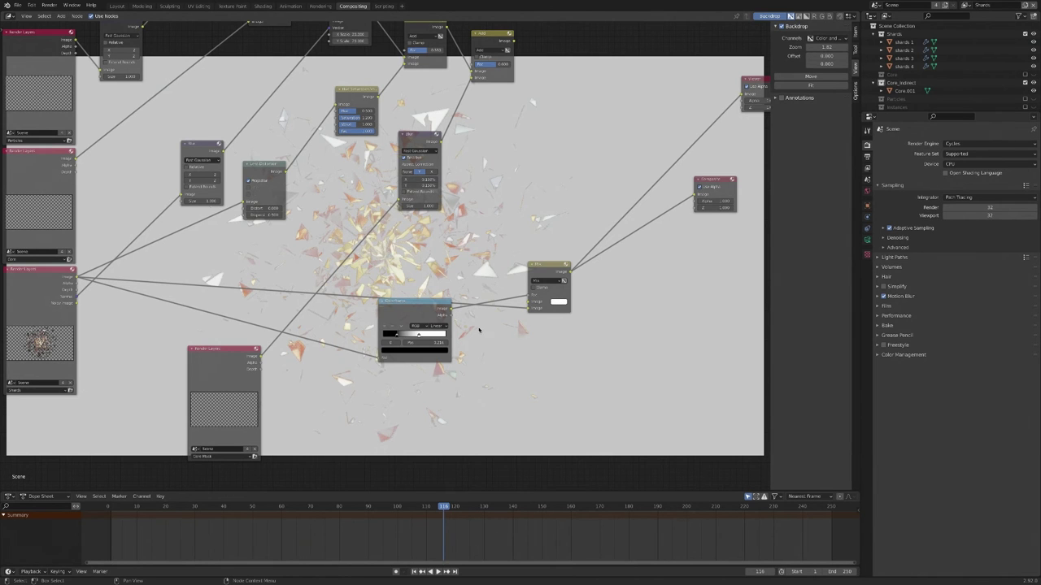
click(560, 302)
drag(604, 248, 604, 272)
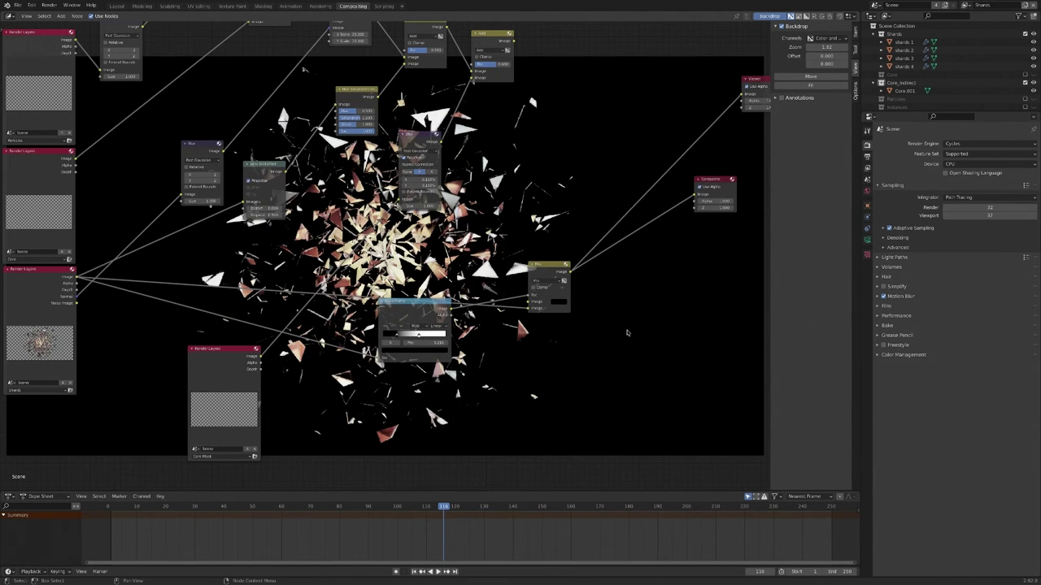
- Space out the ColorRamp and Mix nodes and insert a duplicate Lens Distortion node on the Shards link between them, with Dispersion 0.2
drag(396, 314, 317, 325)
drag(543, 279, 526, 276)
middle_drag(527, 277, 527, 320)
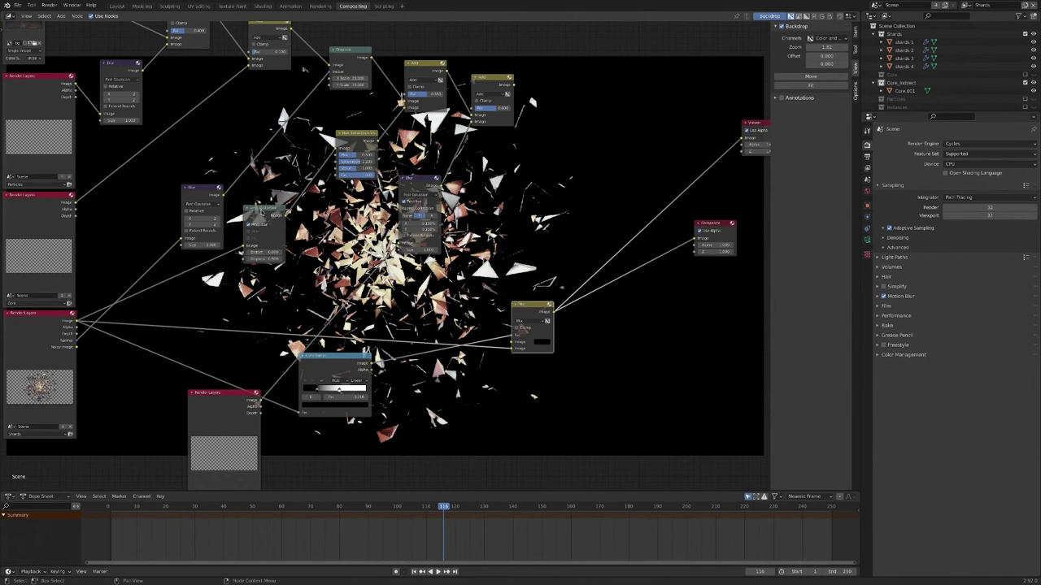
click(260, 210)
key(shift+d)
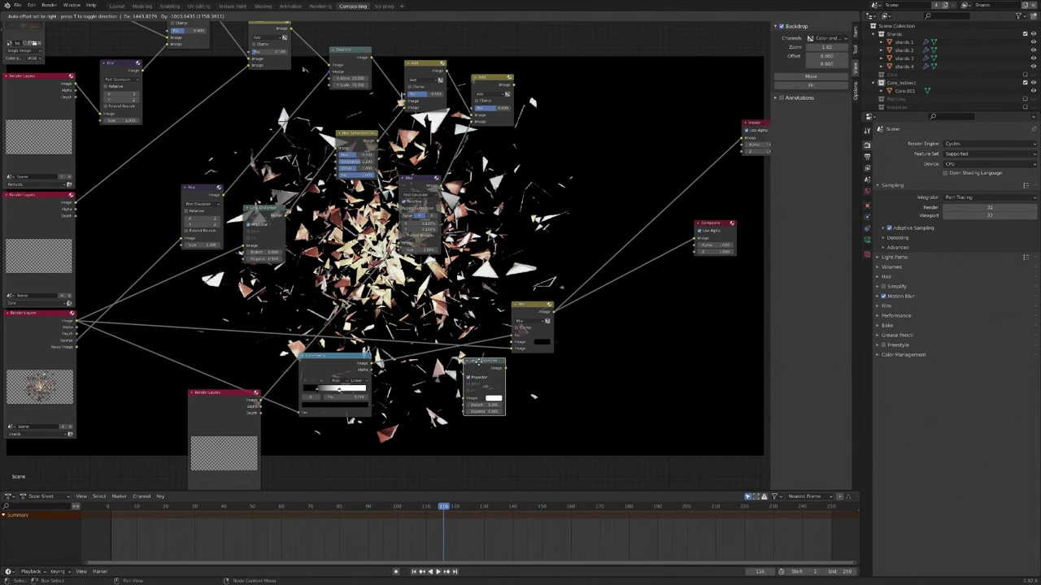
click(412, 336)
click(431, 382)
click(475, 393)
click(411, 383)
click(435, 382)
text(0.2)
key(Return)
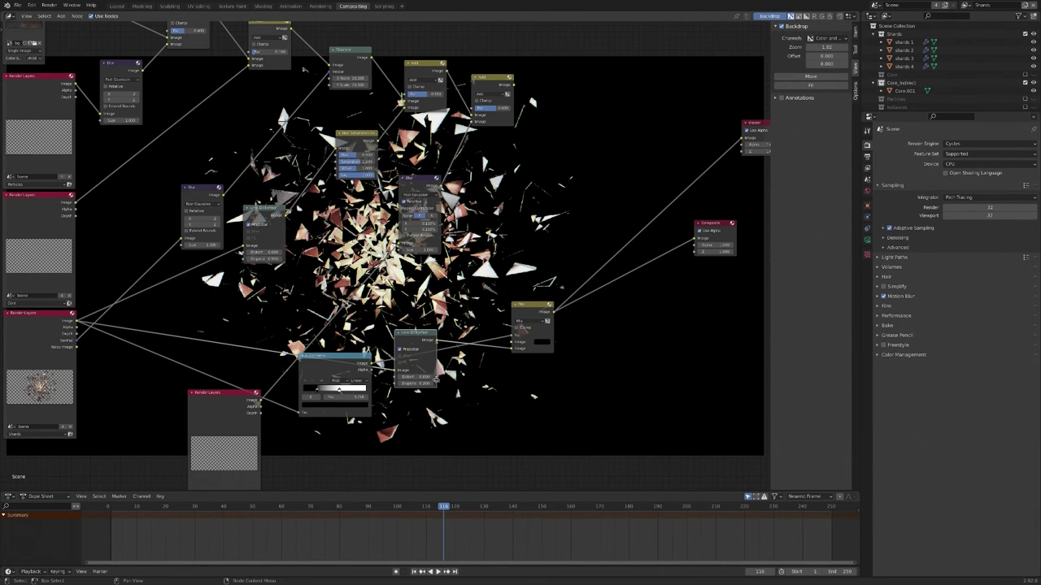
- Insert a Sun Beams node after the Mix node and increase its Ray Length to streak the bright shards outward
middle_drag(417, 382, 331, 391)
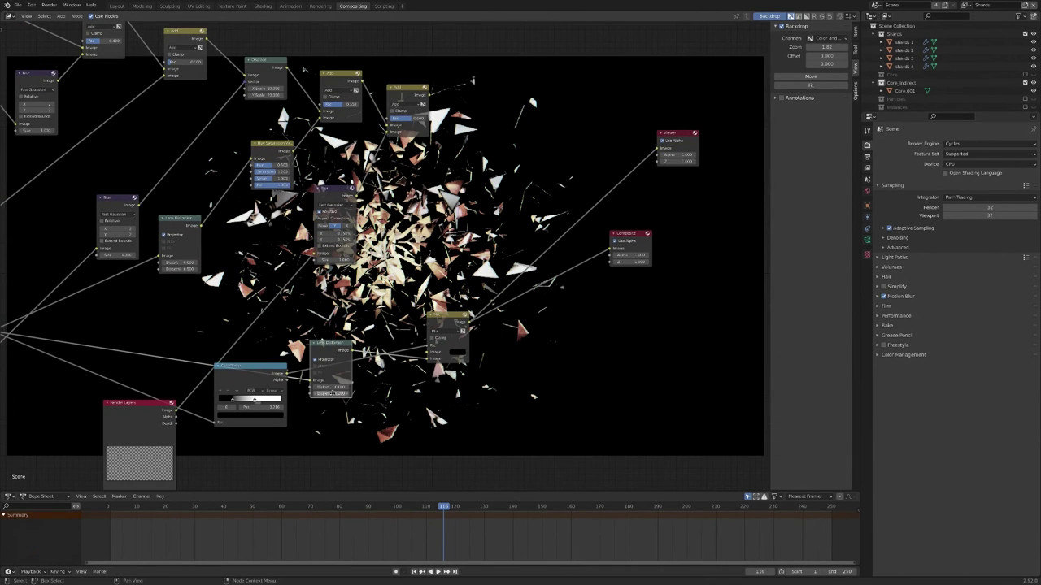
middle_drag(498, 371, 430, 388)
key(shift+a)
mouse_move(324, 311)
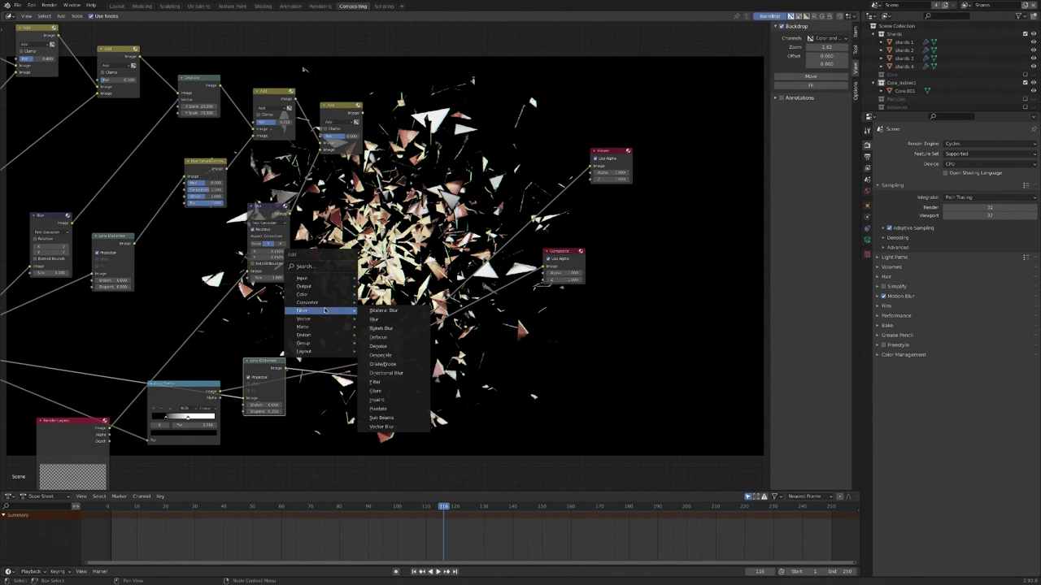
click(382, 417)
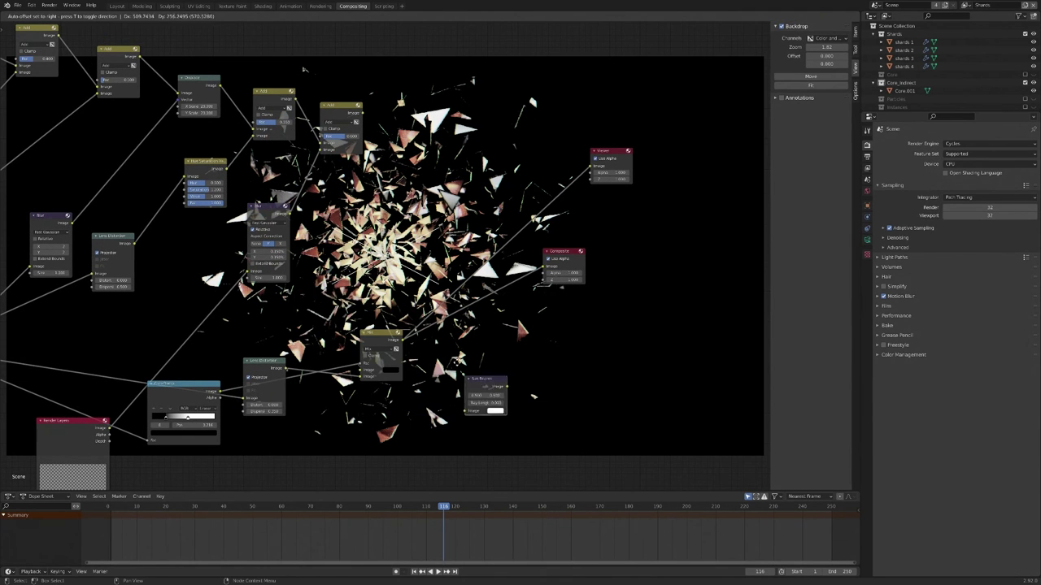
click(475, 321)
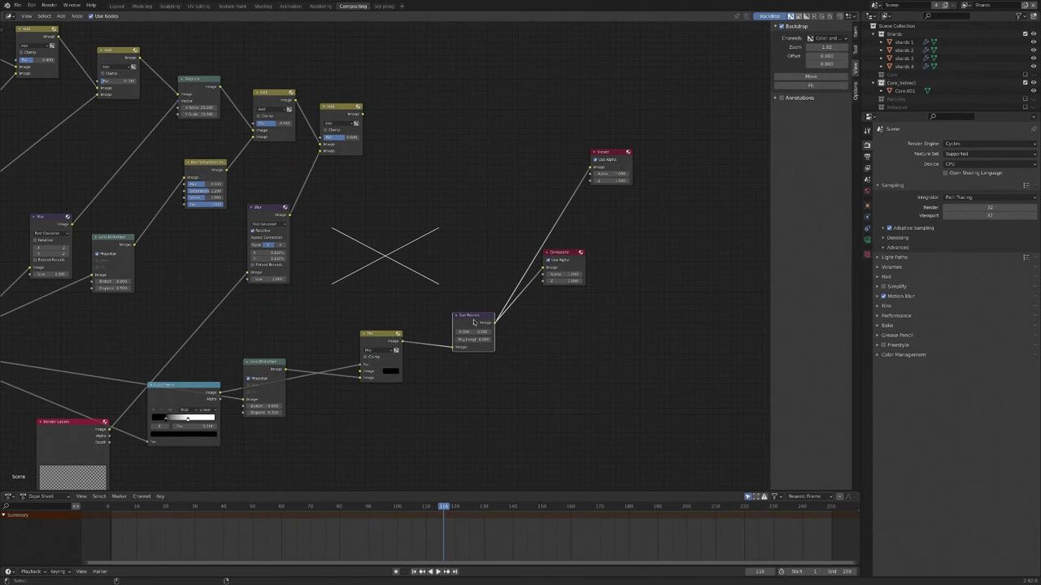
drag(487, 346, 461, 341)
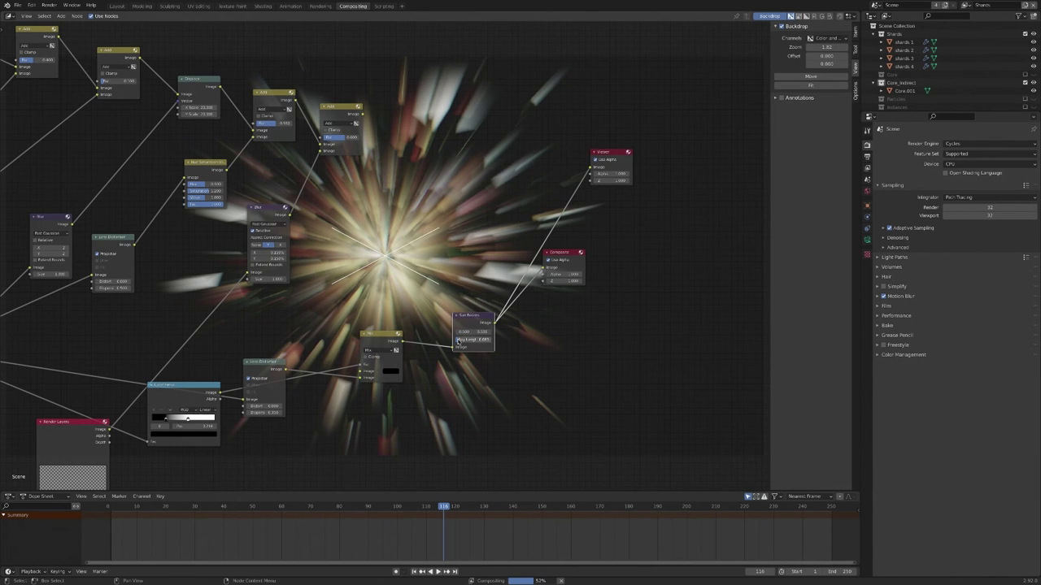
- Shift the ColorRamp's black and white stops toward brighter values to restrict which shards cast beams
middle_drag(181, 413, 181, 391)
mouse_move(188, 398)
mouse_down()
mouse_move(171, 398)
mouse_move(193, 399)
mouse_up()
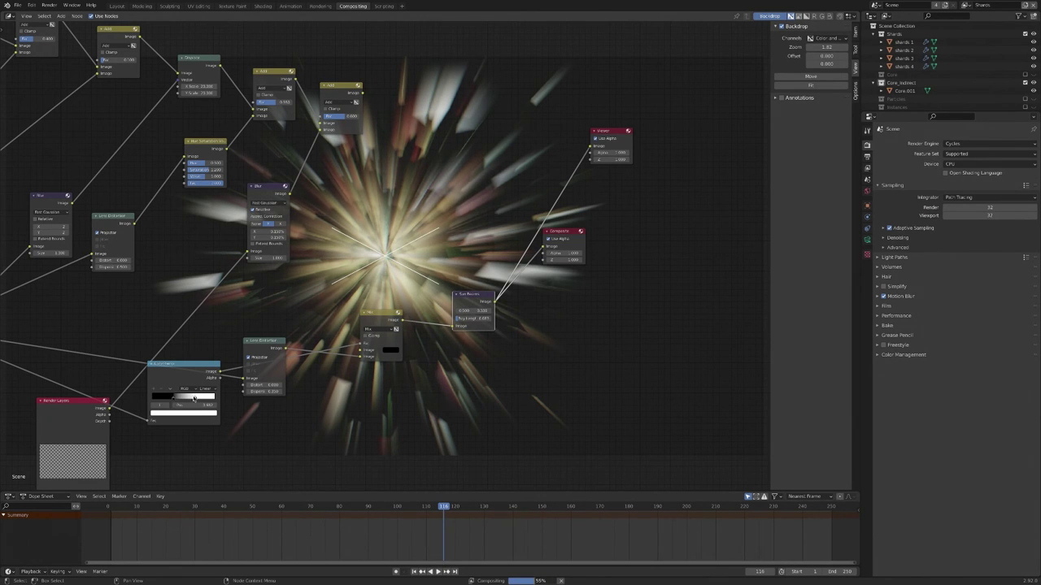
click(173, 398)
- Duplicate the last Add node, combine the existing composite with the Sun Beams output in it, and preview the result
shift+scroll(477, 374, up, 2)
click(336, 112)
key(shift+d)
click(423, 139)
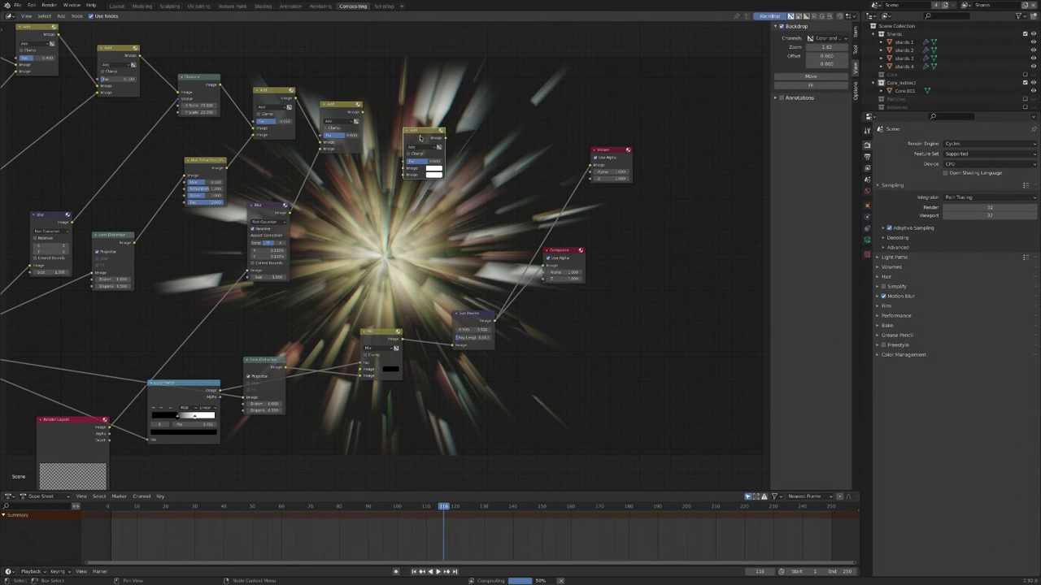
drag(363, 112, 438, 295)
ctrl+shift+click(426, 135)
- Space out the new Add, Composite and Viewer nodes and lower the new Add node's factor to about 0.4
drag(426, 135, 480, 166)
drag(579, 251, 662, 253)
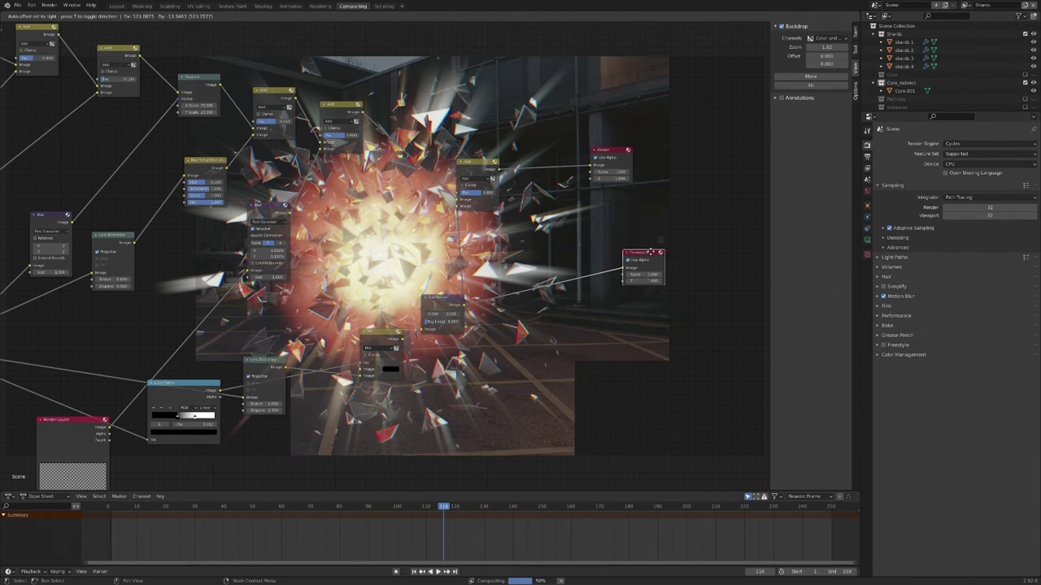
drag(616, 151, 682, 154)
middle_drag(561, 162, 476, 279)
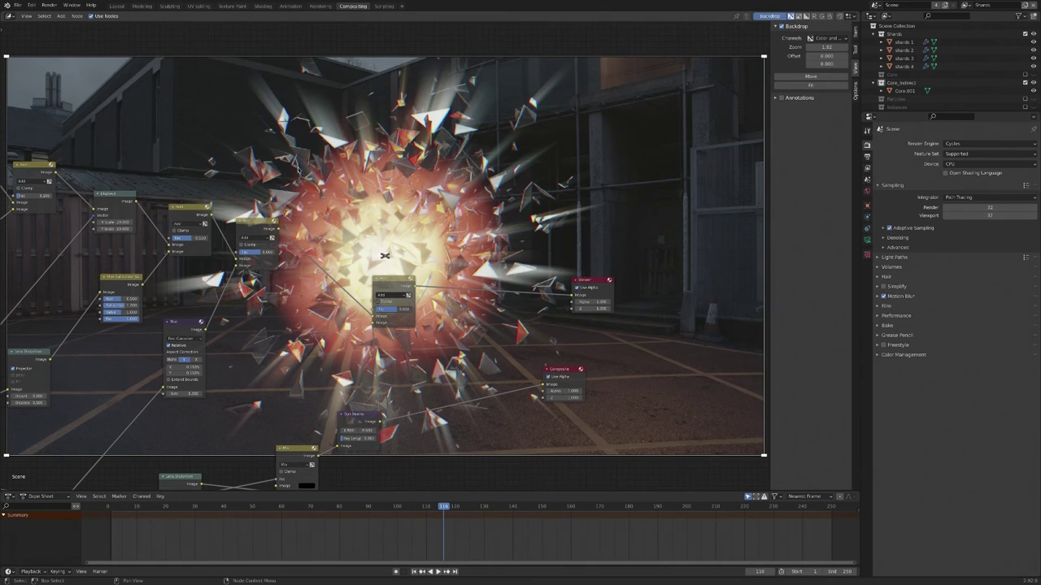
drag(397, 309, 390, 309)
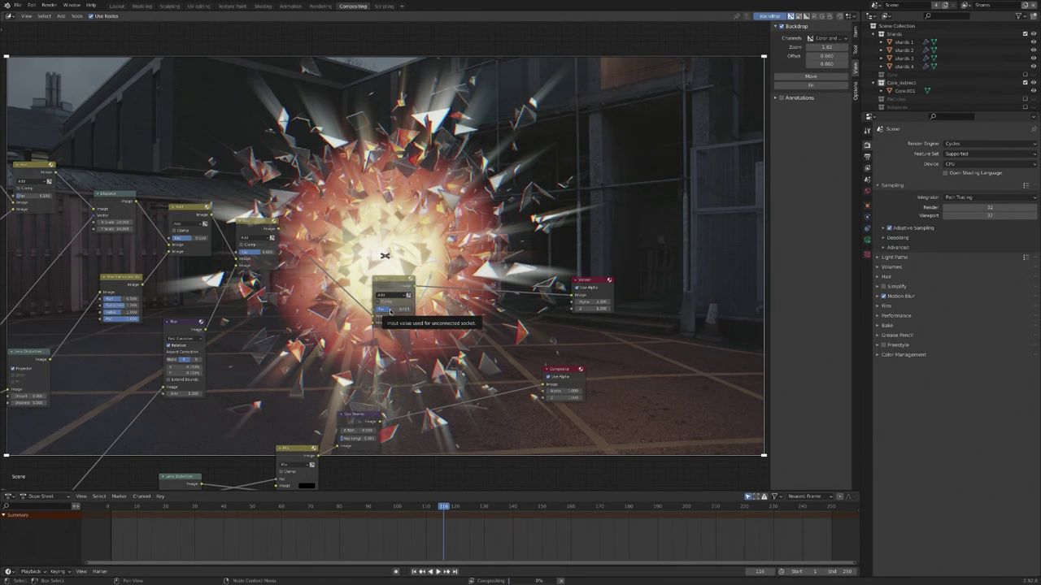
- Preview the Core Mask layer and feed its image into a duplicate of the Sun Beams node
middle_drag(389, 310, 435, 160)
scroll(465, 325, down, 3)
middle_drag(189, 360, 200, 313)
drag(115, 325, 392, 324)
click(408, 221)
key(shift+d)
click(402, 322)
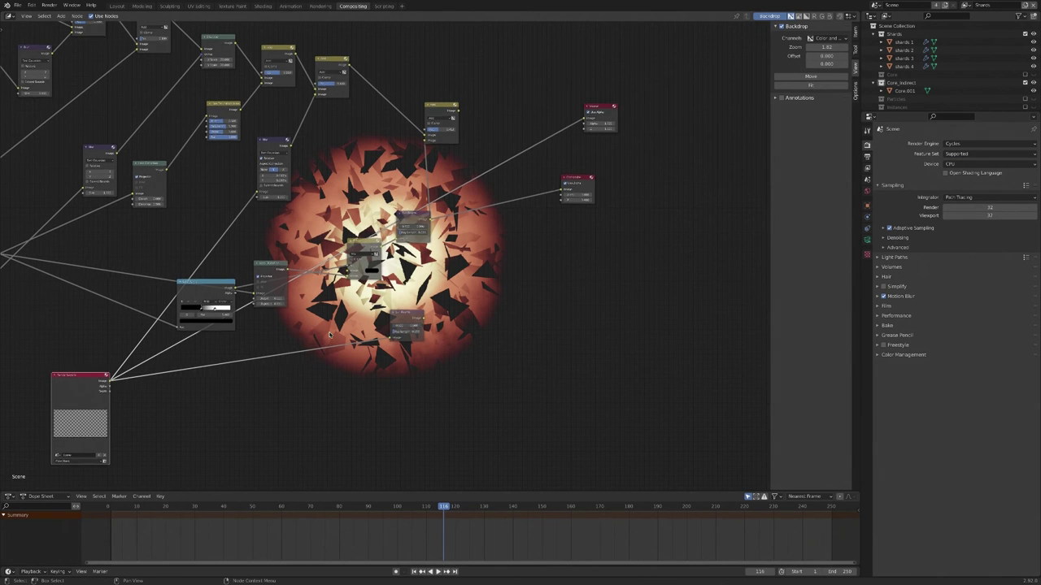
middle_drag(60, 397, 120, 294)
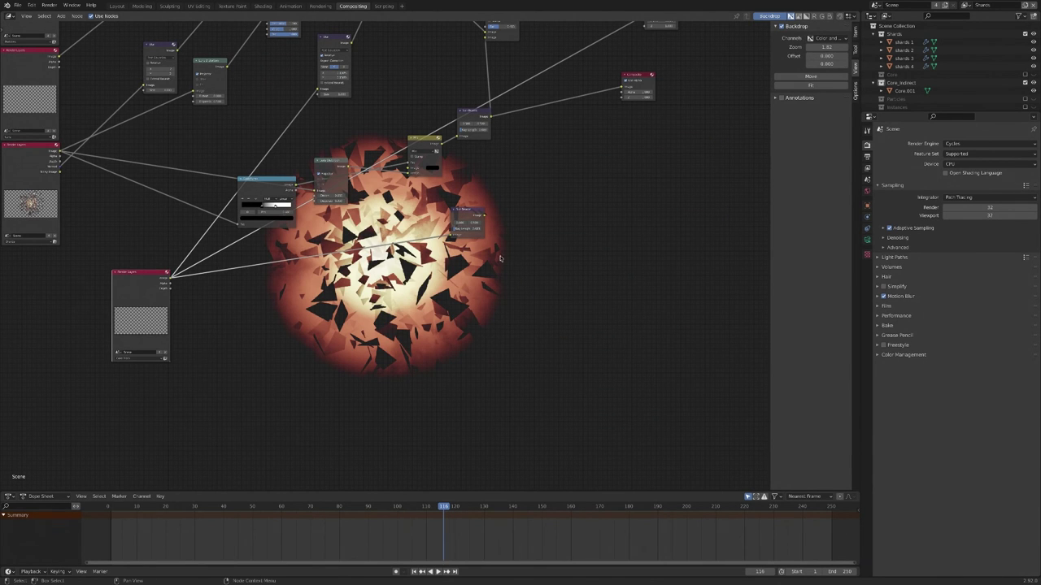
- Insert a Set Alpha node in Replace Alpha mode between the Core Mask layer and its Sun Beams node, and preview the node
key(shift+a)
mouse_move(349, 273)
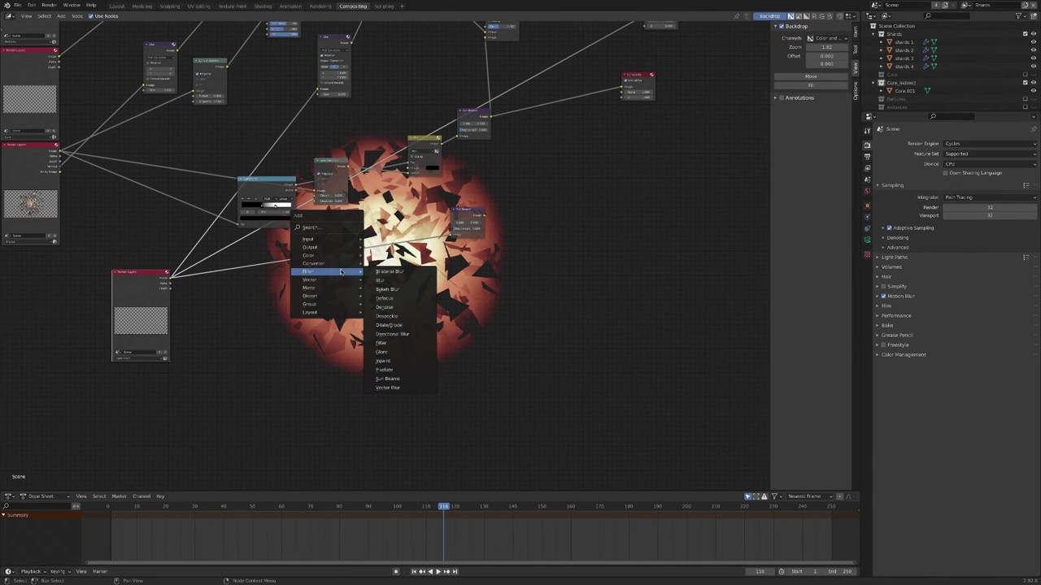
mouse_move(323, 259)
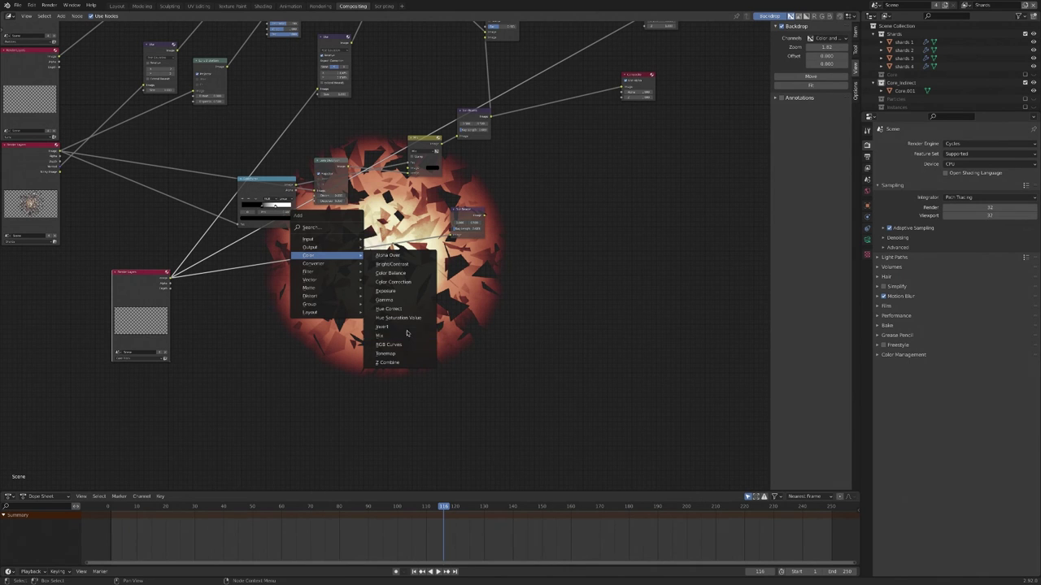
mouse_move(326, 264)
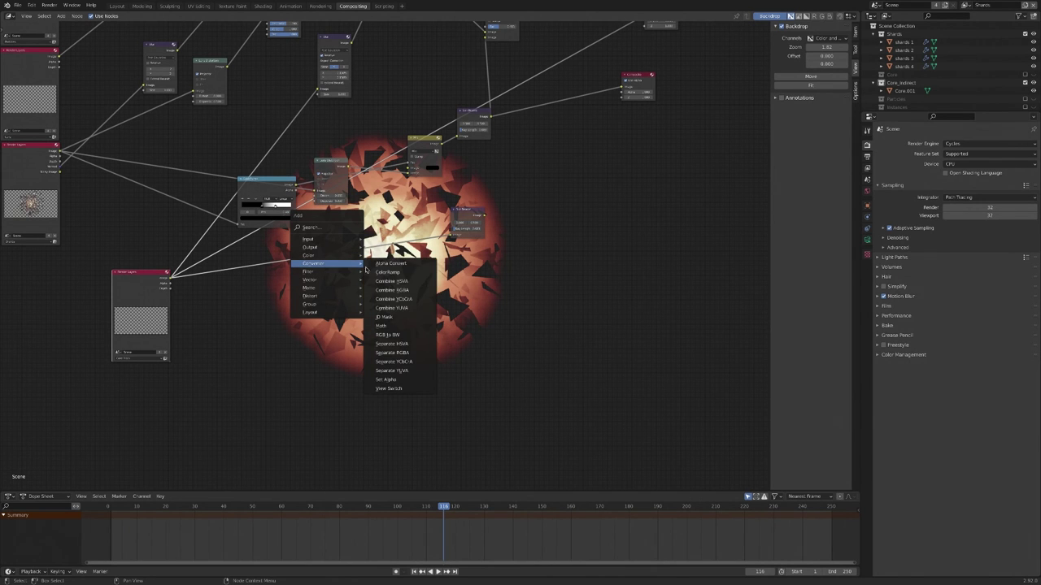
click(389, 388)
click(384, 248)
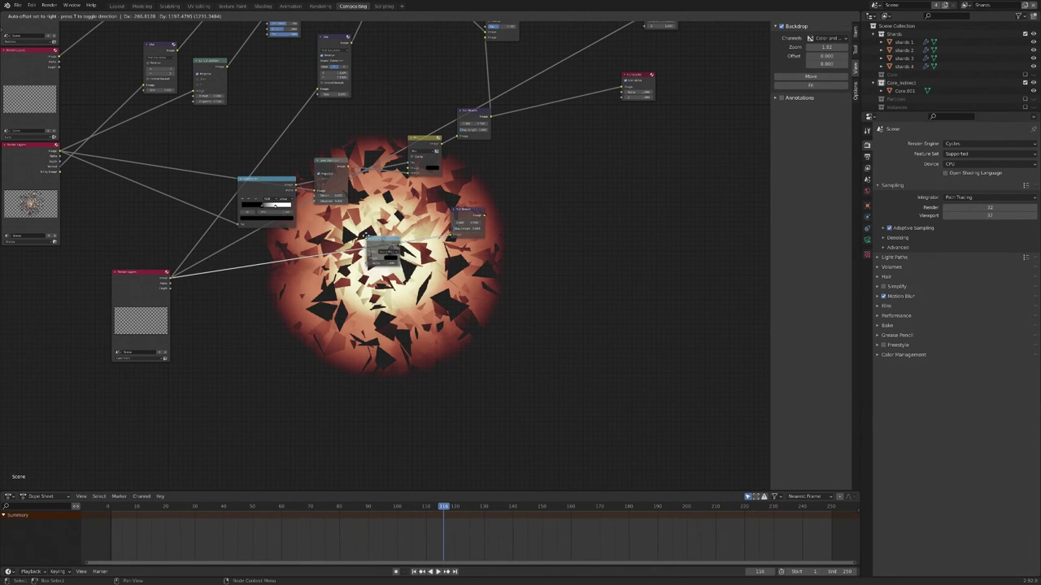
middle_drag(442, 323, 437, 352)
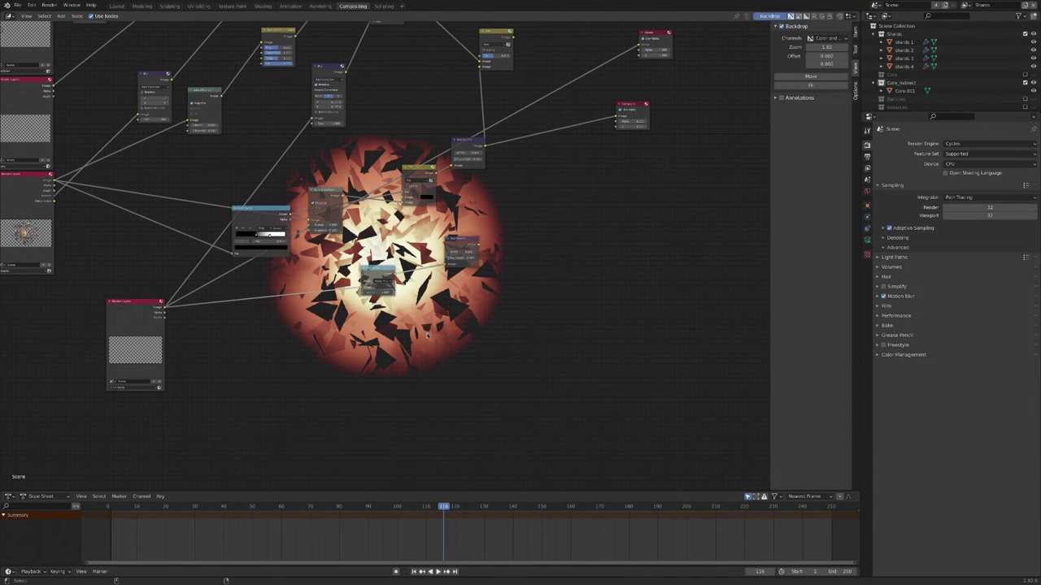
ctrl+shift+click(384, 272)
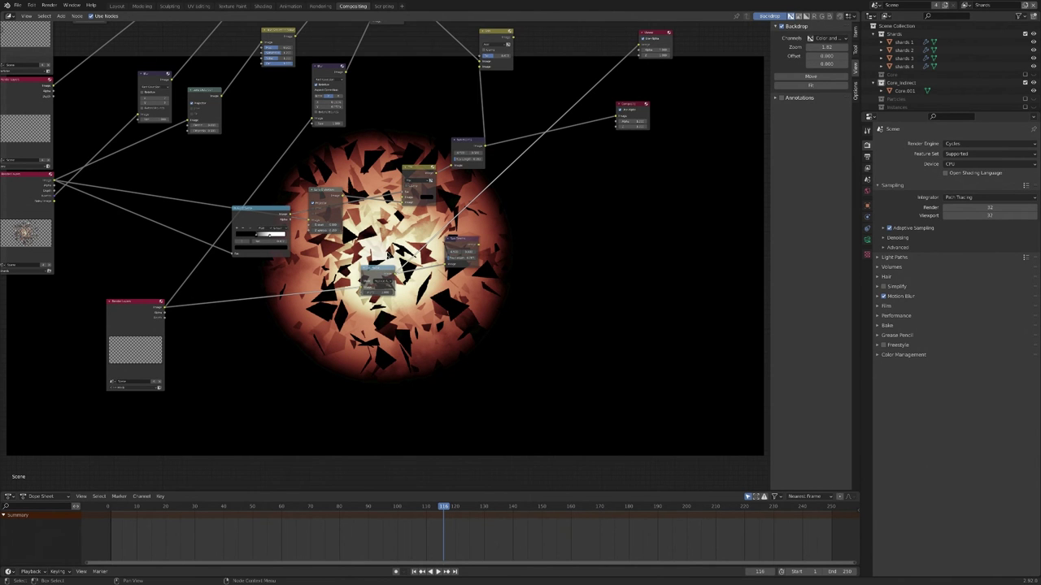
- Duplicate the last Add node, add the core mask's Sun Beams output to the composite with it, and preview the result
middle_drag(530, 245, 451, 305)
click(410, 98)
key(shift+d)
click(469, 110)
drag(434, 97, 400, 305)
ctrl+shift+click(472, 112)
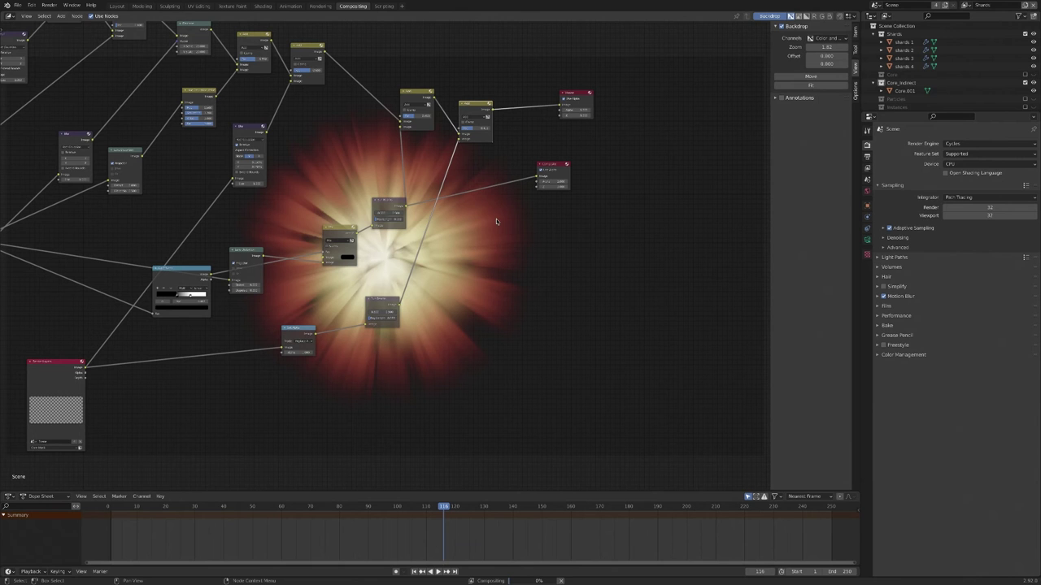
- Adjust the ray length of the core mask's Sun Beams node and raise the last Add node's factor to about 0.6
middle_drag(497, 227, 490, 259)
scroll(491, 259, up, 1)
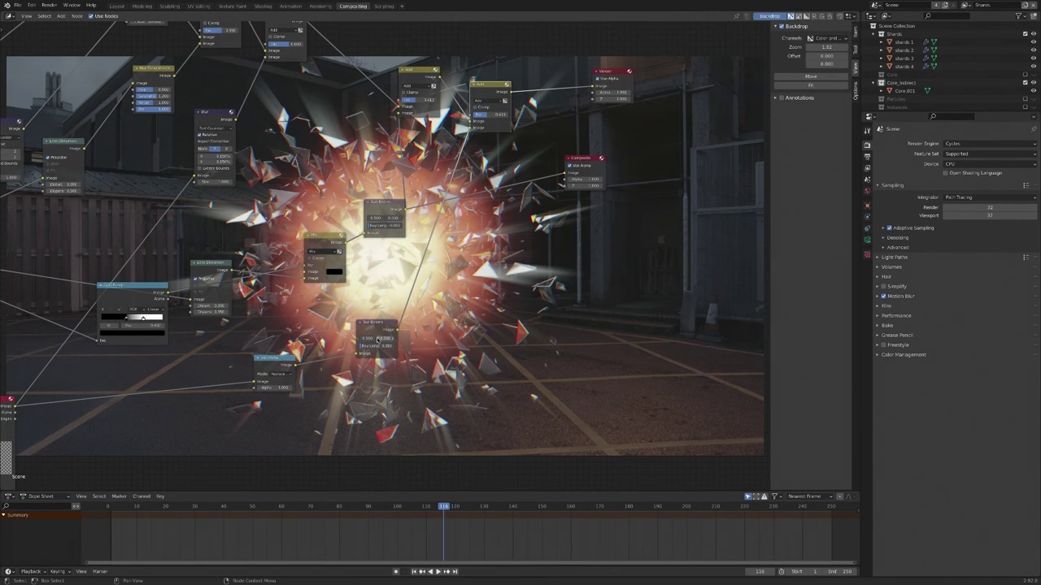
drag(365, 346, 361, 346)
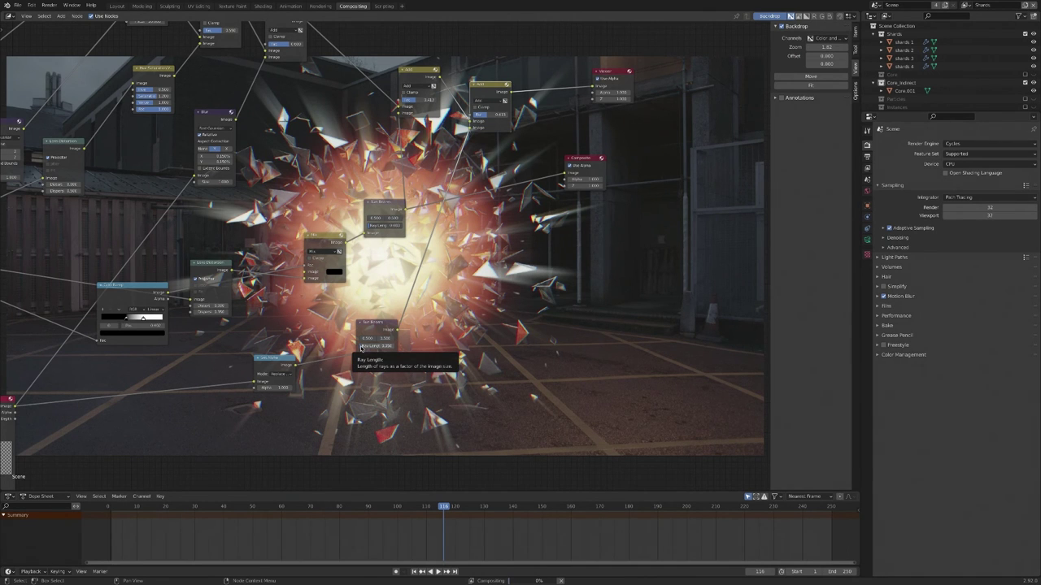
middle_drag(362, 348, 362, 378)
middle_drag(198, 87, 357, 118)
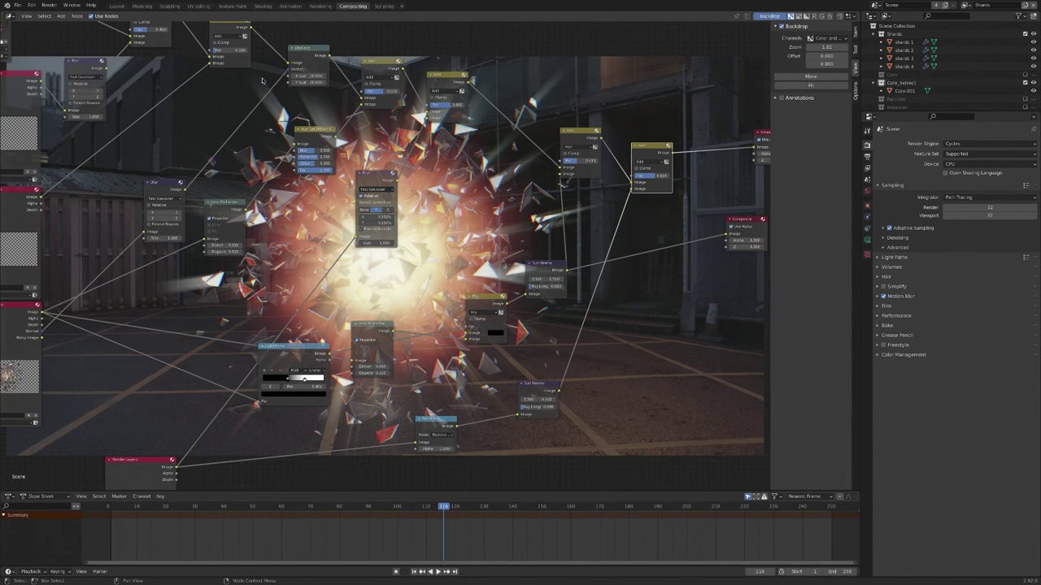
- Lower the factor of the Add node that brings in the blurred Core Mask
drag(450, 106, 442, 108)
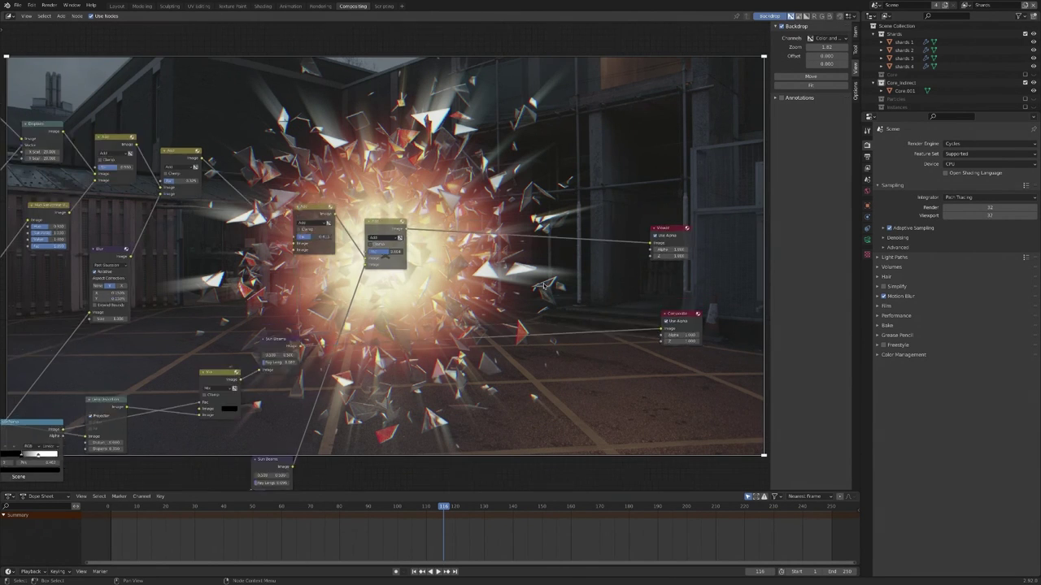
middle_drag(401, 197, 385, 256)
middle_drag(457, 182, 452, 274)
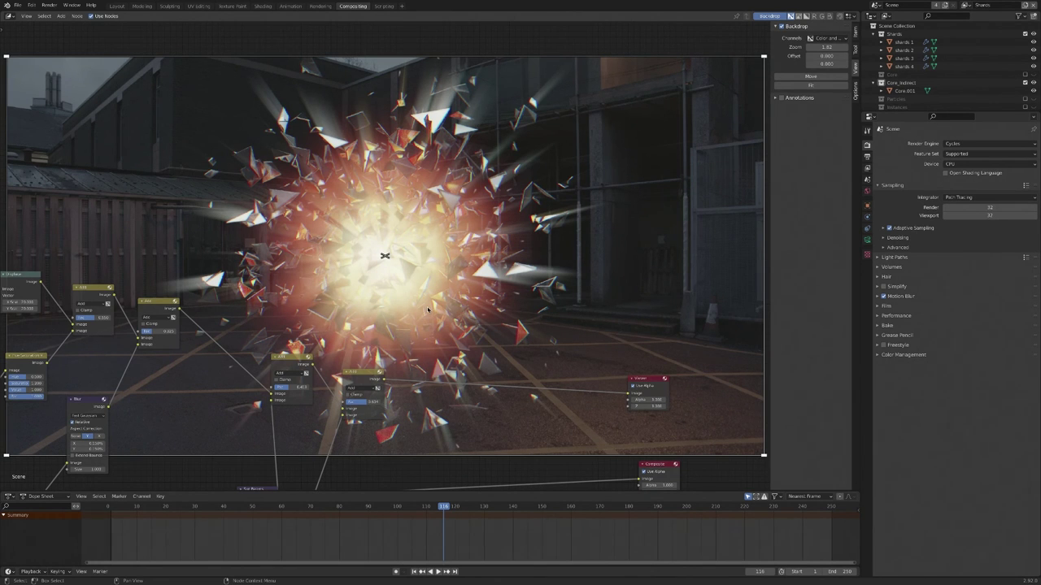
shift+scroll(427, 309, down, 2)
shift+scroll(427, 309, down, 5)
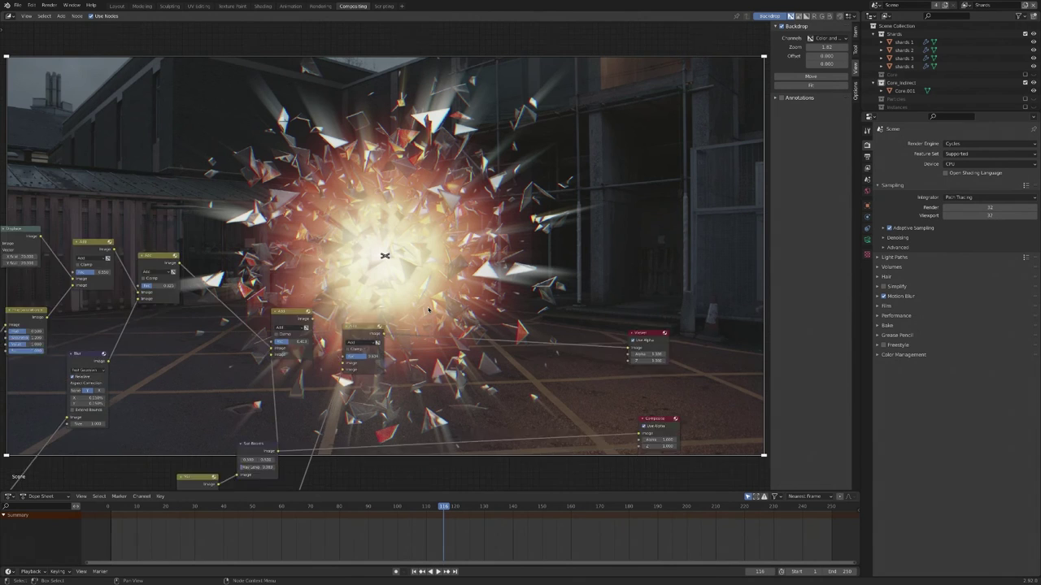
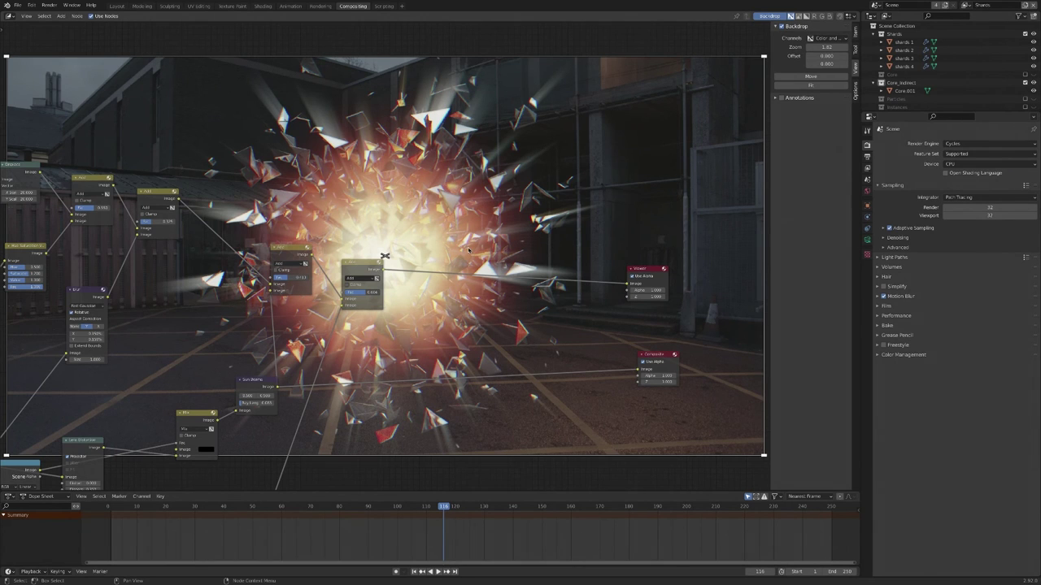
- Insert a Lens Distortion node between the last Add node and the Viewer, with a dispersion of 0.005
key(shift+a)
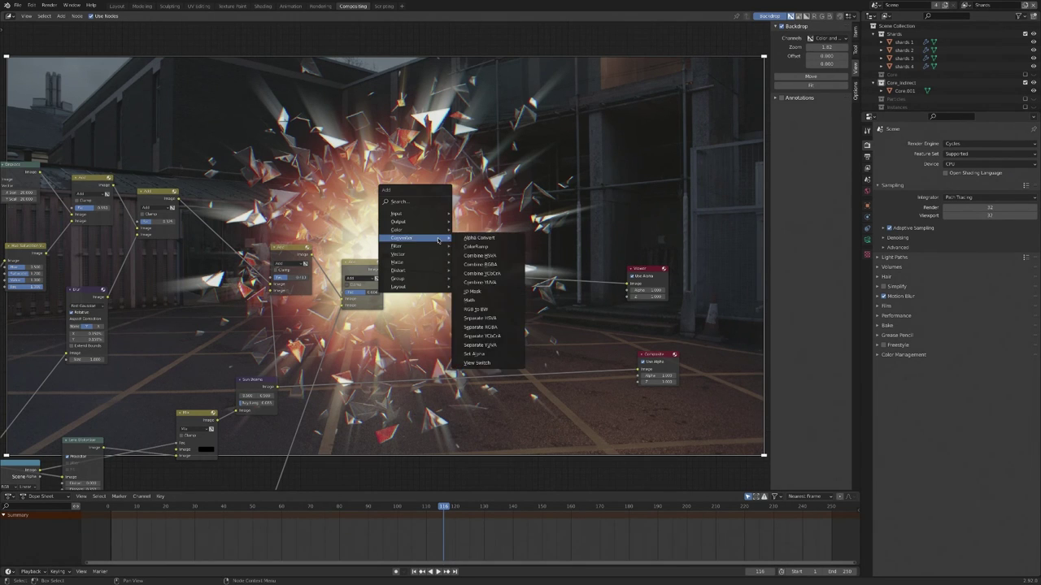
mouse_move(407, 270)
click(481, 305)
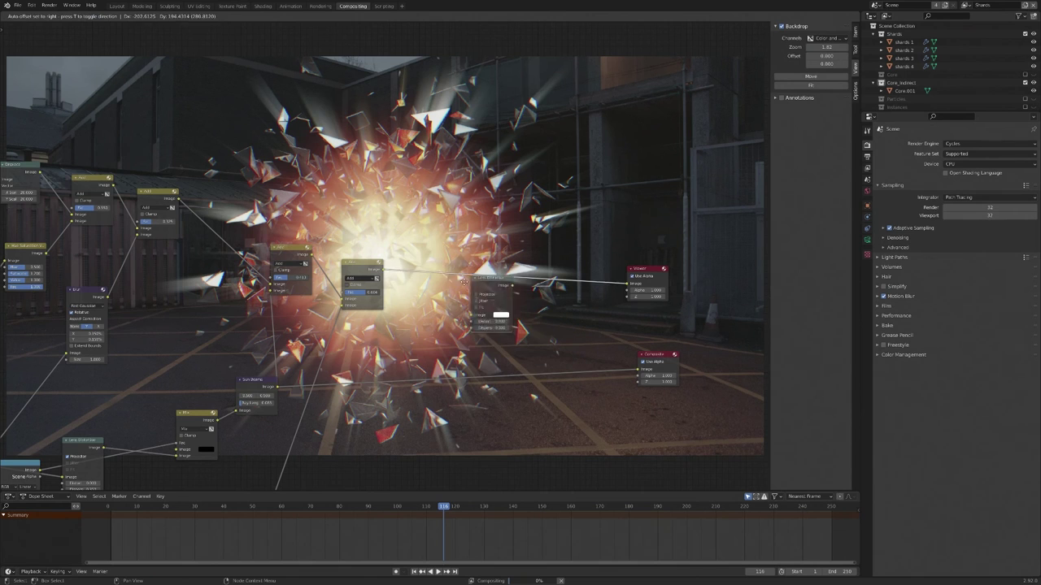
click(457, 290)
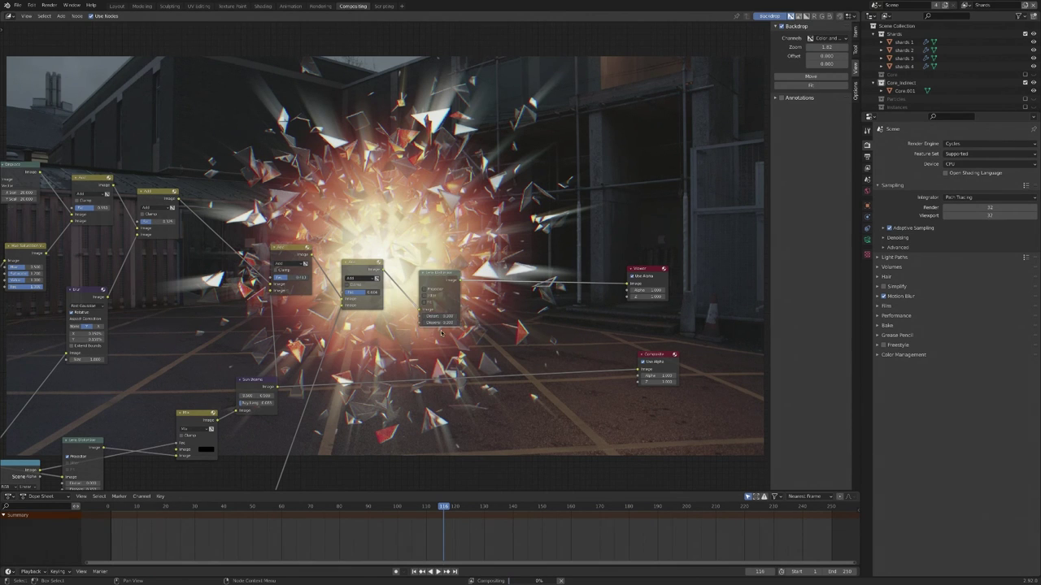
click(446, 323)
text(.005)
key(Return)
click(444, 316)
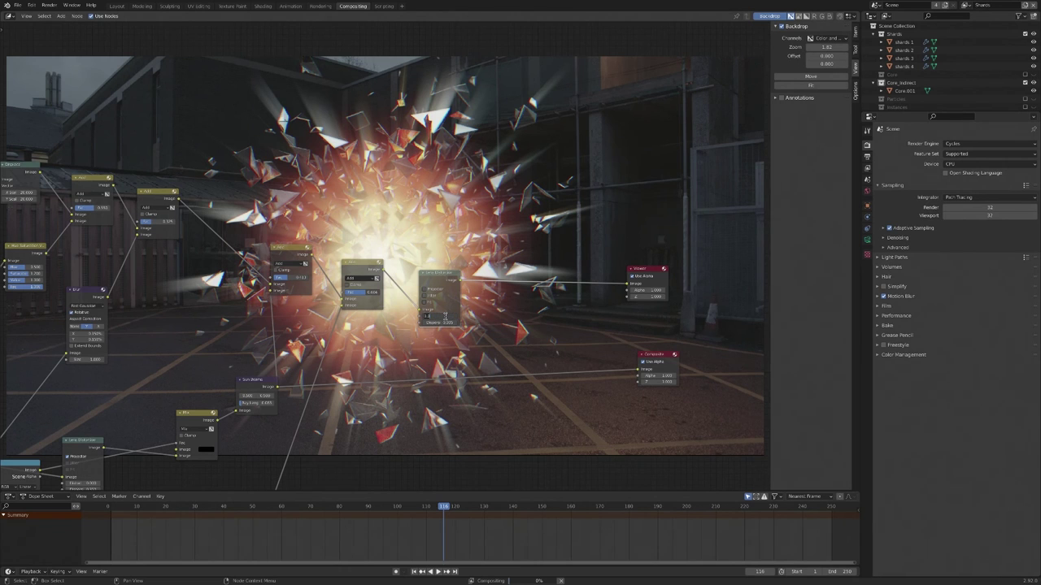
key(Return)
middle_drag(575, 377, 518, 415)
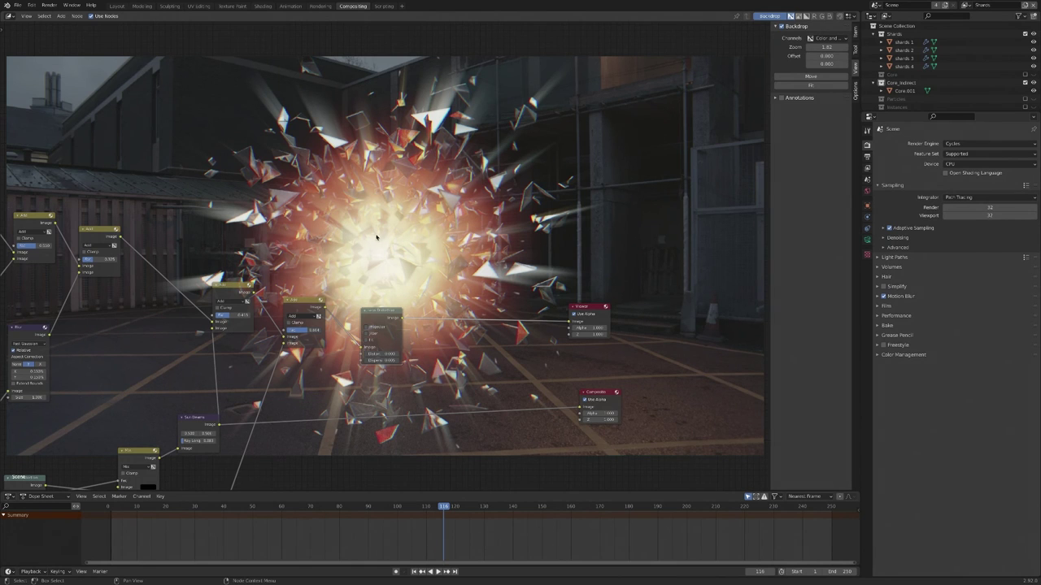
drag(382, 316, 365, 315)
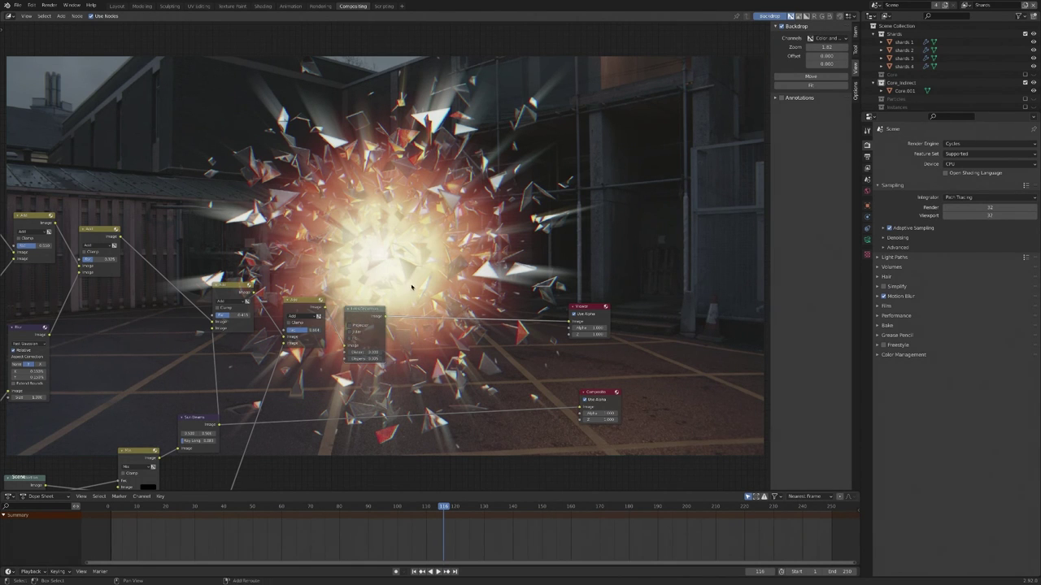
- Insert a Glare node after the final Lens Distortion node and set it to Fog Glow with size 6
key(shift+a)
mouse_move(389, 260)
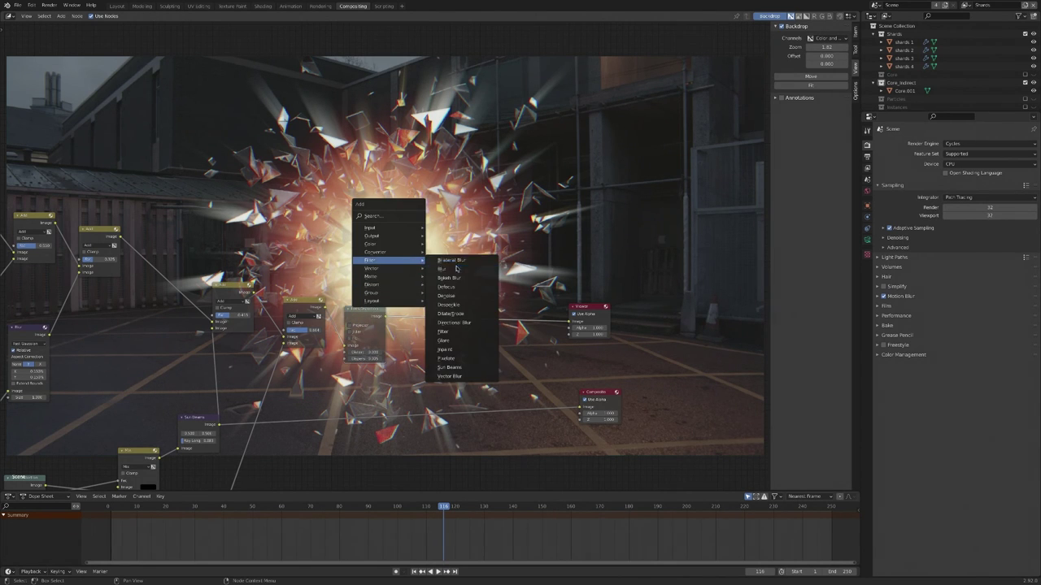
click(446, 340)
click(417, 310)
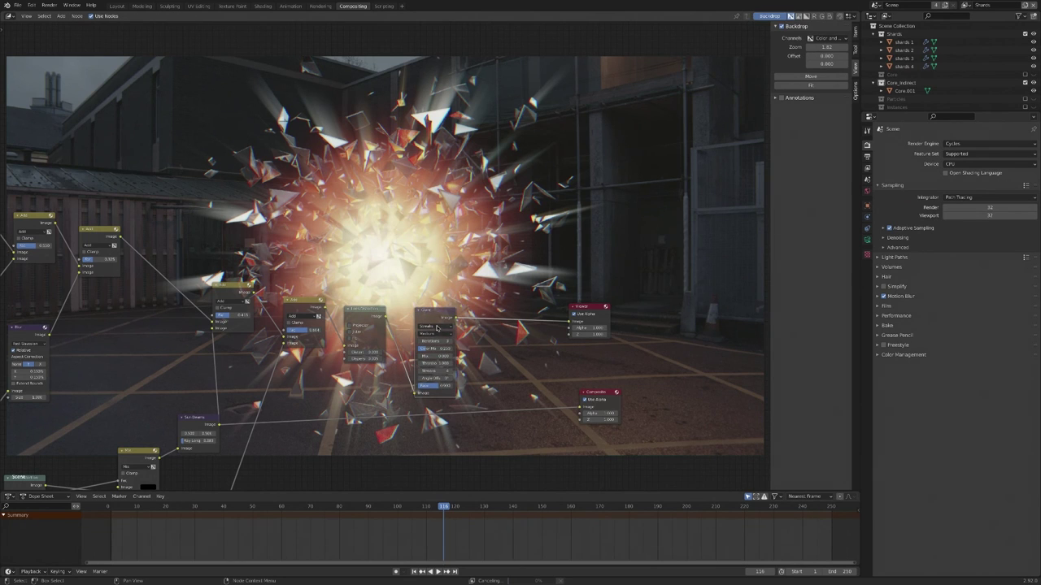
click(435, 326)
click(437, 348)
click(440, 357)
key(Return)
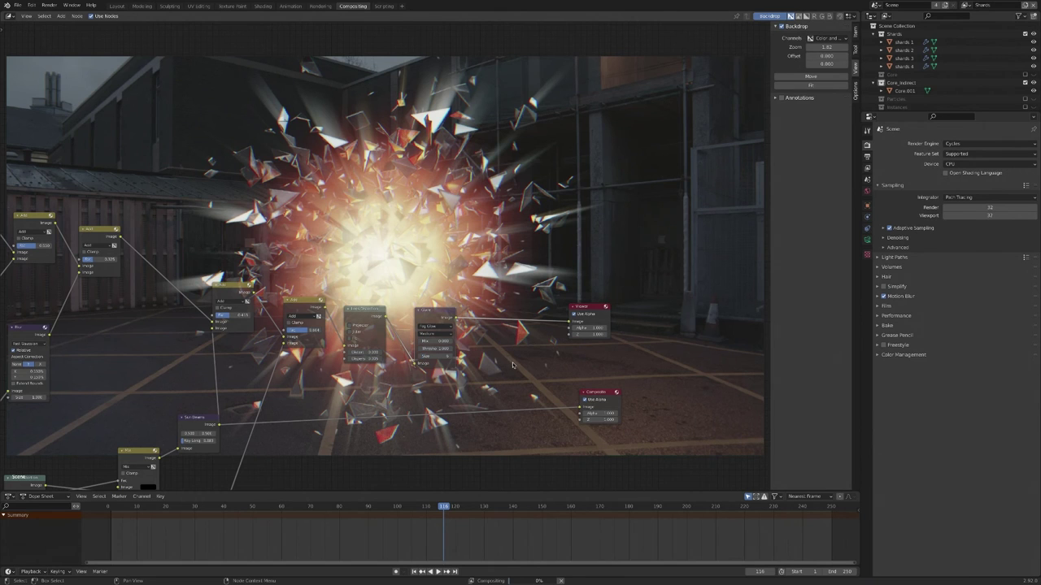
drag(431, 316, 415, 317)
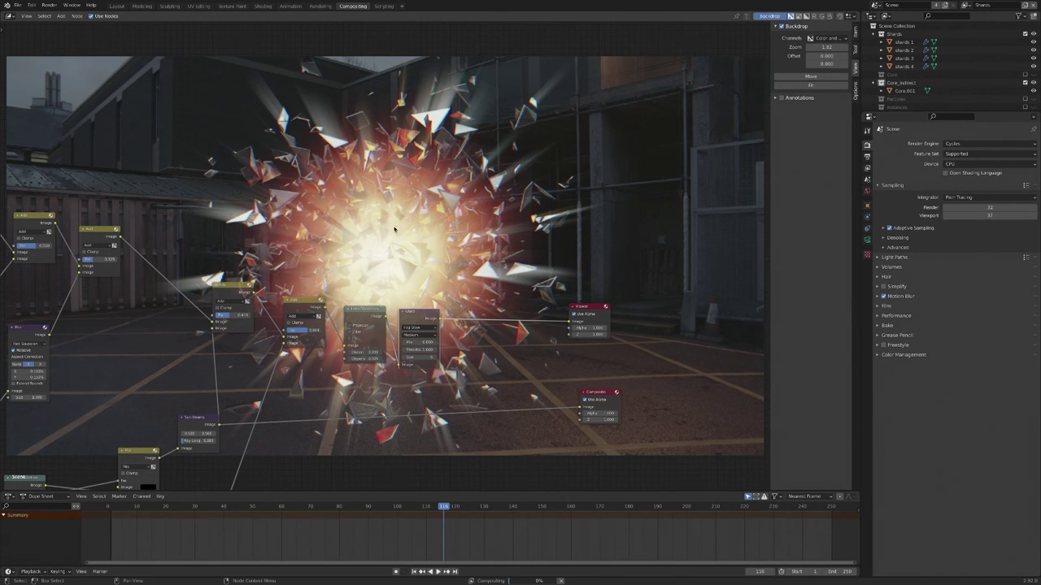
- Set the Fog Glow node's threshold to 2
scroll(427, 240, right, 2)
scroll(427, 240, up, 4)
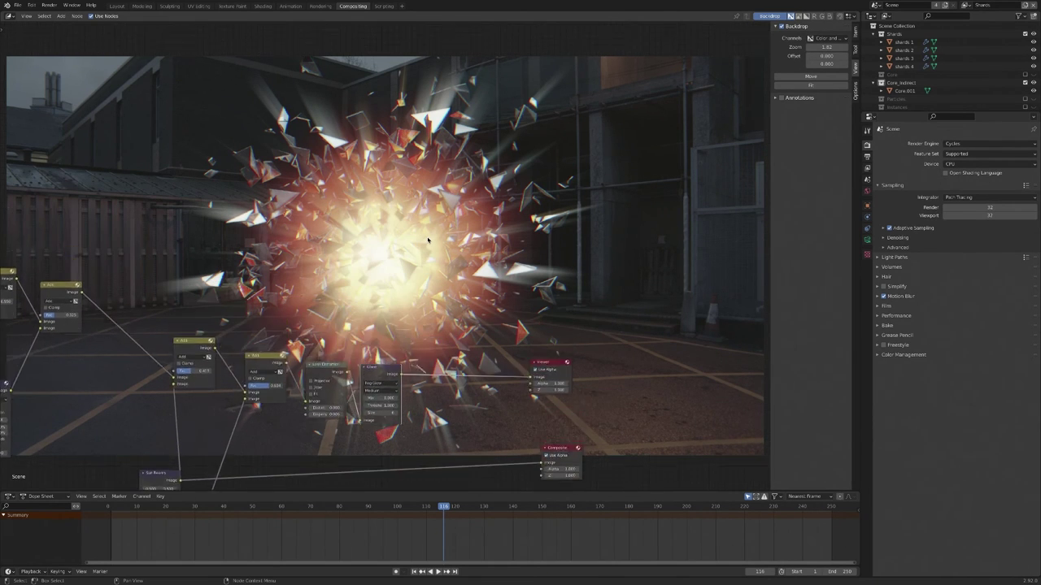
scroll(428, 239, down, 2)
click(336, 357)
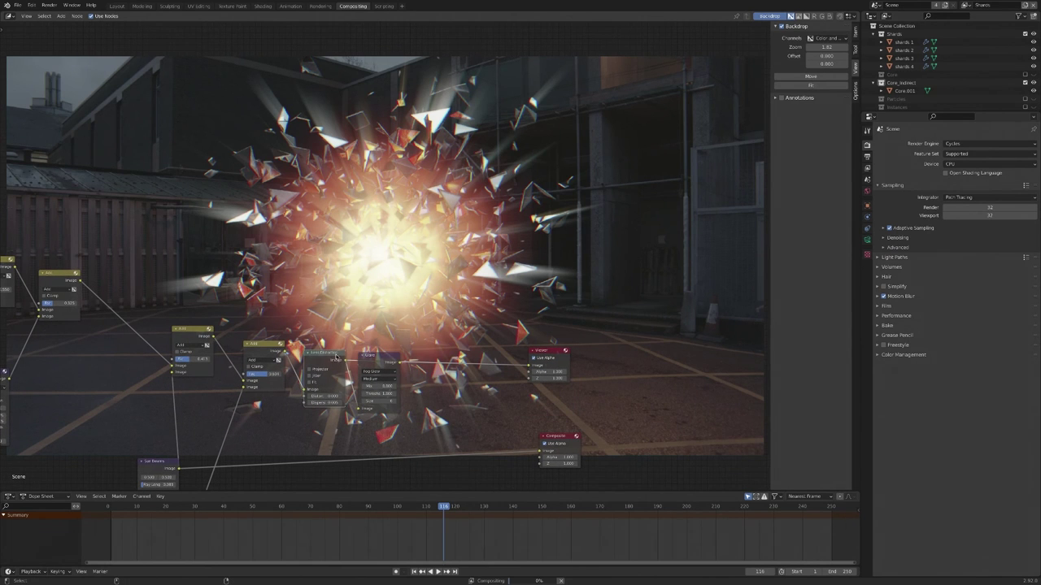
click(373, 361)
click(384, 393)
text(3)
key(Return)
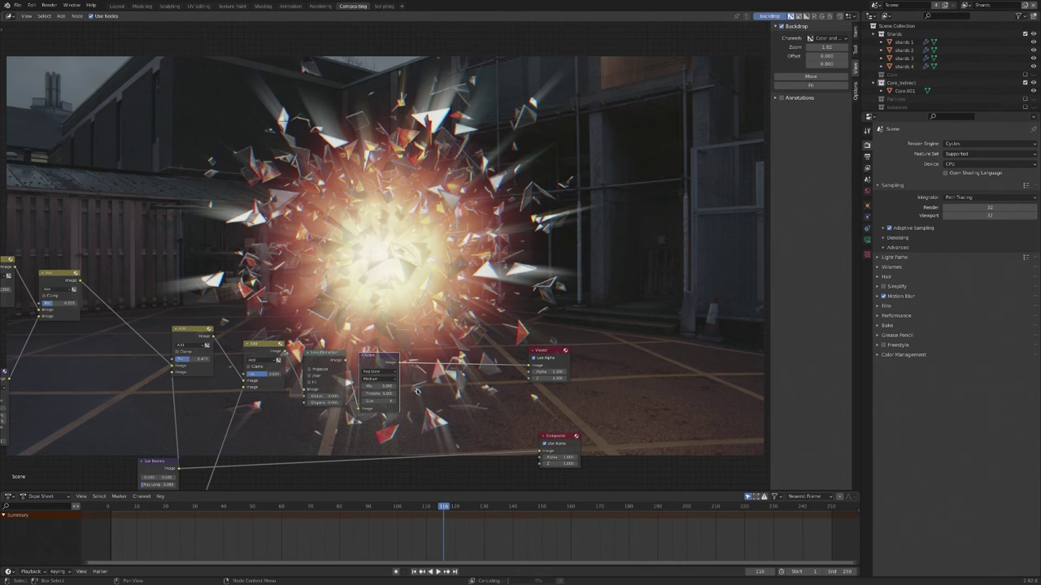
- Duplicate the Fog Glow node, place the copy between it and the Viewer, and switch the copy to Streaks
click(451, 409)
key(shift+d)
click(475, 404)
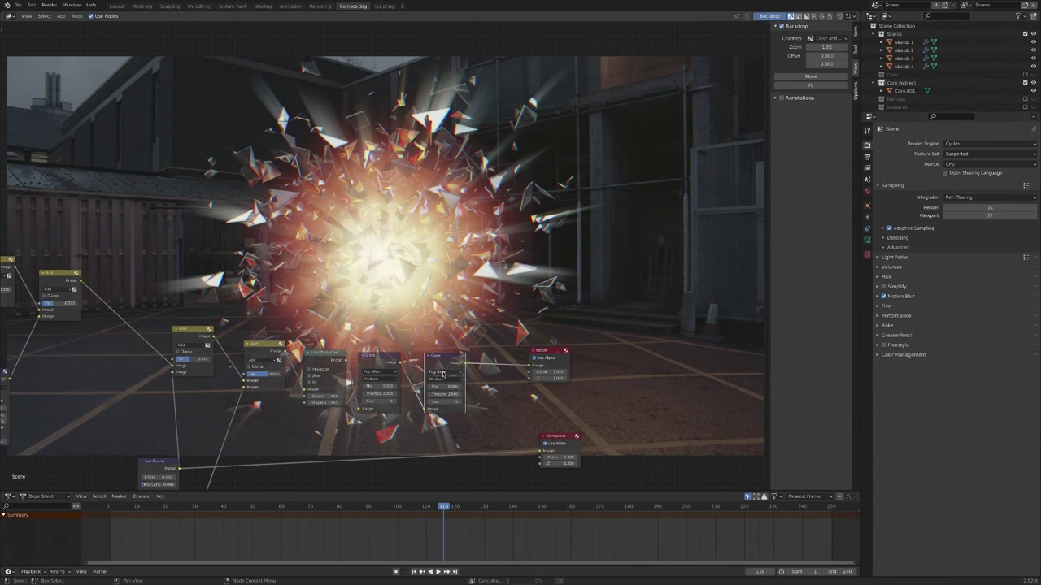
click(444, 372)
click(443, 385)
shift+scroll(492, 405, down, 2)
scroll(492, 405, up, 2)
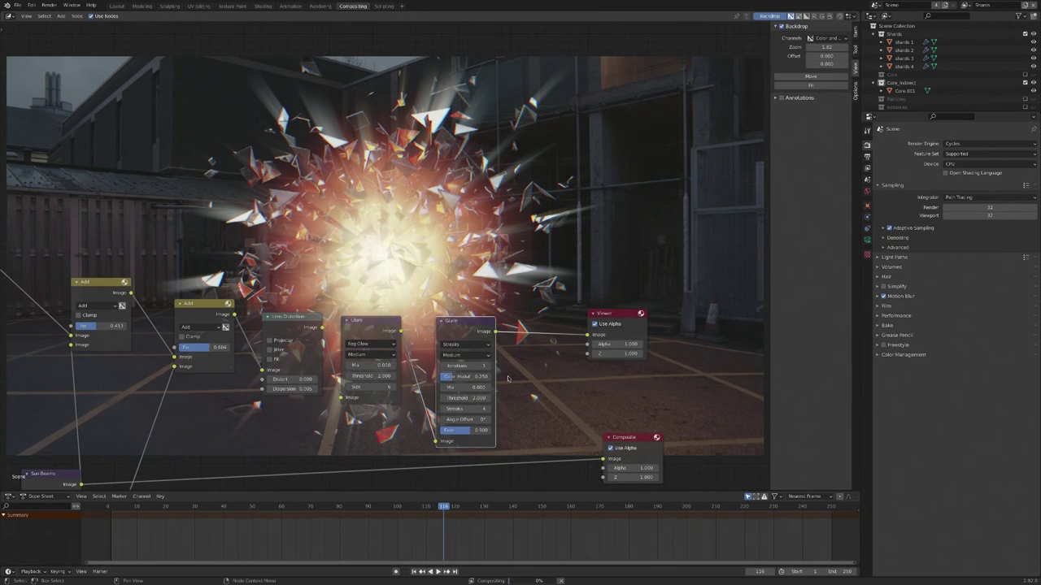
- Set the number of streaks in the Streaks glare node to 2
click(468, 398)
key(Return)
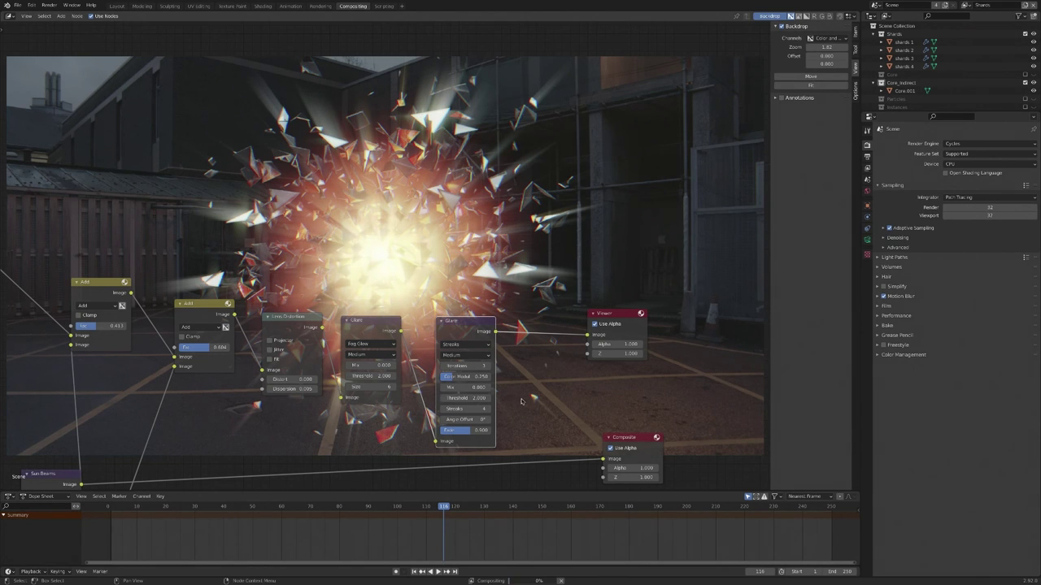
click(480, 410)
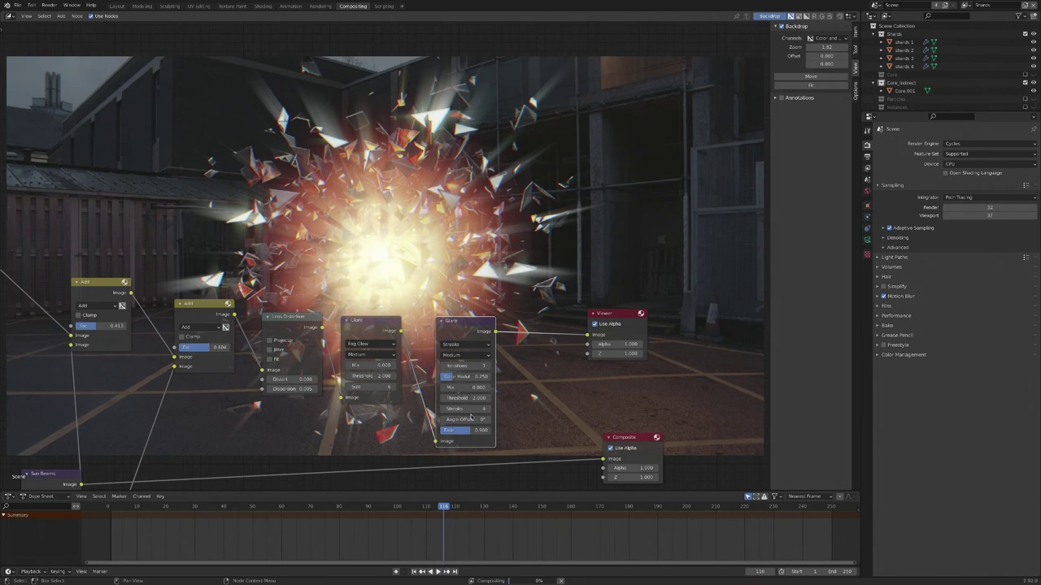
key(BackSpace)
text(2)
key(Return)
middle_drag(565, 448, 529, 410)
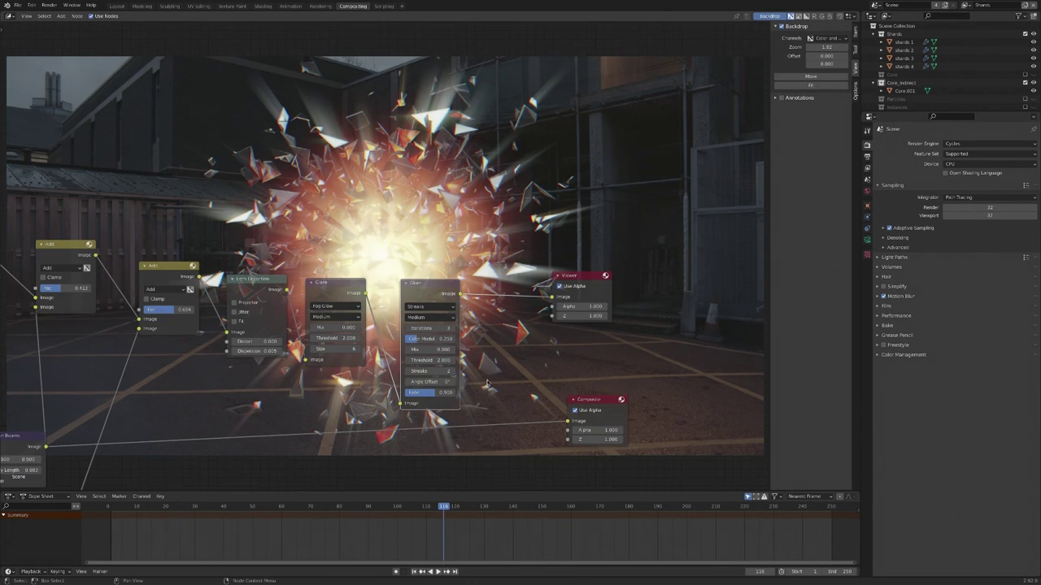
- Raise the Streaks glare node's color modulation to about 0.525 and its fade to about 0.93
drag(420, 340, 435, 343)
drag(437, 393, 441, 395)
middle_drag(551, 371, 505, 388)
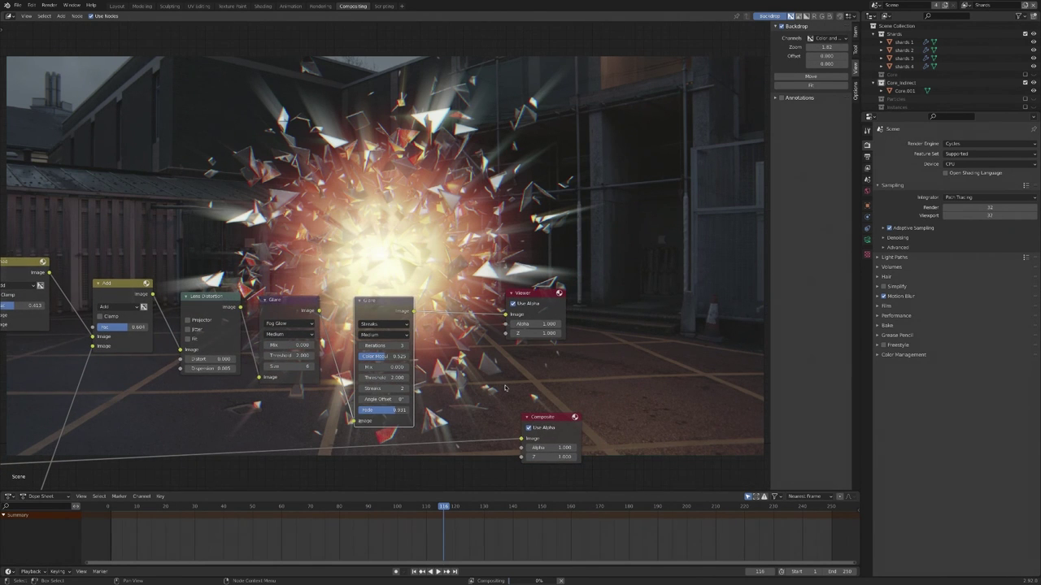
- Move the Viewer node farther from the Streaks glare node to make room in the chain
scroll(504, 387, up, 5)
scroll(504, 388, right, 2)
mouse_move(501, 381)
middle_down()
mouse_move(492, 437)
mouse_move(492, 389)
middle_up()
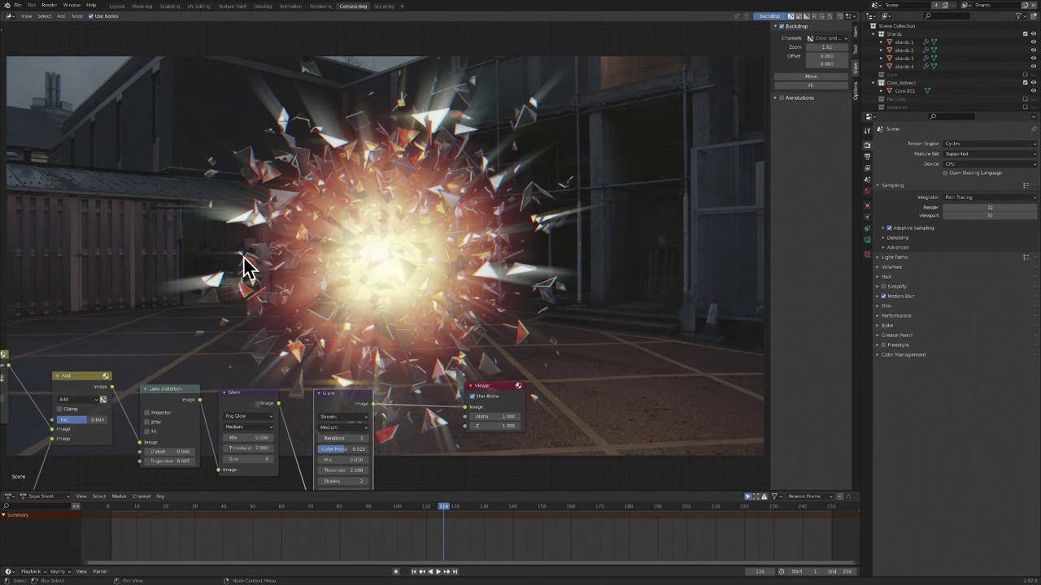
scroll(494, 332, down, 3)
drag(493, 332, 674, 336)
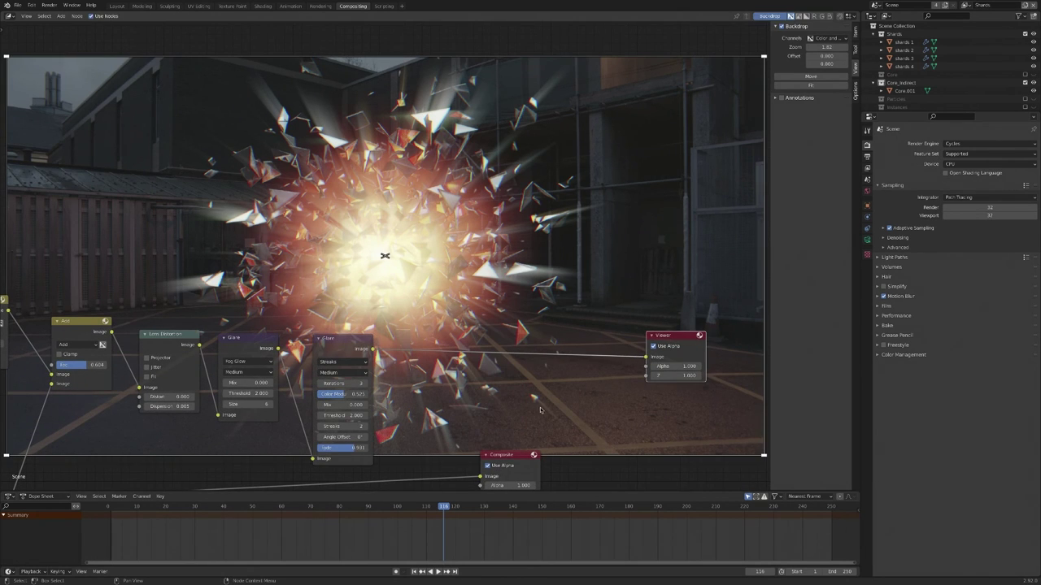
- Move the Composite node aside, then duplicate the Streaks glare node and insert the copy between it and the Viewer
drag(507, 455, 637, 445)
click(337, 349)
key(shift+d)
click(437, 341)
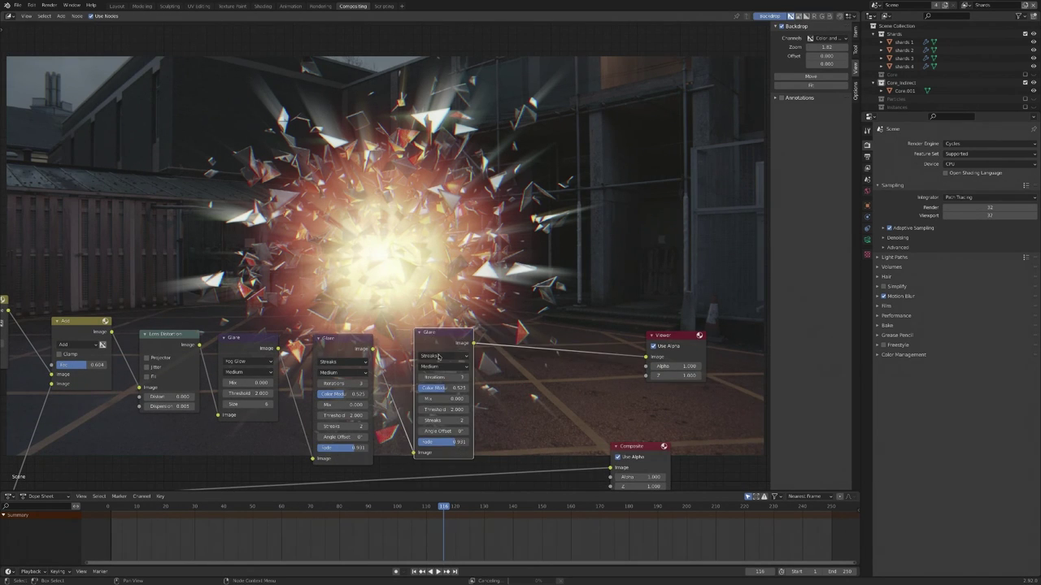
- Set the new Streaks glare node to 6 streaks with an angle offset of about 18.4°
double_click(470, 421)
key(Return)
click(455, 431)
text(15)
key(Return)
drag(441, 431, 480, 431)
- Raise the new Streaks glare node's color modulation to about 0.775 and reduce its fade to about 0.871
drag(443, 389, 467, 389)
drag(457, 441, 439, 442)
middle_drag(348, 164, 486, 224)
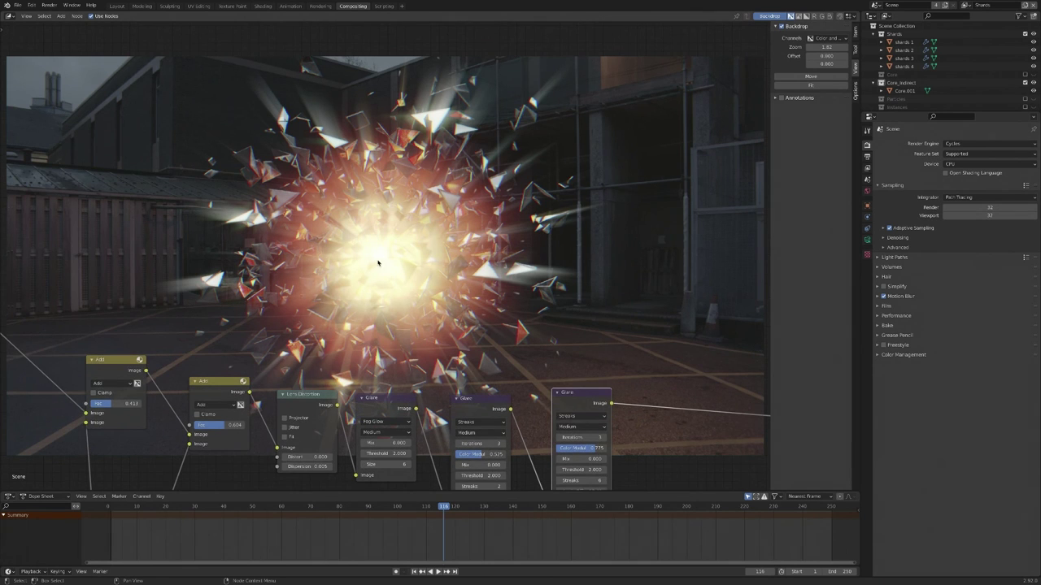
- Set the threshold of the Fog Glow glare node after the lens distortion to 1.5
shift+scroll(378, 263, down, 4)
click(396, 388)
text(2.0)
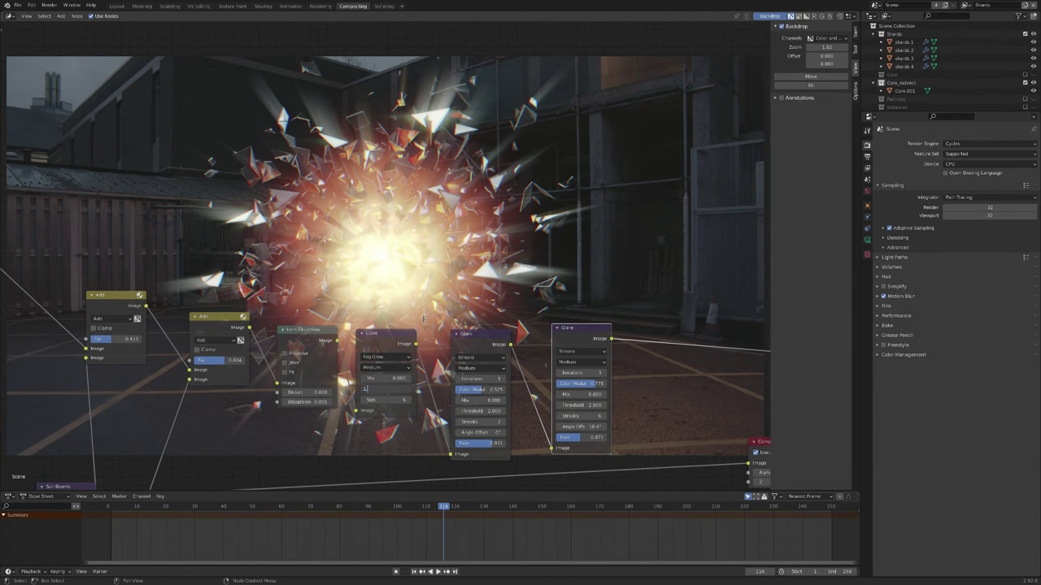
key(Return)
middle_drag(624, 309, 549, 372)
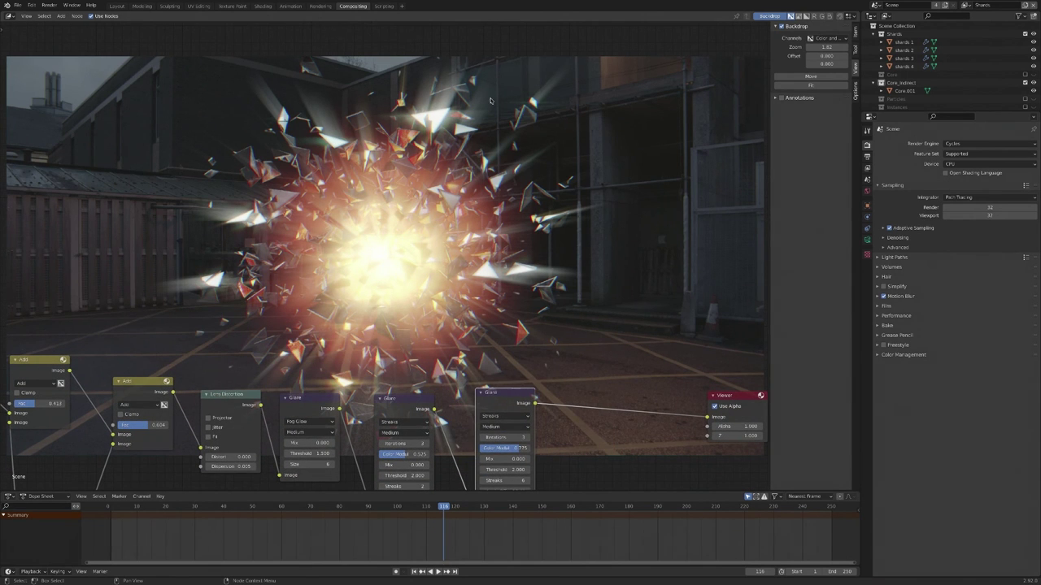
- Duplicate the last Streaks glare node, insert the copy before the Viewer, and switch the copy to Fog Glow
shift+scroll(342, 405, up, 2)
middle_drag(495, 438, 332, 347)
drag(332, 347, 315, 355)
key(shift+d)
click(410, 348)
click(412, 373)
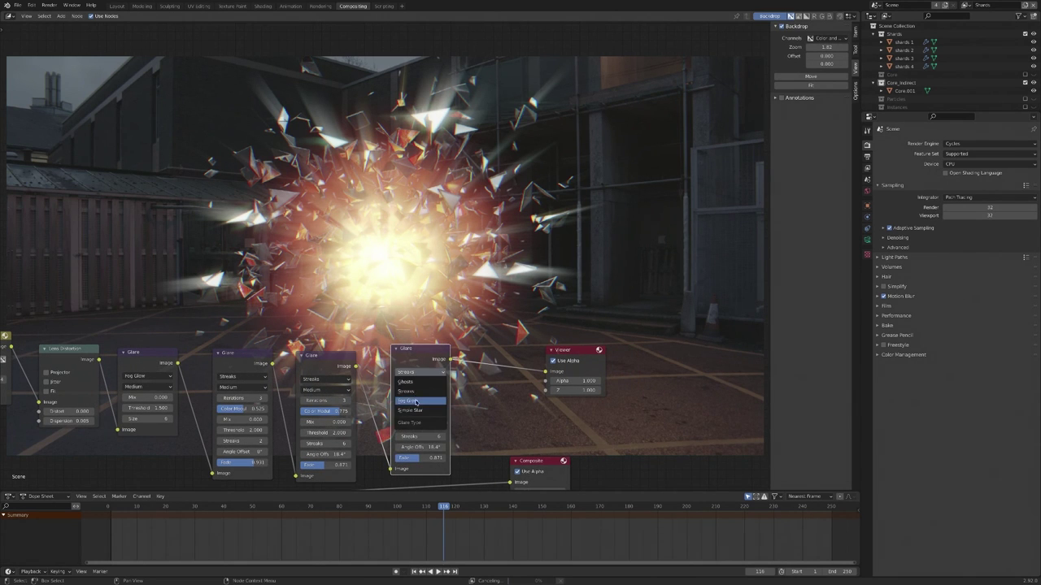
click(414, 401)
- Set the new Fog Glow node's threshold to 0.5
click(439, 404)
text(0.5)
key(Return)
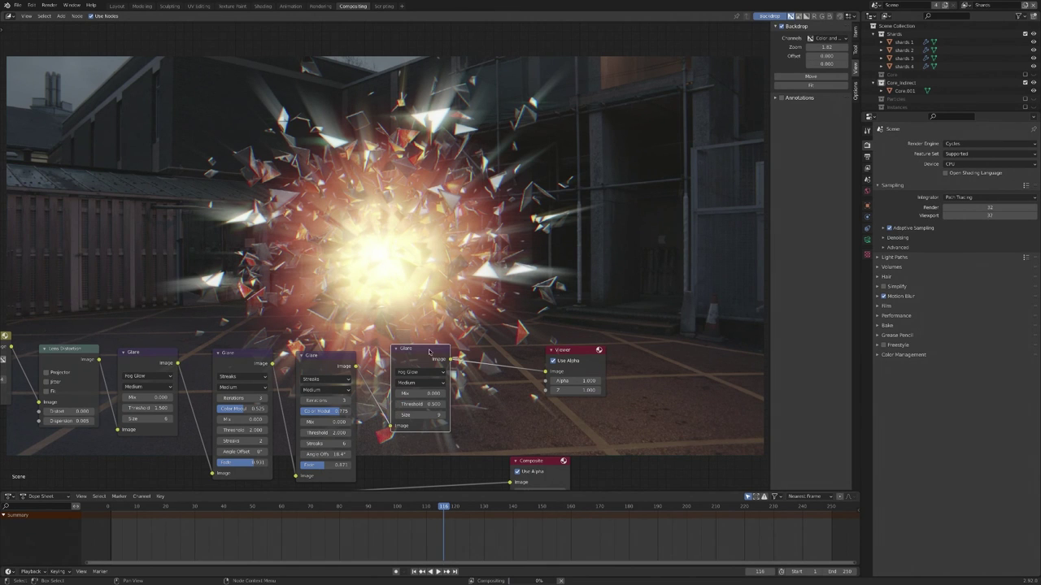
- Move the Viewer and Composite nodes farther along the chain and place the new Fog Glow node lower to make room
drag(428, 349, 421, 371)
middle_drag(285, 269, 201, 270)
drag(451, 463, 592, 444)
drag(482, 353, 632, 368)
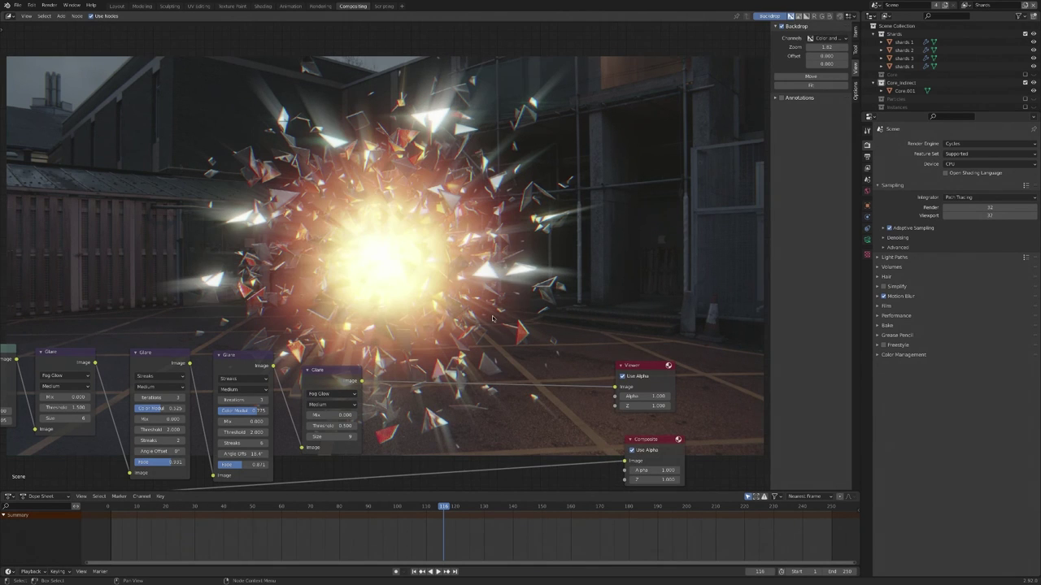
drag(349, 371, 350, 423)
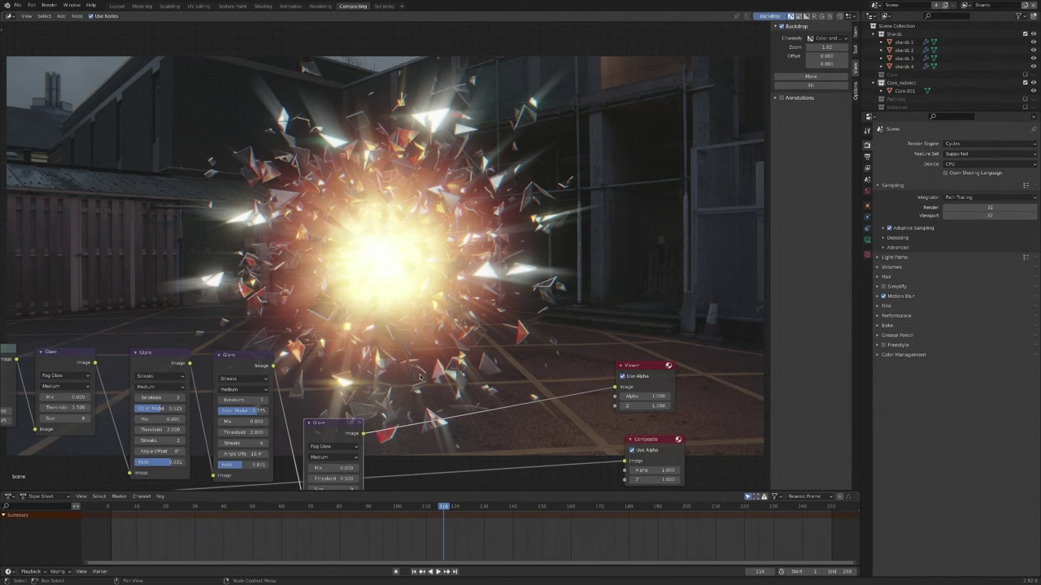
middle_drag(409, 358, 409, 285)
- Insert a Mix node after the last Fog Glow node and feed the preceding Streaks glare output into its first image input
key(shift+a)
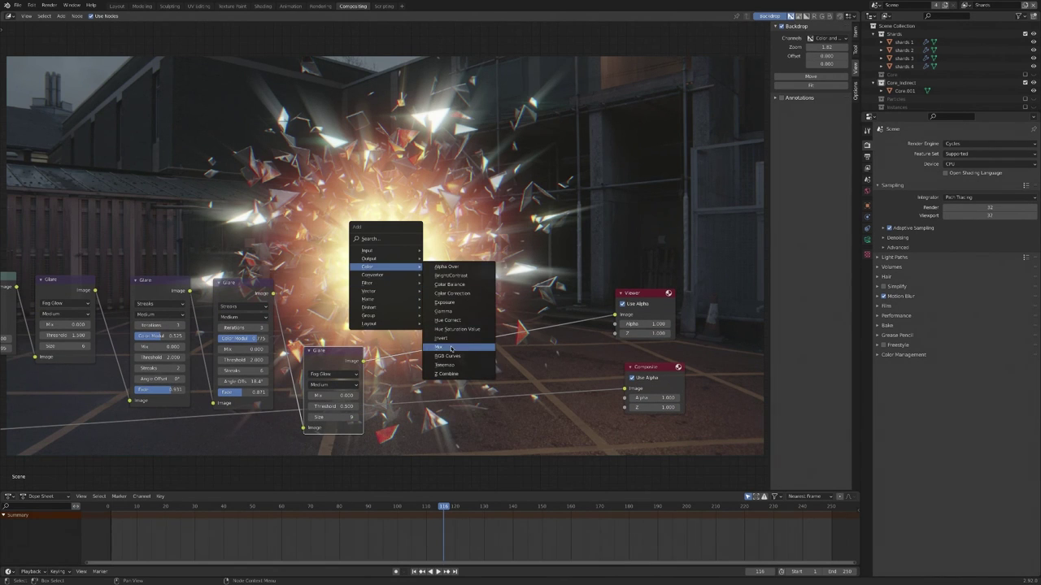
click(460, 348)
click(460, 348)
drag(273, 293, 439, 368)
- Set the Mix node's factor to 0.2 and connect its output to the Composite node
click(480, 348)
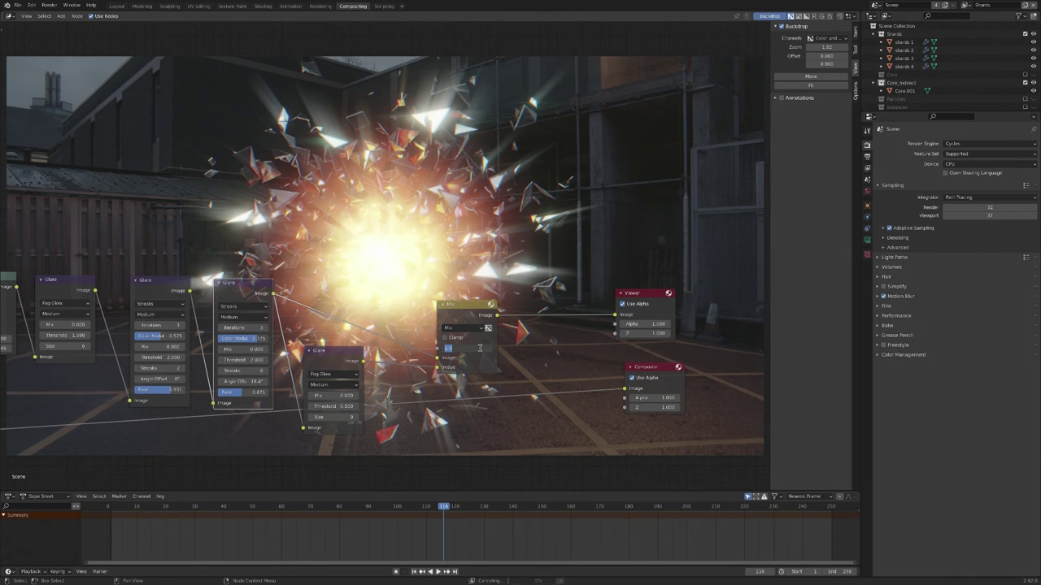
text(.2)
key(Return)
click(396, 286)
middle_drag(491, 276, 381, 309)
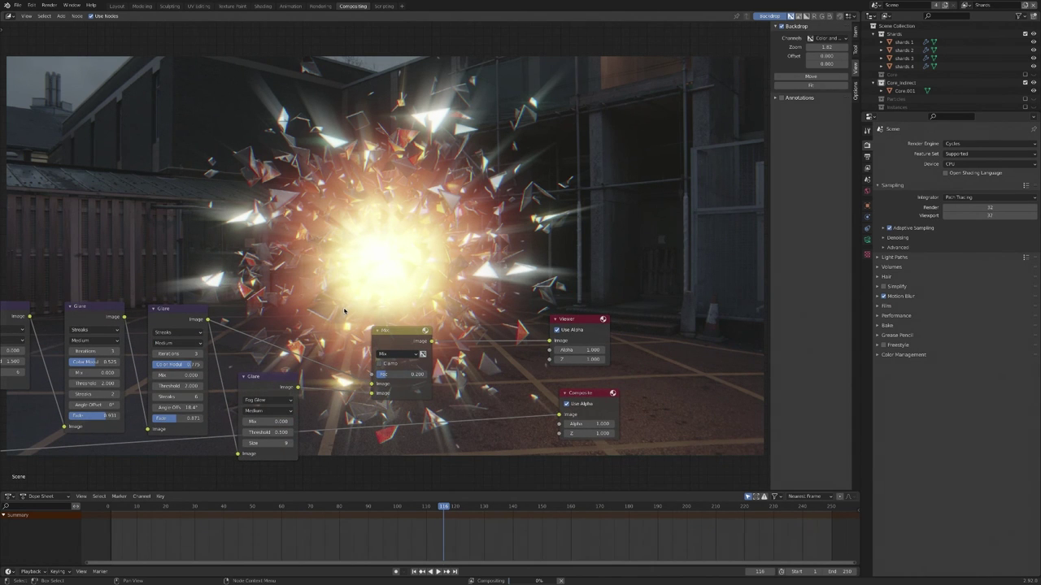
drag(431, 341, 559, 415)
- Duplicate the Lens Distortion node, place the copy between the Mix node and both output nodes, and enable Fit on it
ctrl+middle_drag(470, 299, 468, 328)
scroll(468, 327, down, 1)
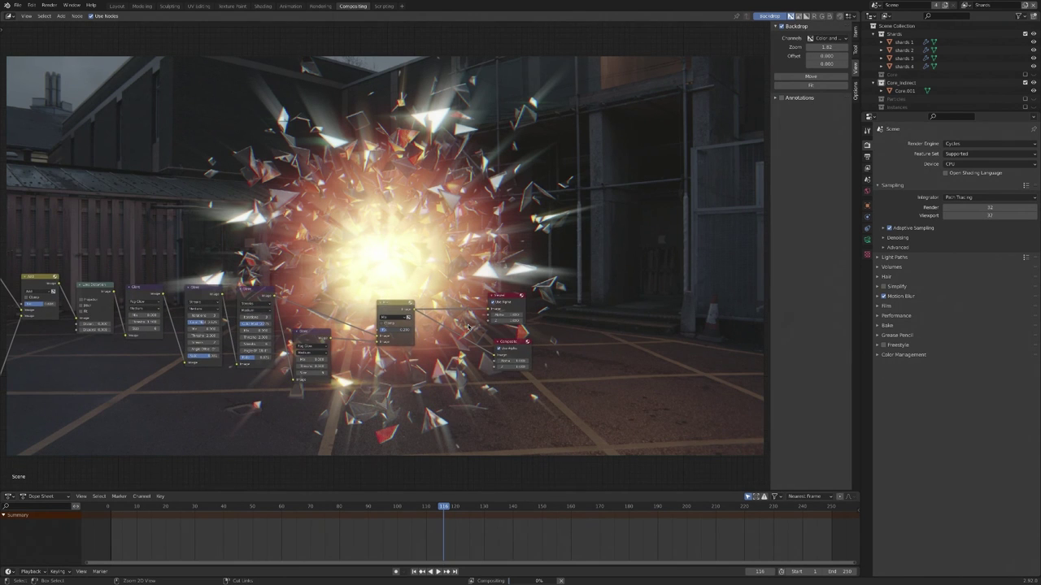
key(shift+d)
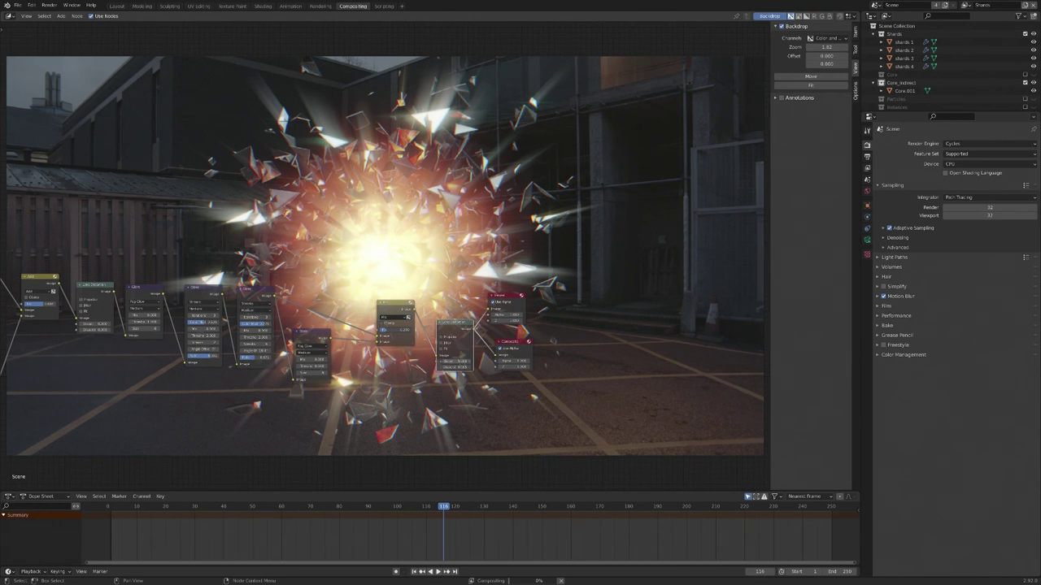
ctrl+middle_drag(467, 363, 444, 377)
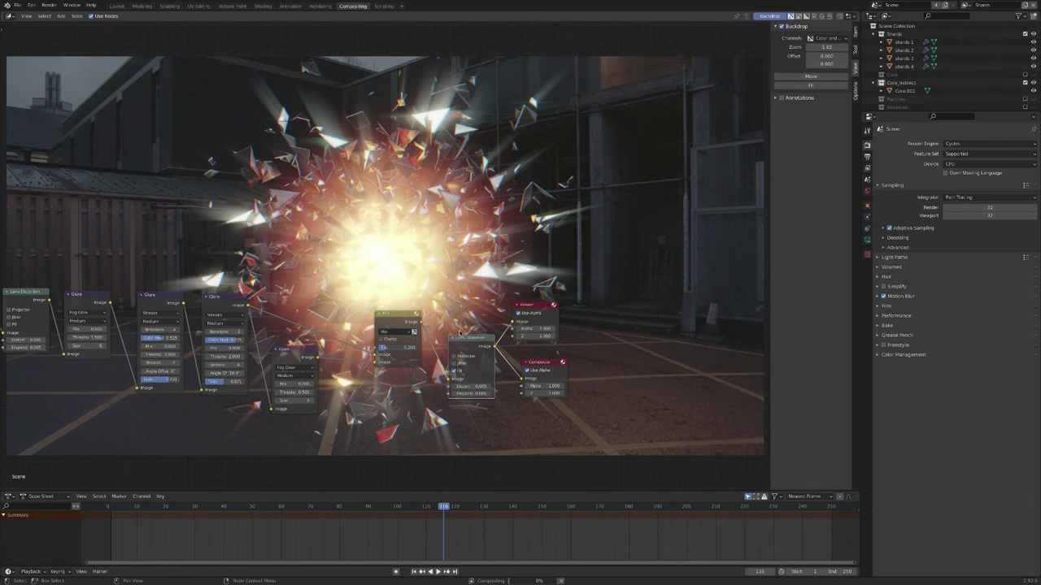
ctrl+scroll(460, 333, down, 2)
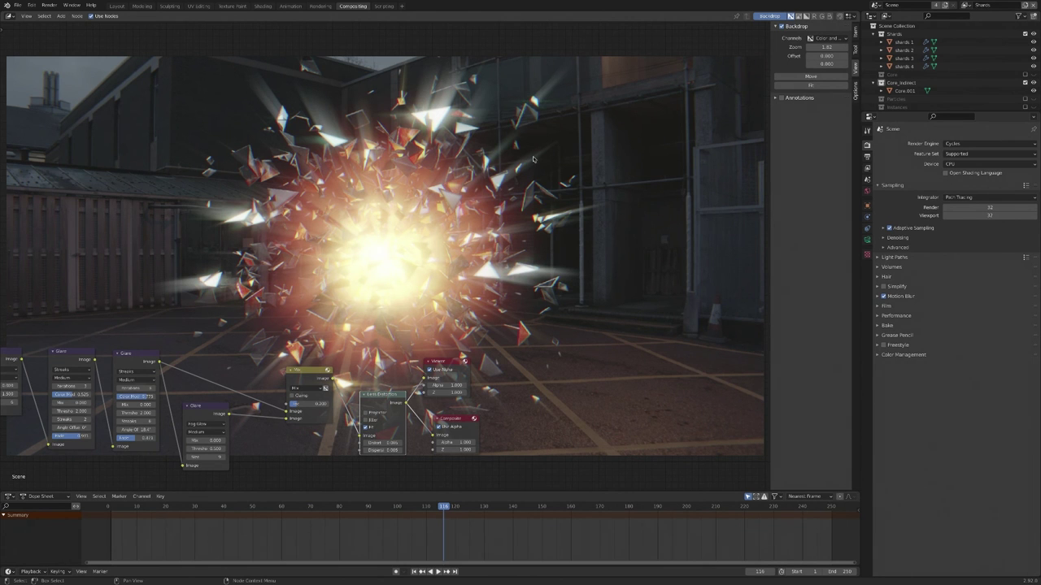
shift+scroll(298, 149, down, 2)
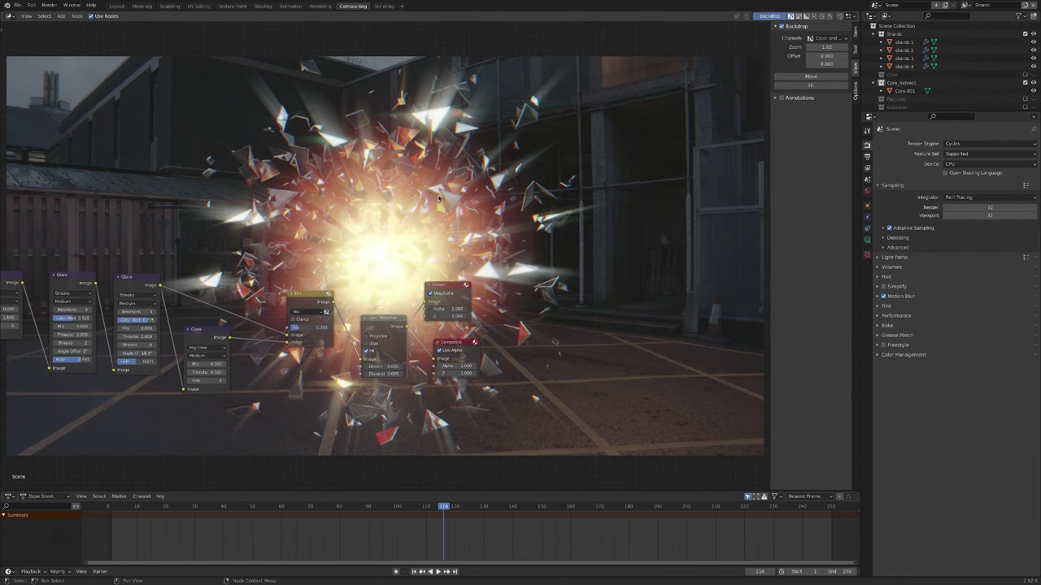
- Move the Viewer and Composite nodes farther away from the final Lens Distortion node
drag(436, 285, 475, 285)
drag(452, 342, 495, 336)
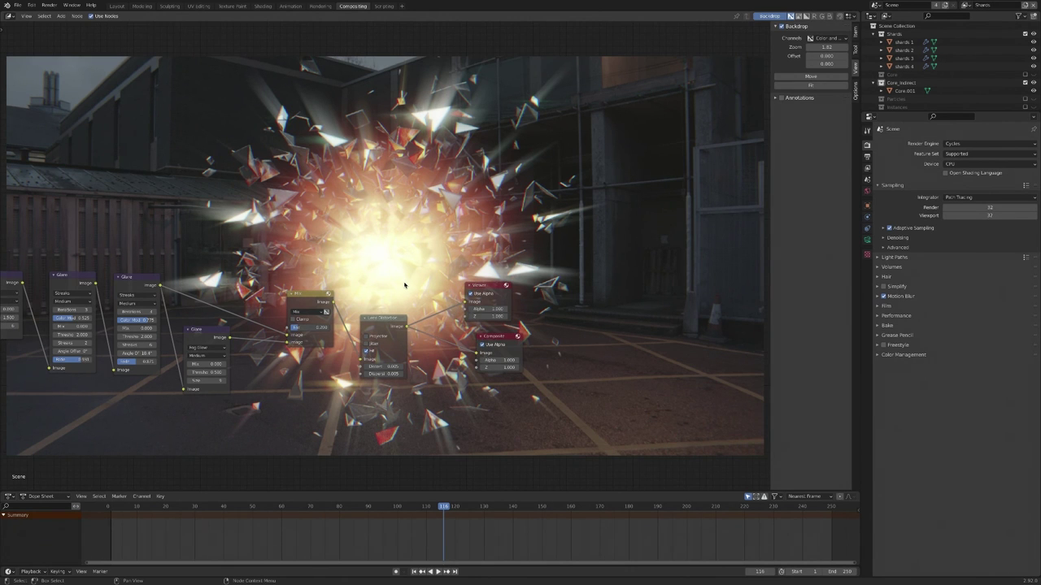
shift+scroll(408, 284, up, 6)
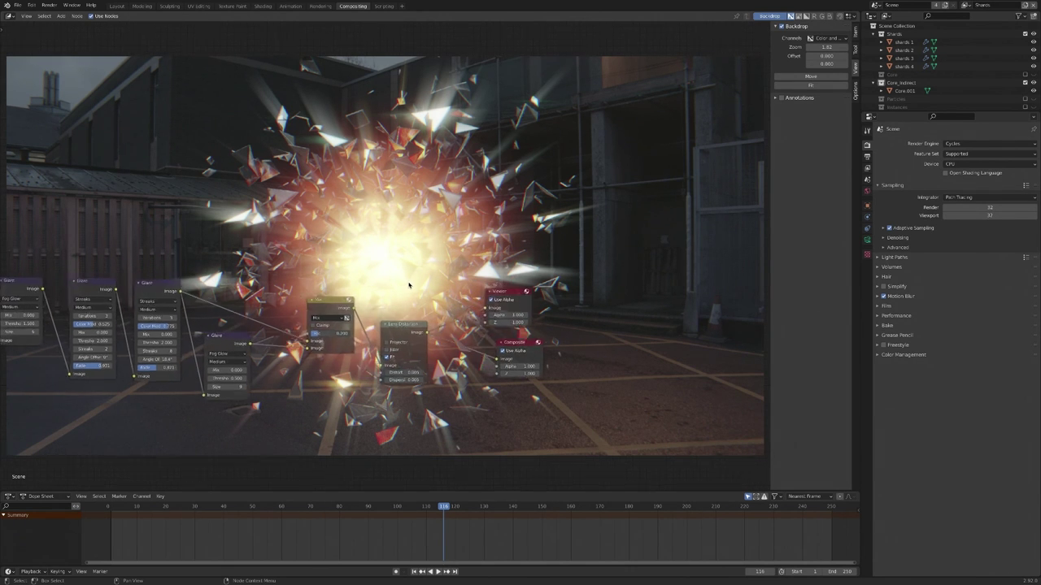
- Set the color management look to High Contrast, lower the gamma to 0.85, and adjust the exposure
click(898, 356)
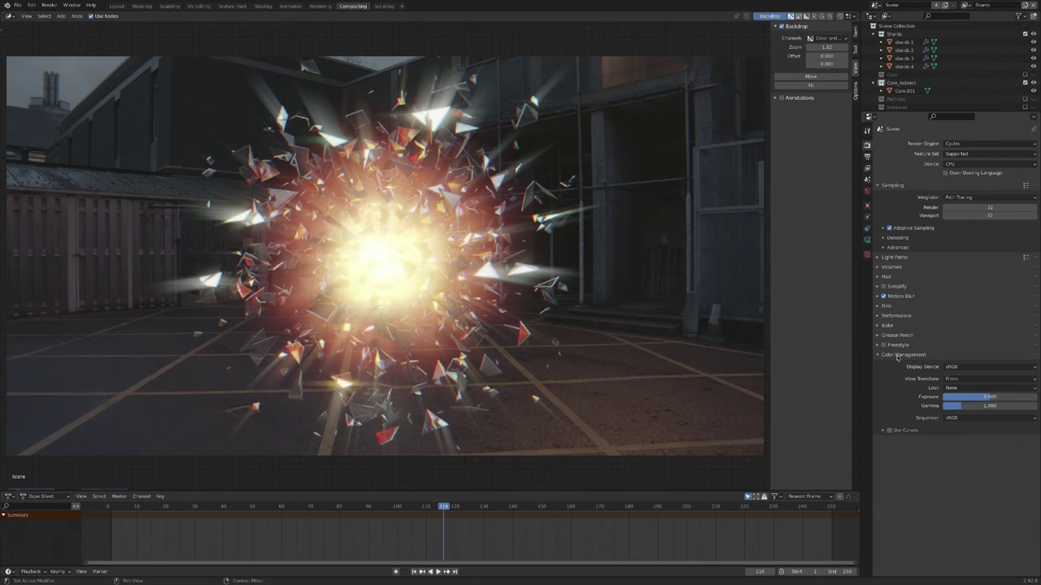
click(963, 391)
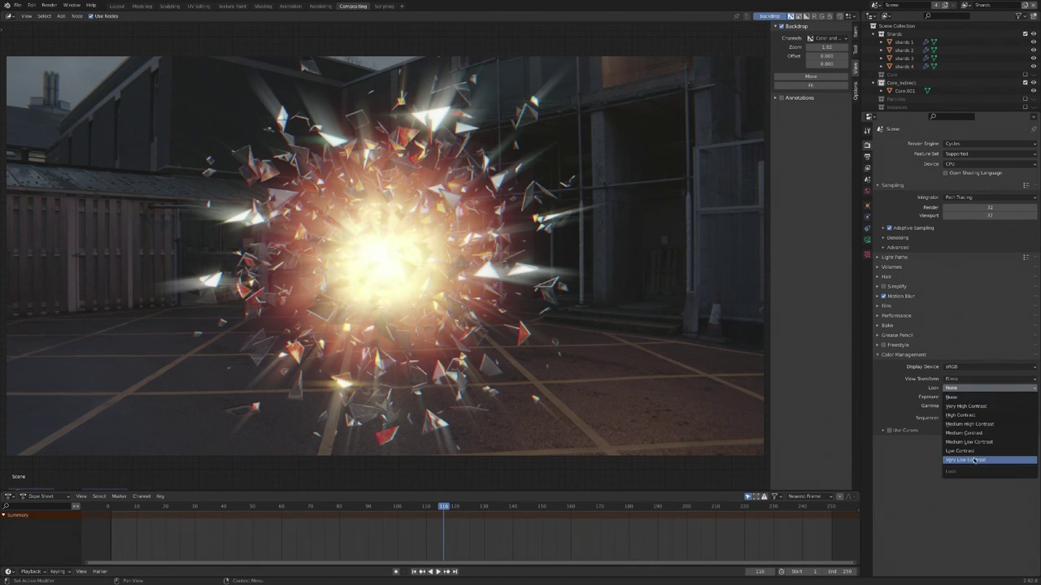
click(967, 417)
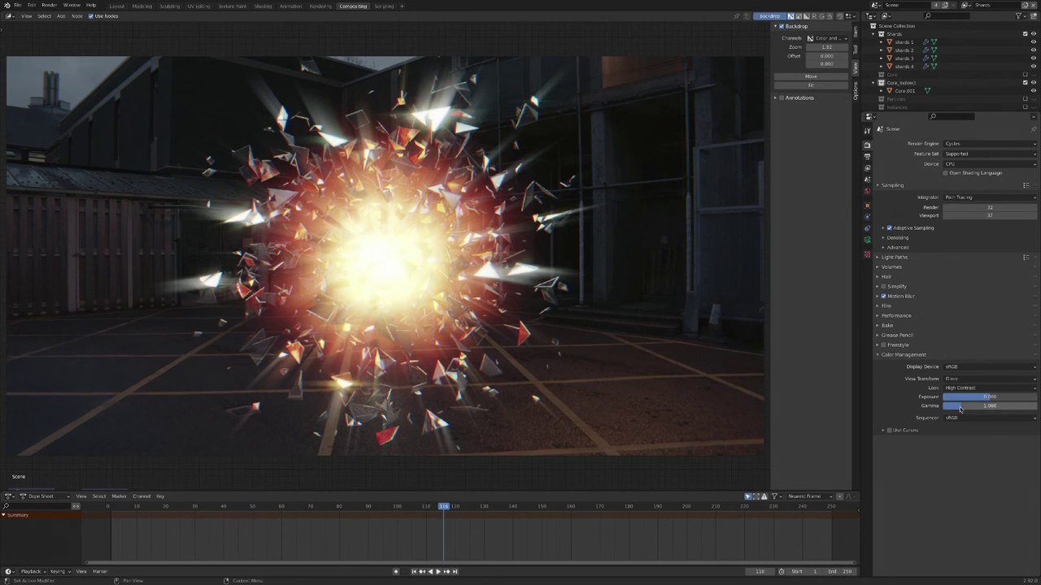
drag(989, 405, 988, 397)
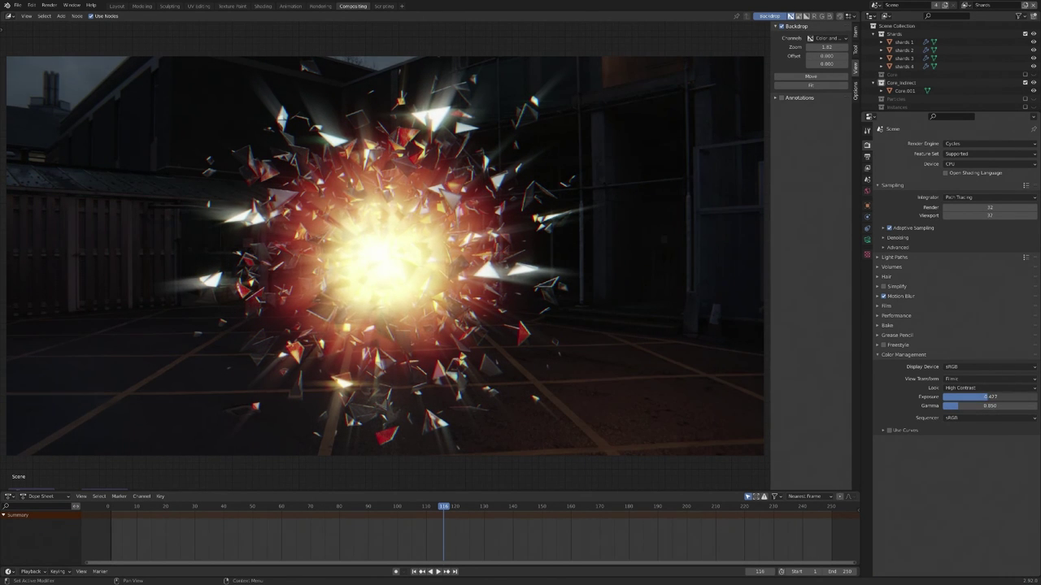
- Duplicate the Hue Saturation Value node and insert the copy between the upper Sun Beams node and its Add node
key(Home)
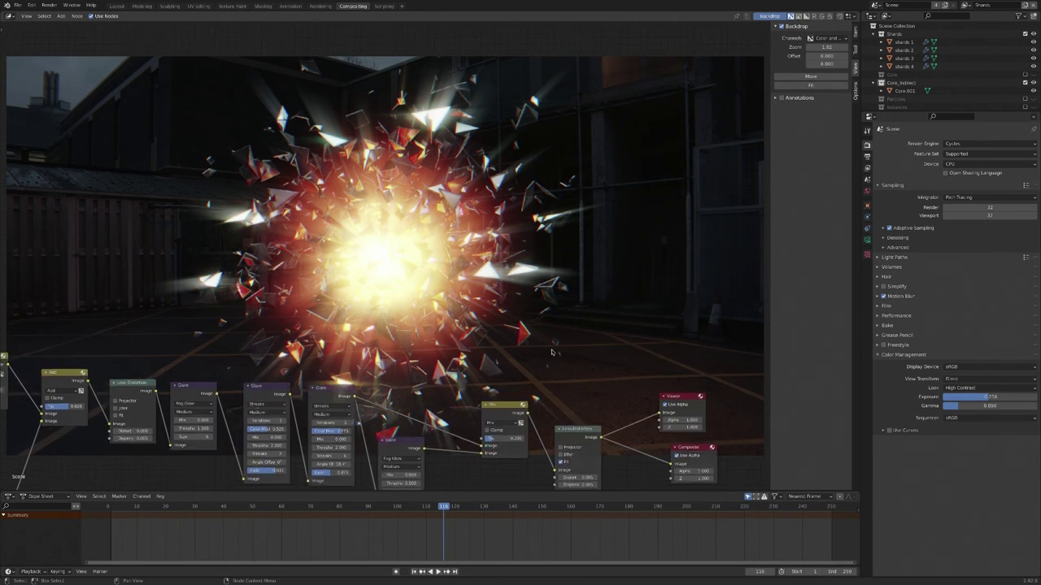
scroll(552, 353, down, 3)
middle_drag(370, 202, 362, 222)
middle_drag(120, 130, 183, 130)
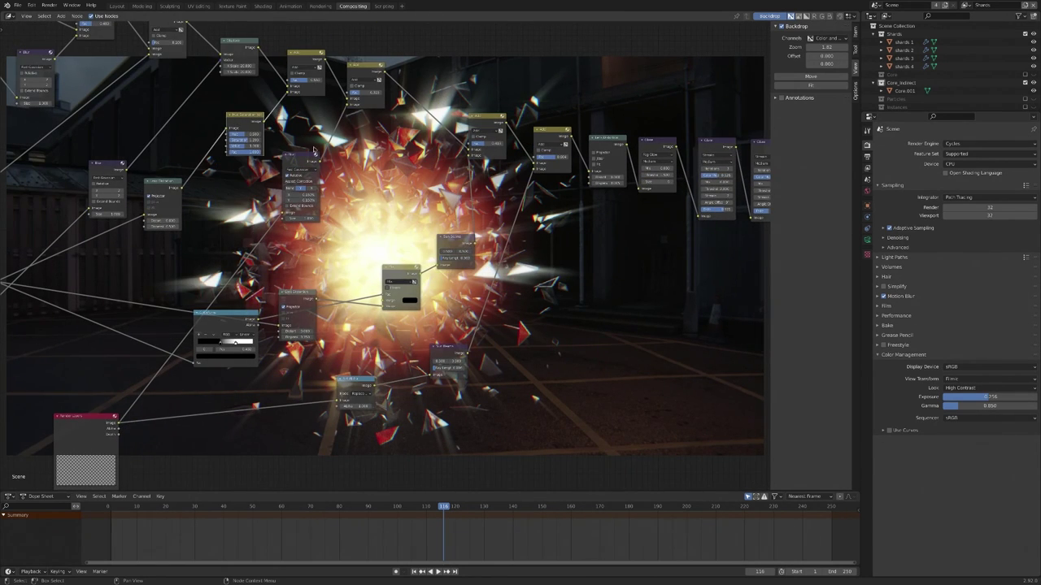
key(shift+d)
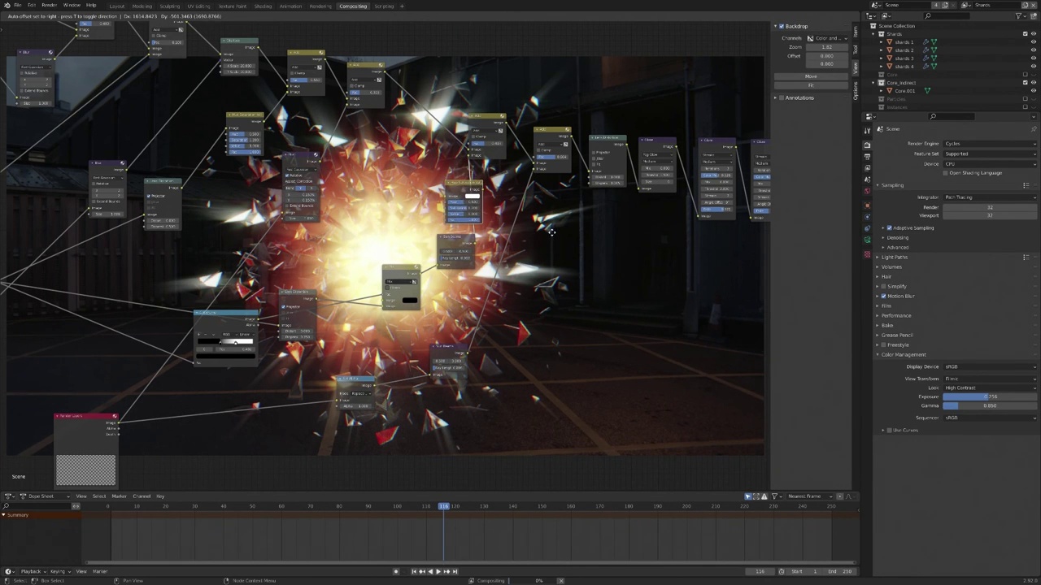
click(584, 243)
middle_drag(611, 262, 583, 329)
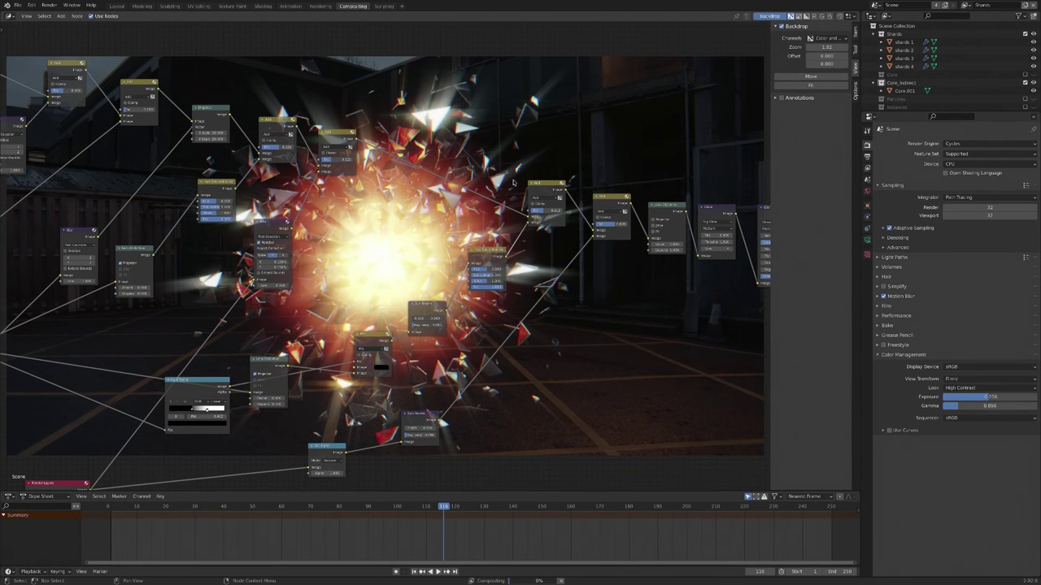
- Edit the dispersion of the Projector-mode Lens Distortion node that feeds the original Hue Saturation Value node
shift+scroll(512, 183, up, 8)
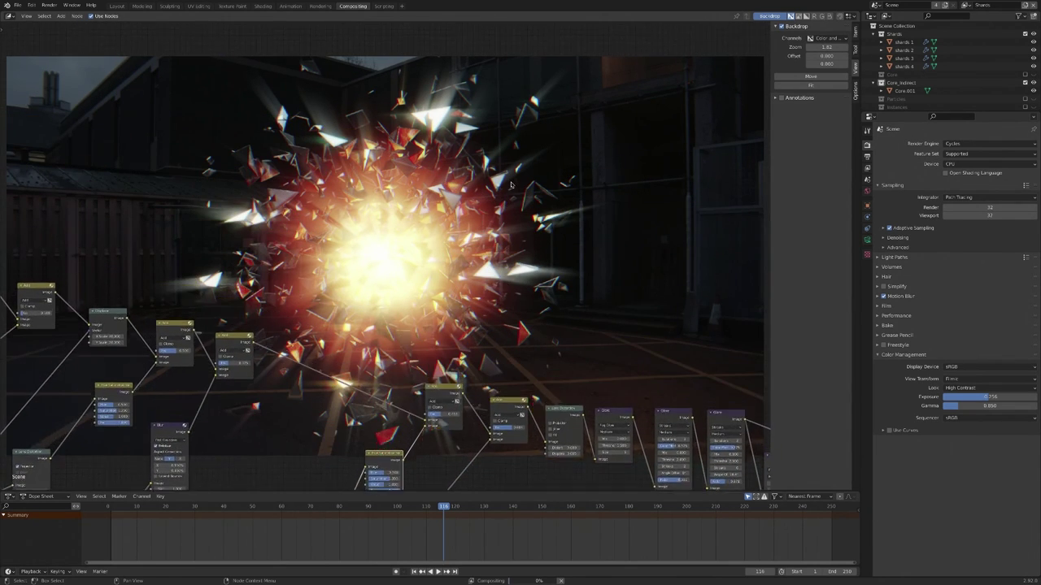
shift+scroll(512, 185, up, 1)
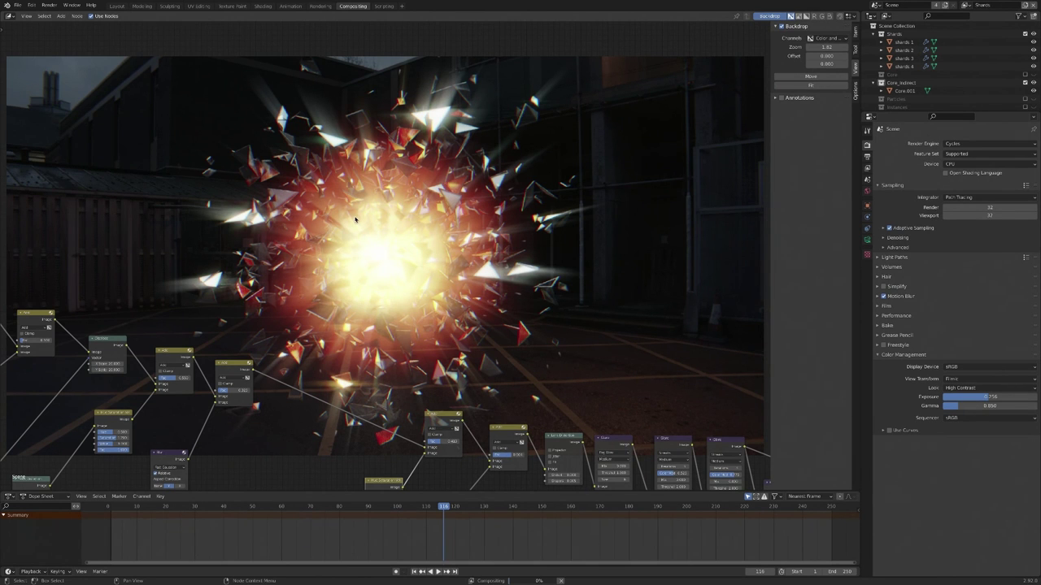
shift+scroll(372, 226, down, 7)
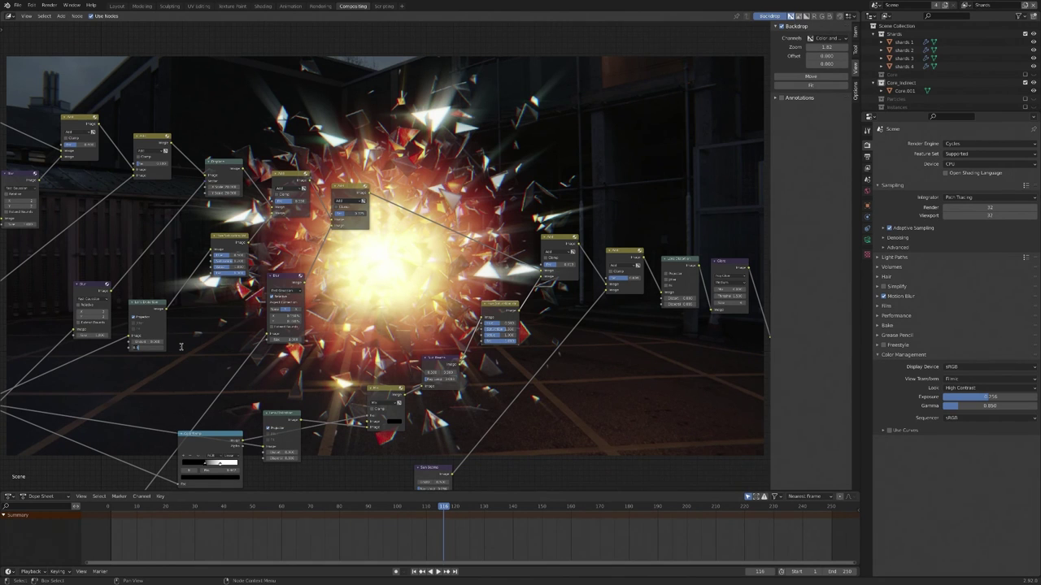
shift+scroll(251, 331, up, 7)
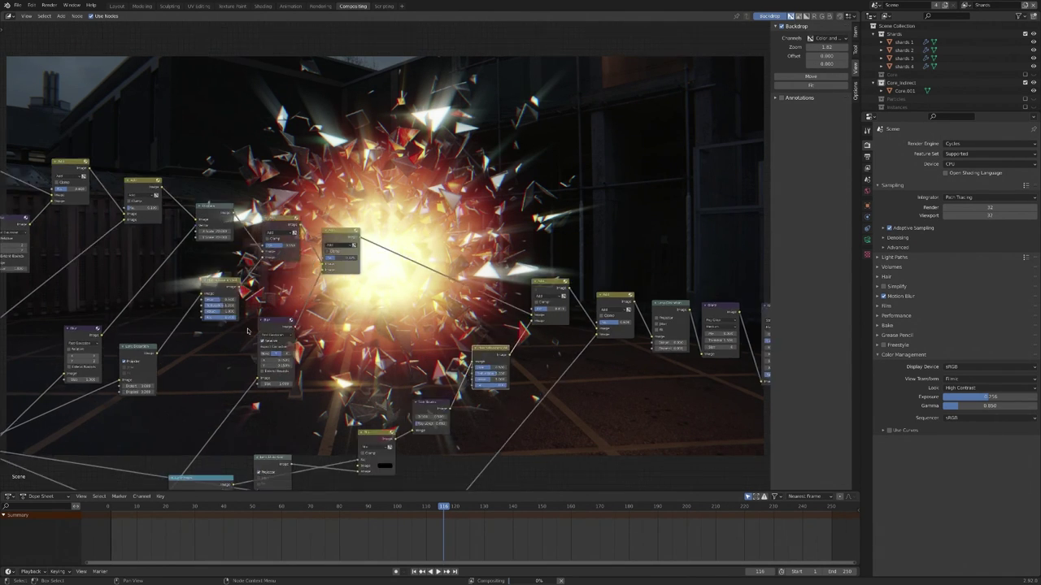
middle_drag(412, 308, 300, 373)
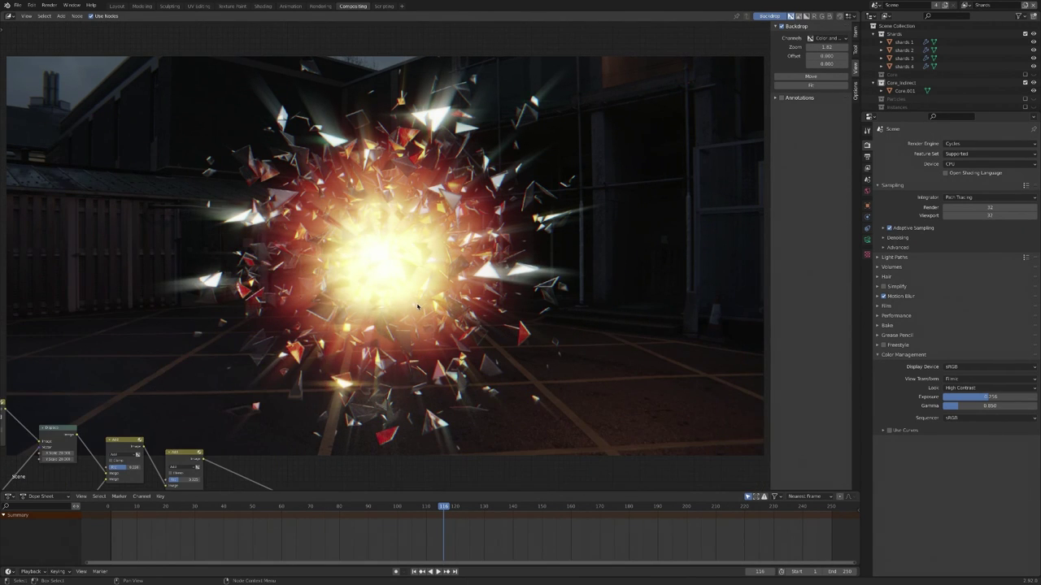
shift+scroll(427, 303, down, 8)
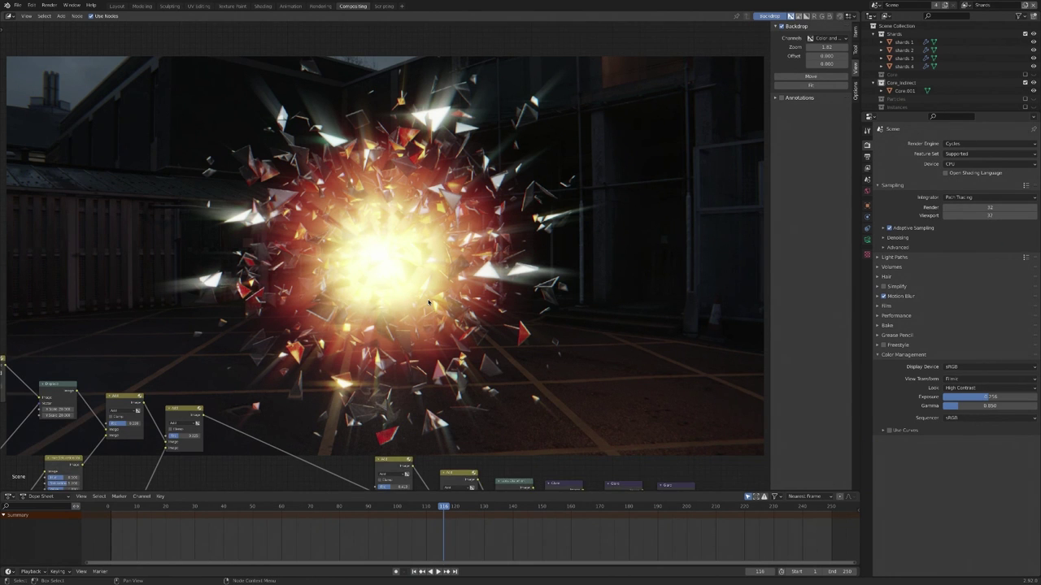
- Save the Blender file and switch to the Layout workspace
key(ctrl+s)
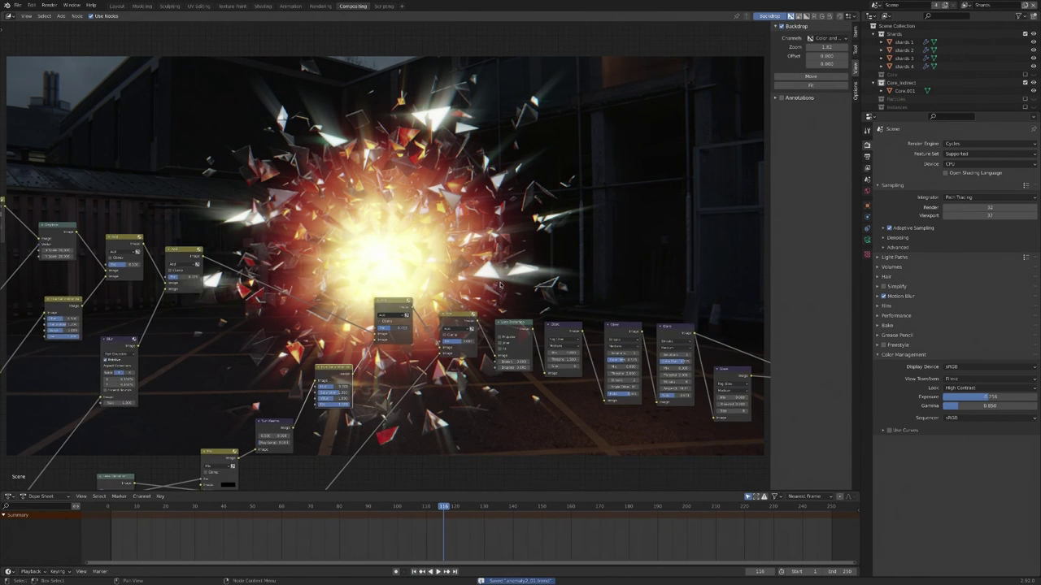
ctrl+scroll(497, 285, right, 8)
ctrl+scroll(499, 284, right, 3)
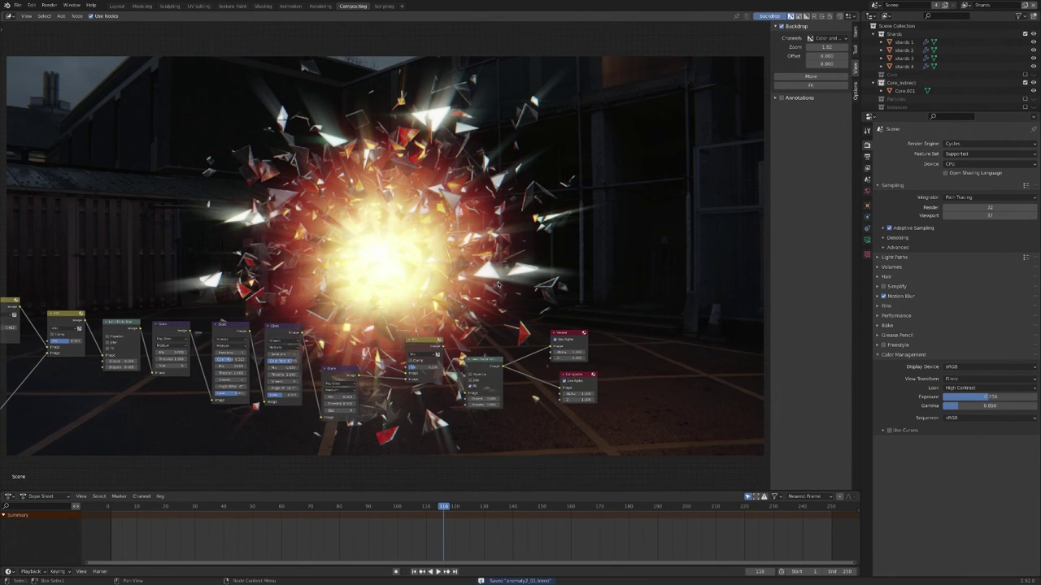
click(117, 6)
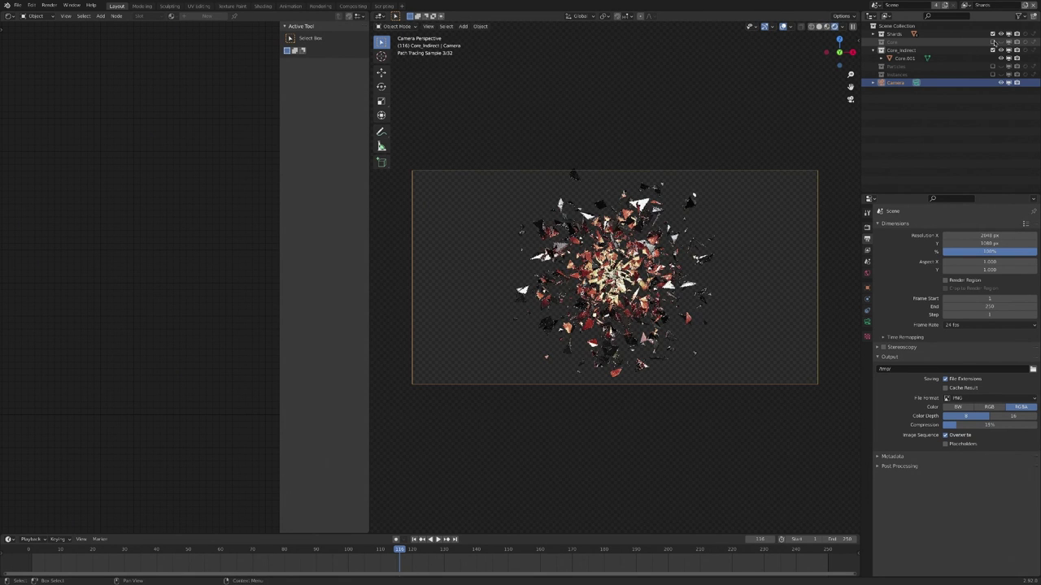
- Enable the Core collection, scale the Core and Core.001 spheres down together slightly, and save the file
click(993, 42)
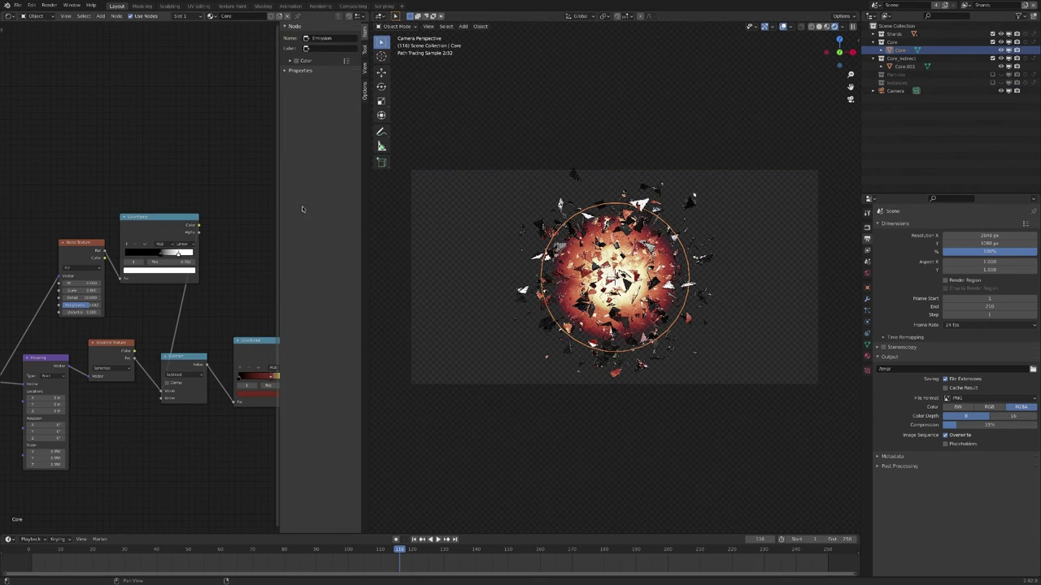
middle_drag(262, 204, 137, 202)
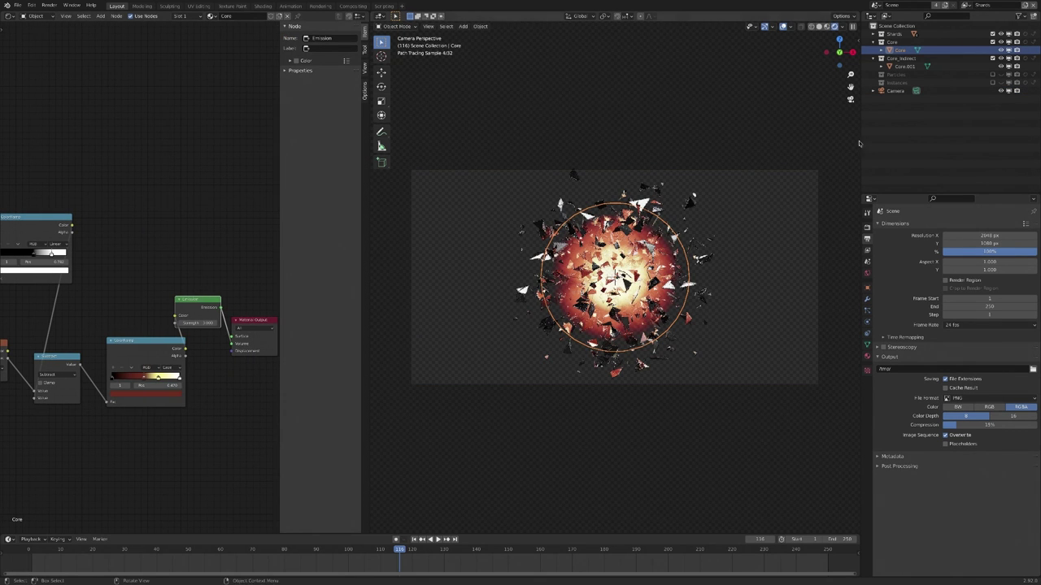
shift+click(905, 67)
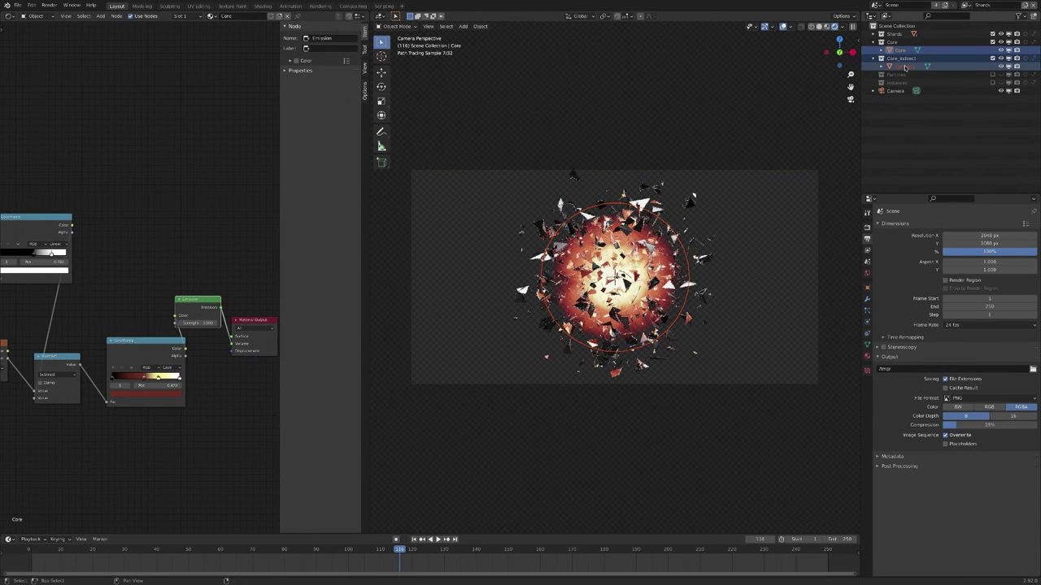
key(s)
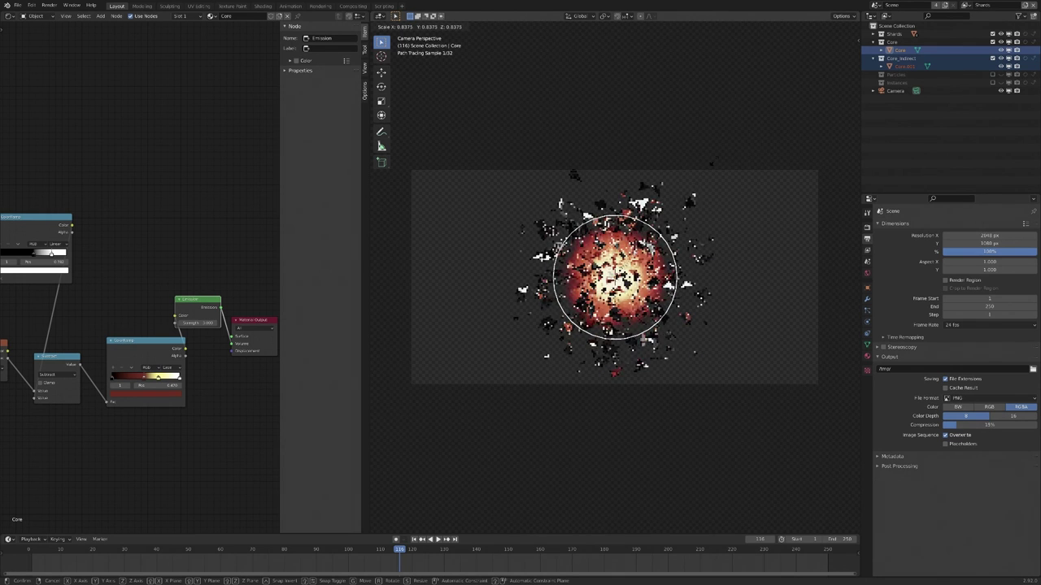
click(749, 196)
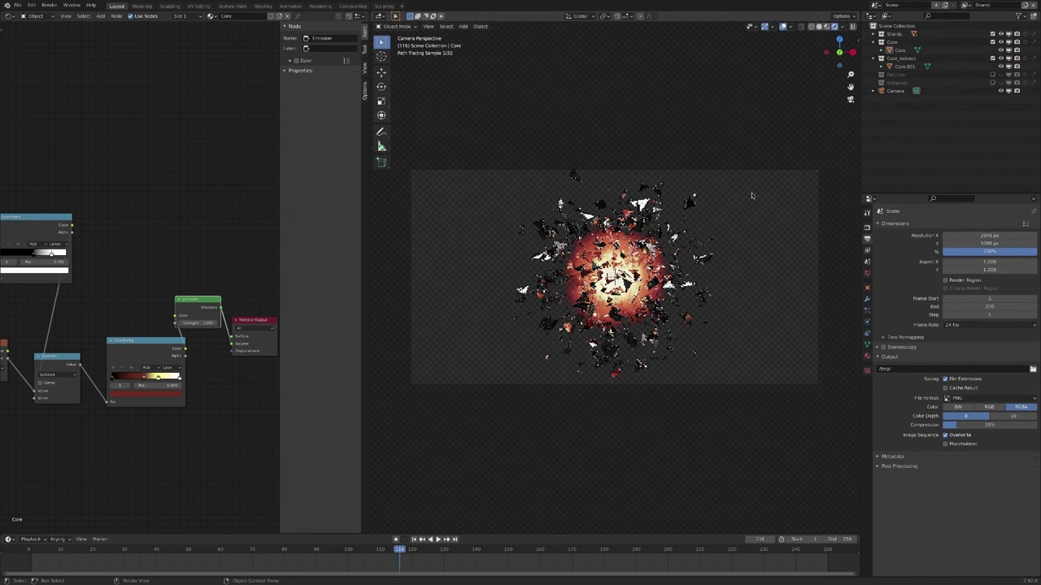
key(ctrl+s)
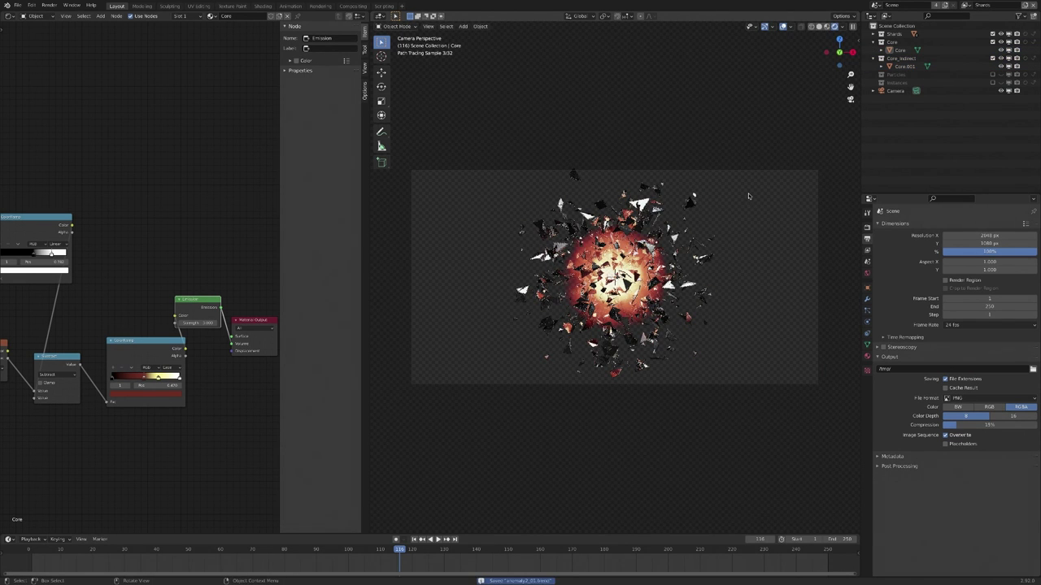
- Exclude the Core collection, hide the Core_Indirect collection, and switch the viewport to Solid shading
click(992, 42)
click(895, 33)
click(827, 26)
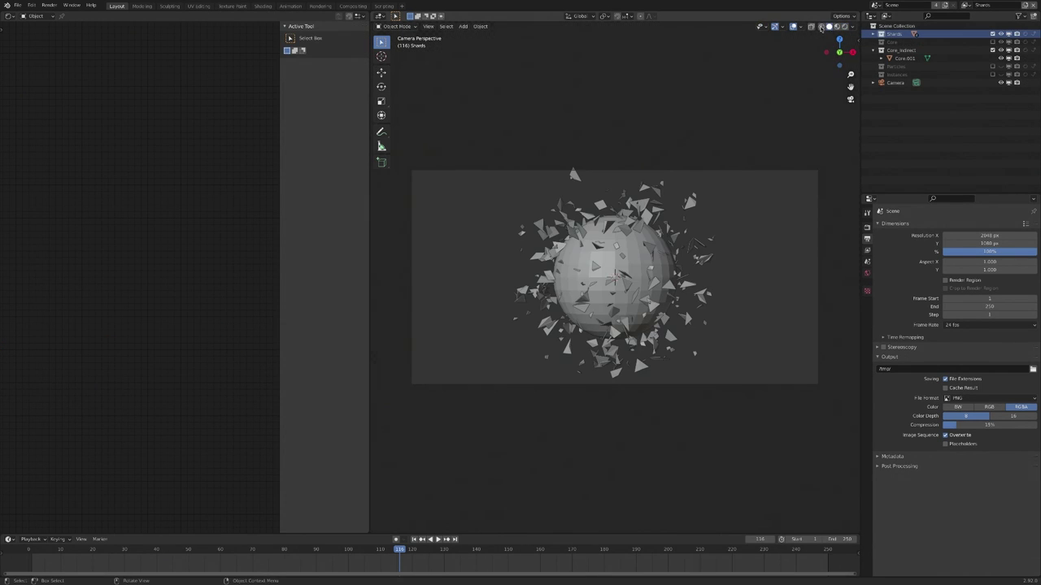
click(1001, 51)
- Expand the Shards collection, select shards 2, and insert a rotation keyframe at frame 0
click(872, 34)
click(901, 43)
shift+click(907, 67)
click(544, 233)
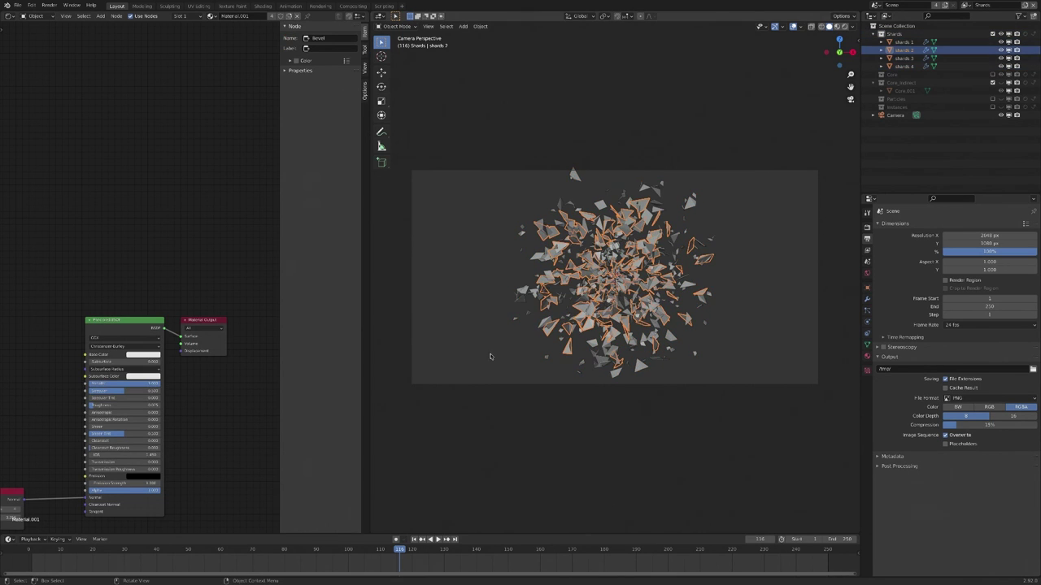
drag(52, 554, 11, 555)
key(i)
click(600, 313)
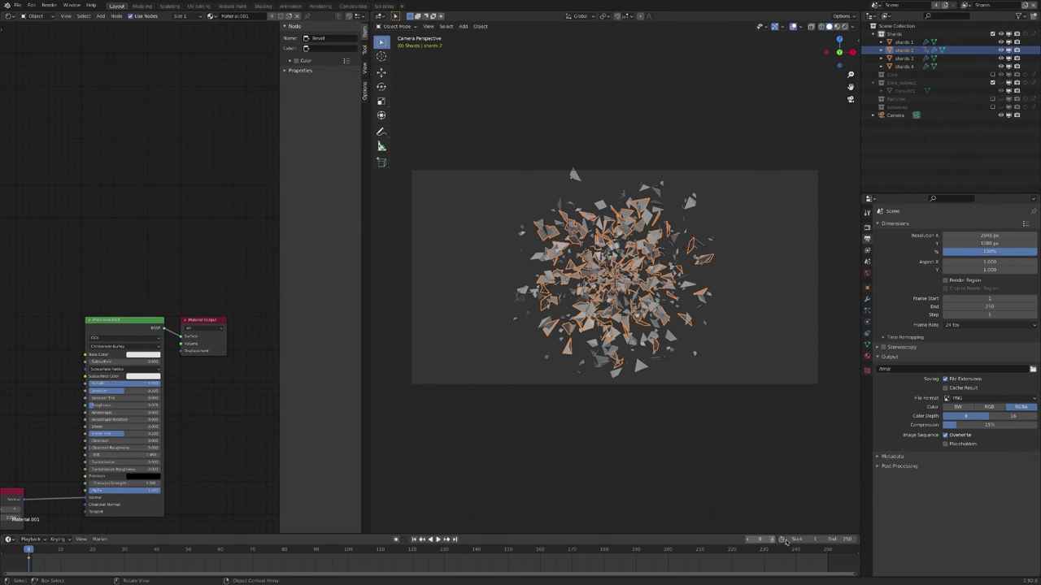
- Rotate shards 2 around the global Z axis at frame 250 and insert a rotation keyframe there
key(r)
key(z)
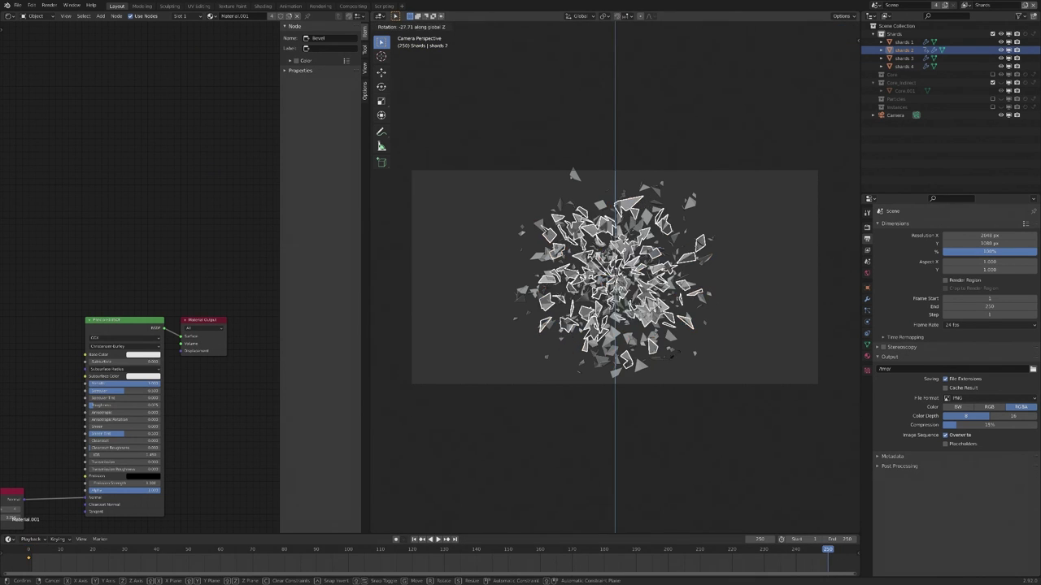
click(716, 348)
key(i)
click(723, 344)
- Set the handle type of shards 2's keyframes to Vector and play back the animation
right_click(528, 567)
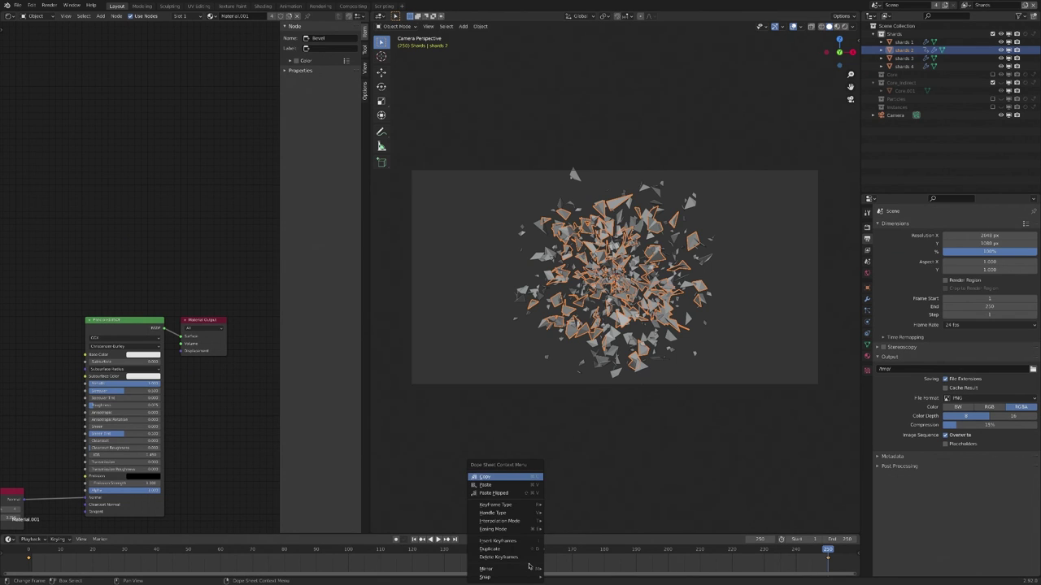
mouse_move(511, 542)
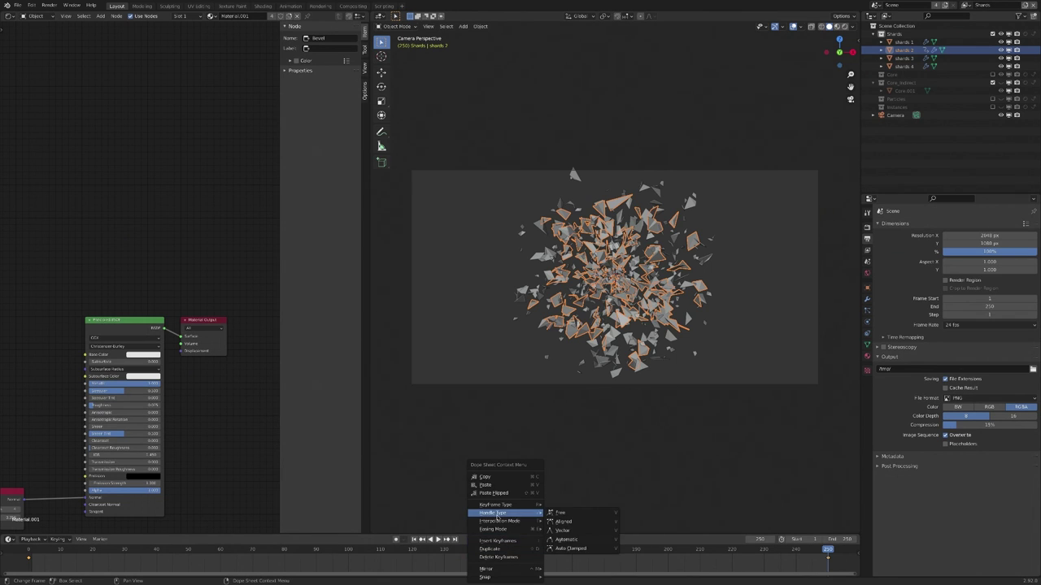
click(571, 533)
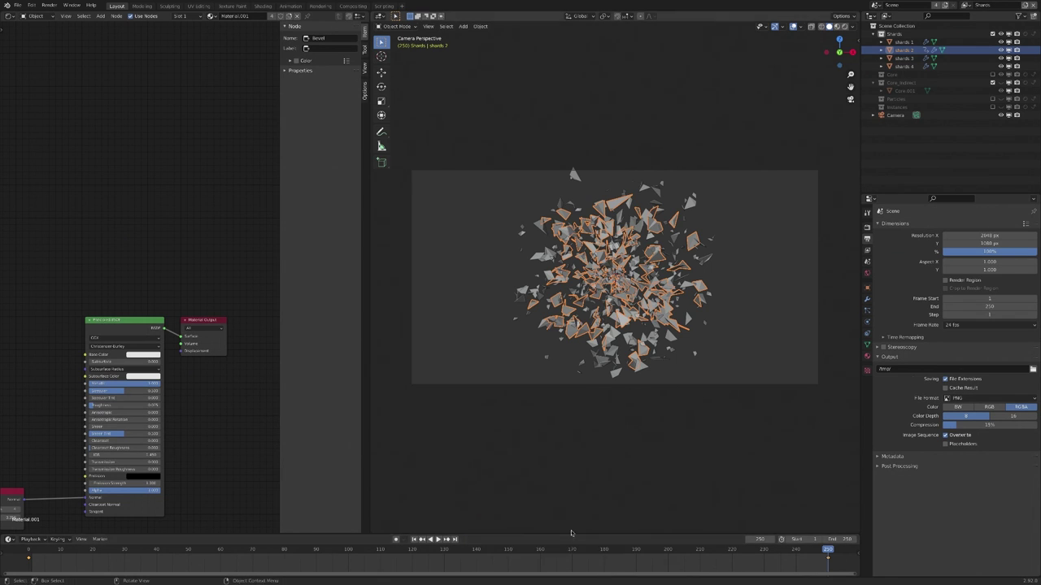
click(437, 539)
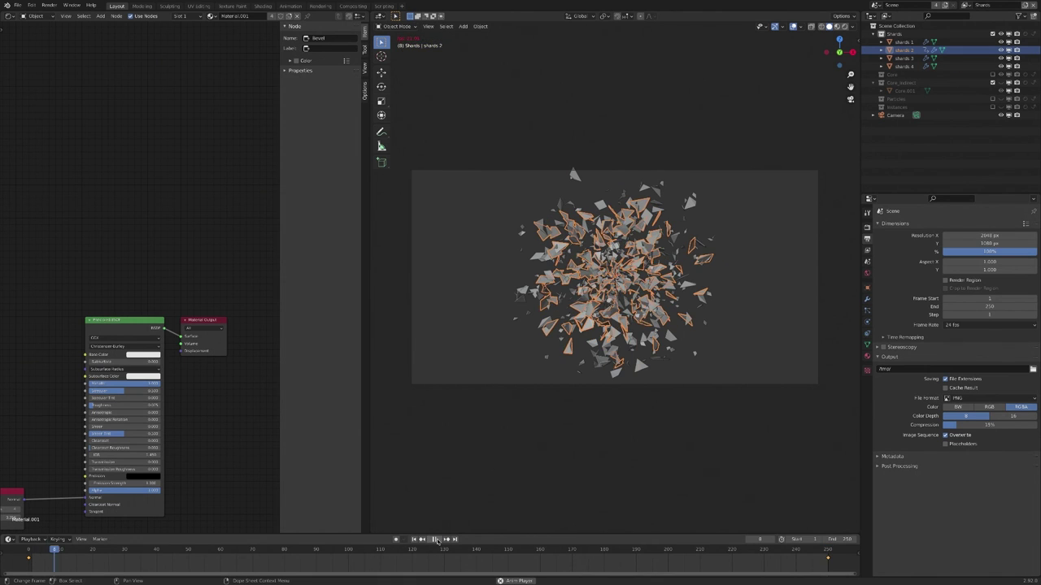
click(551, 413)
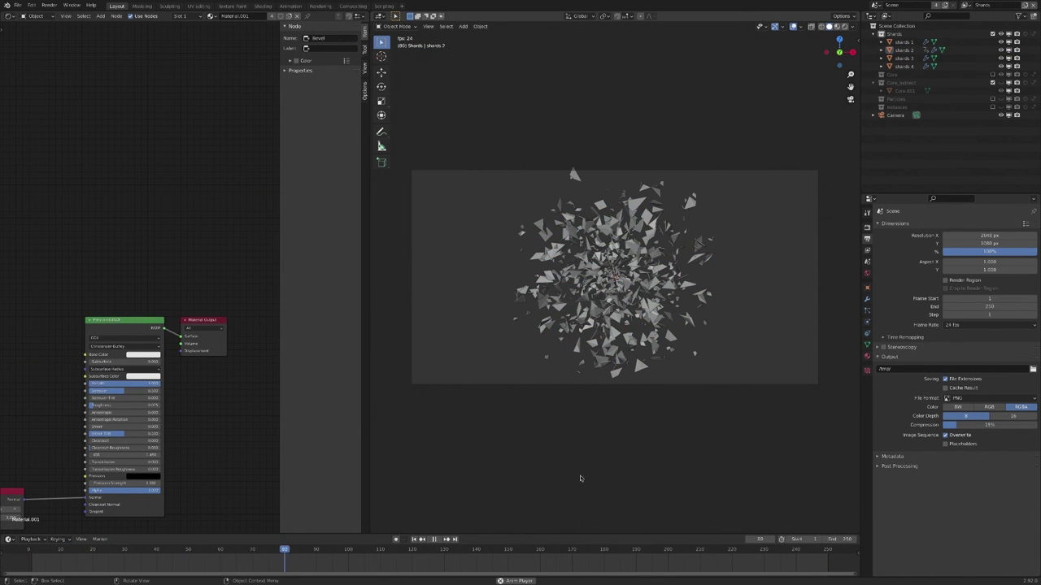
click(437, 540)
- Animate shards 1 rotating around Z with rotation keyframes at frames 0 and 250, and adjust the keyframe handles
click(903, 41)
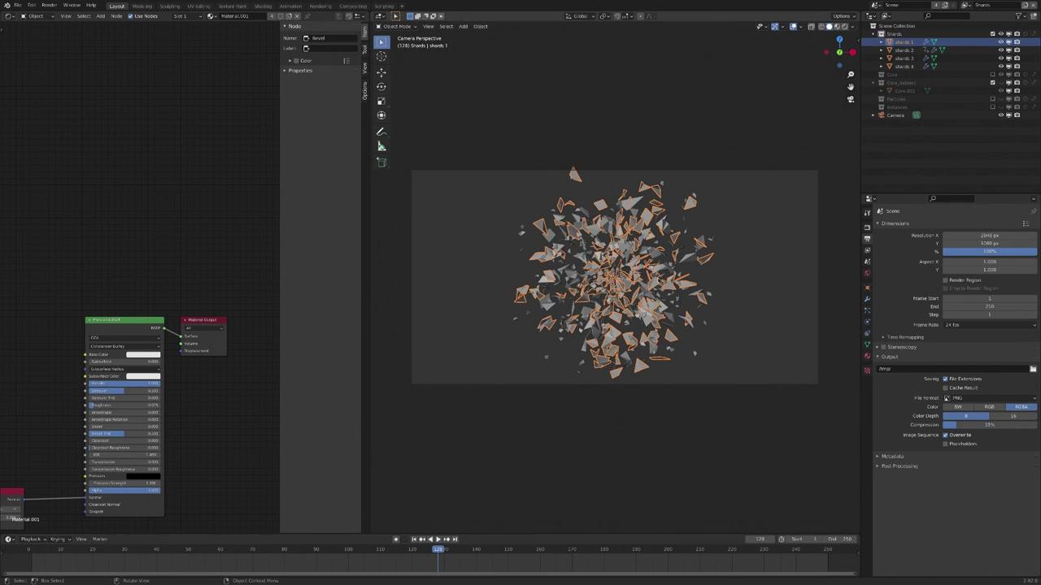
key(i)
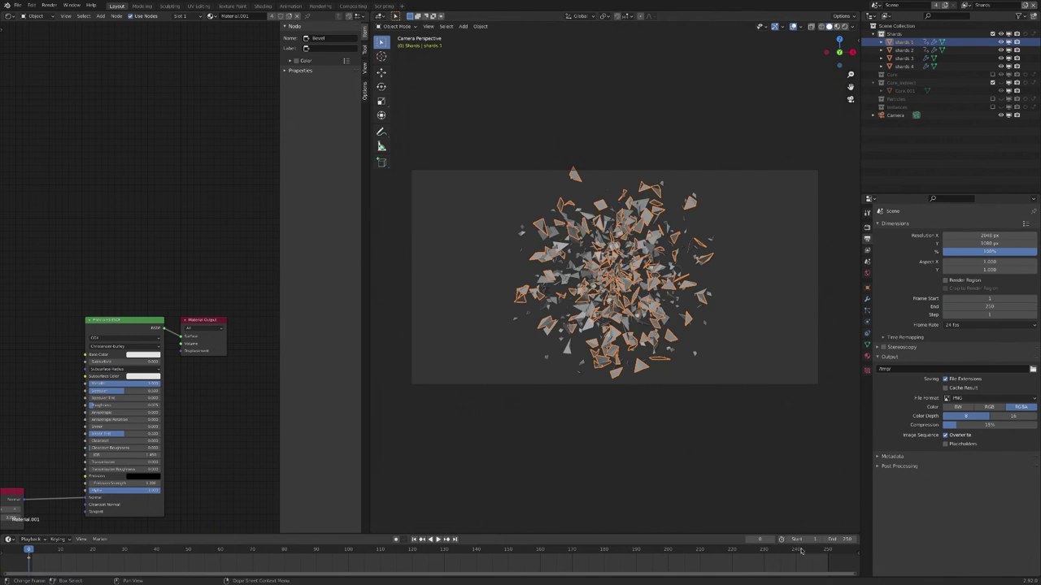
click(828, 549)
key(r)
key(z)
click(755, 520)
key(i)
right_click(747, 558)
- Animate shards 3 and shards 4 with Z rotation keyframes at frames 0 and 250, and set shards 4's handles to Vector
click(903, 59)
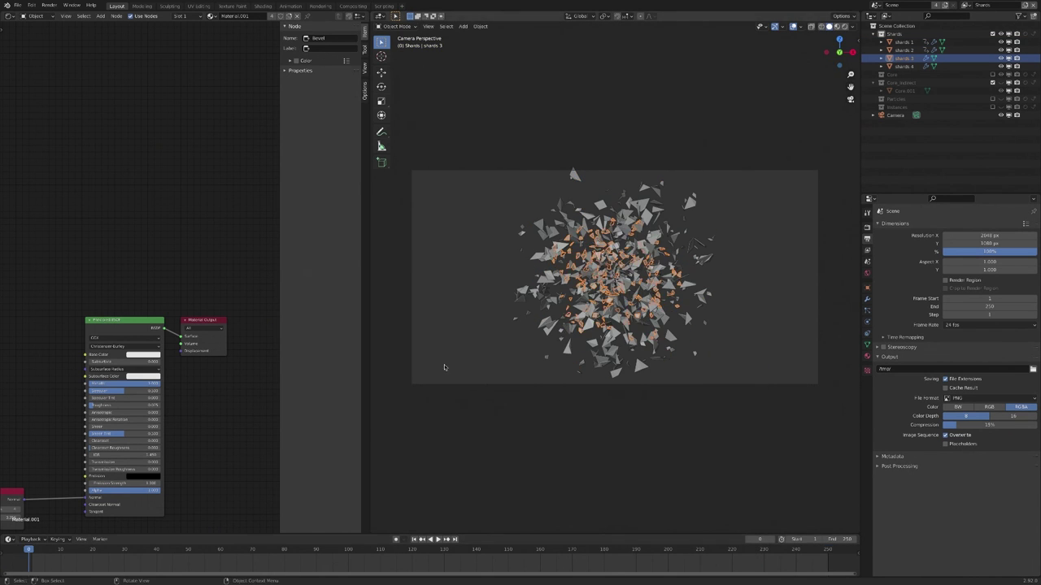
click(903, 66)
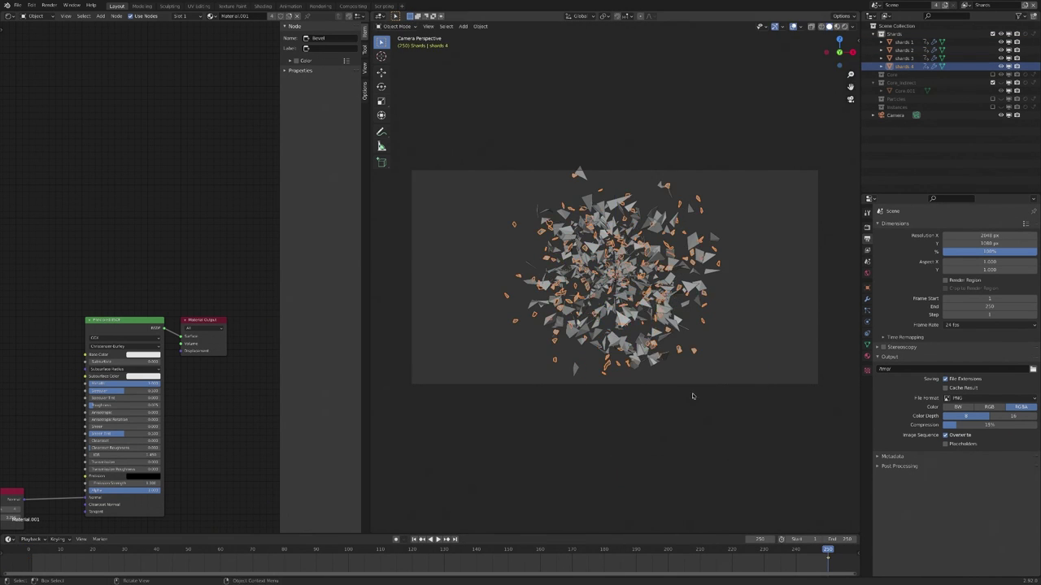
key(i)
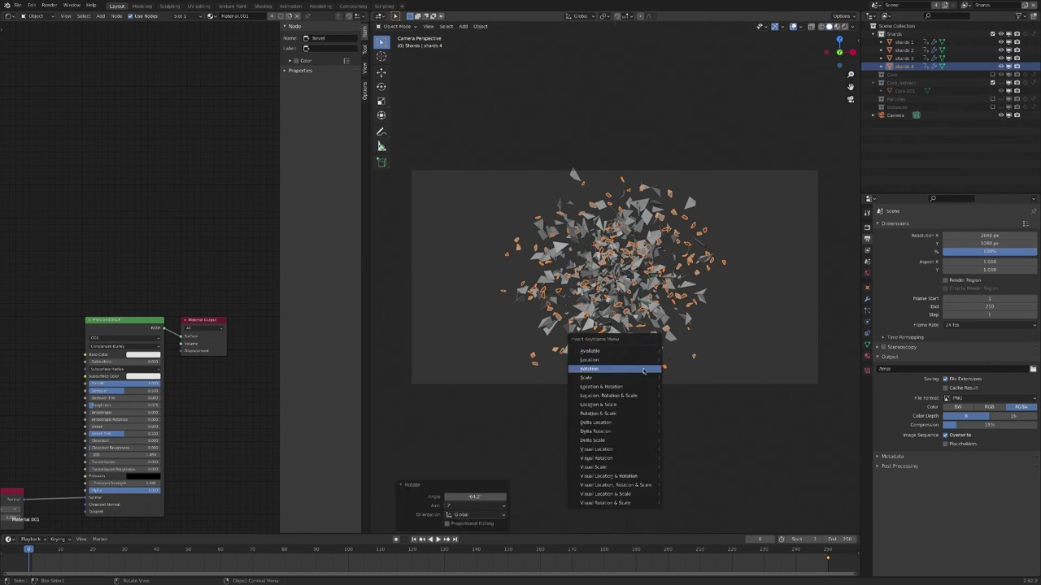
click(618, 370)
right_click(553, 551)
mouse_move(569, 513)
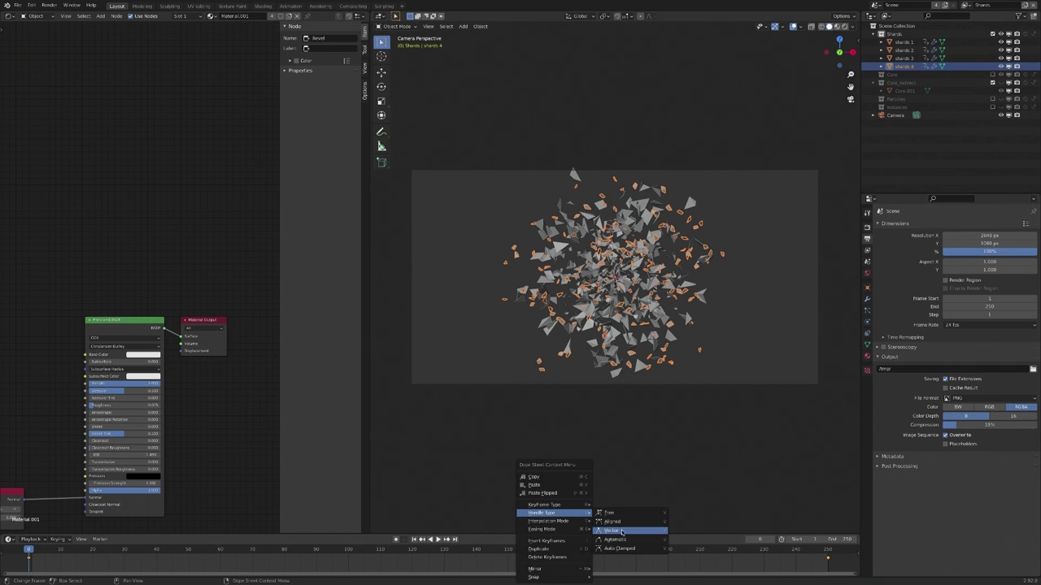
click(623, 531)
- Play back the animation, set the handle type of shards 3's keyframes to Vector, stop playback, and save the file
click(438, 540)
click(608, 443)
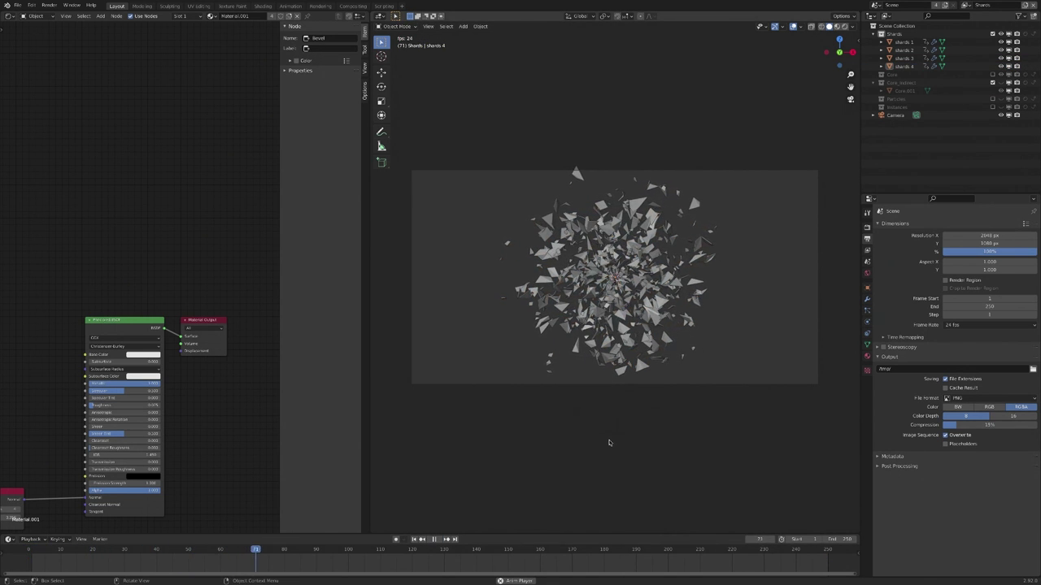
click(578, 253)
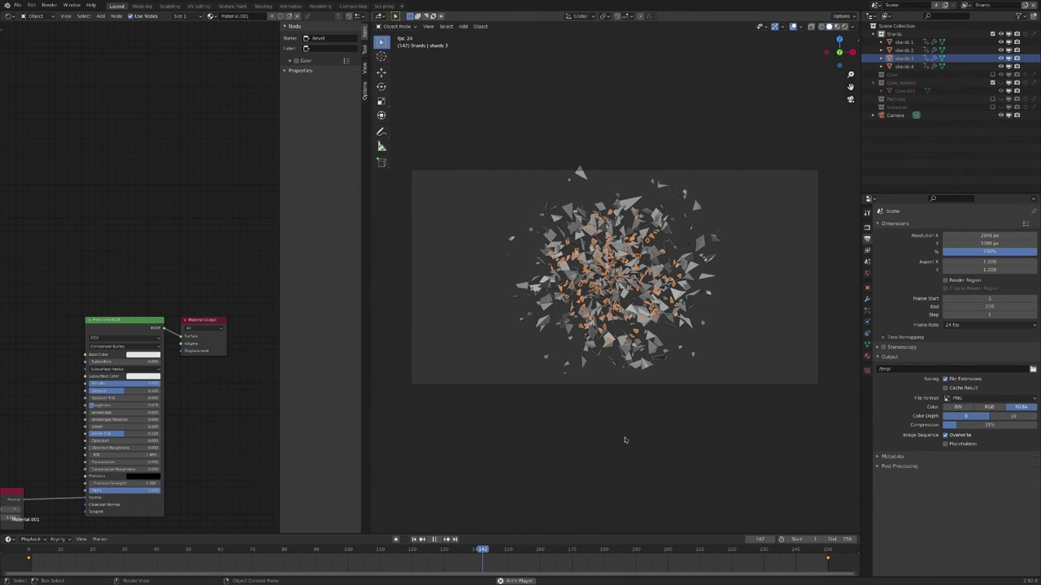
right_click(489, 558)
mouse_move(460, 514)
click(567, 529)
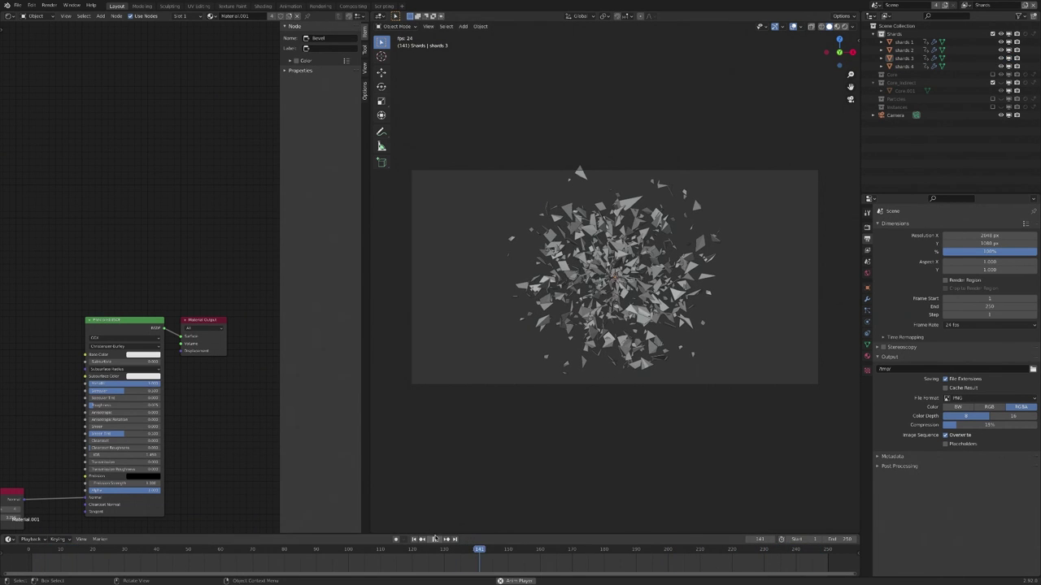
key(space)
key(ctrl+s)
- Add an empty to the Shards collection and rename it "shards group 1"
click(901, 42)
shift+click(901, 66)
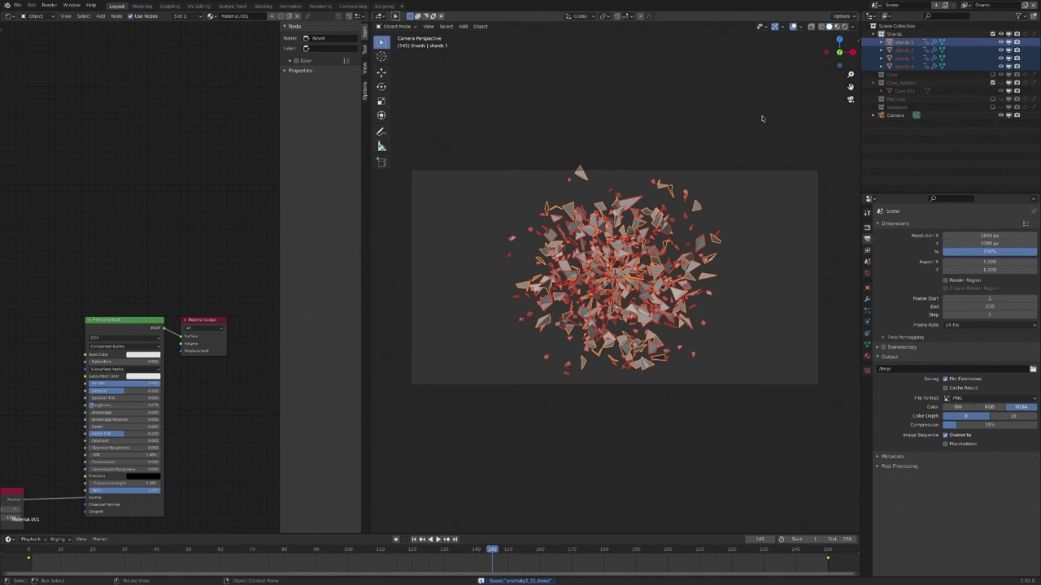
key(shift+a)
middle_click(570, 184)
scroll(585, 192, down, 3)
middle_drag(779, 36, 683, 167)
key(shift+a)
mouse_move(649, 248)
click(714, 248)
double_click(902, 42)
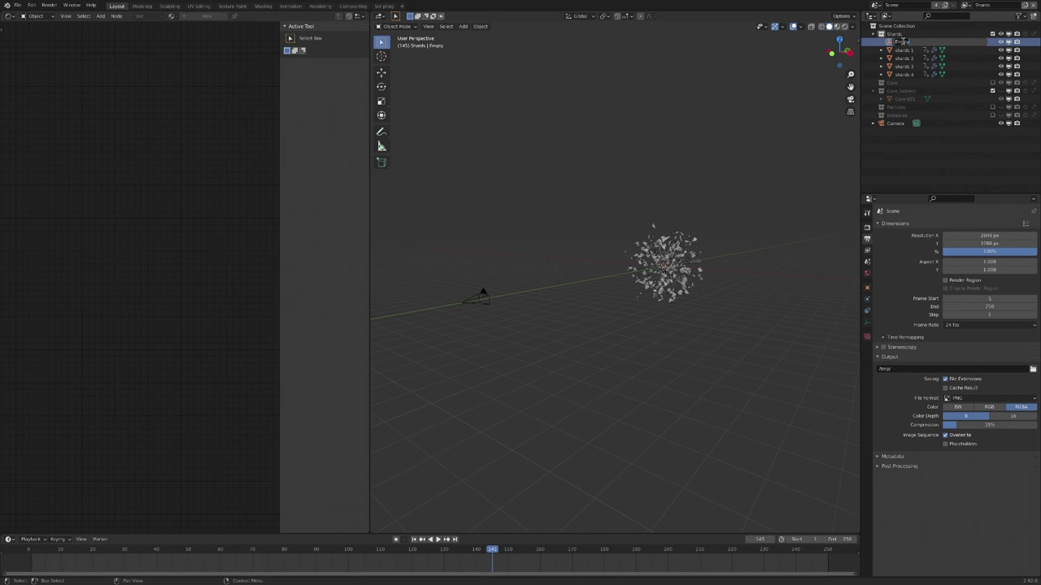
text(shards group 1)
key(Return)
- Parent the objects shards 1 through shards 4 to the "shards group 1" empty
click(910, 45)
shift+click(903, 66)
drag(900, 59, 906, 74)
- Hide the camera in the viewport and duplicate shards group 1 with all its shards in place
key(a)
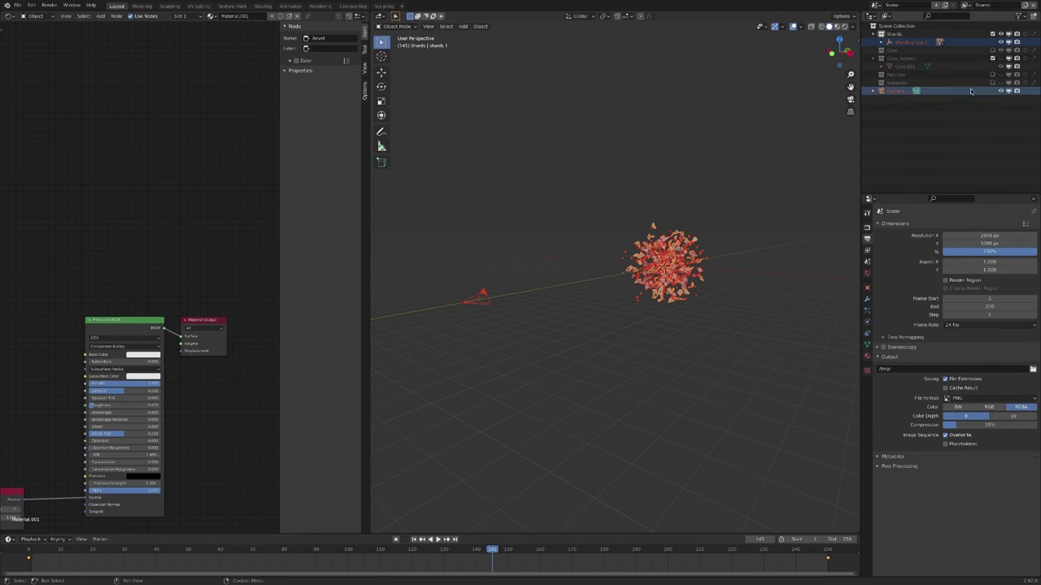
click(1001, 91)
key(alt+a)
key(a)
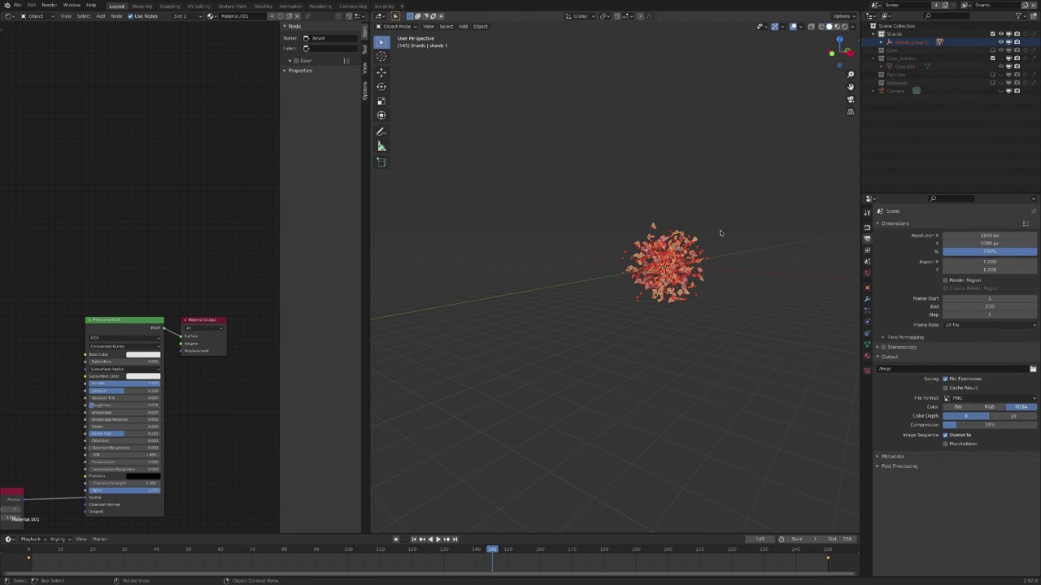
click(905, 41)
key(a)
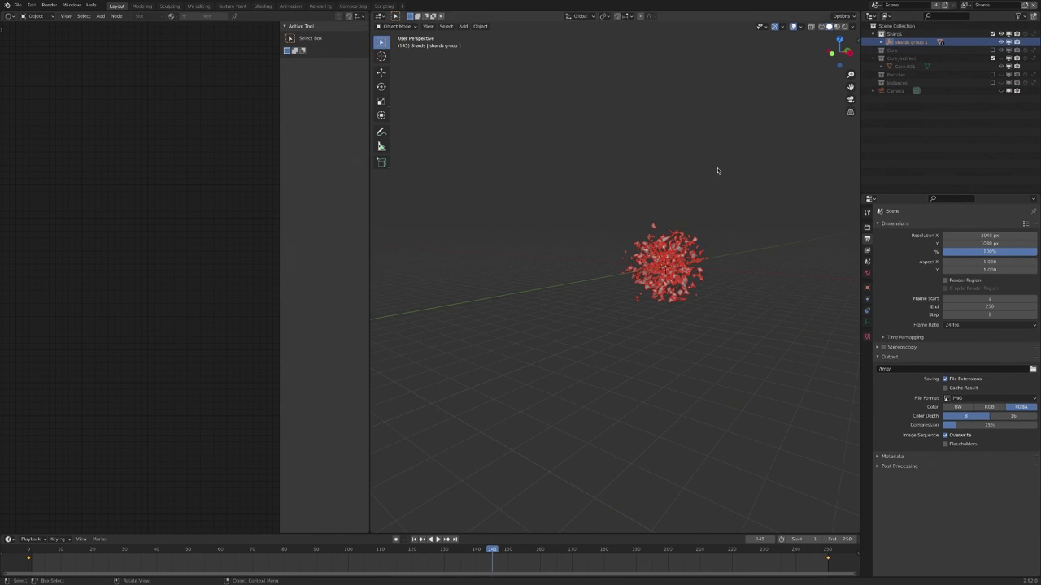
key(shift+d)
right_click(708, 169)
- Rename the duplicated empty "shards group 2"
click(928, 51)
double_click(929, 50)
text(shards group 2)
key(Return)
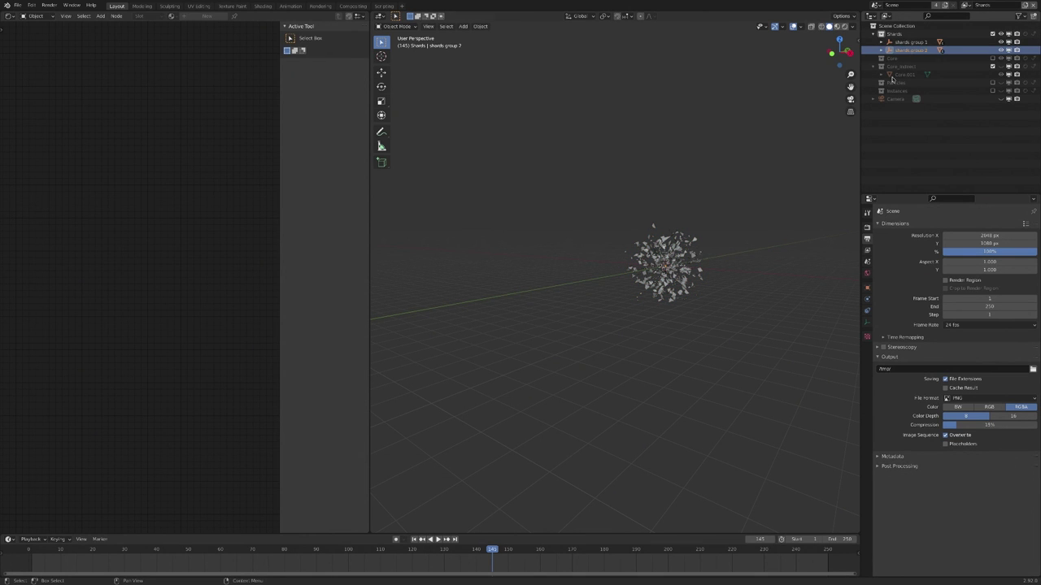
- Rotate shards group 2 around Z and freely with trackball rotation, and adjust its scale
key(r)
key(z)
click(653, 201)
key(r)
key(r)
click(715, 216)
key(s)
click(700, 220)
- Turn shards group 2 around Z by about 74° more and tilt it with another trackball rotation
key(r)
key(z)
click(655, 162)
key(r)
key(r)
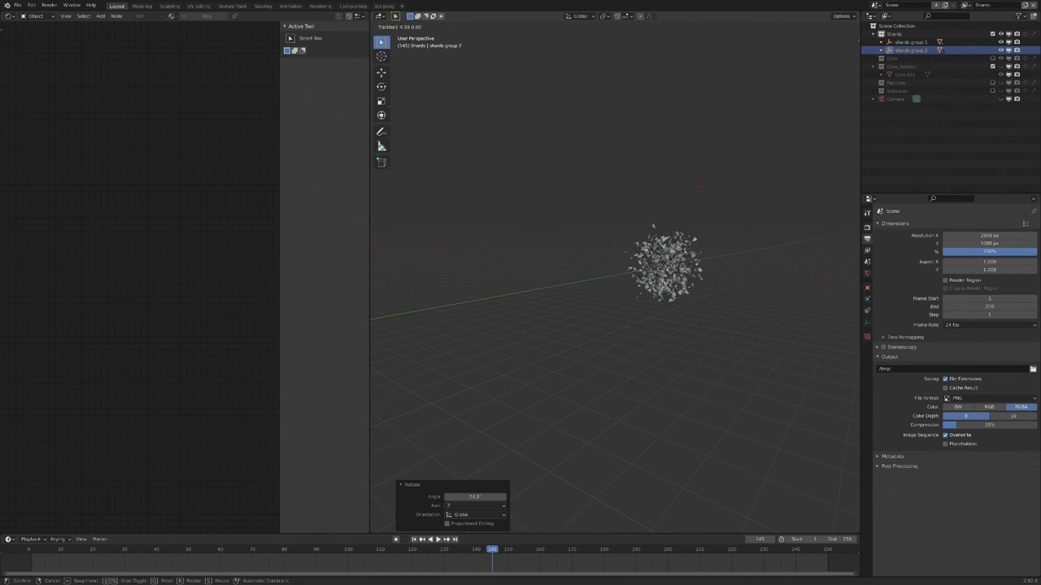
click(702, 192)
- Play back the animation of both shard groups through the camera view, then stop playback
key(KP_0)
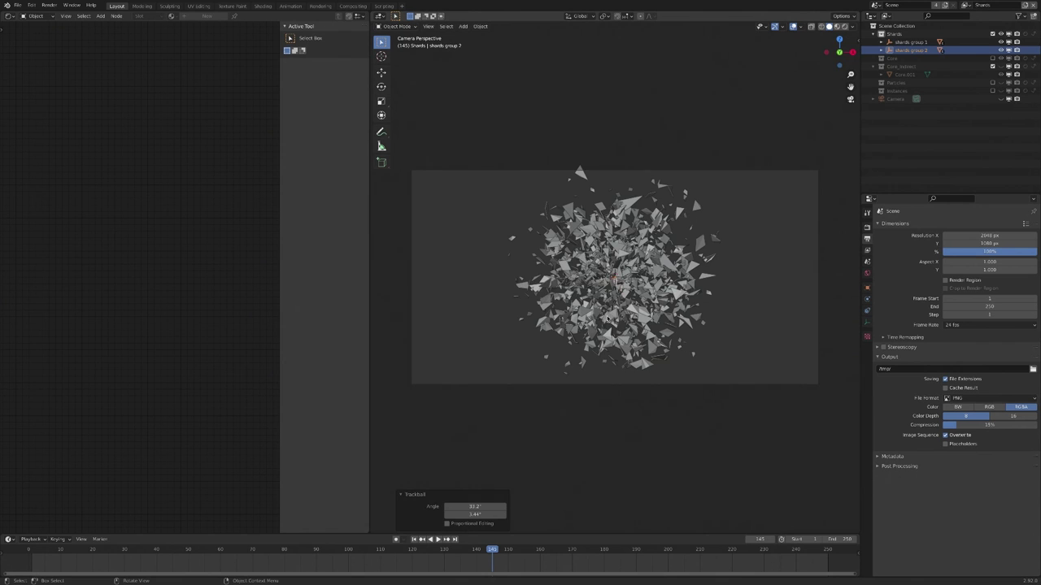
click(469, 496)
click(437, 539)
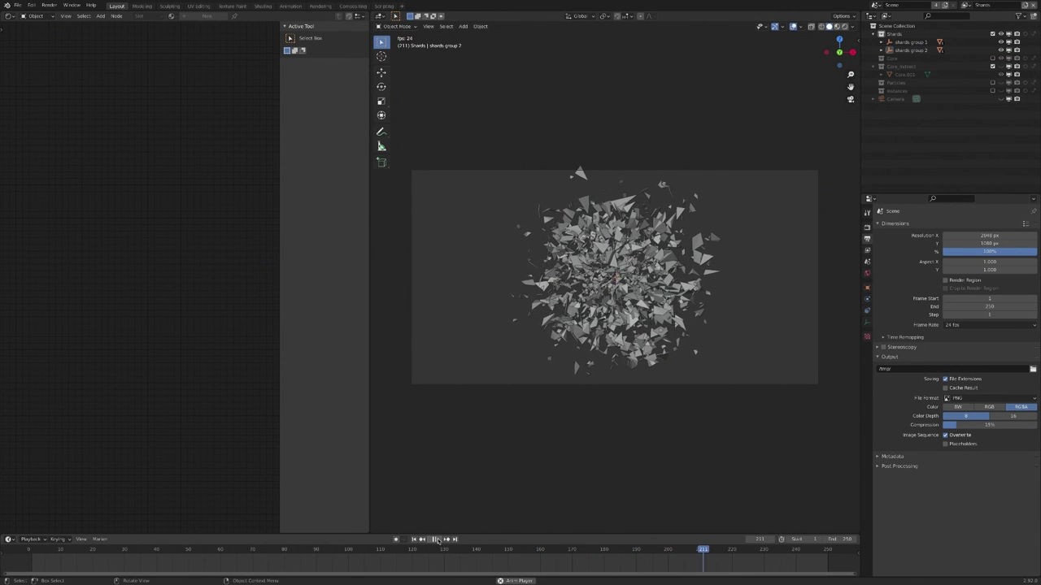
click(437, 539)
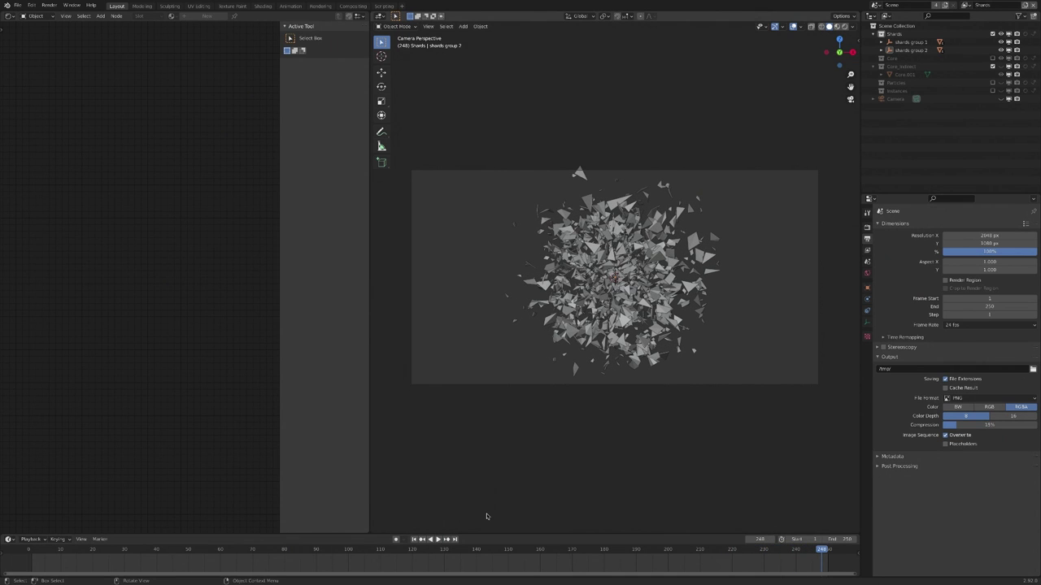
- Save the project file and start rendering the current frame as a still image
key(ctrl+s)
click(48, 5)
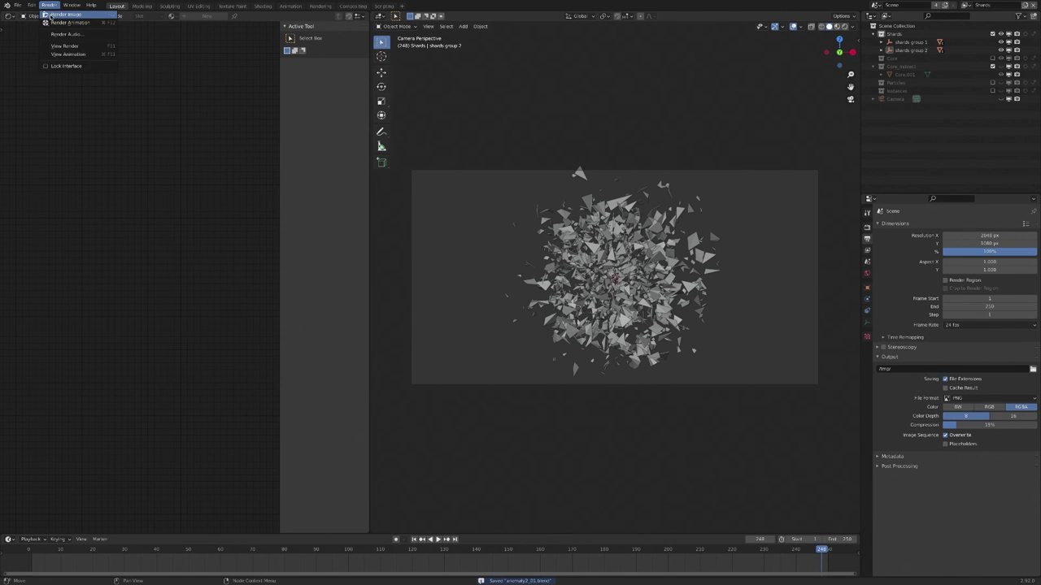
- Select Core.001, unhide the Core_indirect collection in the viewport, and re-render the current frame
click(908, 74)
click(1000, 66)
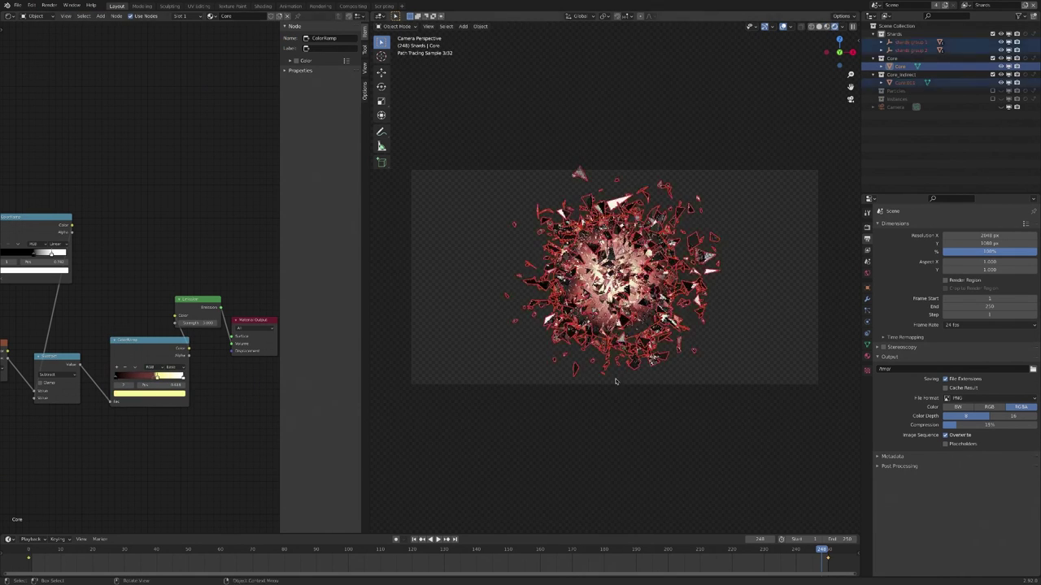
key(F12)
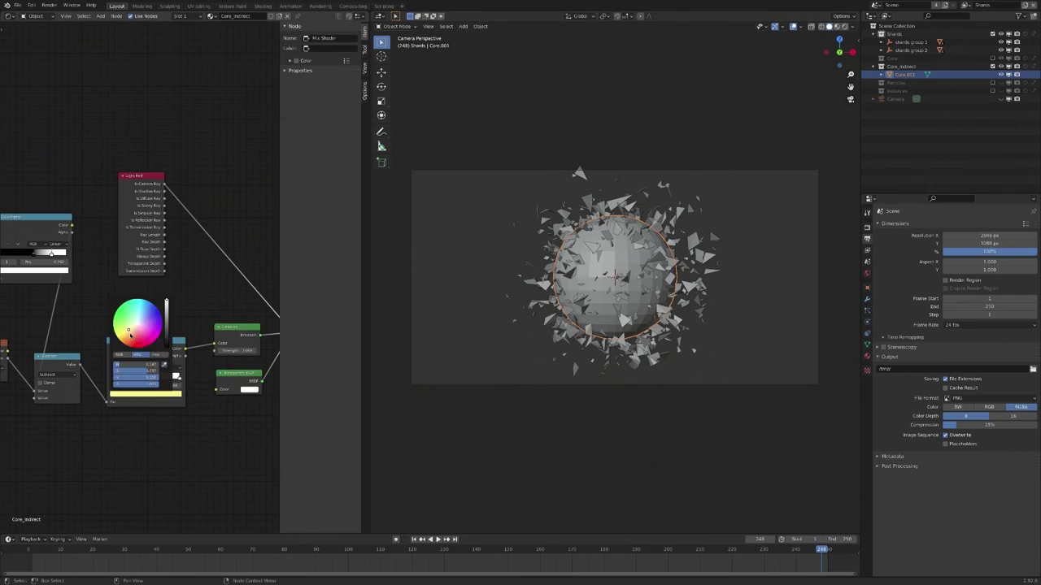
key(F12)
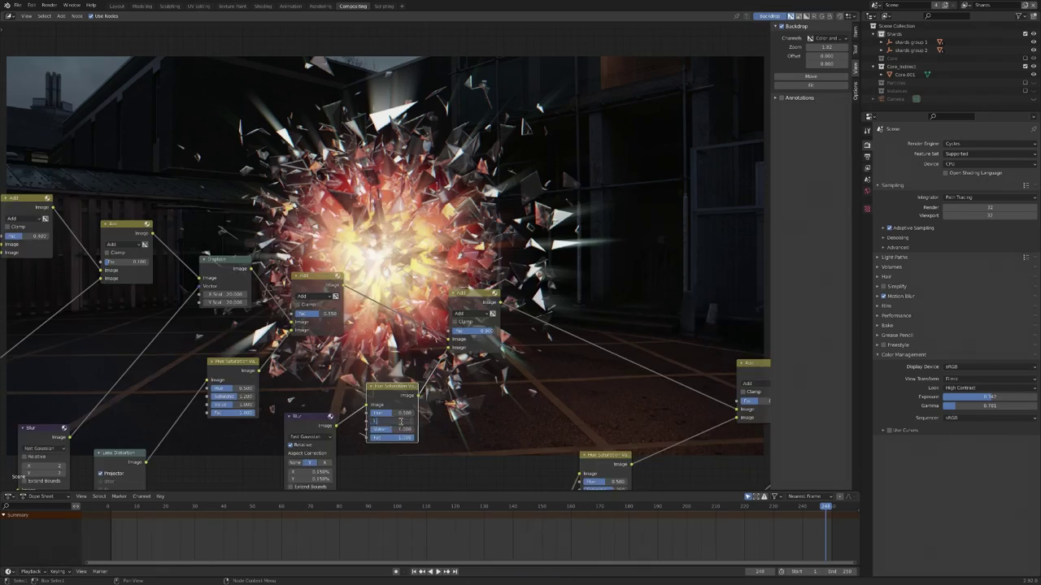
- Examine the composited shard explosion in the backdrop and look over the compositing node tree through to its output nodes
middle_drag(422, 377, 152, 361)
scroll(152, 361, up, 6)
middle_drag(487, 213, 313, 254)
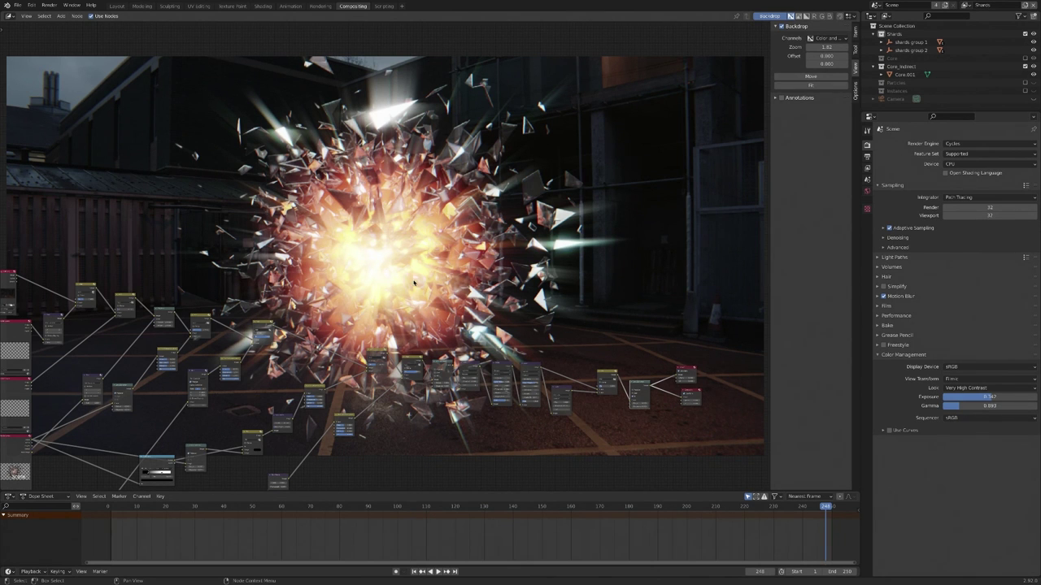
middle_drag(524, 361, 549, 309)
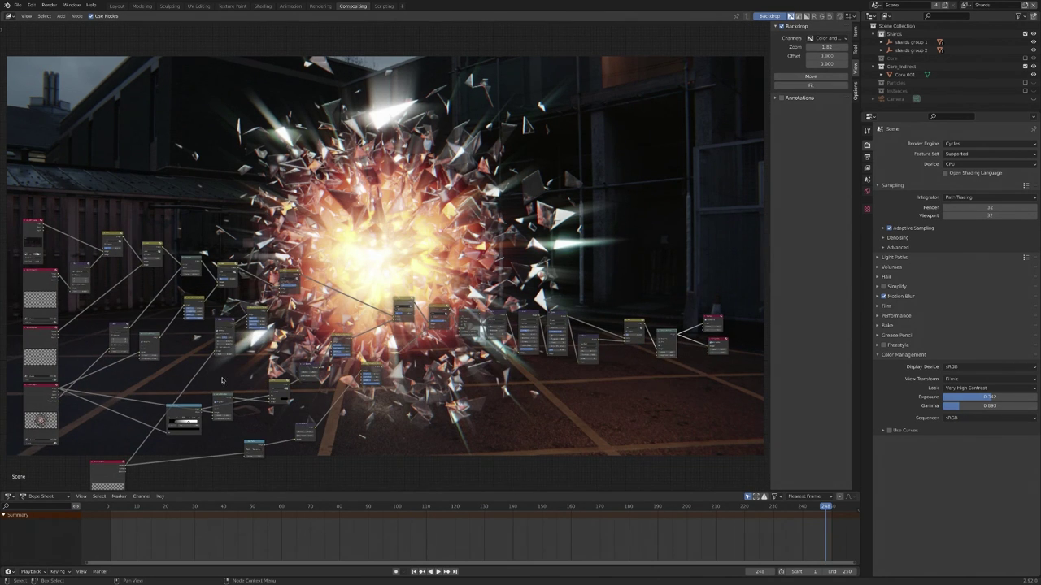
middle_drag(576, 443, 553, 480)
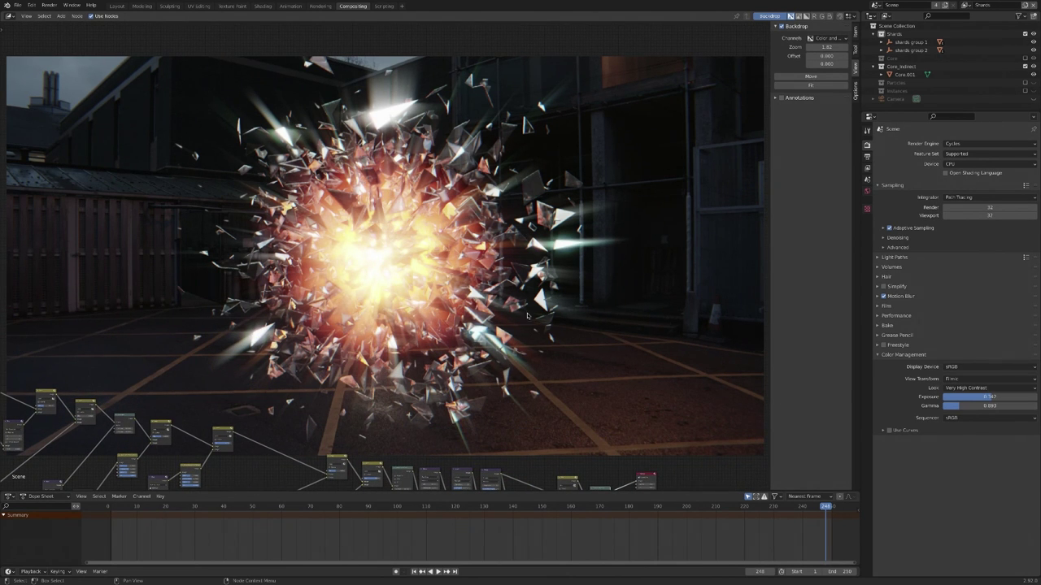
shift+scroll(527, 316, down, 3)
scroll(534, 316, right, 2)
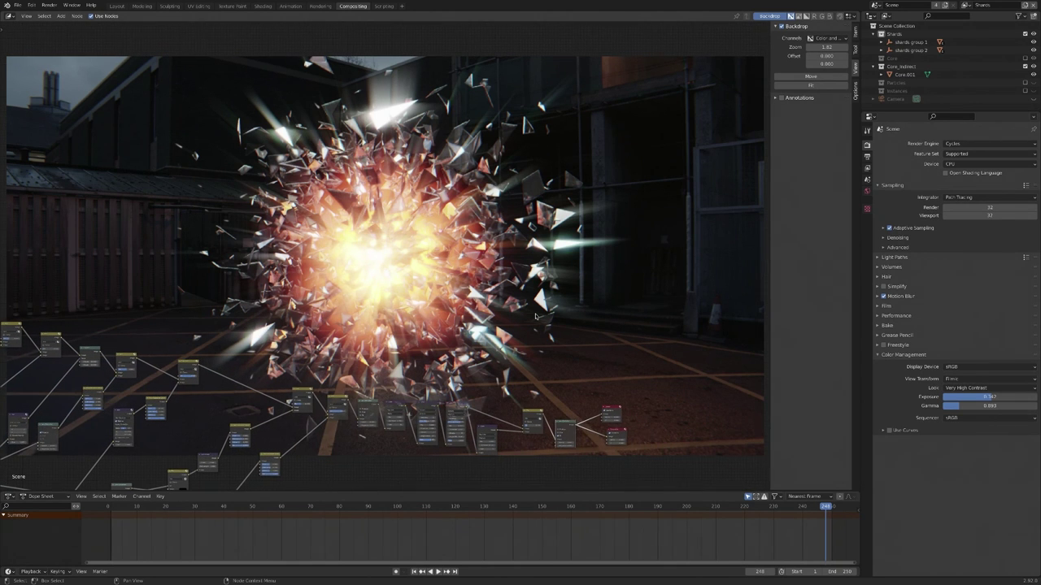
scroll(540, 321, up, 4)
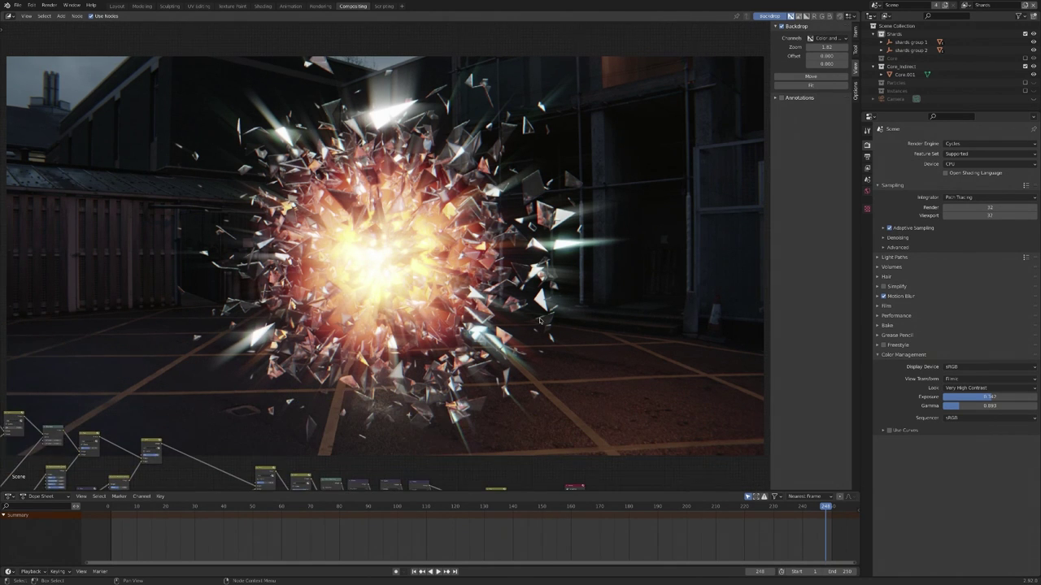
scroll(540, 321, up, 2)
scroll(540, 320, down, 3)
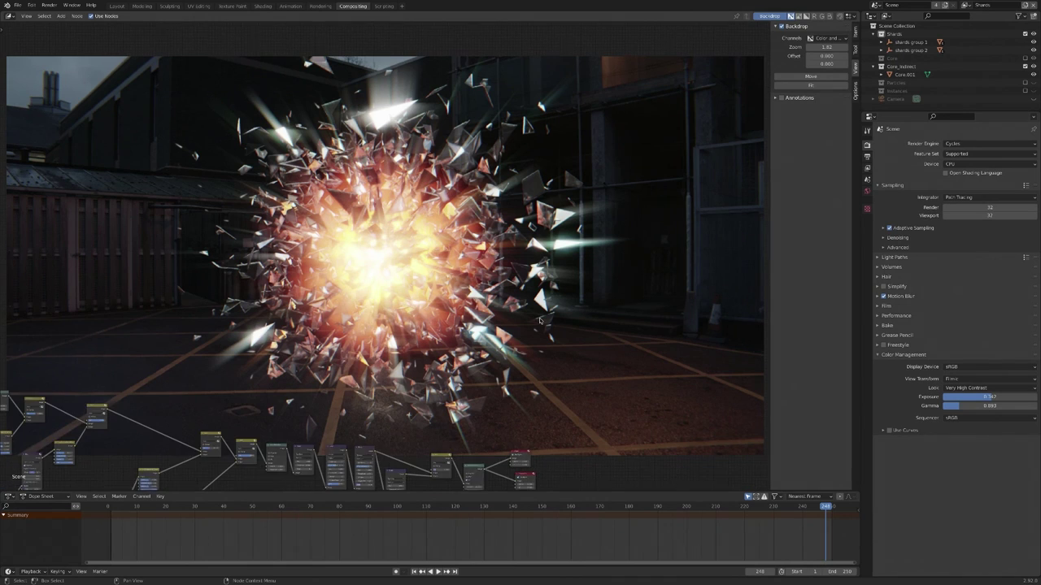